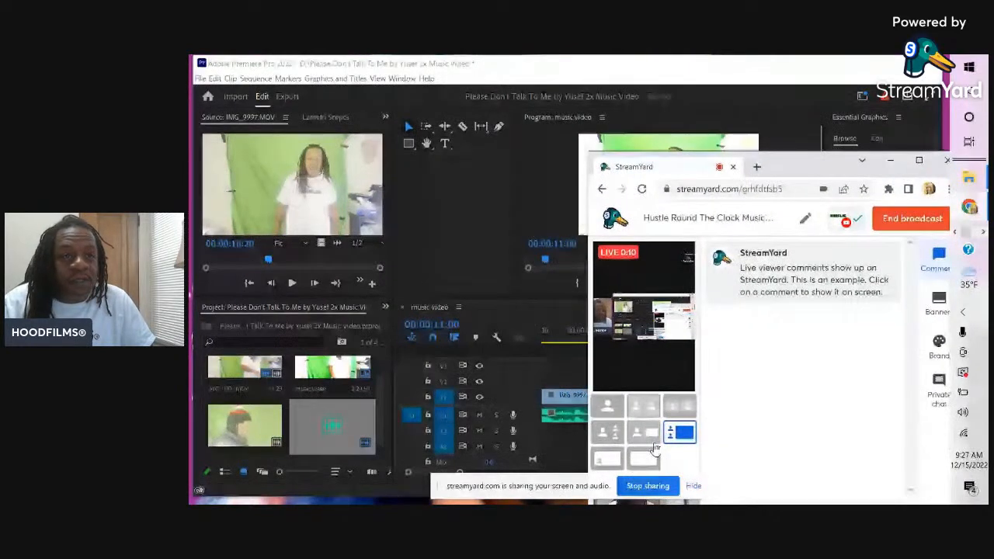
Bring up the YouTube Studio live streaming window and position it beside the StreamYard window.
click(924, 299)
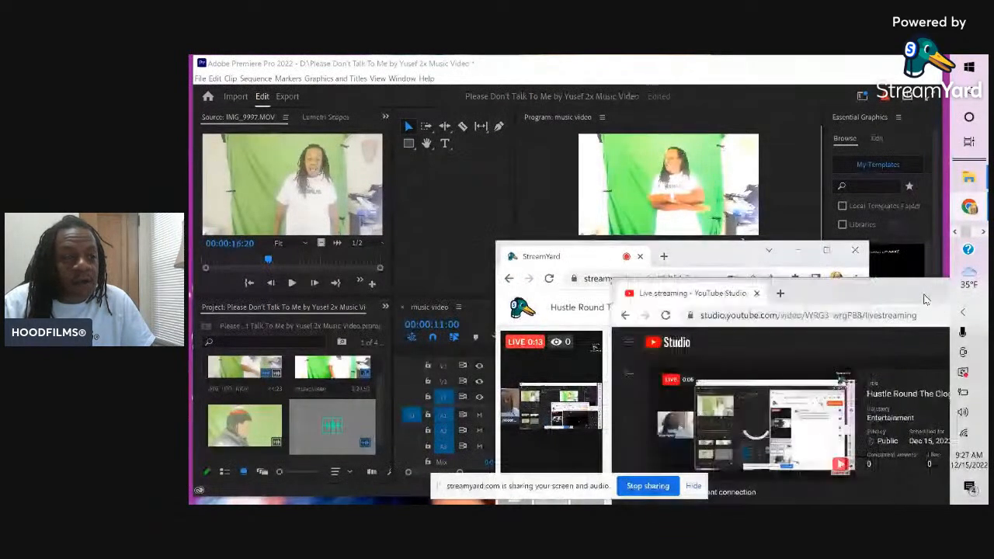
drag(754, 295, 767, 232)
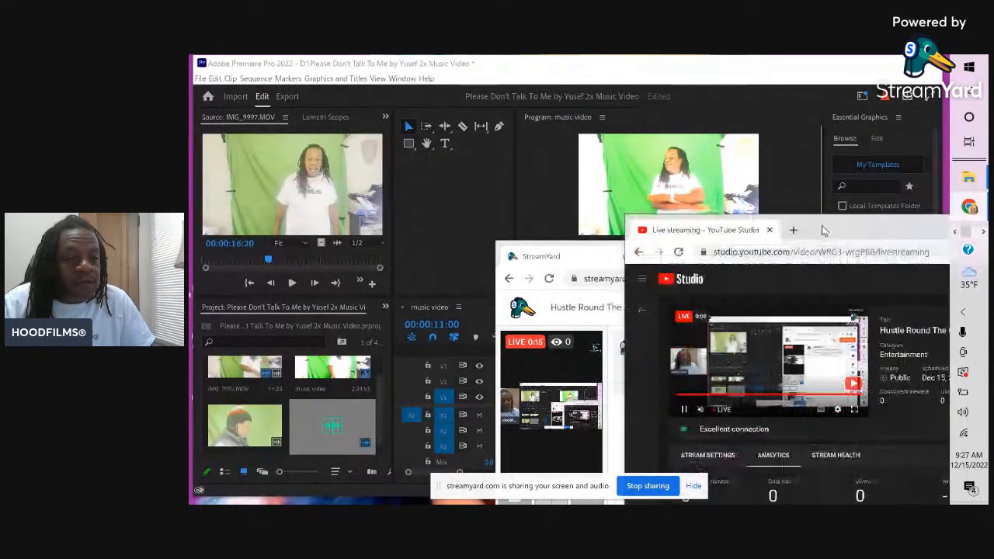
click(701, 412)
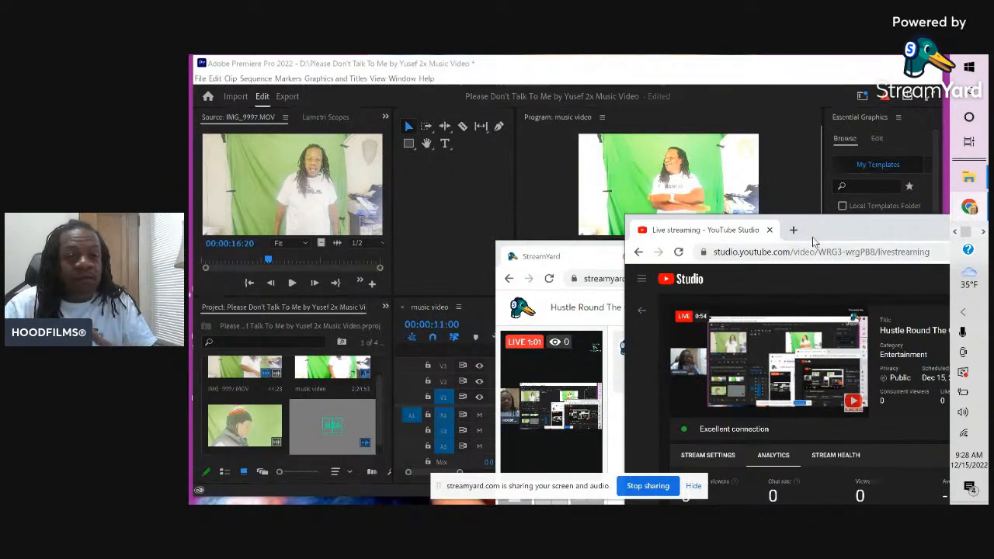
drag(812, 237, 833, 232)
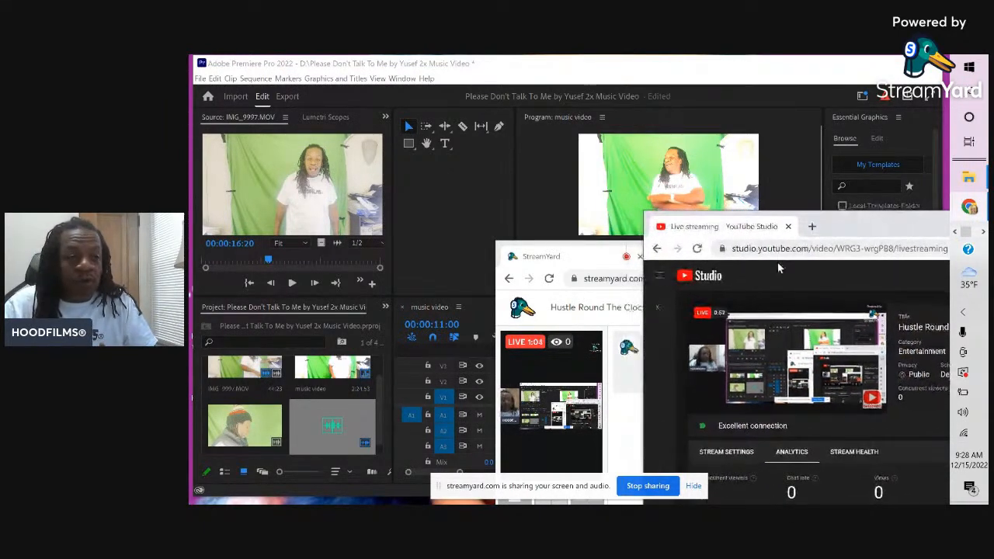
Rearrange the StreamYard and YouTube Studio windows to uncover more of the Premiere Pro program monitor and timeline.
click(598, 257)
drag(598, 256, 838, 275)
drag(832, 227, 890, 210)
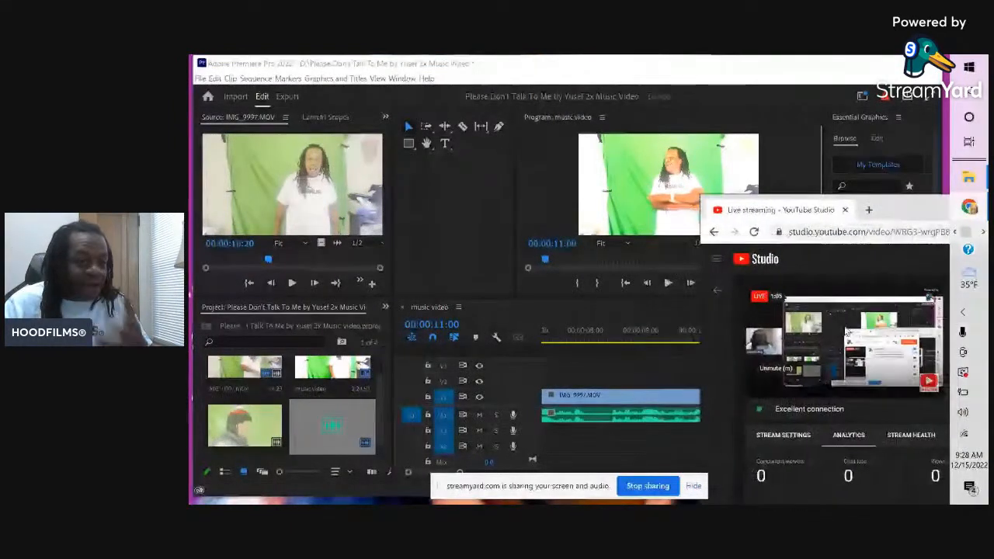
mouse_move(784, 394)
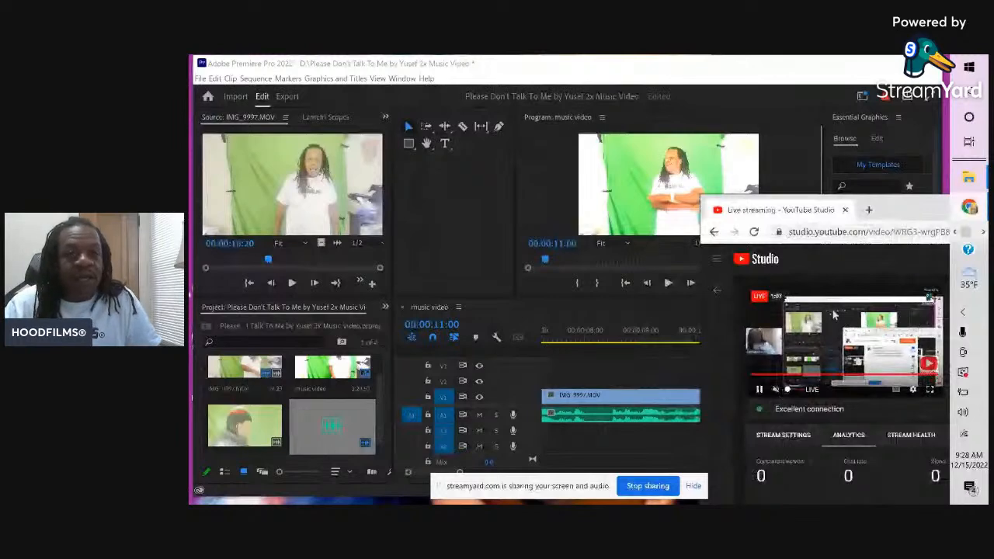
drag(903, 206, 866, 276)
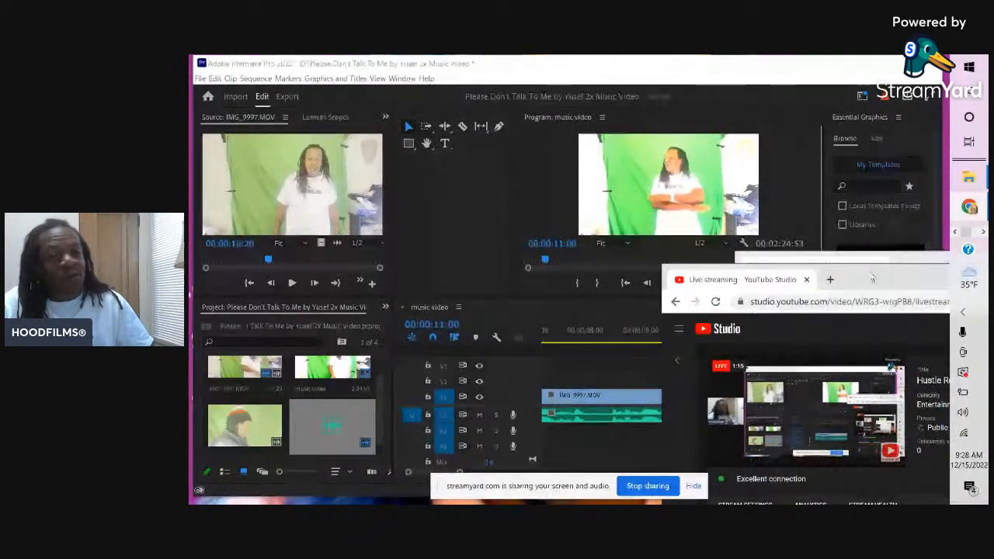
Check the live broadcast in StreamYard and YouTube Studio, then switch to Premiere Pro and hide the screen sharing notice.
click(846, 258)
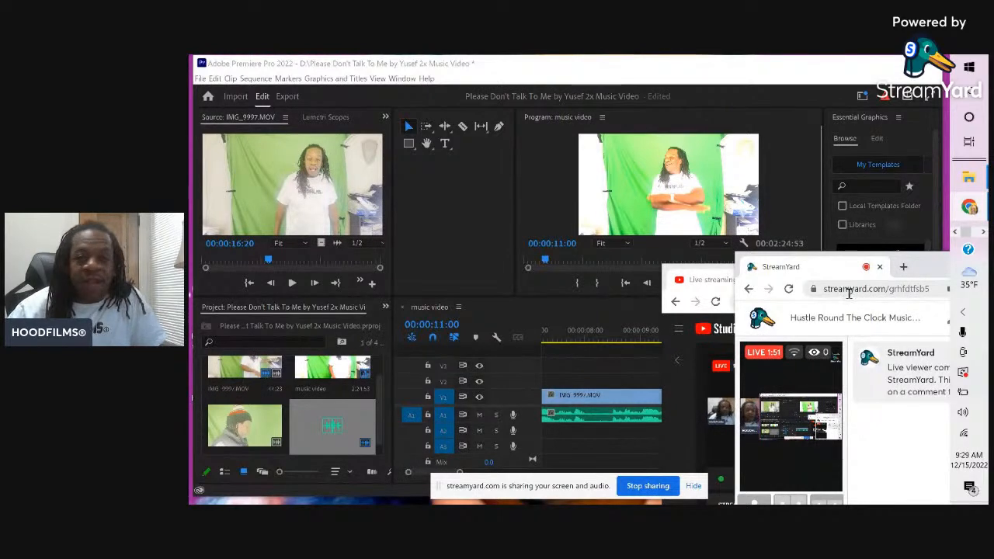
click(669, 276)
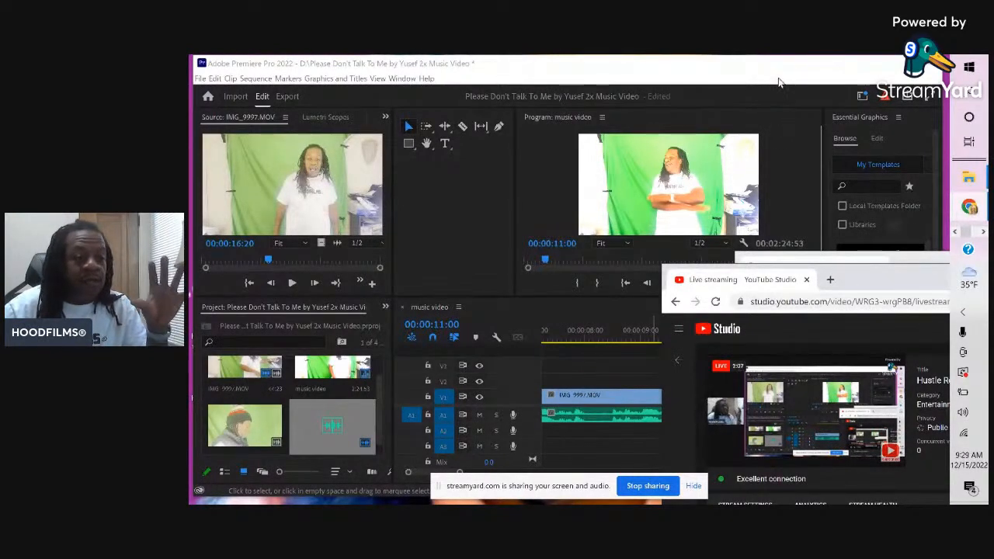
click(781, 81)
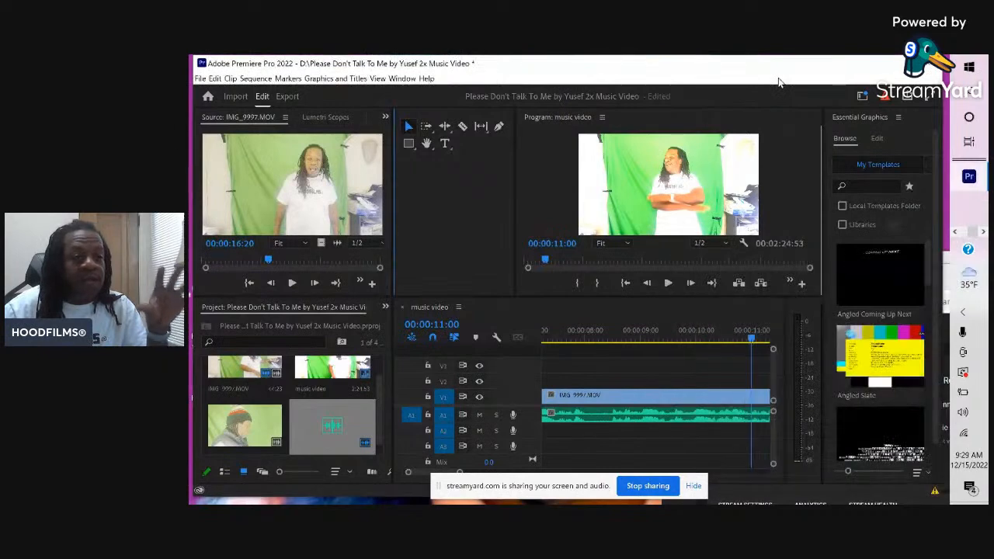
click(691, 486)
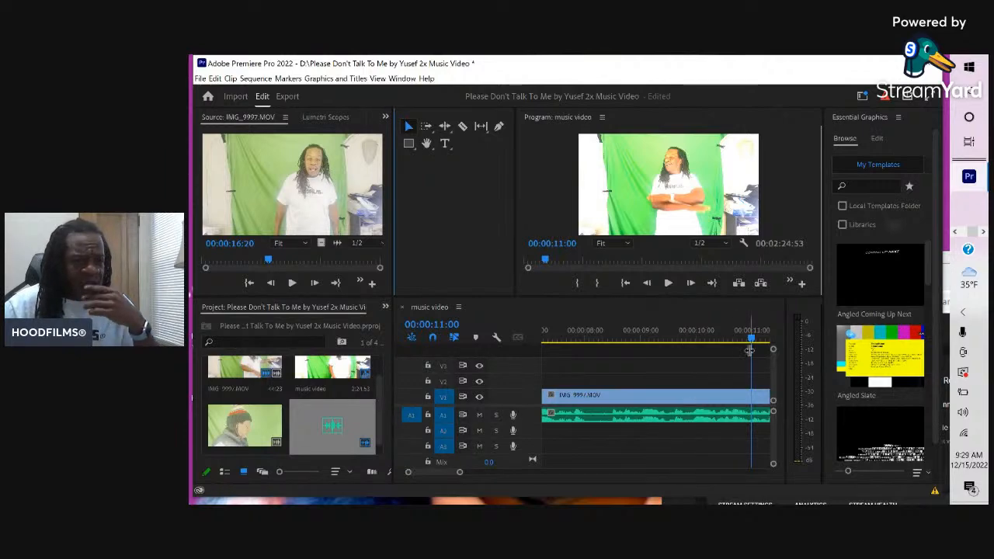
Show the whole music video sequence in the timeline and inspect the frames near its start and end.
drag(752, 338, 463, 347)
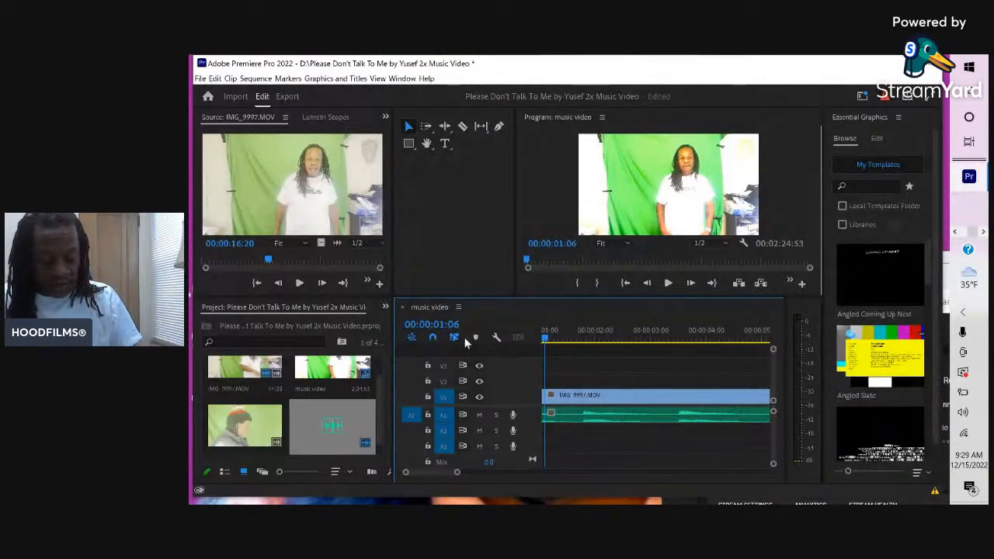
text(7)
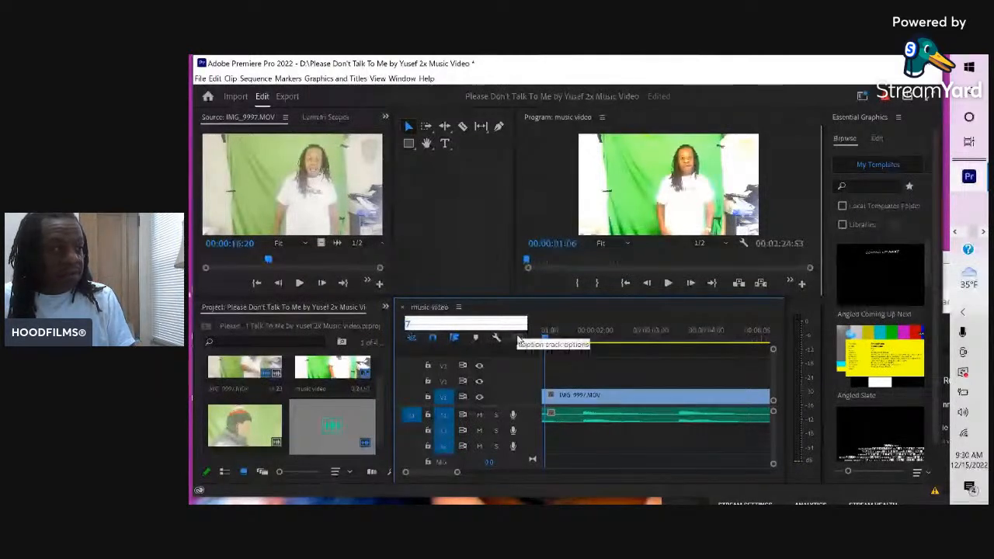
key(Escape)
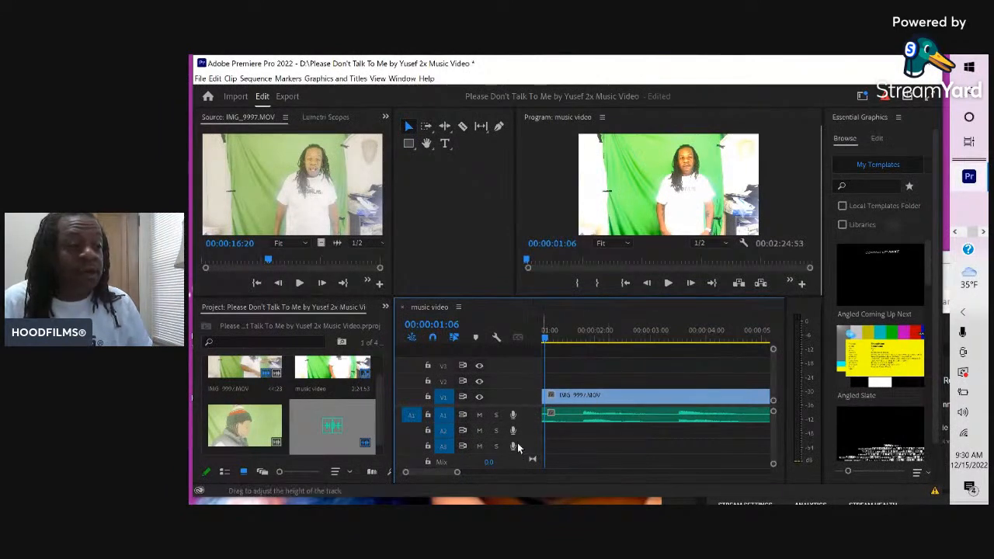
drag(457, 472, 685, 472)
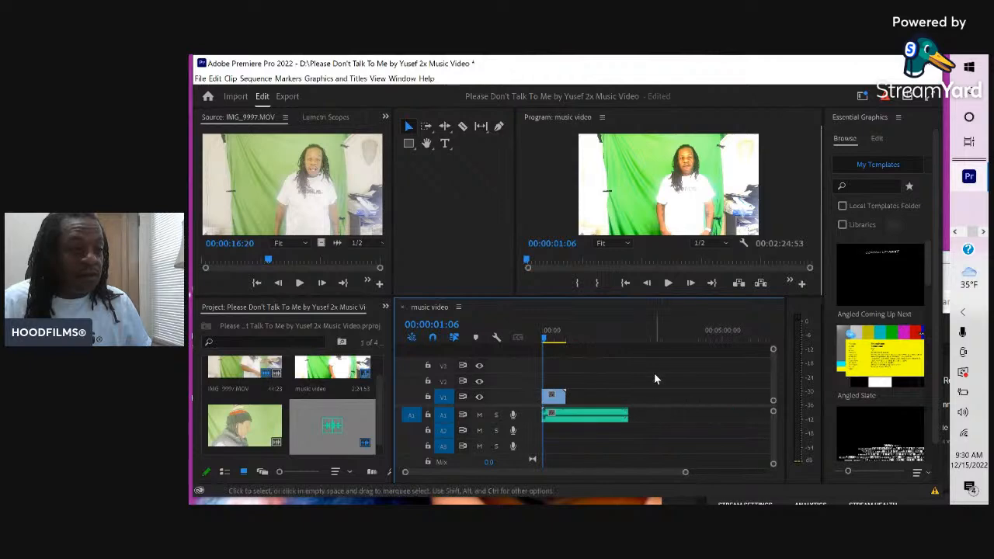
click(628, 340)
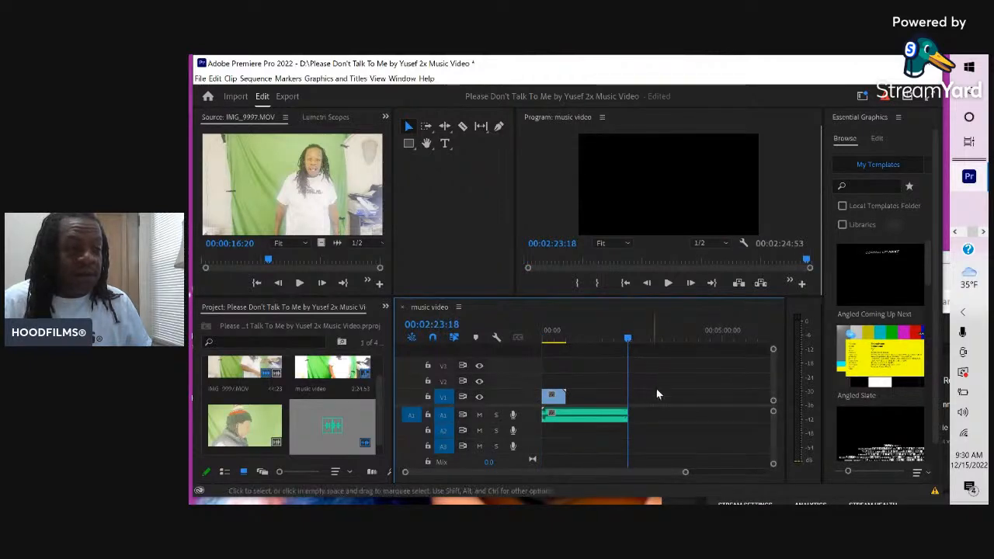
drag(687, 473, 764, 472)
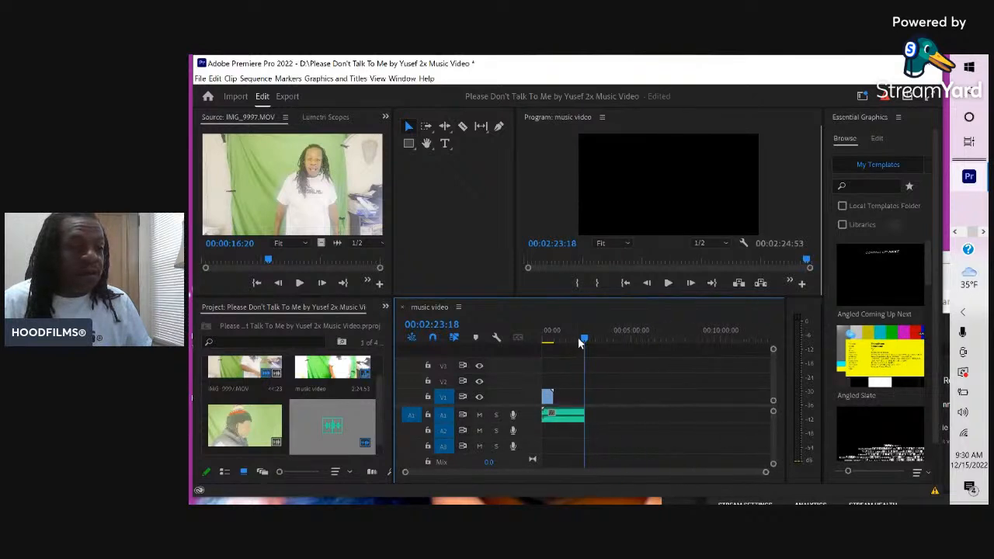
Fit the IMG_9997.MOV clip in the timeline view and play the music video sequence from 00:00:00:00.
drag(584, 343, 543, 343)
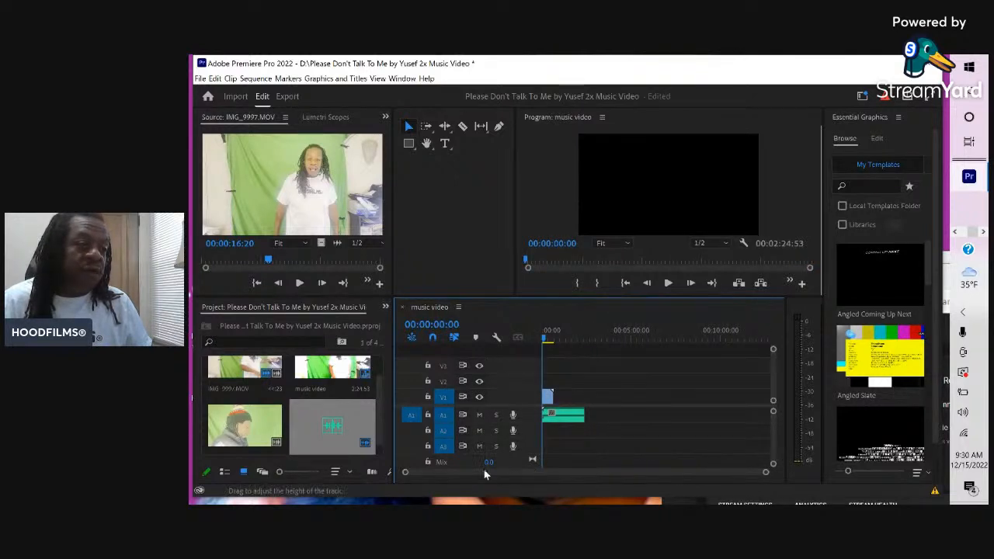
drag(404, 473, 508, 489)
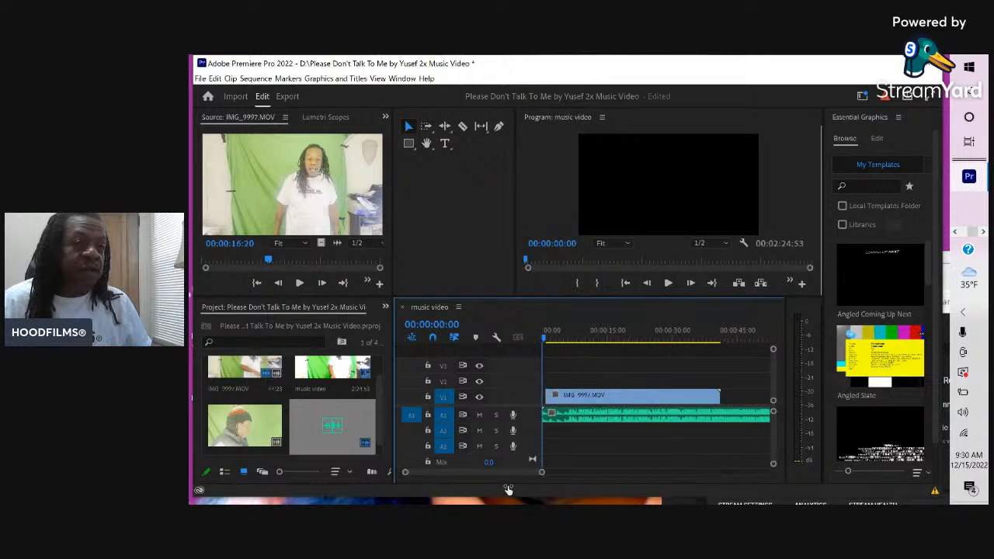
drag(546, 339, 554, 343)
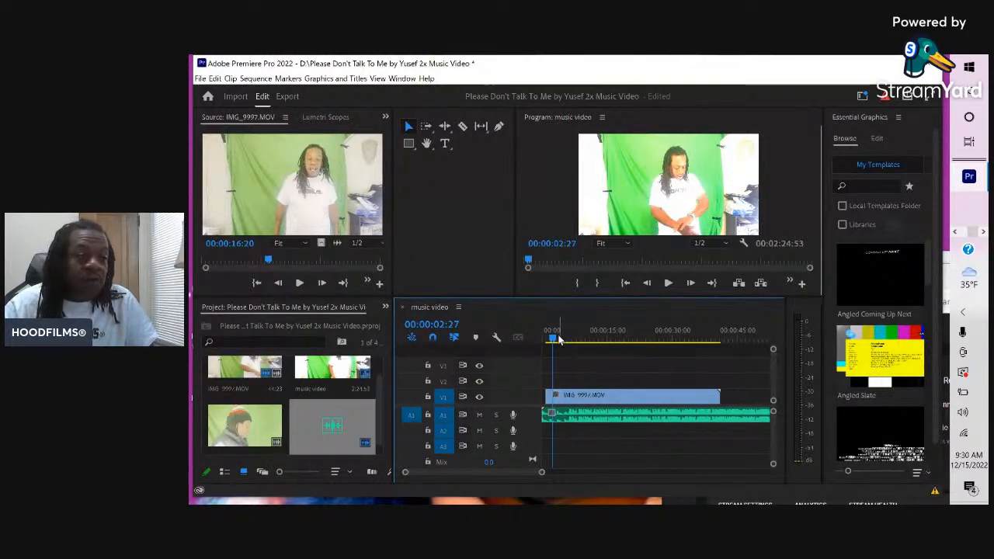
drag(553, 342, 523, 337)
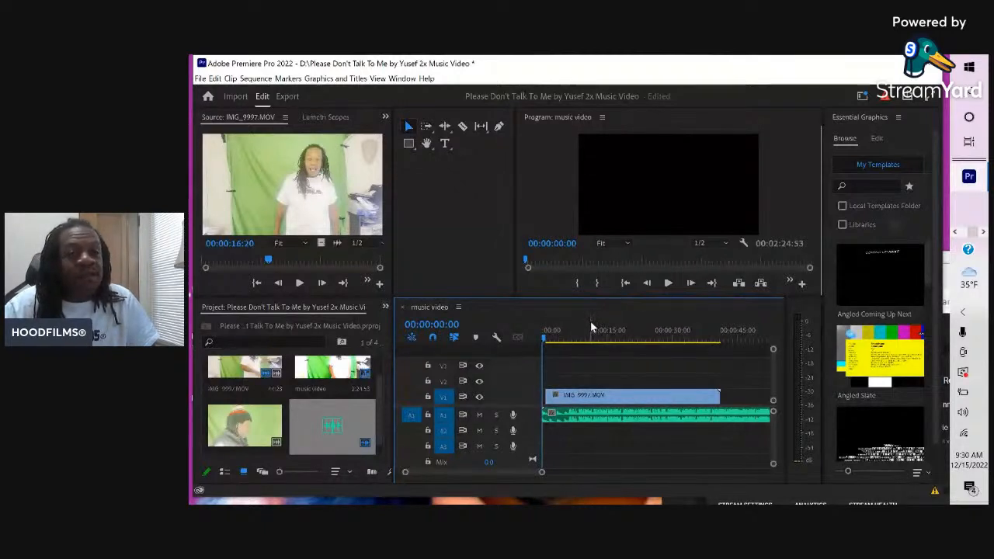
key(space)
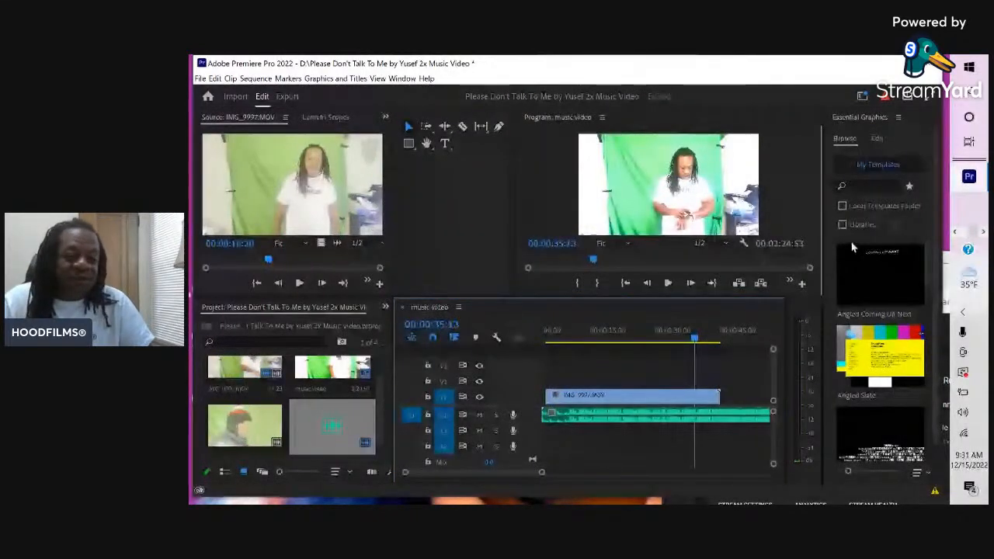
Switch to the YouTube Studio and StreamYard windows to check the live broadcast.
click(807, 501)
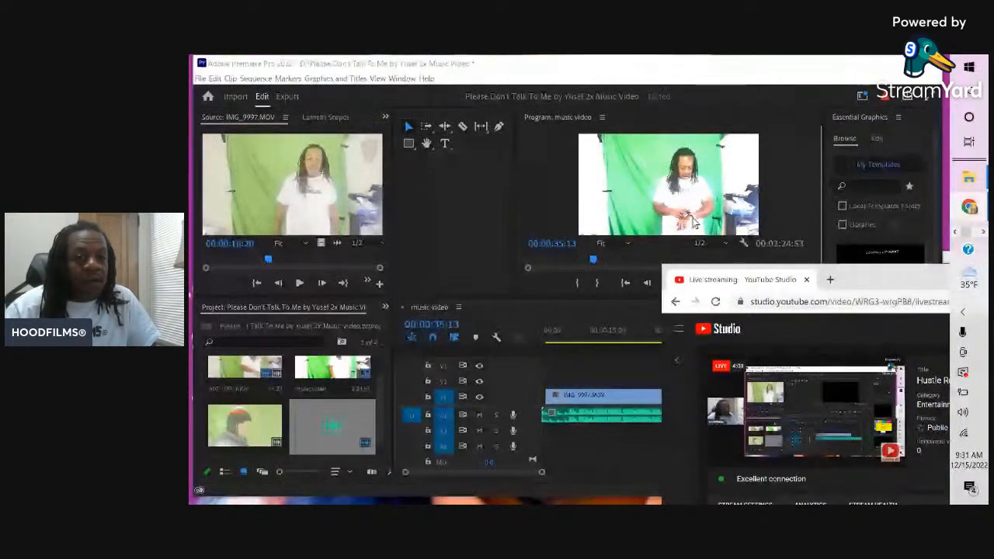
click(947, 260)
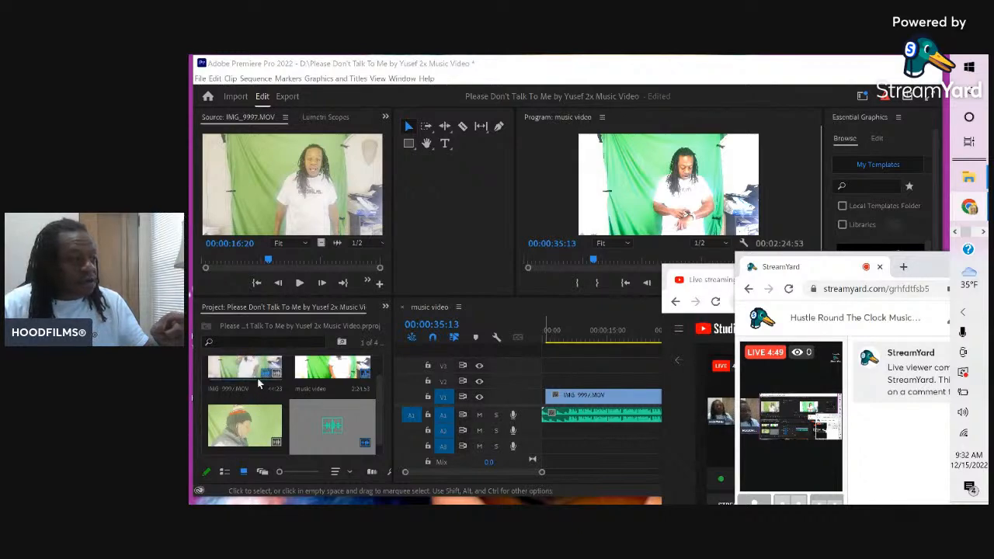
Open the Media Browser in Premiere Pro and look through the clips in the Footage folder.
scroll(297, 396, up, 1)
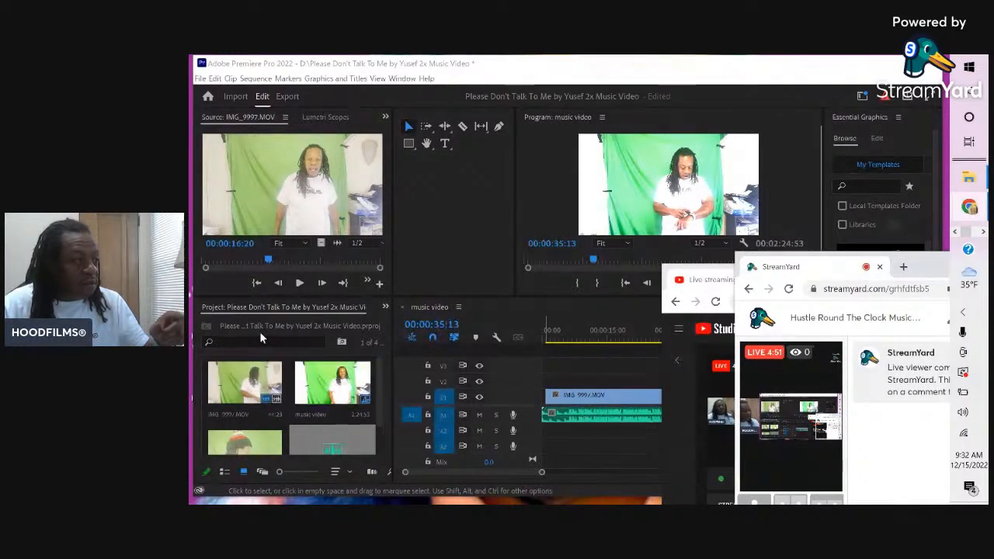
click(384, 308)
click(418, 341)
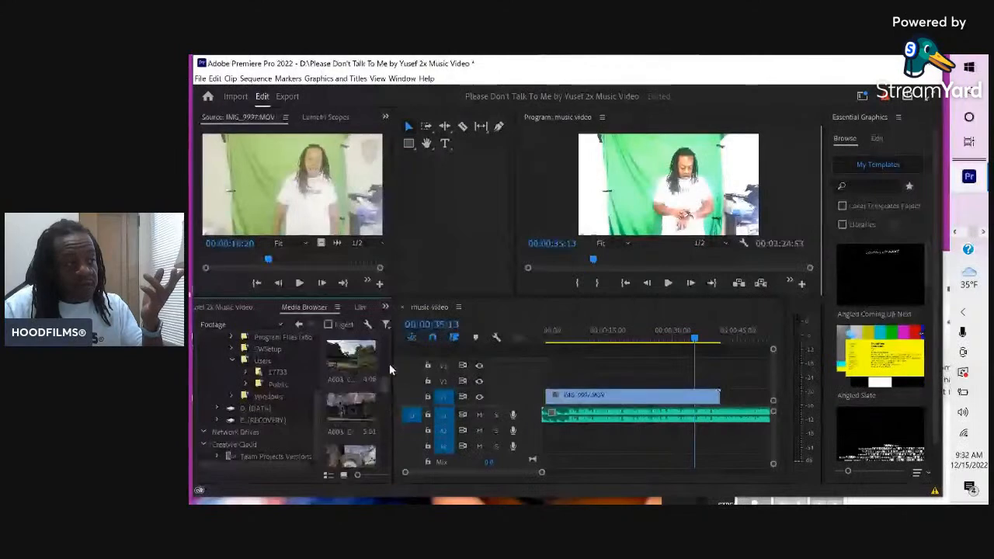
scroll(288, 356, up, 3)
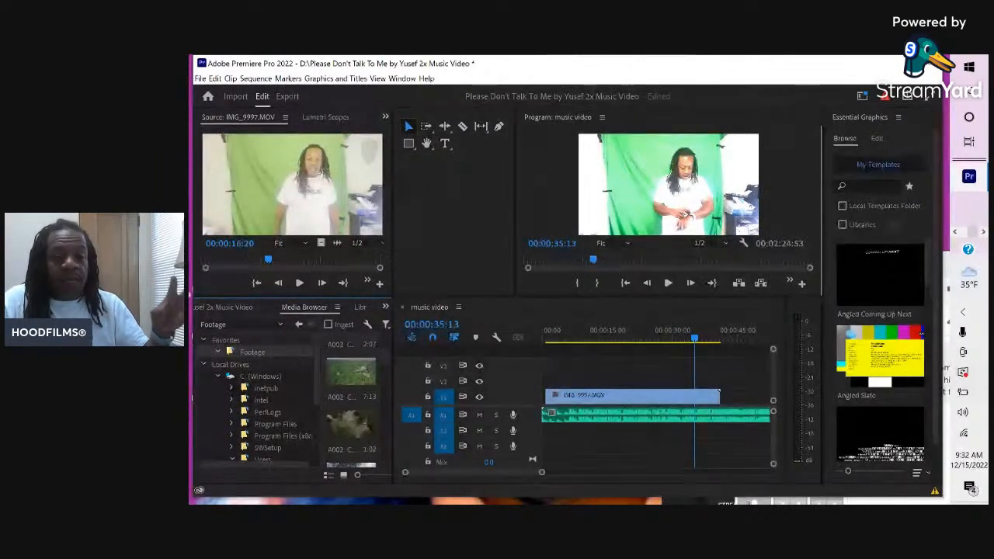
Switch to the StreamYard window and shift it slightly to reveal more of the timeline.
key(alt+Tab)
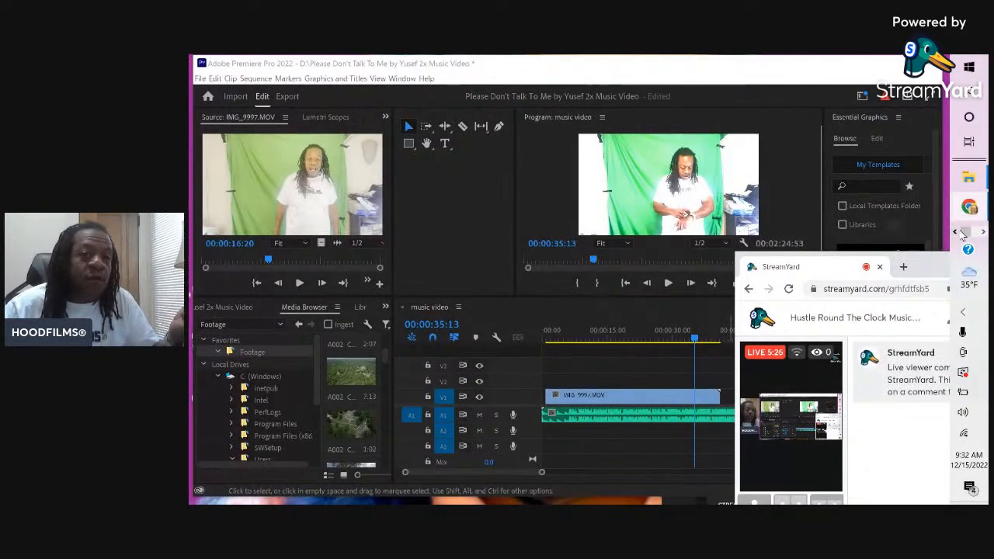
mouse_move(939, 264)
mouse_down()
mouse_move(919, 261)
mouse_move(951, 262)
mouse_up()
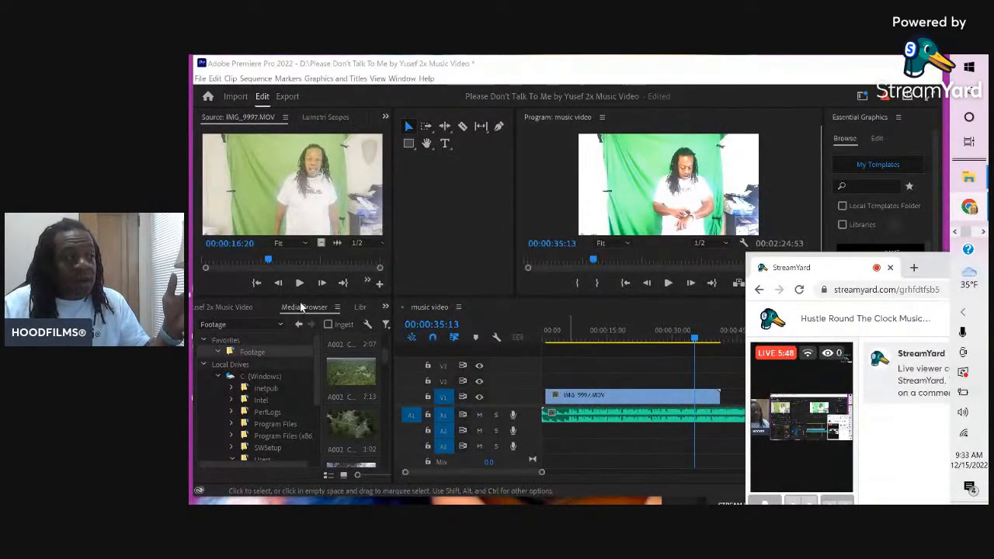
Return to the Premiere Pro project bin, load IMG_0001.MOV in the source monitor and scrub it to 00:00:01:08.
click(211, 311)
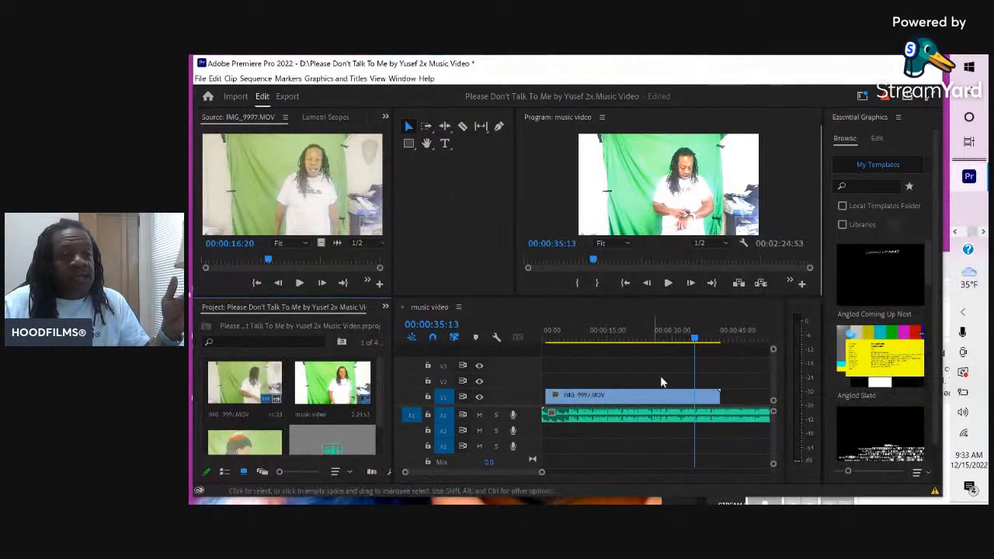
mouse_move(692, 347)
mouse_down()
mouse_move(722, 342)
mouse_move(691, 342)
mouse_up()
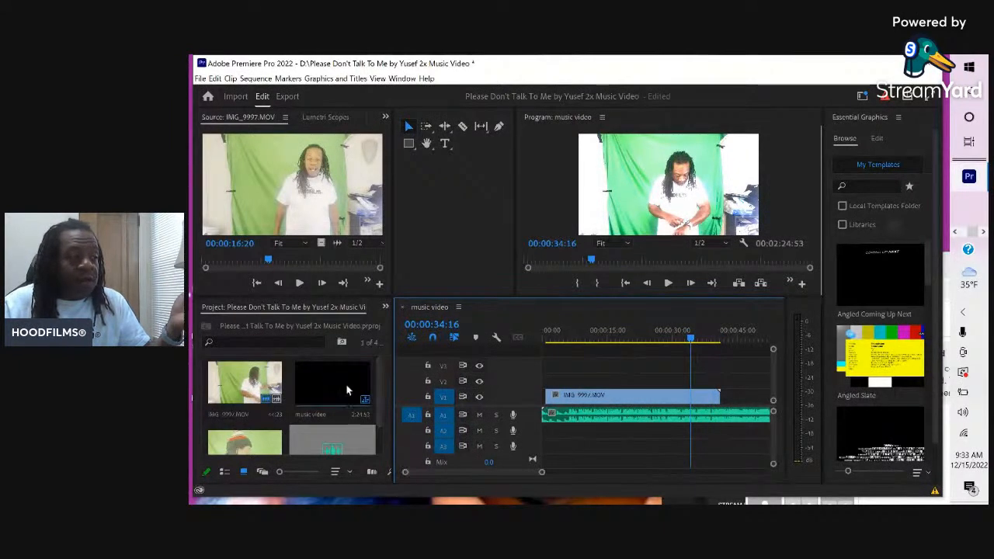
scroll(374, 409, down, 2)
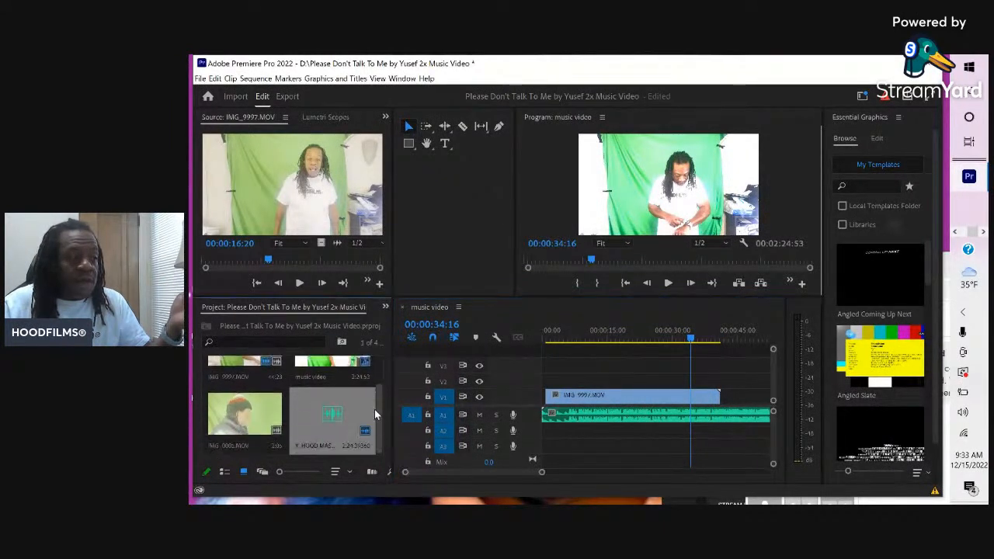
double_click(244, 412)
drag(284, 261, 308, 272)
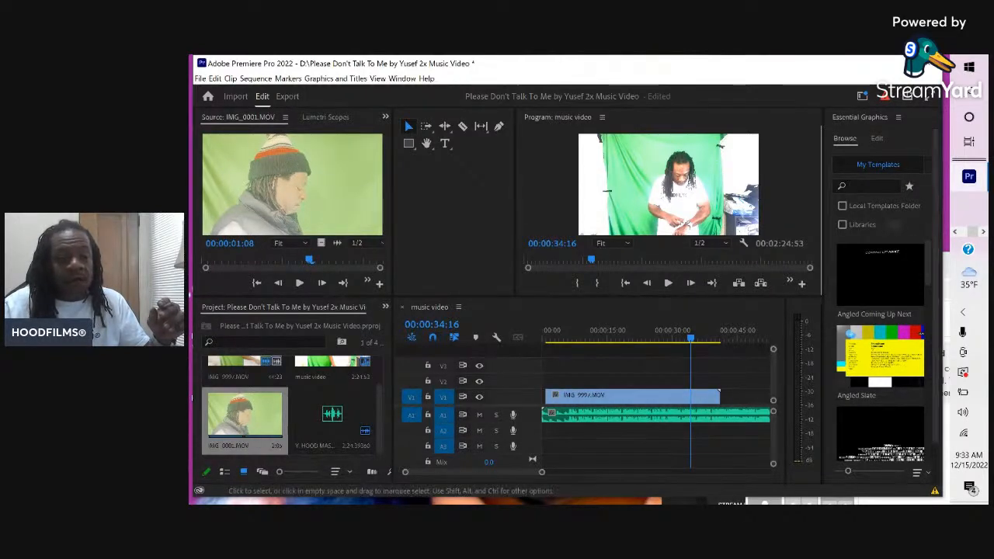
Open the Apple iPhone's DCIM 202212_c folder in File Explorer, look through its files to the end, and close the window.
click(960, 232)
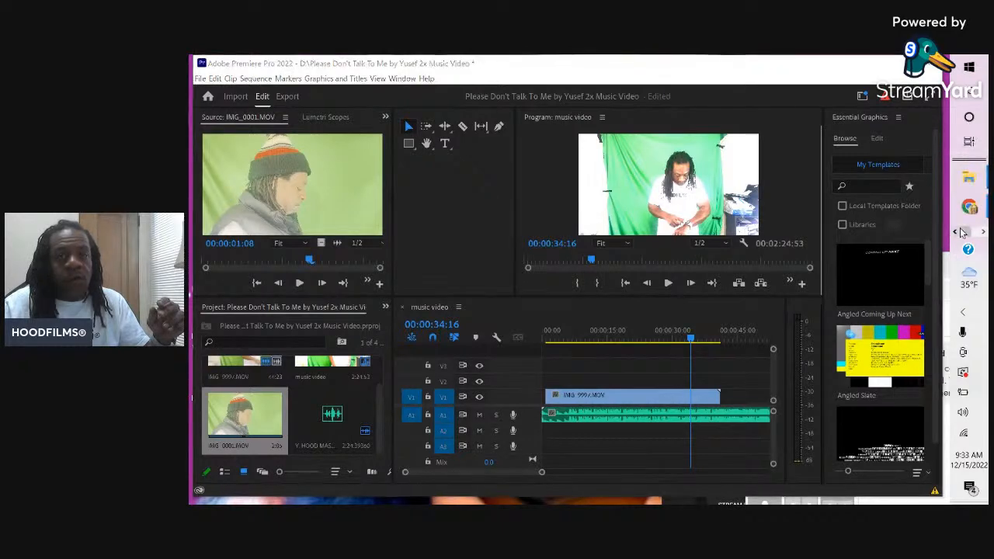
mouse_move(969, 177)
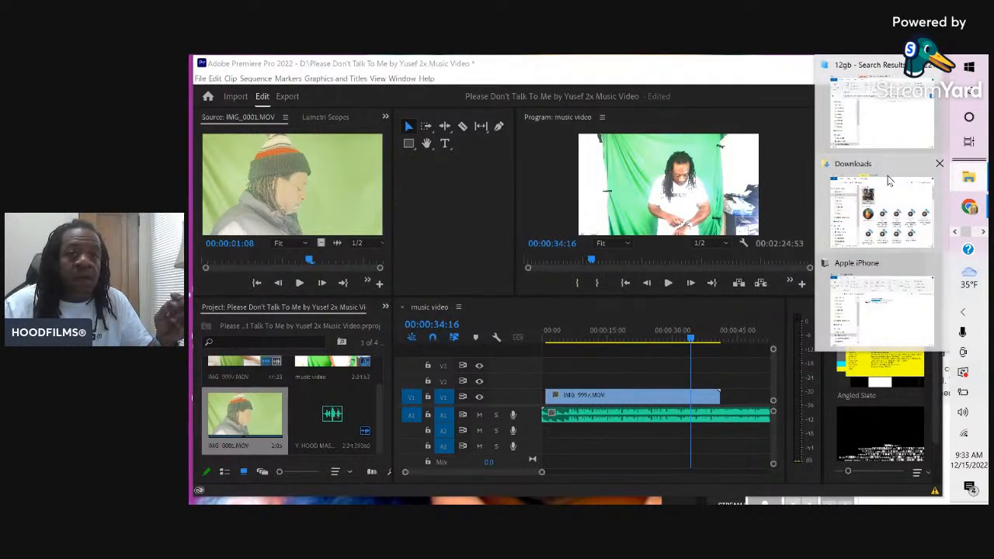
click(885, 211)
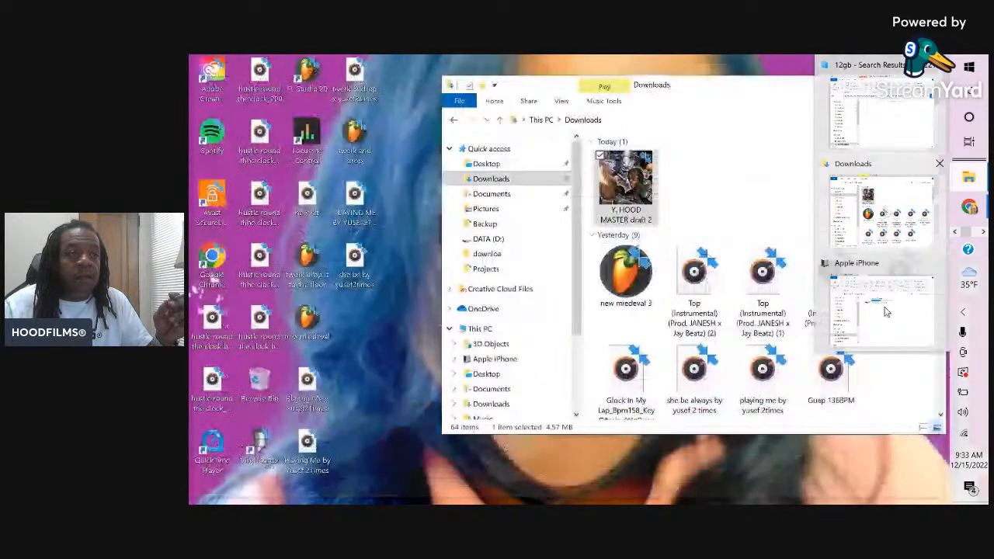
click(881, 307)
double_click(679, 216)
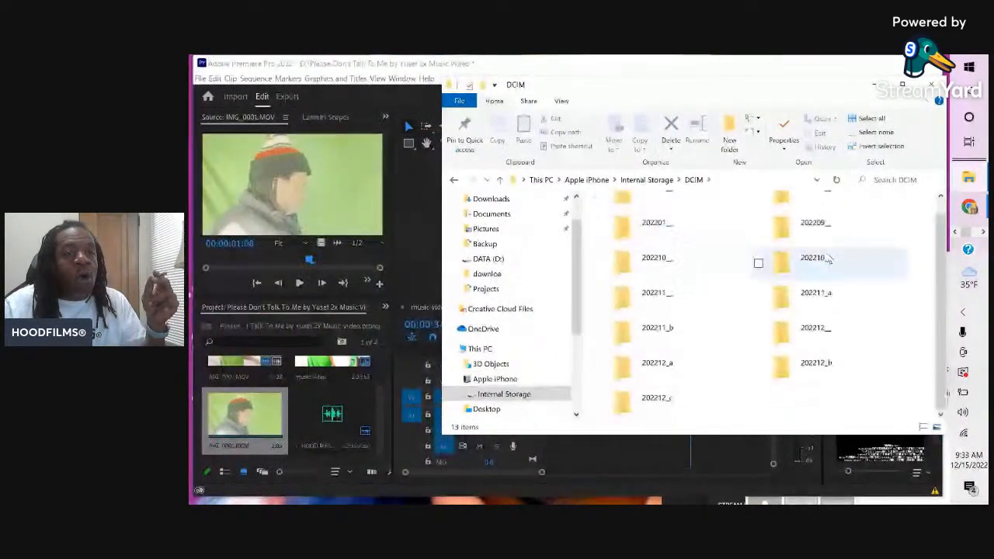
double_click(657, 398)
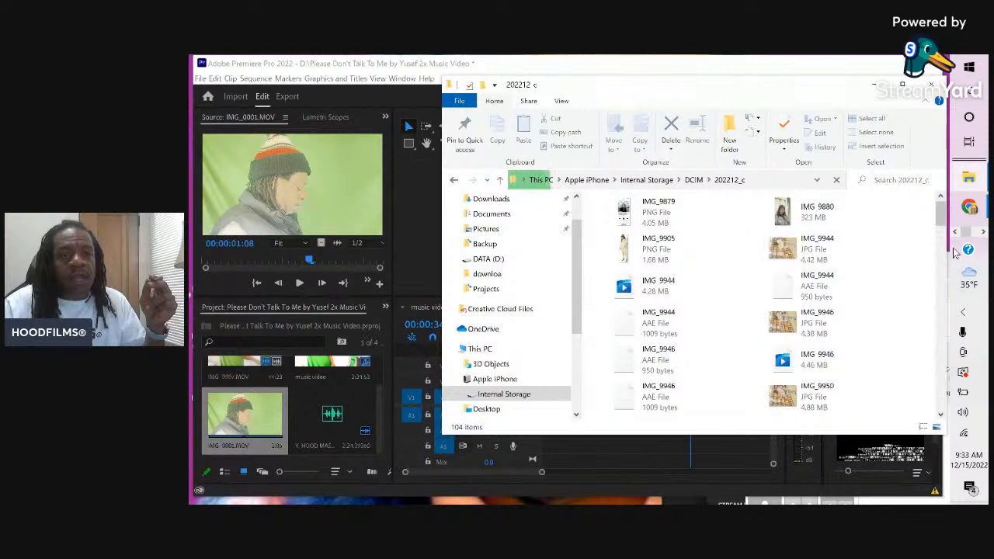
drag(942, 213, 937, 418)
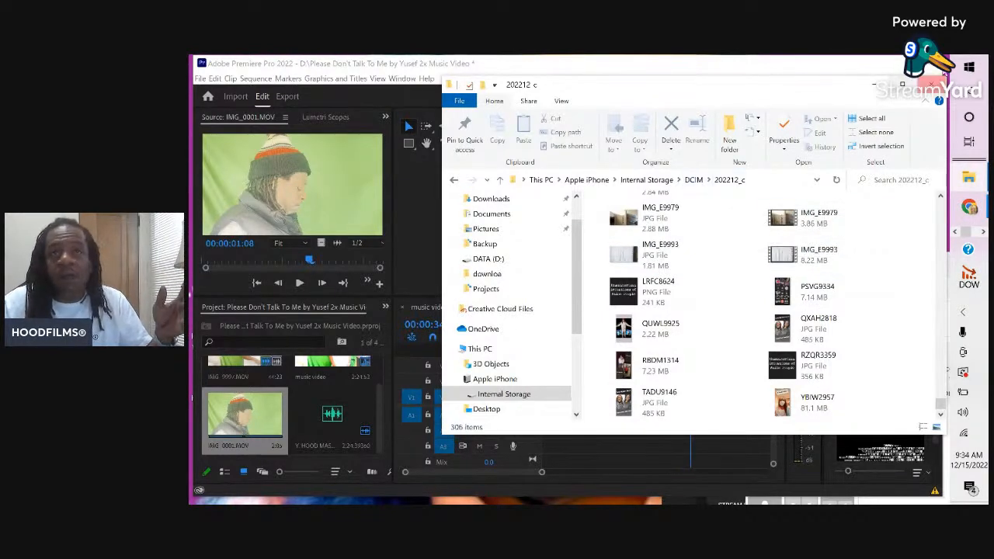
click(931, 87)
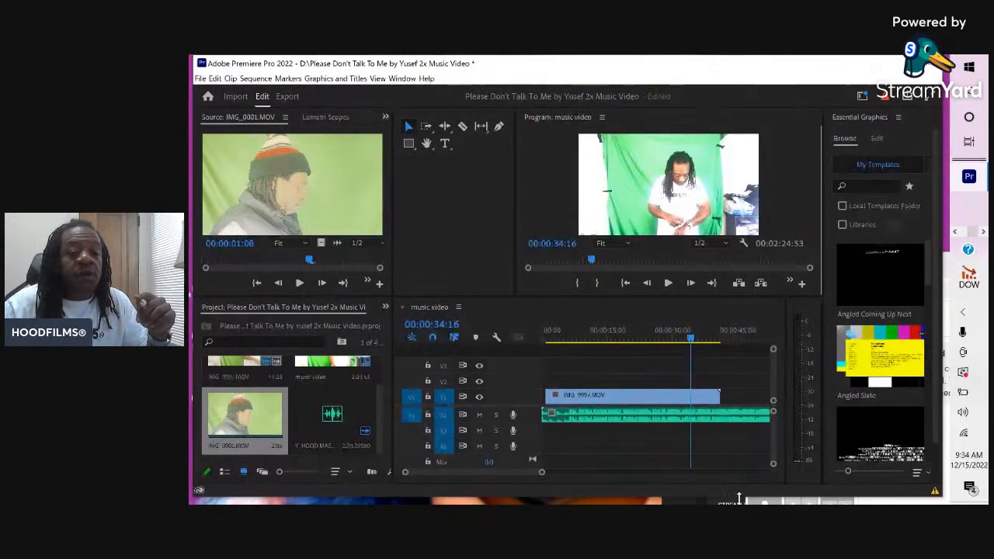
Switch to the StreamYard window, move it over the editing workspace and widen it to check the broadcast and comments.
click(885, 502)
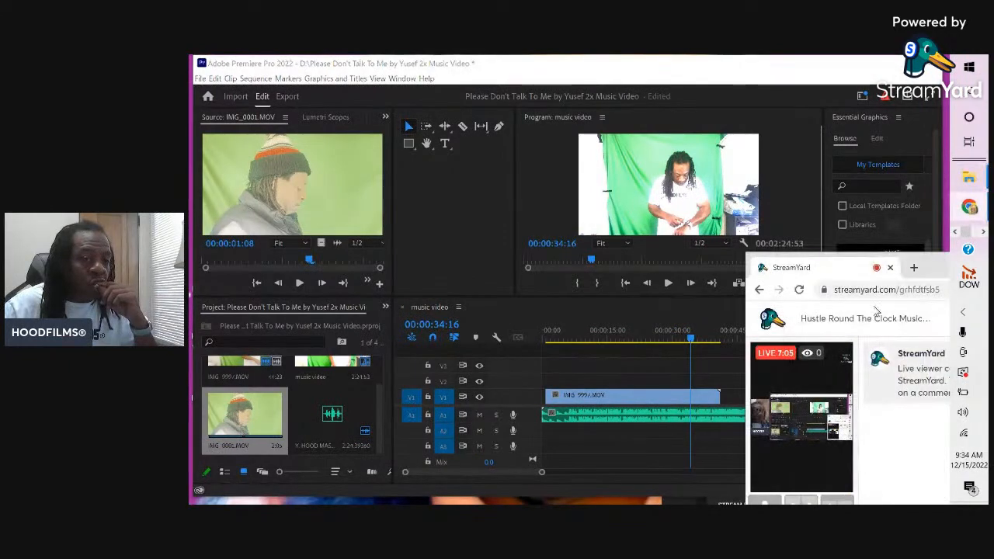
drag(915, 266, 486, 124)
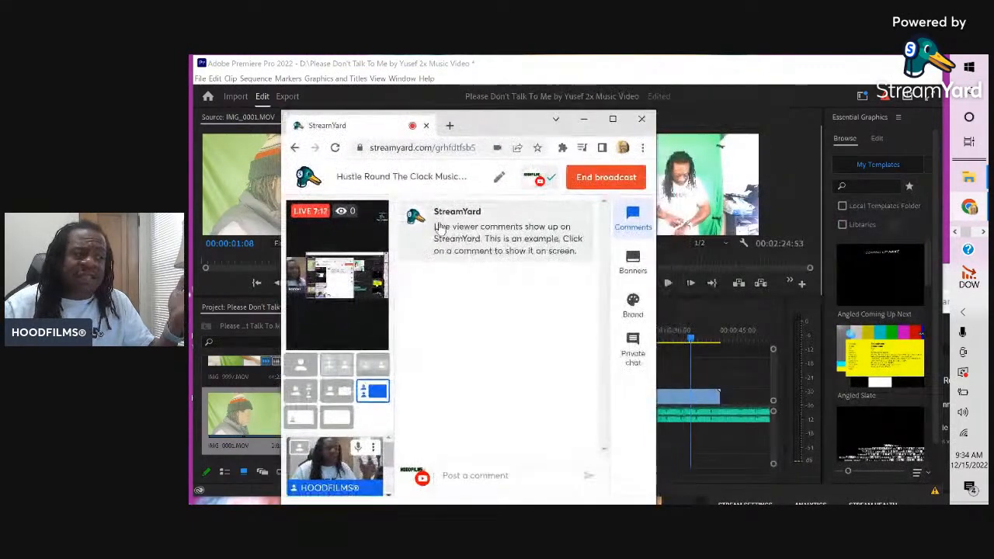
mouse_move(335, 458)
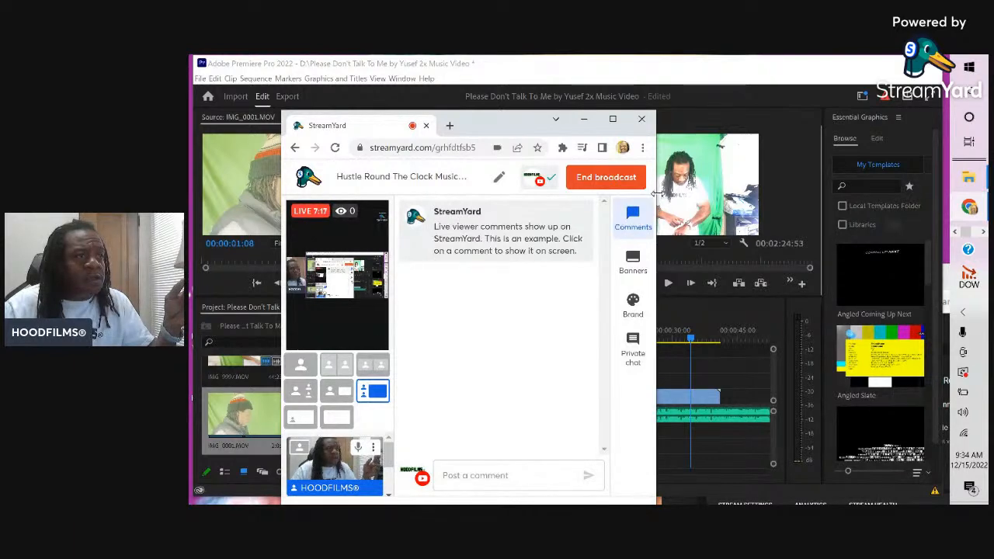
drag(657, 193, 844, 194)
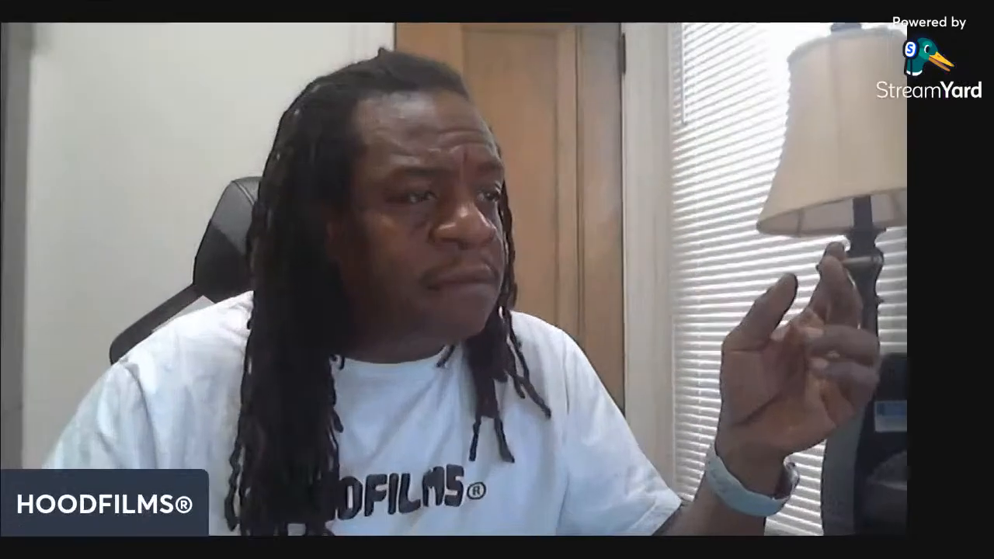
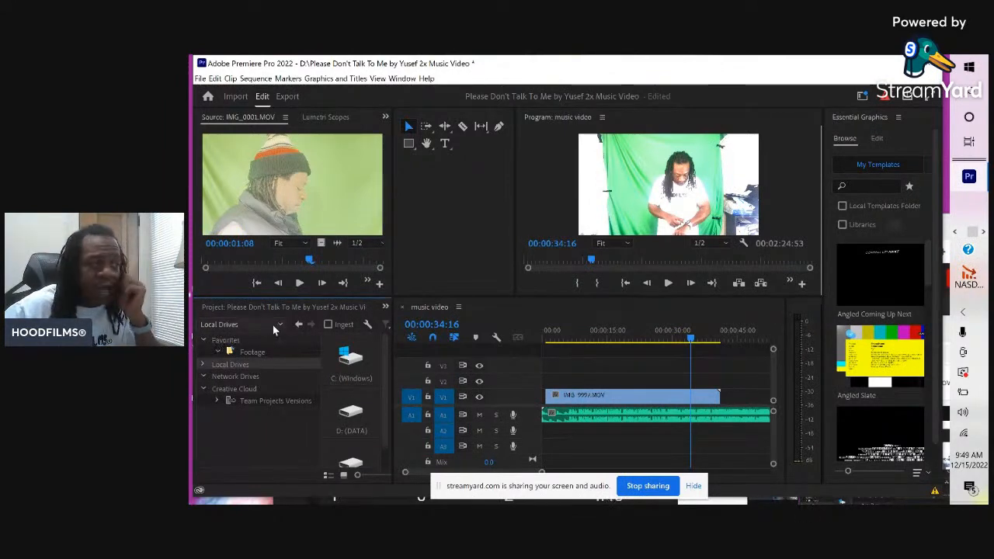
Open the downloa folder in Premiere Pro's Media Browser, widen the panel and browse the thumbnails to the CYLF5023 clip.
click(233, 324)
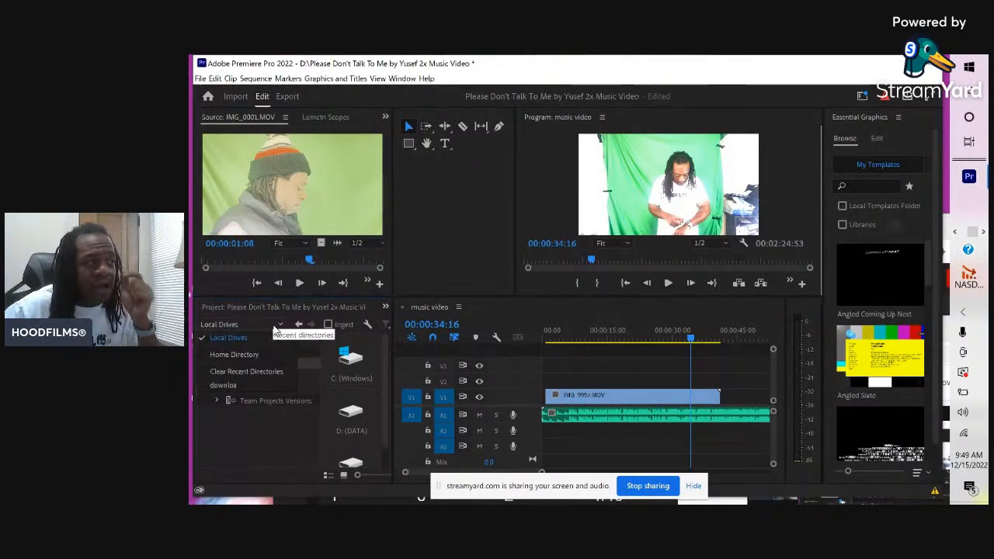
click(250, 383)
drag(393, 343, 417, 361)
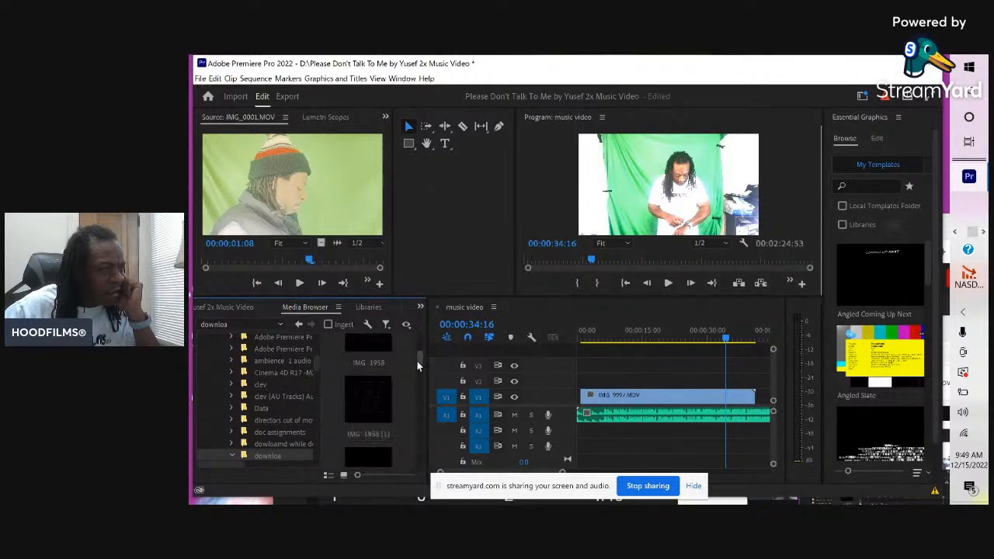
scroll(381, 395, up, 6)
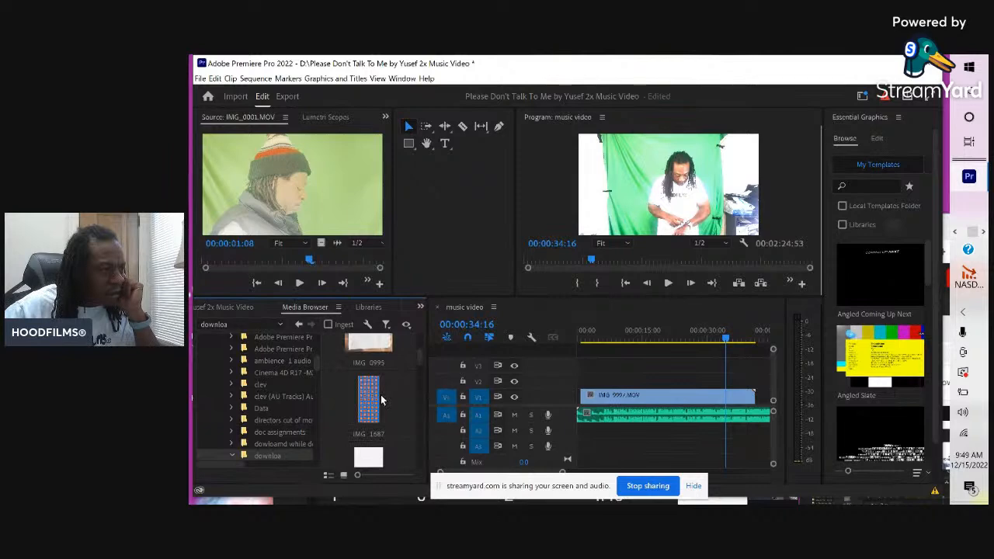
scroll(381, 395, down, 3)
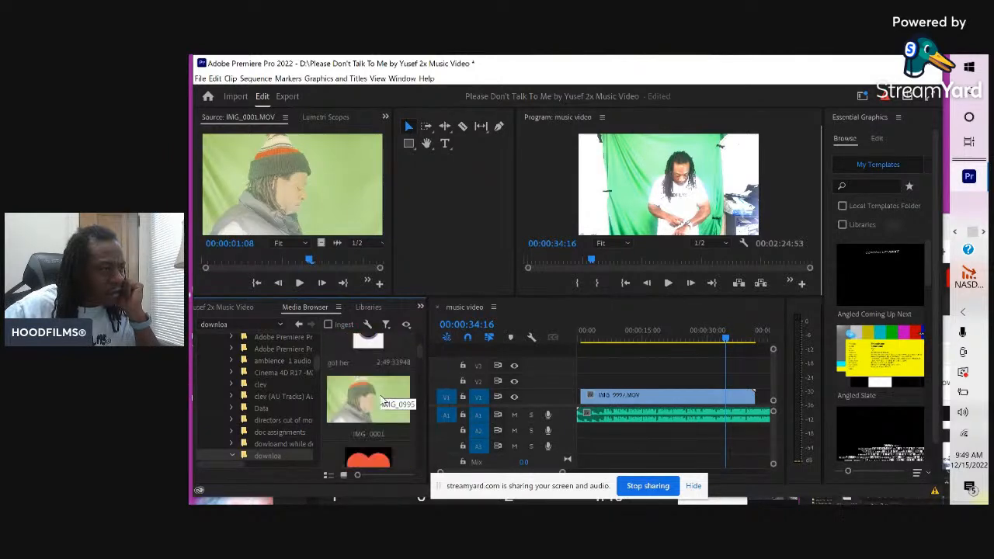
click(379, 401)
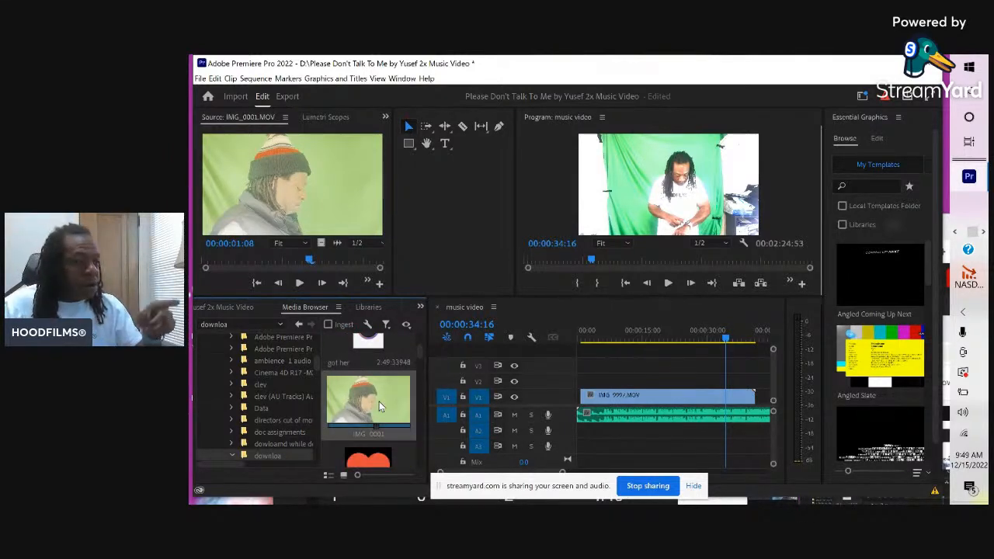
scroll(379, 401, up, 3)
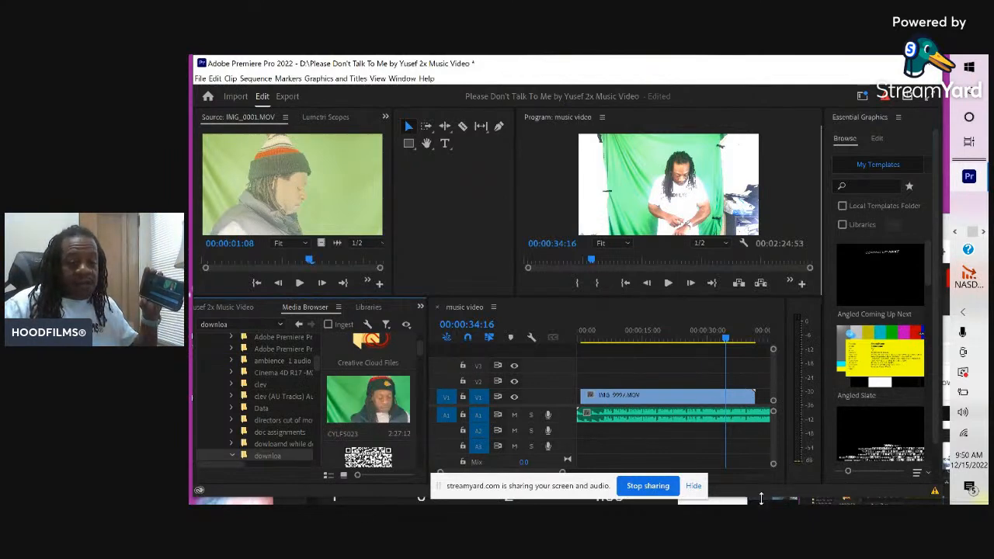
Switch to the YouTube Studio and StreamYard windows to check the live stream, moving both clear of Premiere Pro's Media Browser.
click(946, 230)
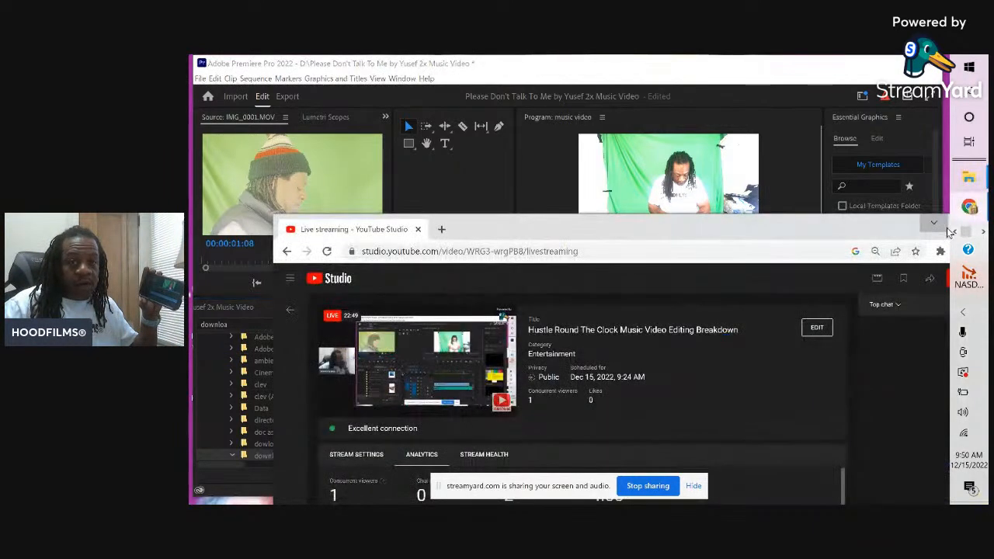
drag(547, 235, 987, 311)
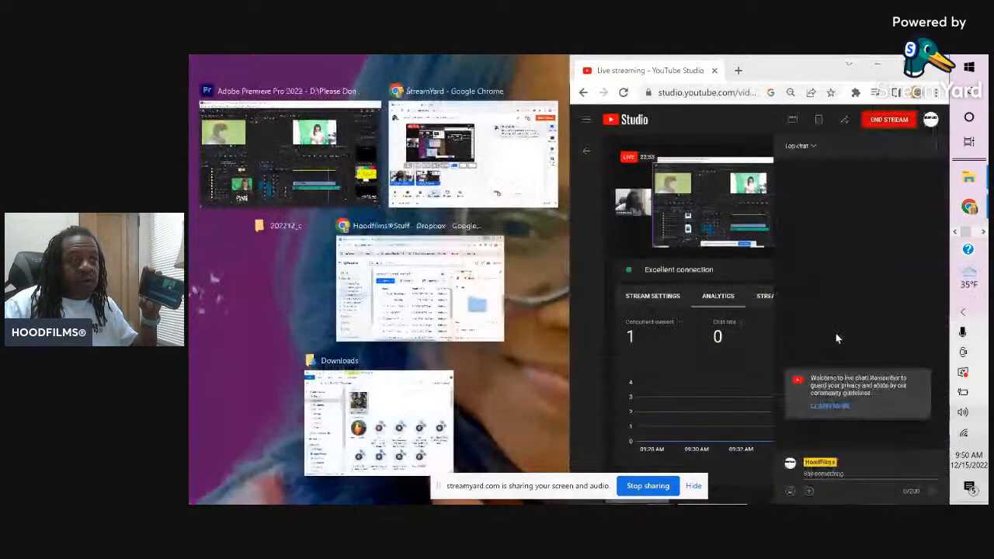
click(287, 151)
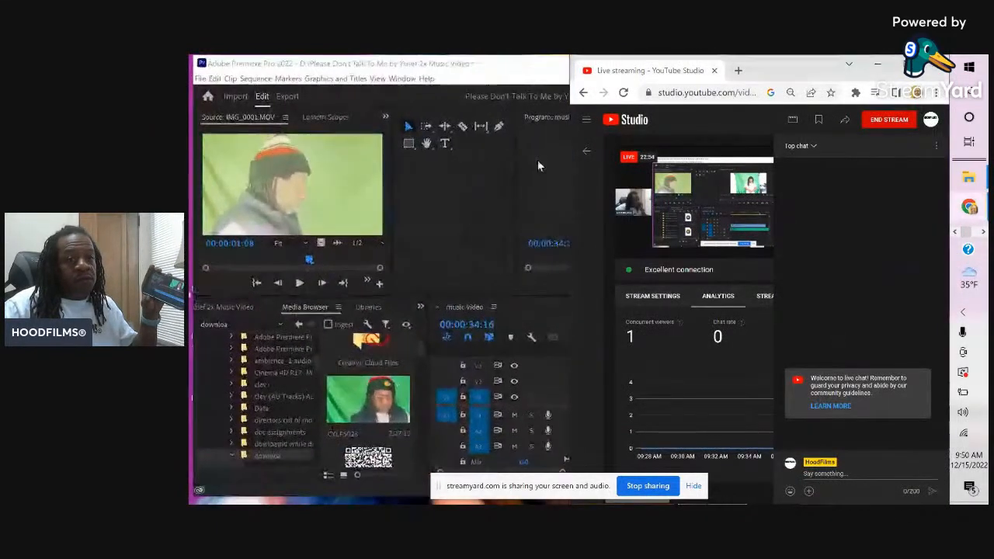
drag(698, 76, 942, 329)
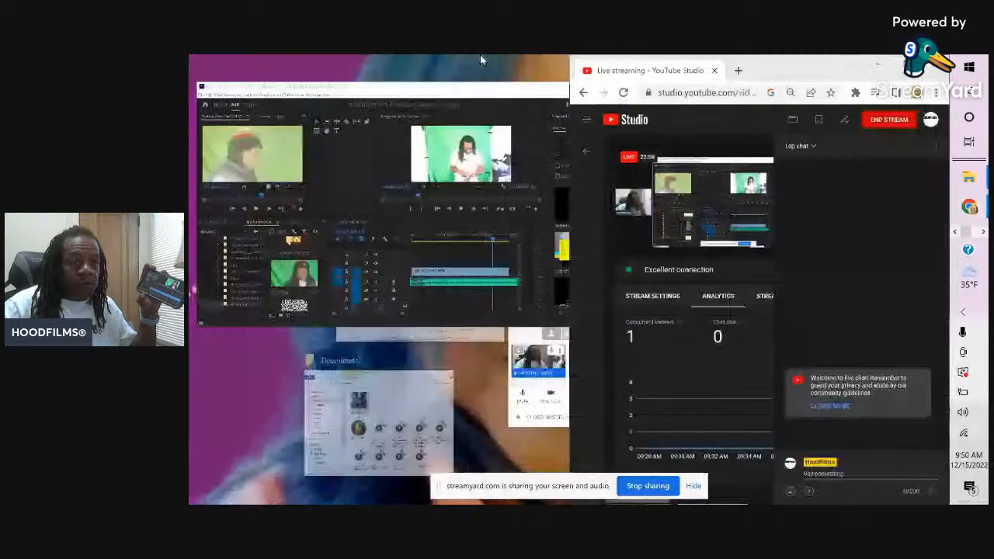
click(480, 86)
drag(798, 59, 945, 326)
click(839, 347)
drag(780, 77, 918, 299)
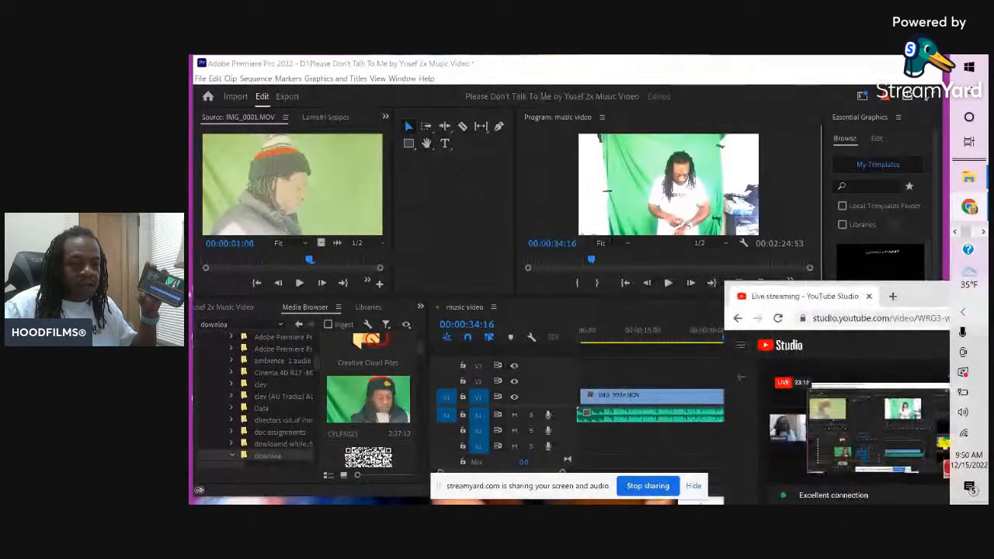
click(696, 503)
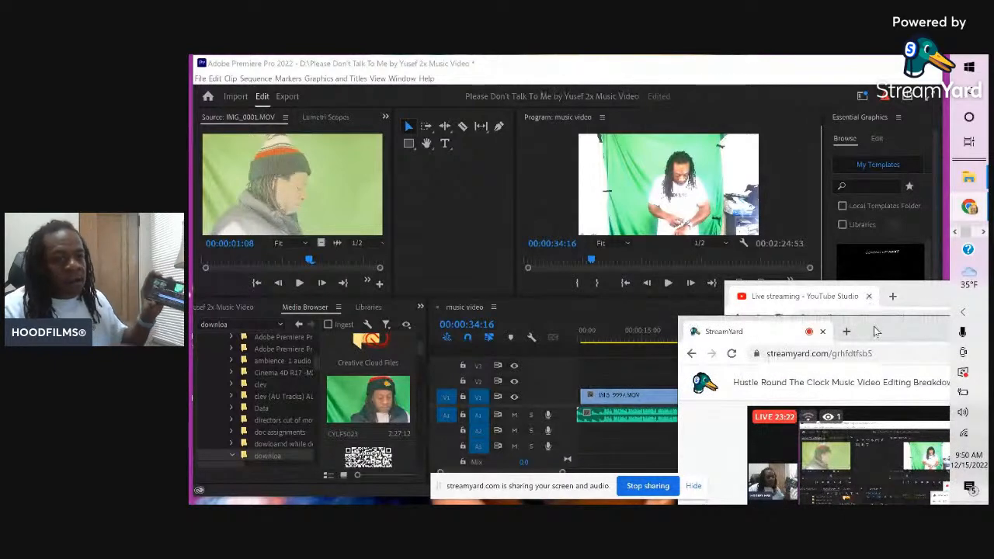
drag(876, 331, 923, 285)
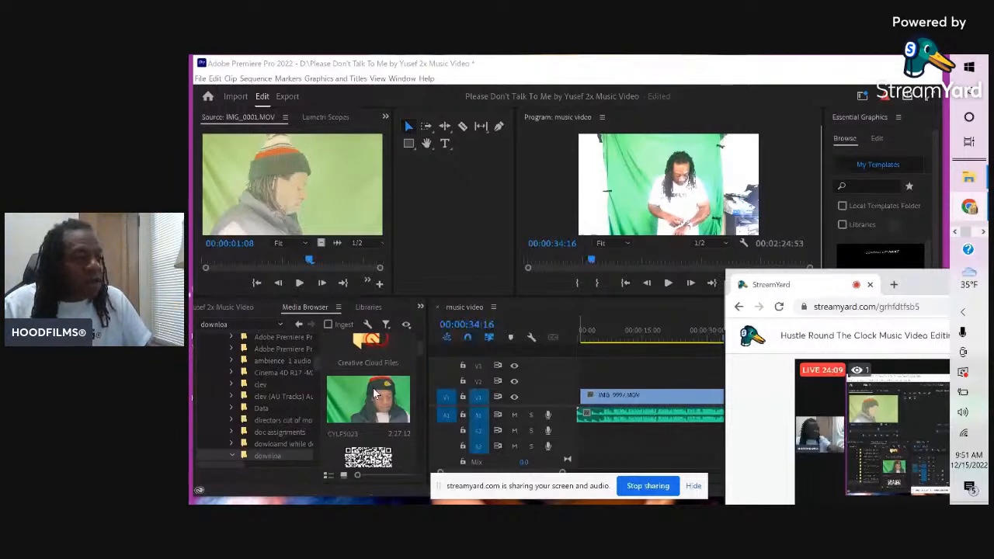
Import the CYLF5023 clip from the Media Browser into the Premiere Pro project and load it in the source monitor.
right_click(357, 432)
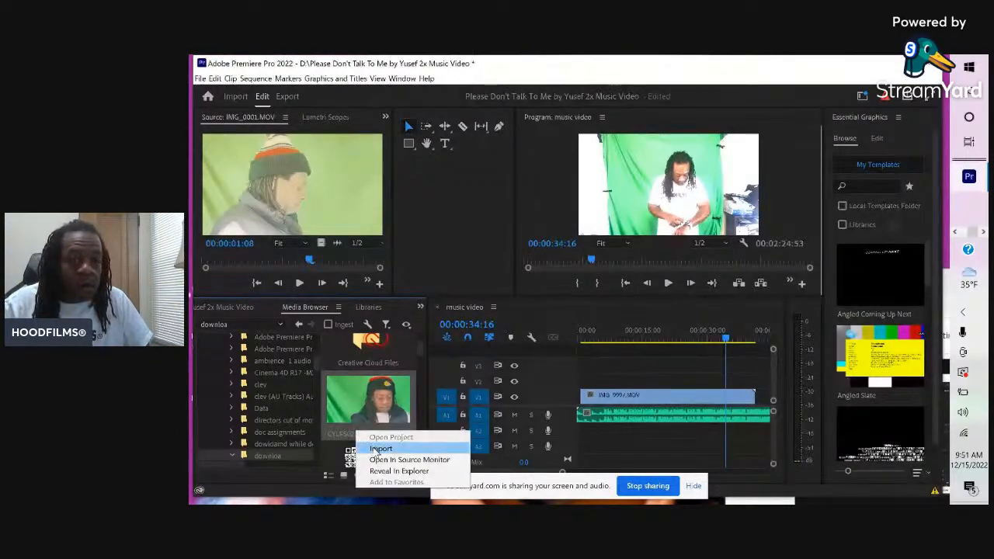
click(379, 449)
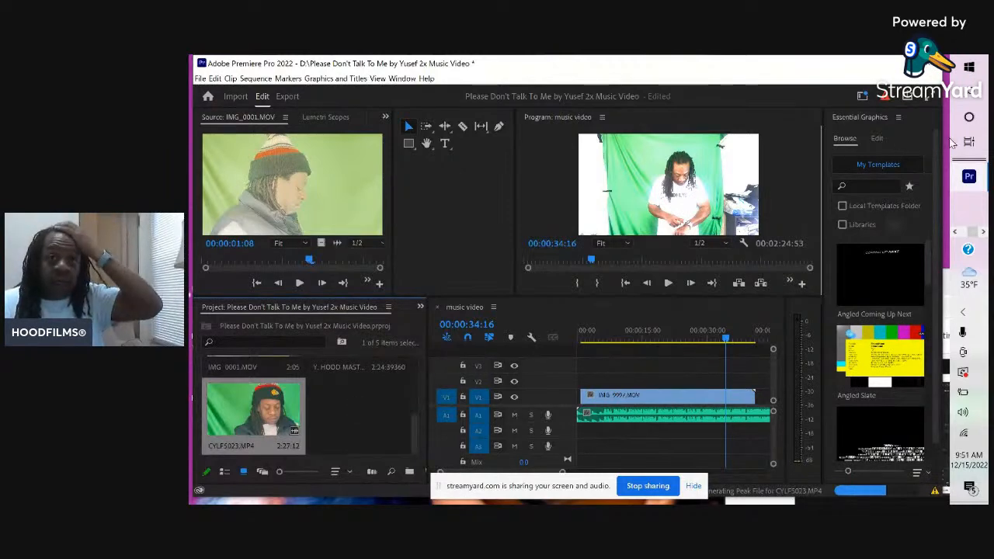
click(947, 275)
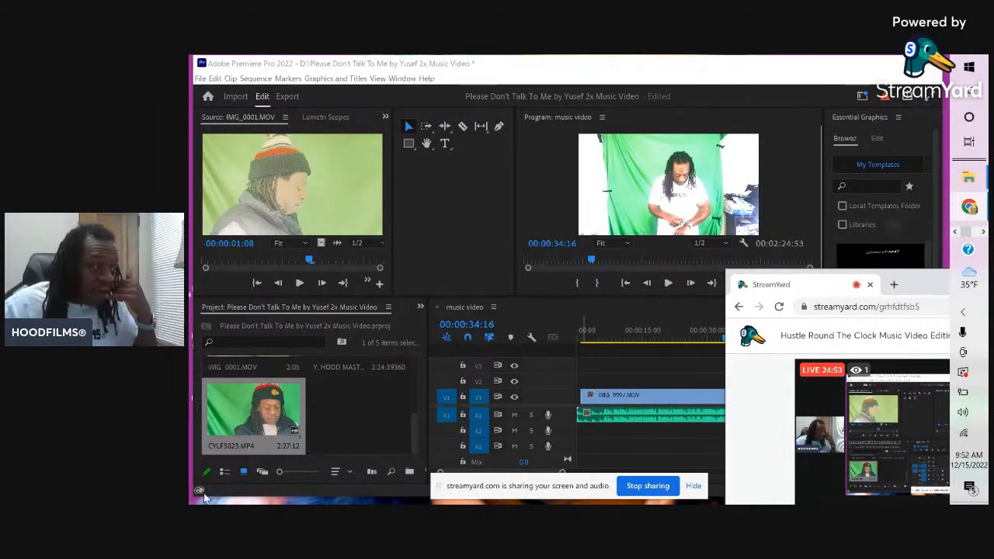
click(271, 420)
double_click(270, 420)
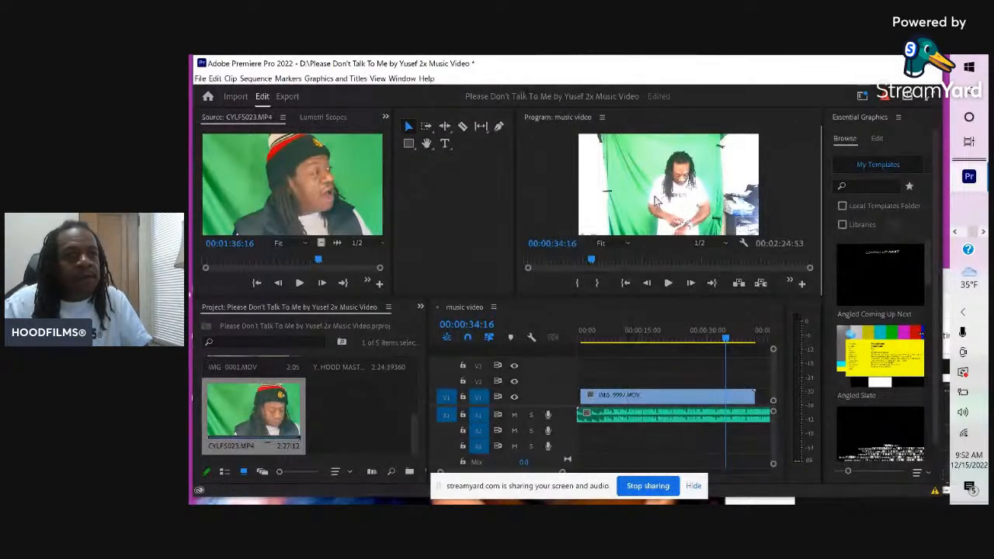
Split the IMG_9997.MOV clip on V1 at 00:00:31:40 with the Razor tool and delete the part after the cut.
click(641, 340)
drag(641, 340, 715, 365)
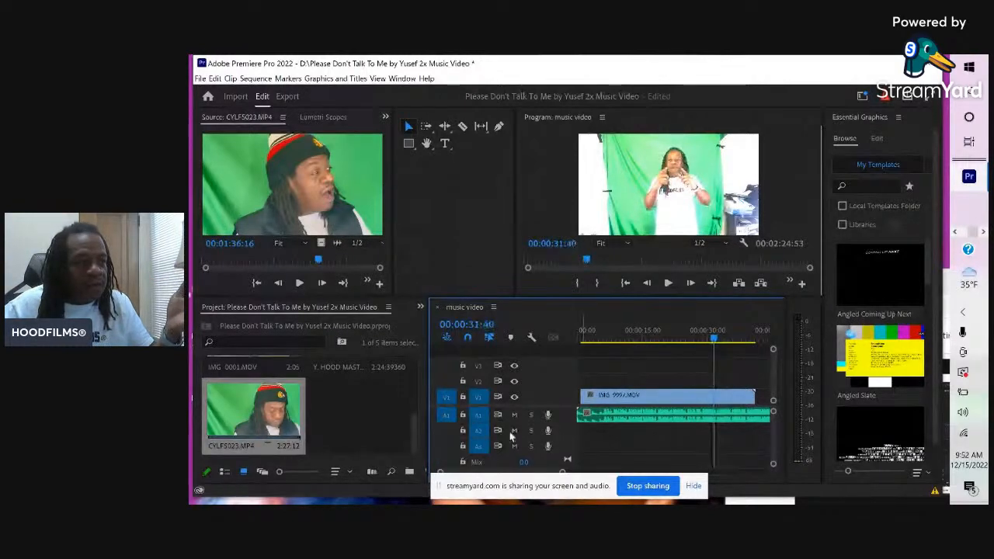
click(462, 127)
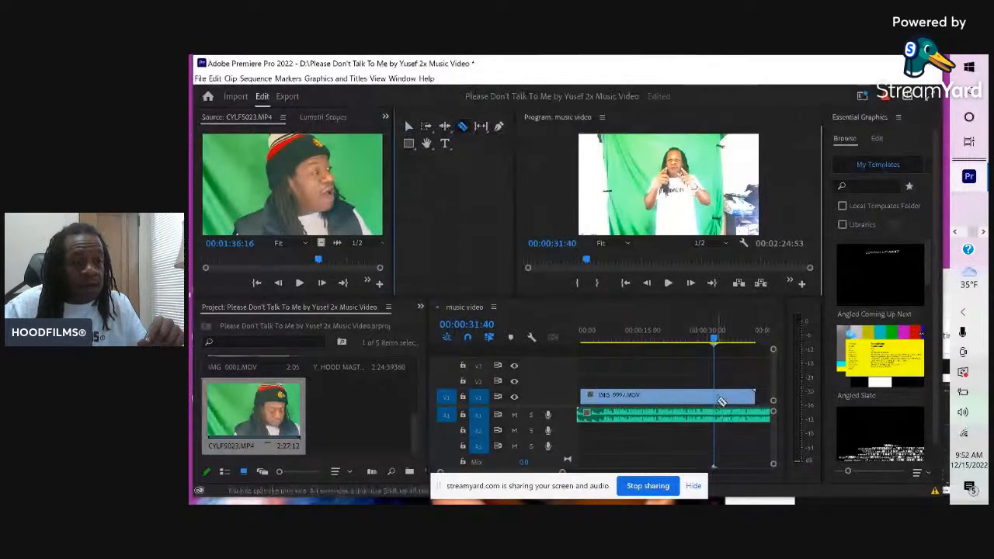
click(729, 399)
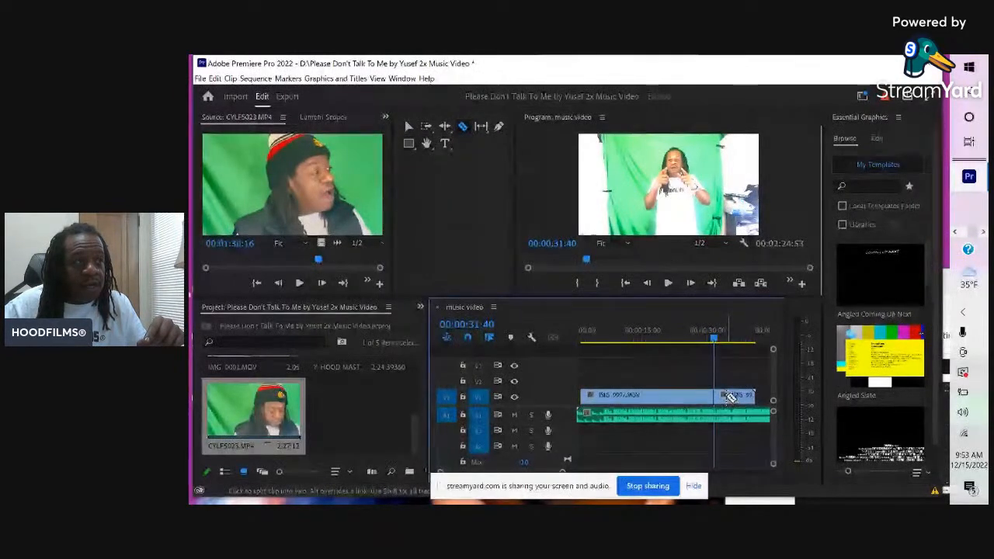
click(412, 126)
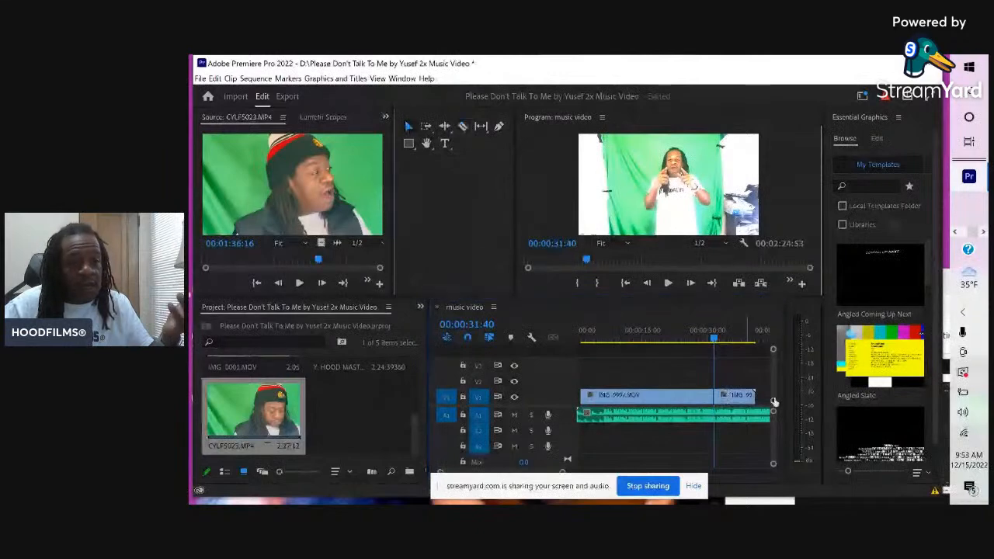
click(747, 397)
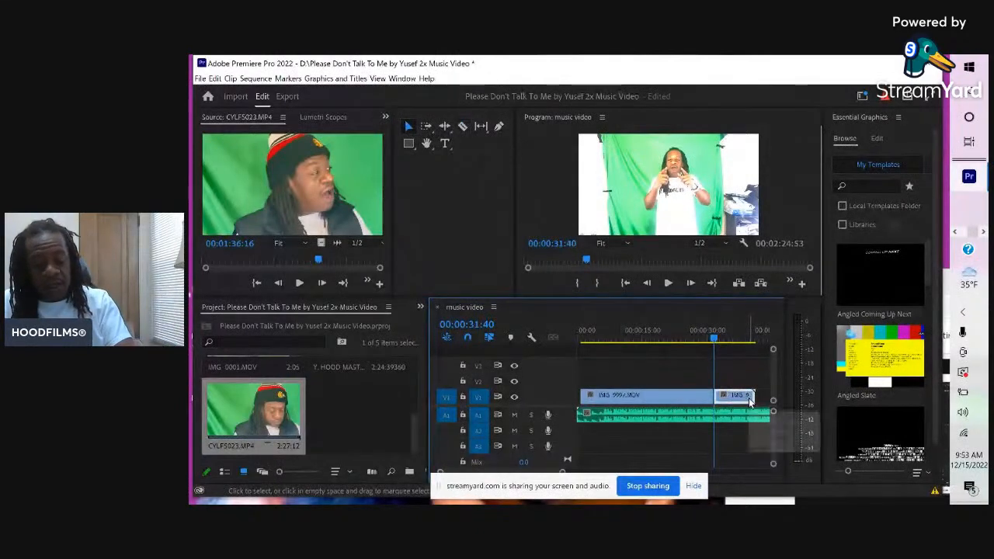
key(Delete)
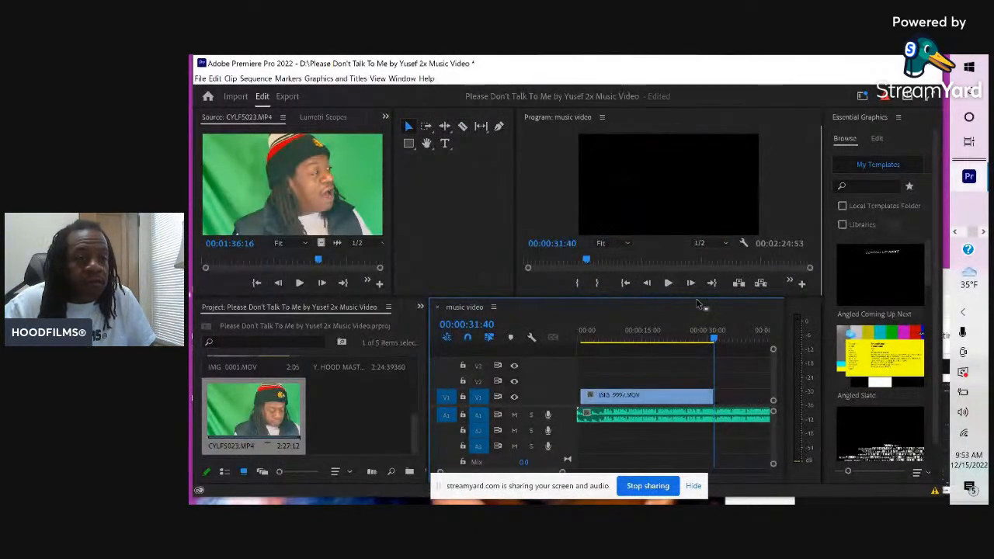
Return the music video sequence to its start and play it to review the trimmed IMG_9997.MOV clip.
click(706, 340)
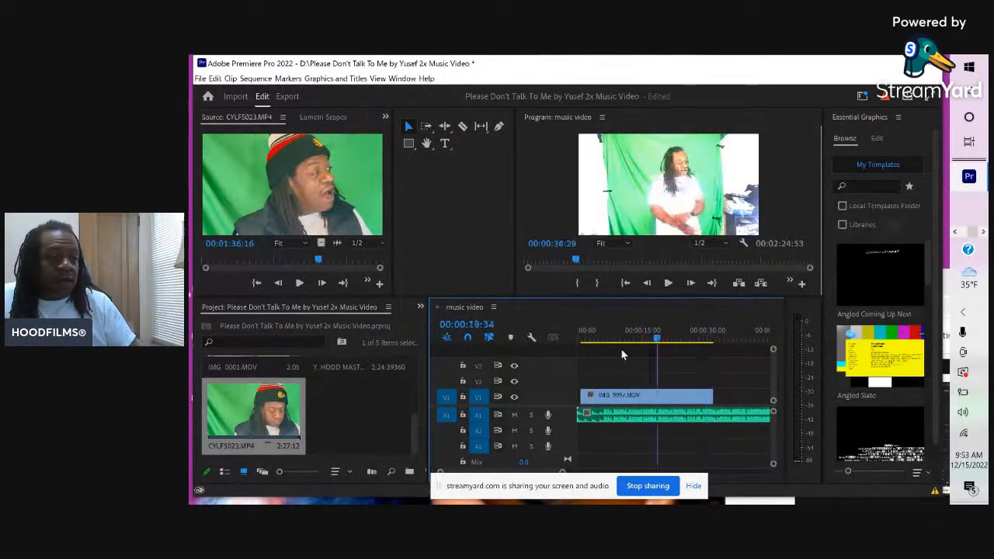
click(579, 342)
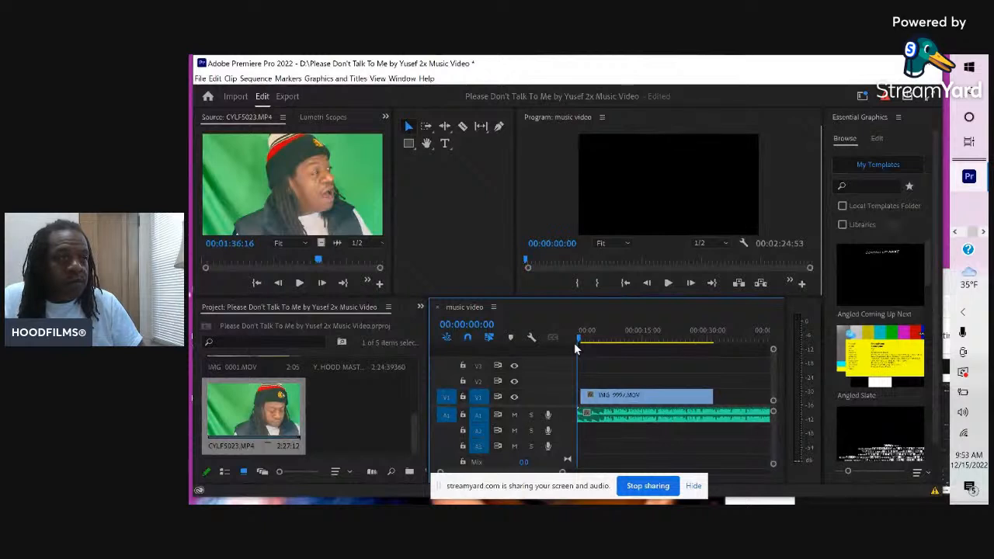
key(space)
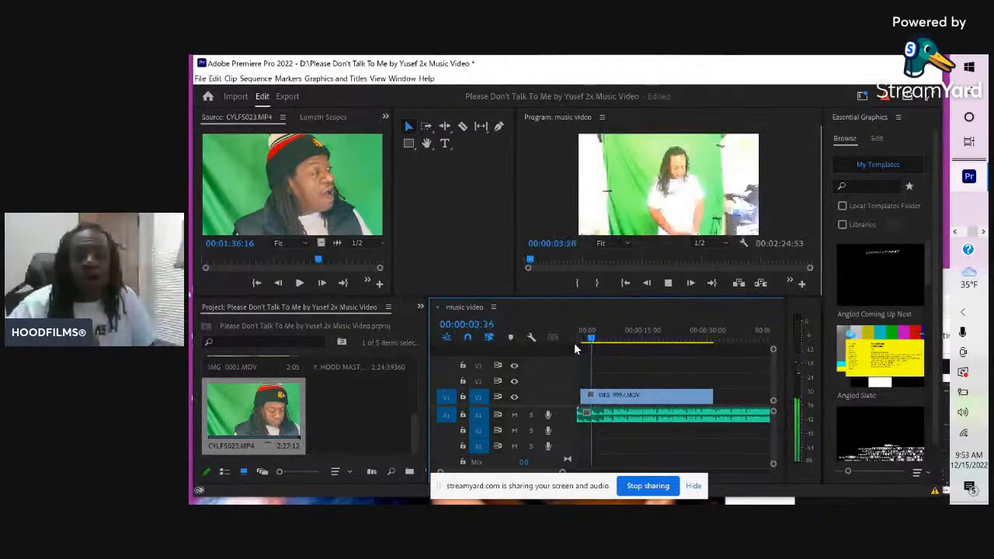
key(space)
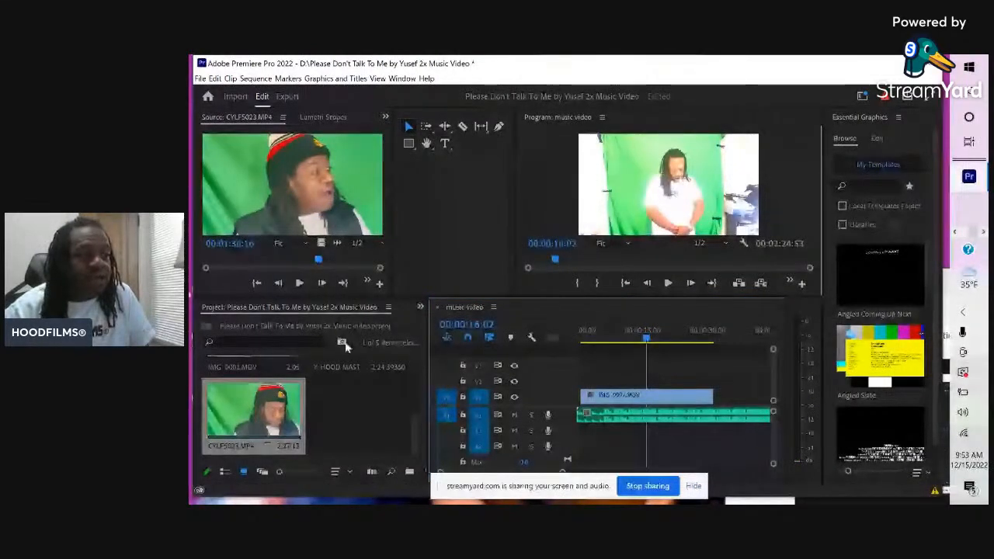
Switch back to the Media Browser and save the project with the playhead placed at 00:00:02:35.
click(420, 306)
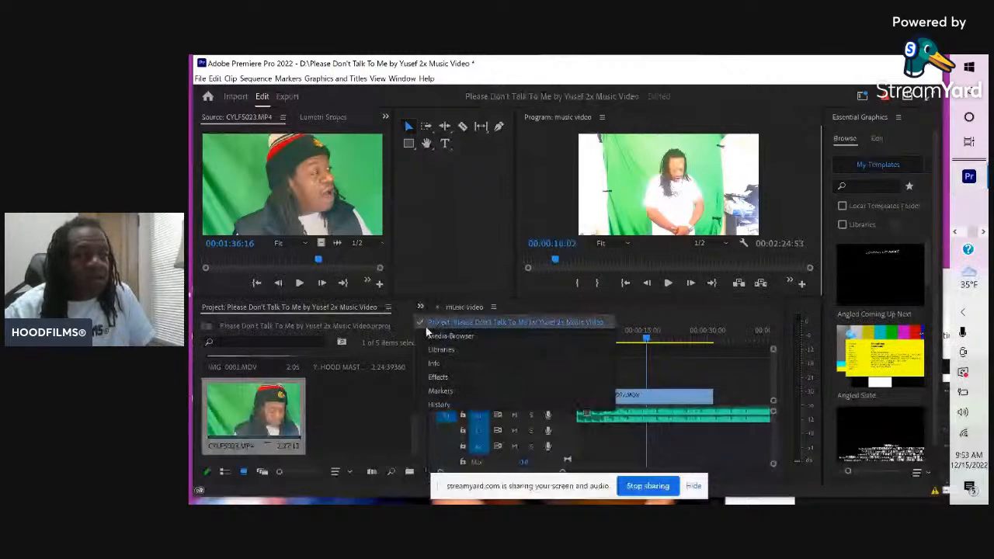
click(427, 334)
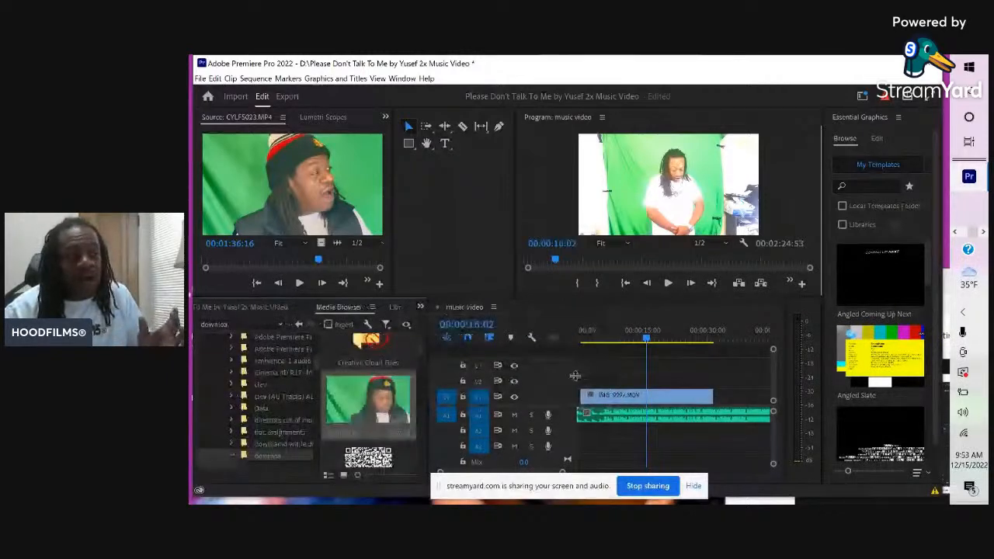
click(589, 339)
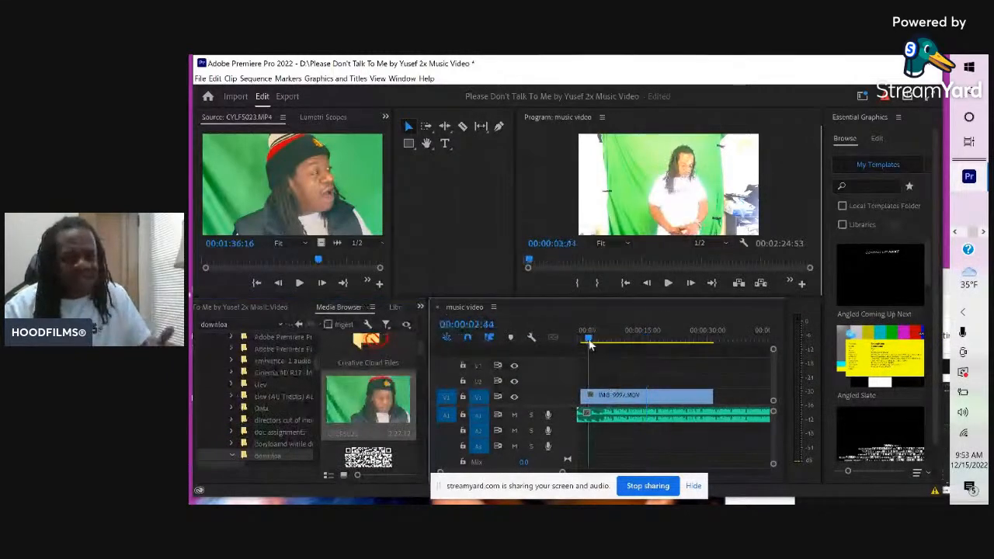
drag(590, 340, 587, 340)
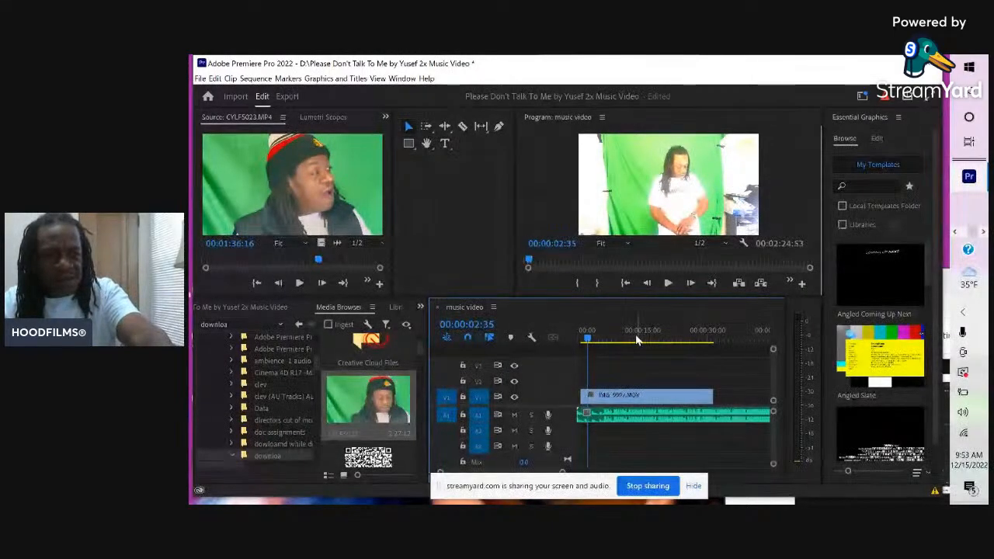
click(202, 79)
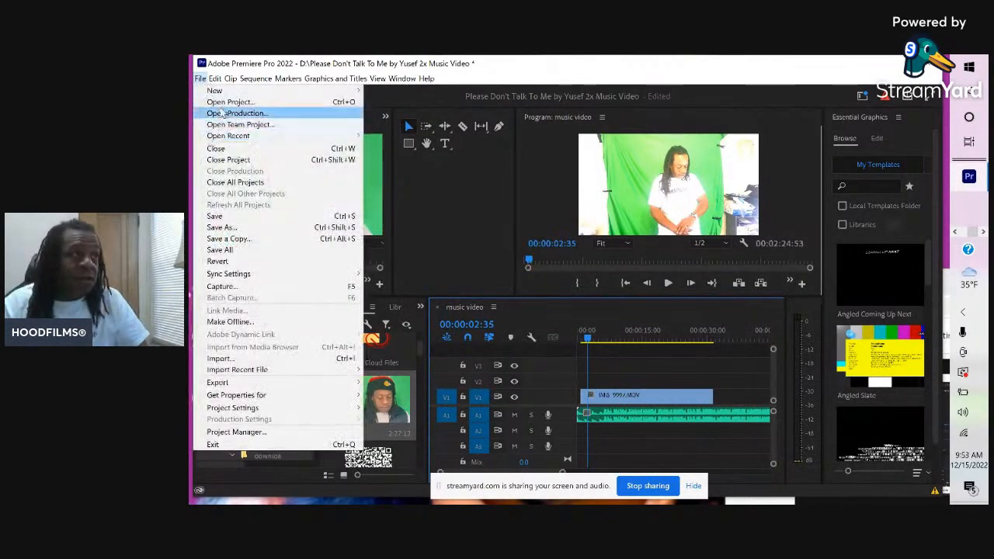
click(215, 216)
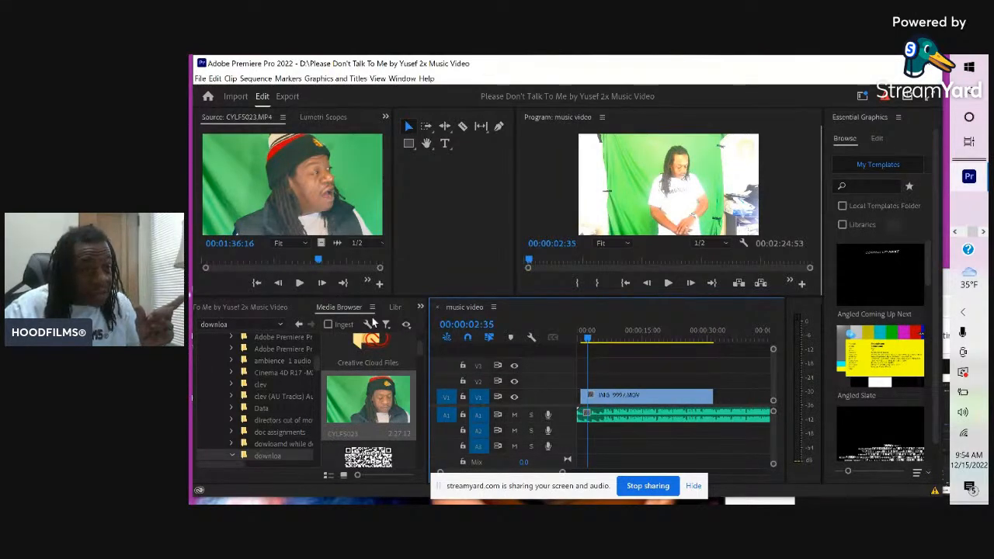
Scrub through the IMG_9997.MOV clip on V1 and delete it from the sequence.
drag(620, 336, 709, 336)
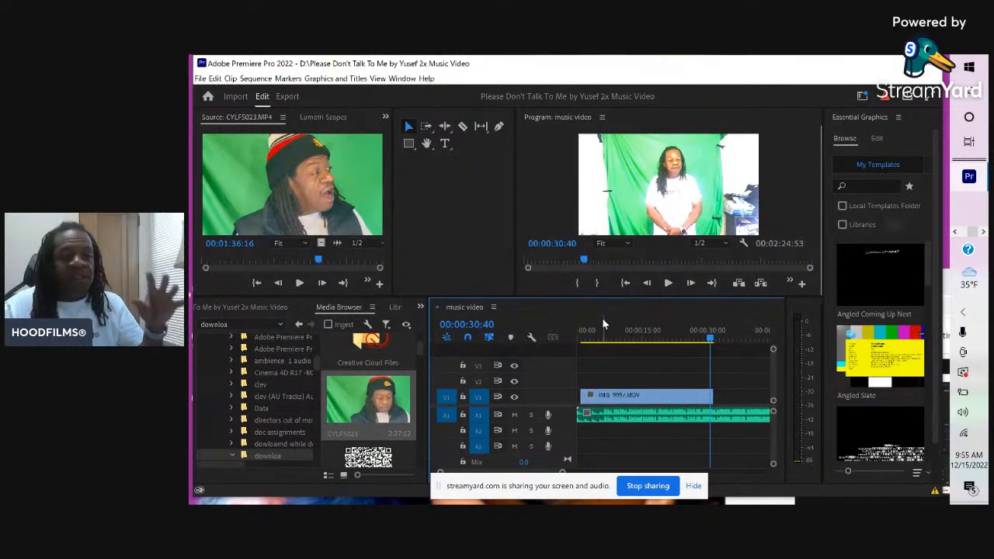
click(599, 339)
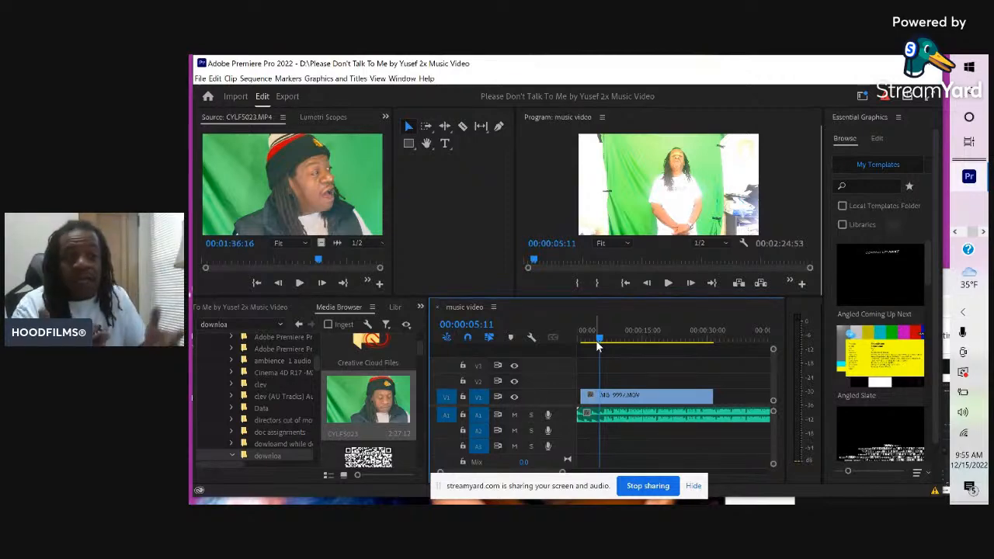
click(647, 398)
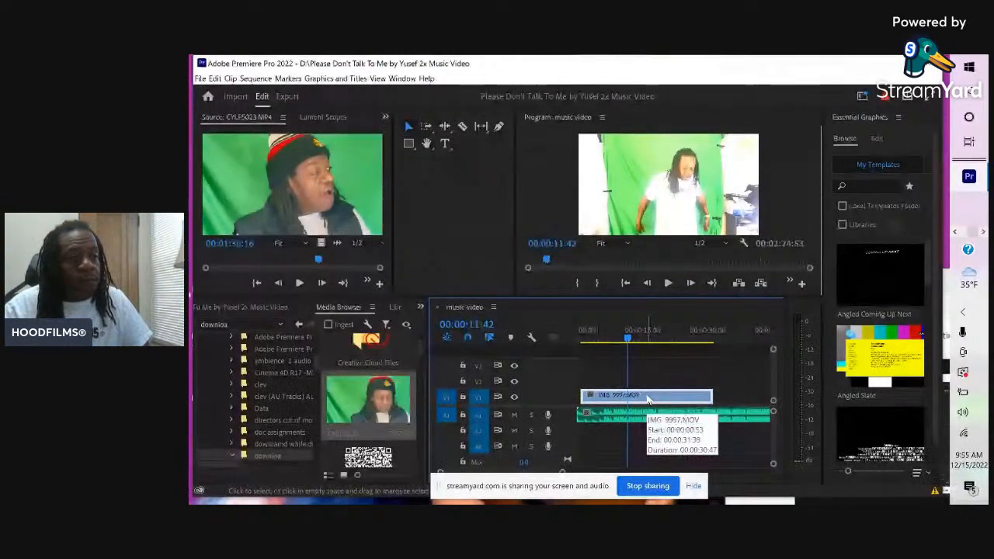
key(Delete)
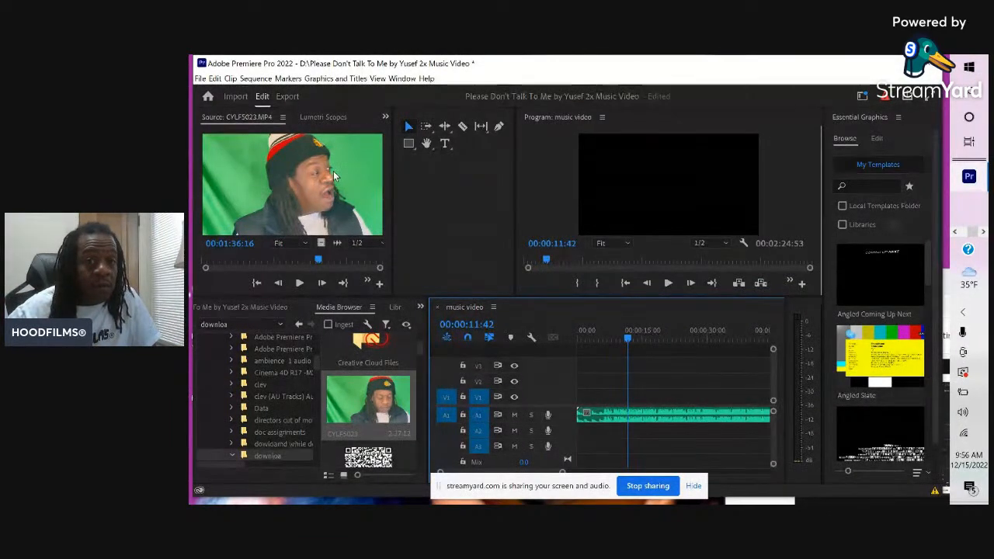
Move the music clip from A1 to A2 and place the CYLF5023.MP4 clip at the sequence start on V1 and A1.
drag(334, 177, 221, 76)
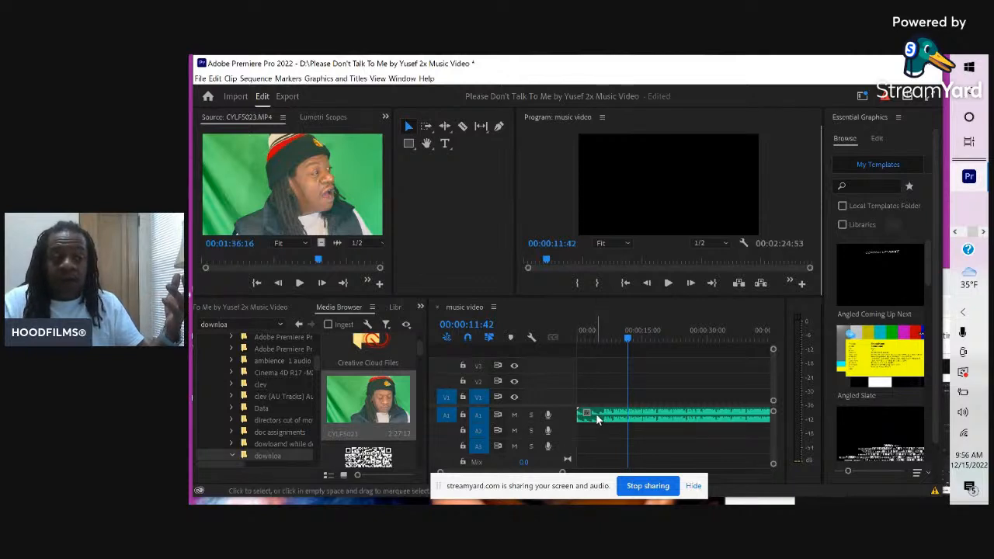
drag(596, 417, 594, 430)
drag(594, 433, 591, 433)
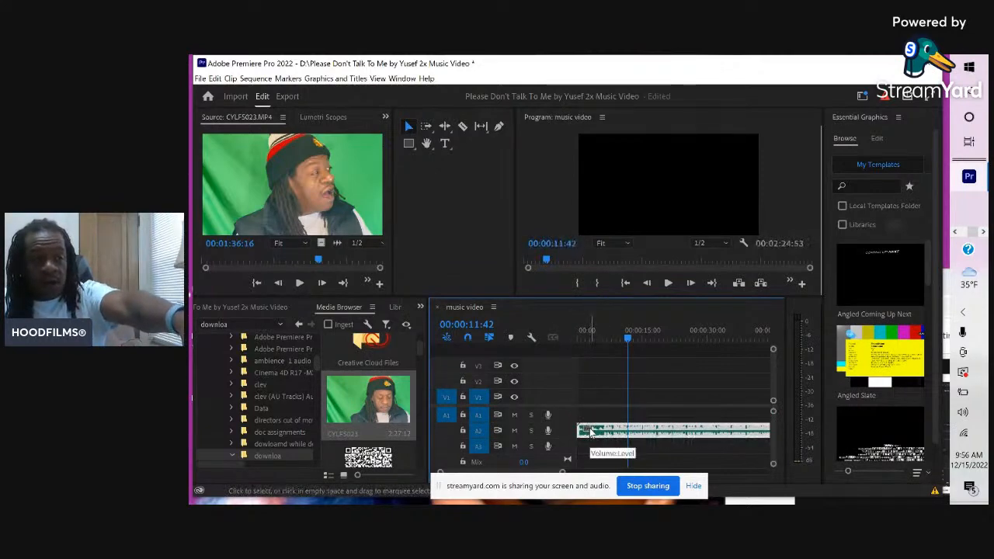
click(602, 379)
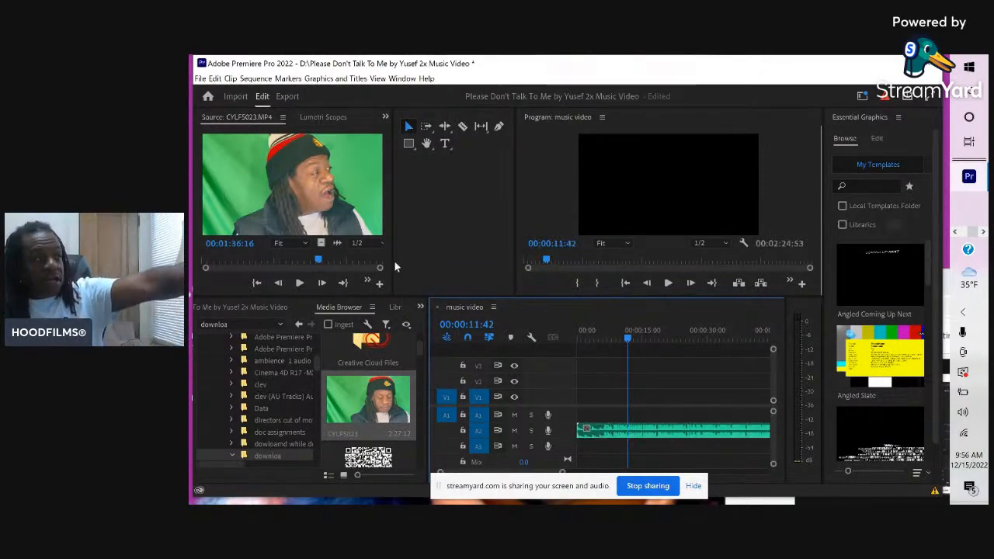
drag(282, 183, 573, 403)
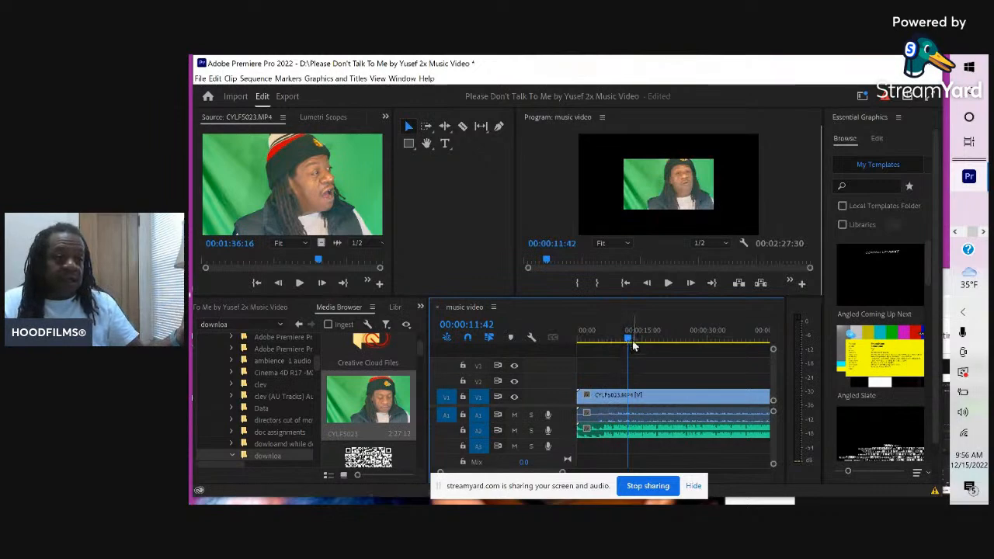
Try to reposition and enlarge the CYLF5023.MP4 picture in the program monitor, undoing each attempt.
click(651, 203)
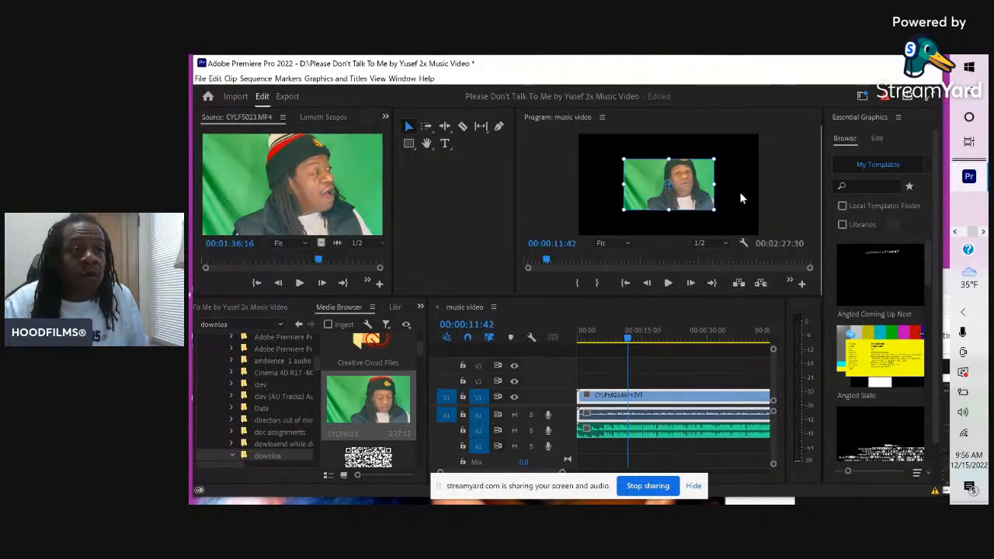
click(623, 215)
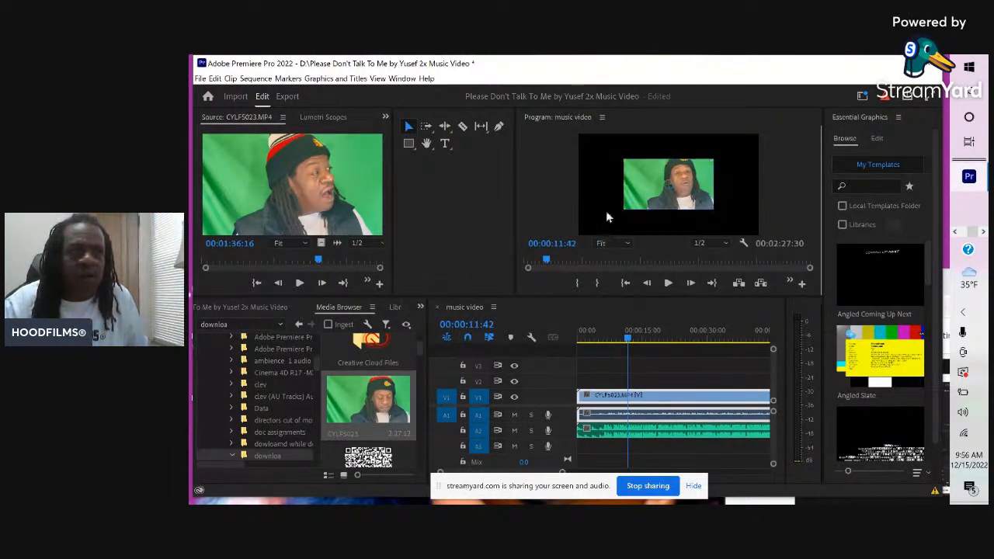
click(635, 203)
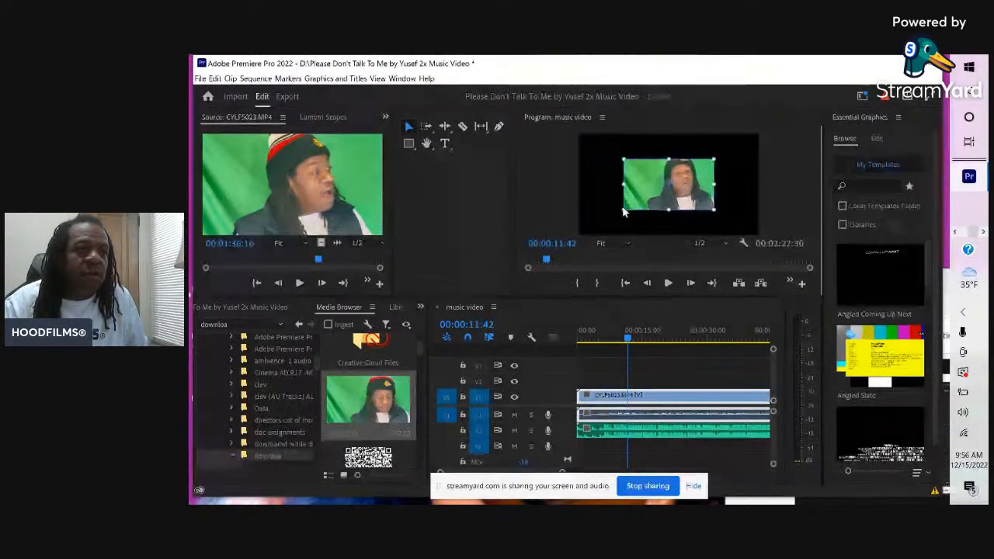
click(624, 215)
click(652, 181)
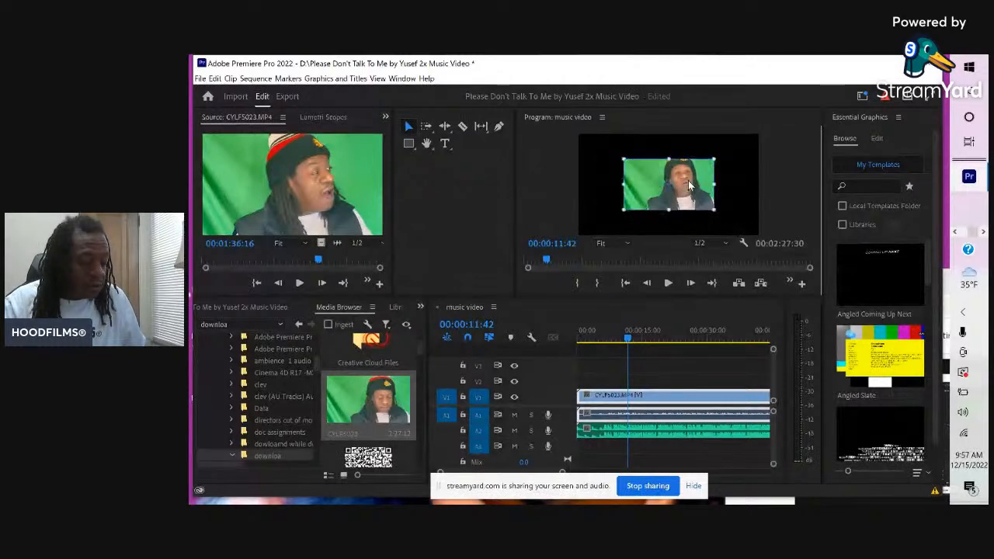
drag(689, 185, 723, 183)
click(215, 79)
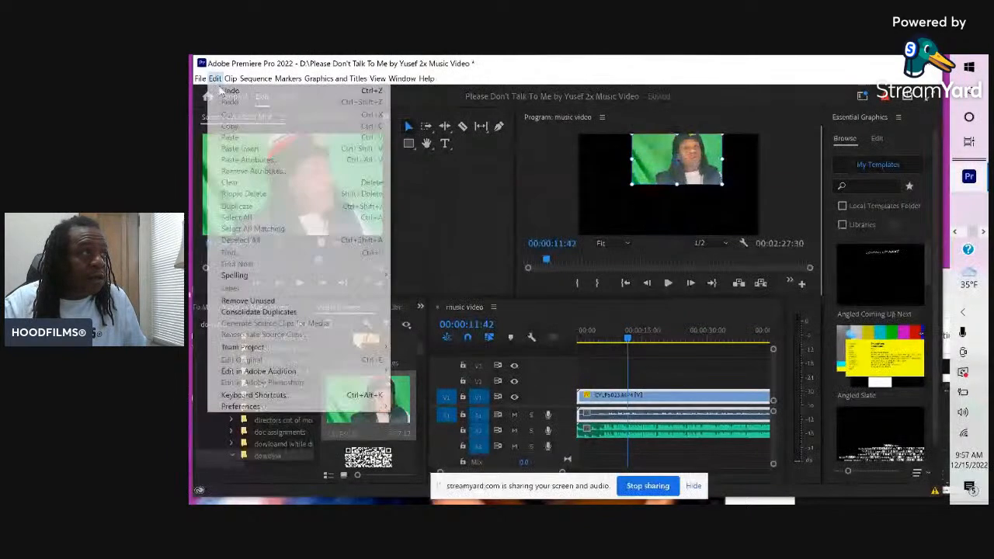
click(230, 91)
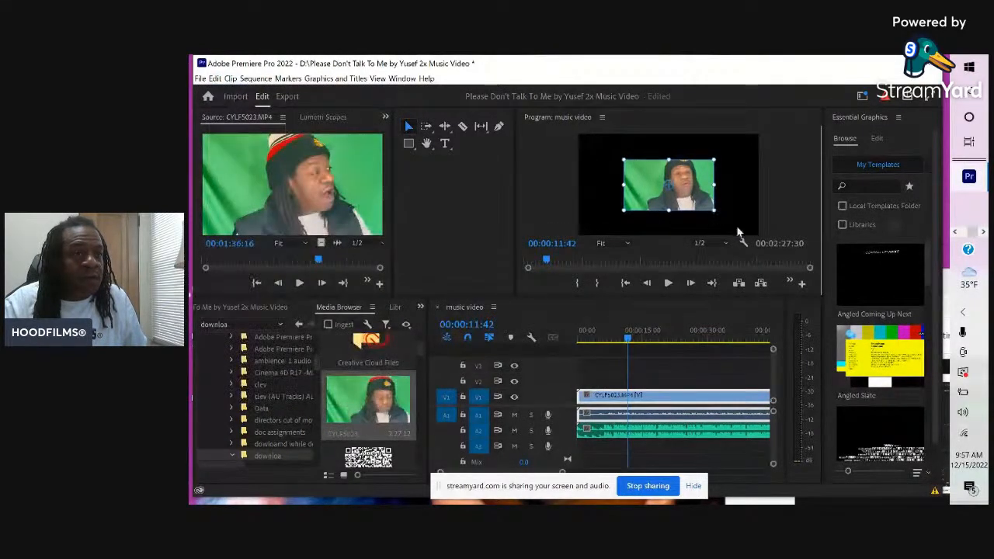
drag(712, 208, 752, 234)
click(214, 78)
click(250, 91)
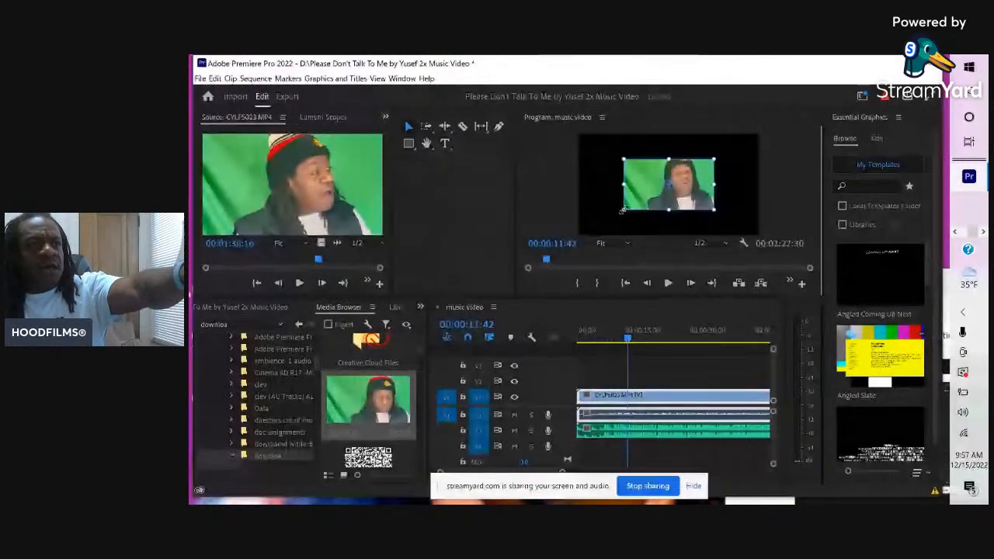
Scale the CYLF5023.MP4 picture up to fill the program frame and check it at 00:00:31:58.
drag(613, 211, 623, 236)
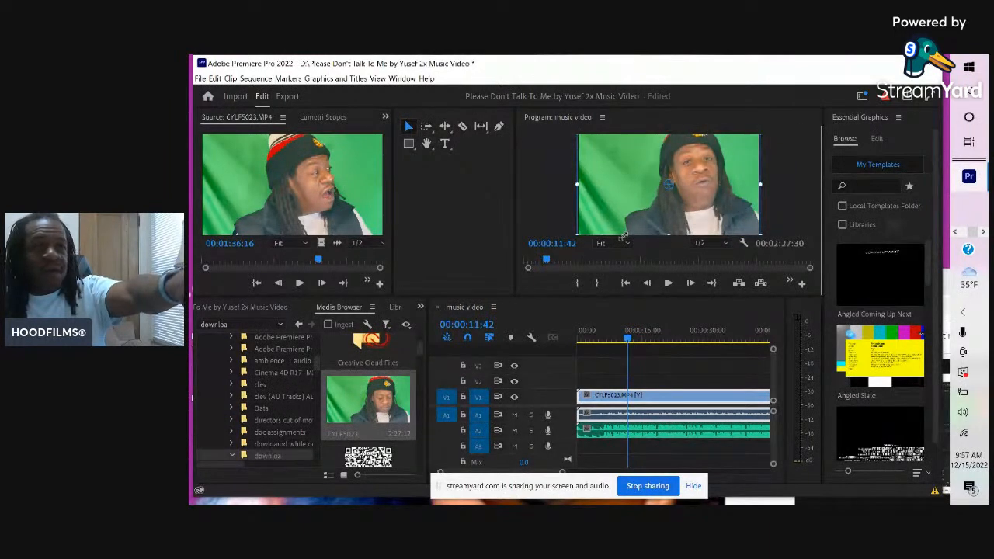
mouse_move(624, 235)
mouse_down()
mouse_move(632, 210)
mouse_move(636, 234)
mouse_up()
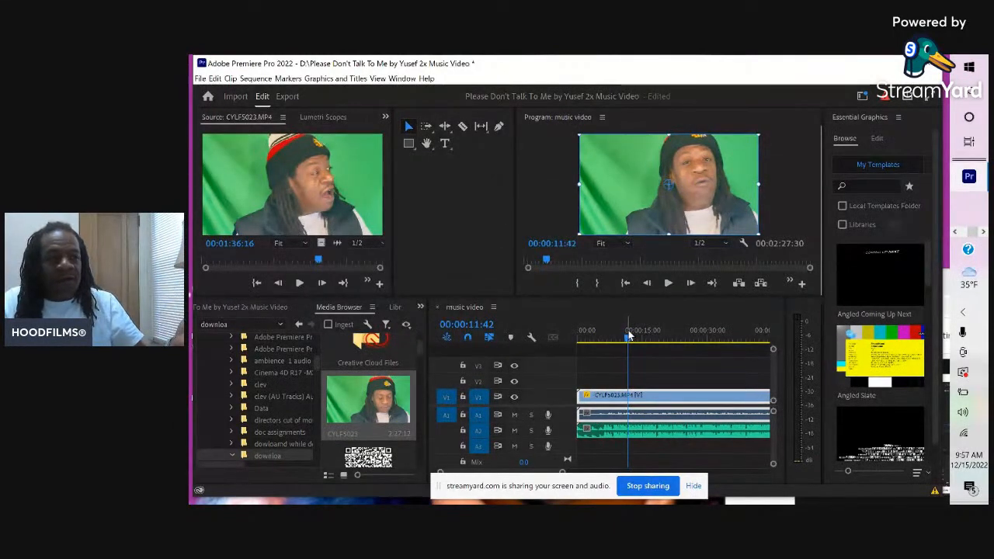
click(699, 336)
click(715, 340)
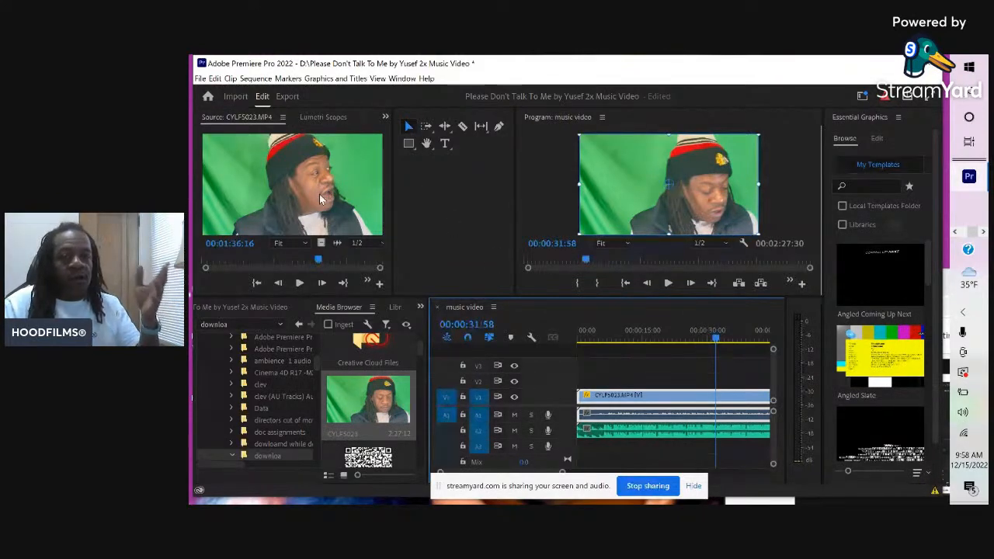
key(alt+Tab)
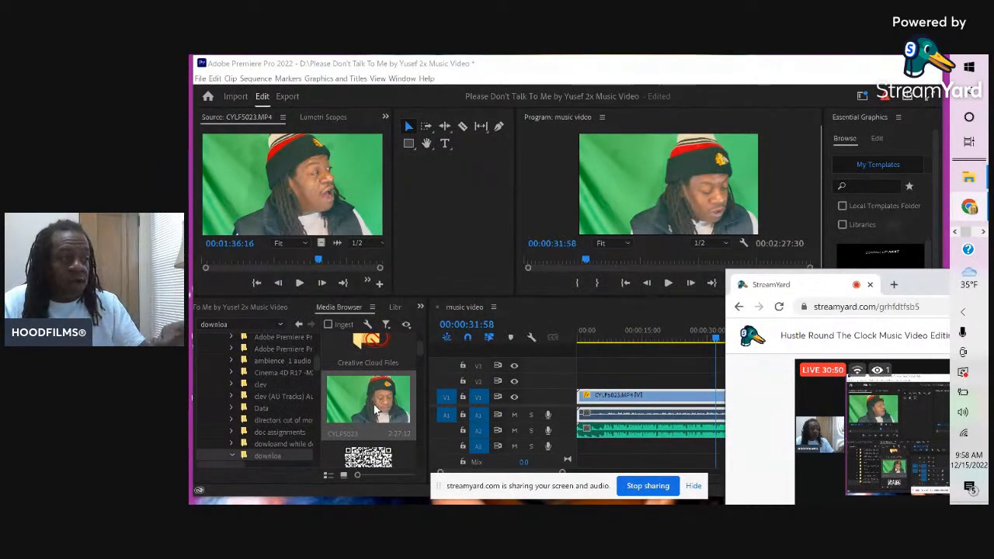
click(372, 363)
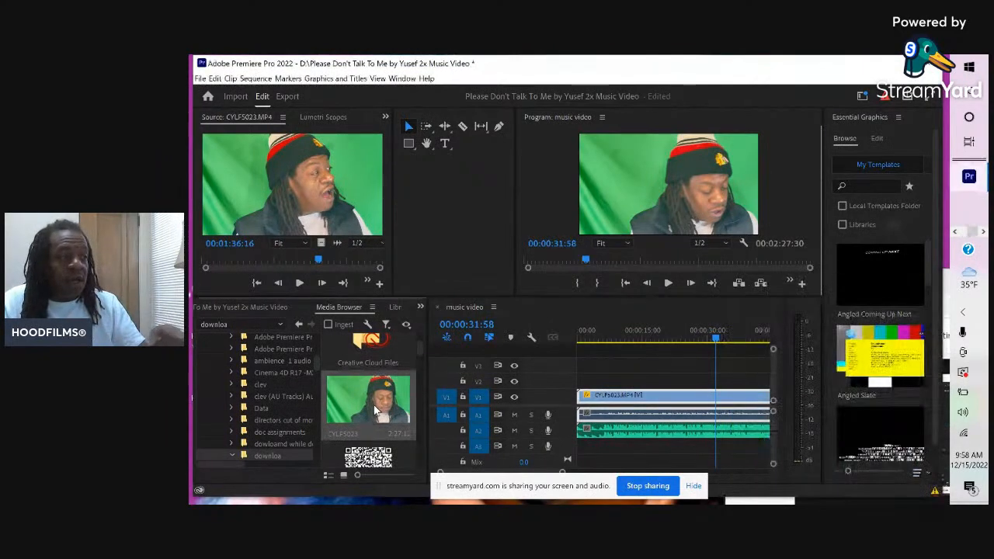
Create a new sequence from the CYLF5023.MP4 clip in the project bin.
click(421, 307)
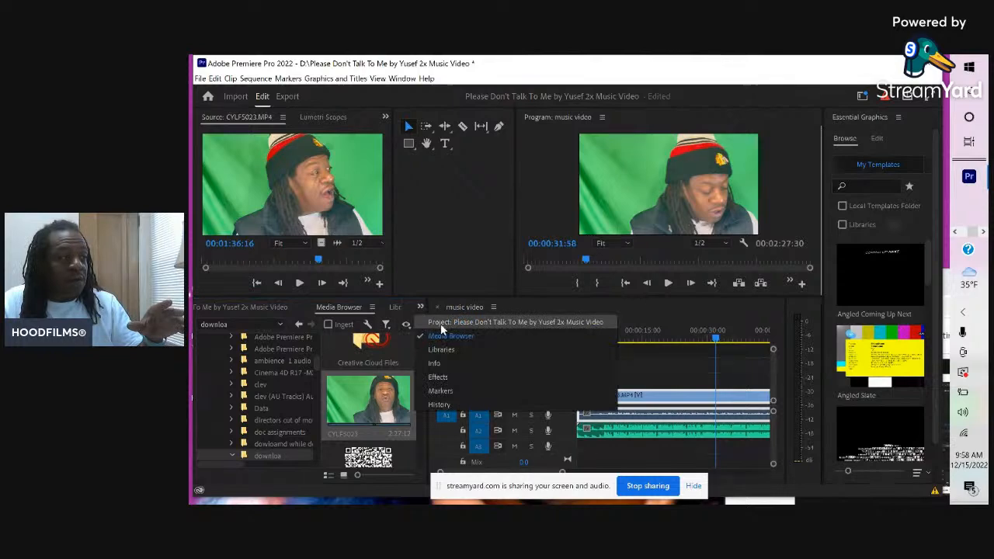
click(440, 323)
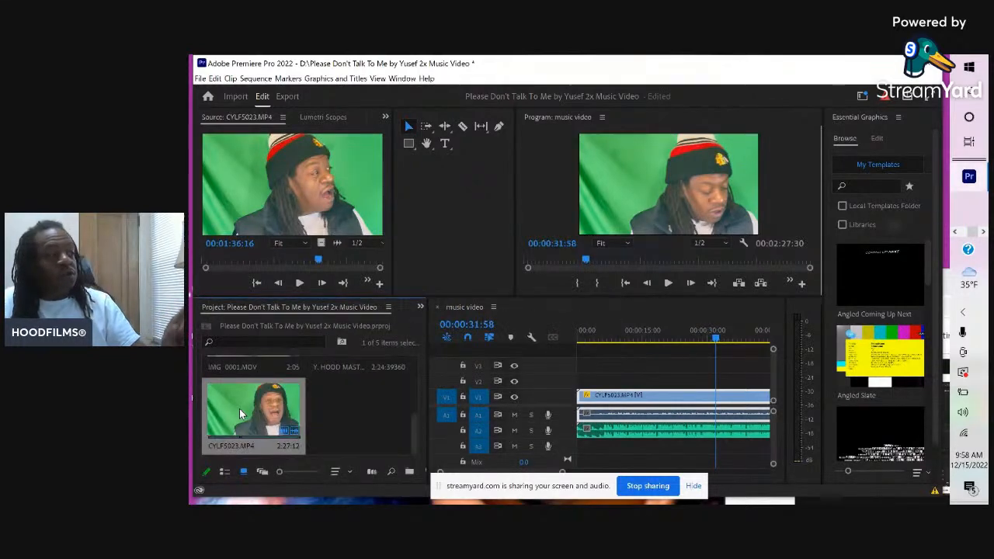
right_click(241, 415)
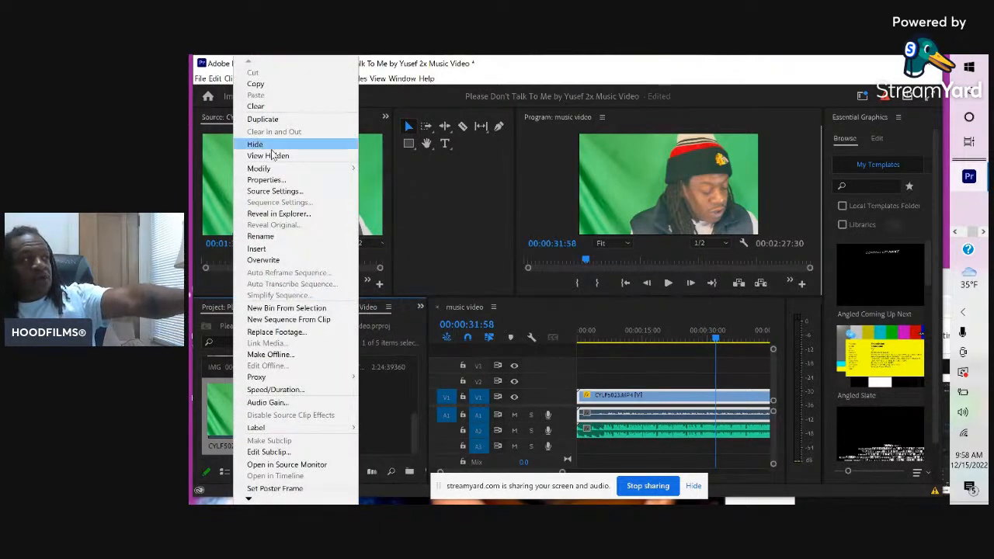
click(213, 411)
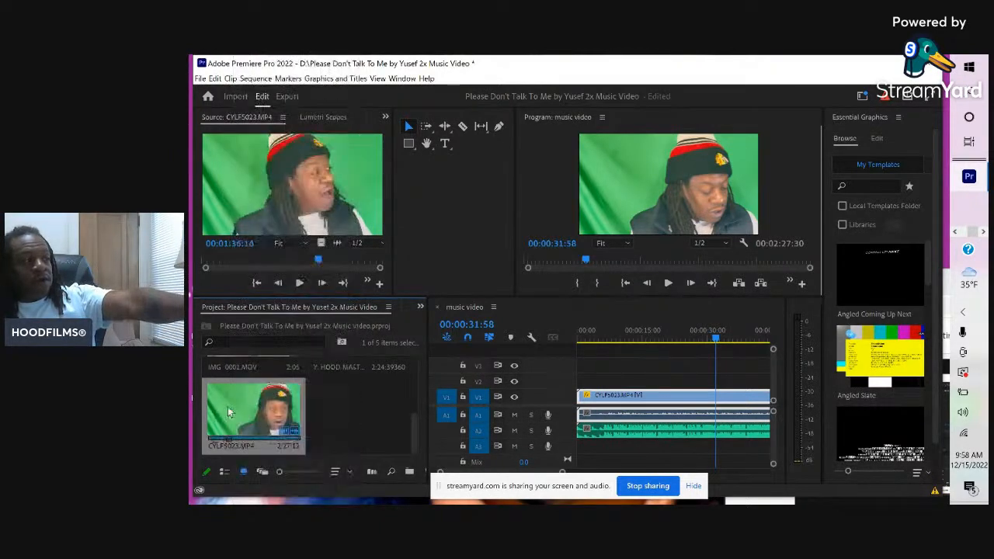
right_click(222, 411)
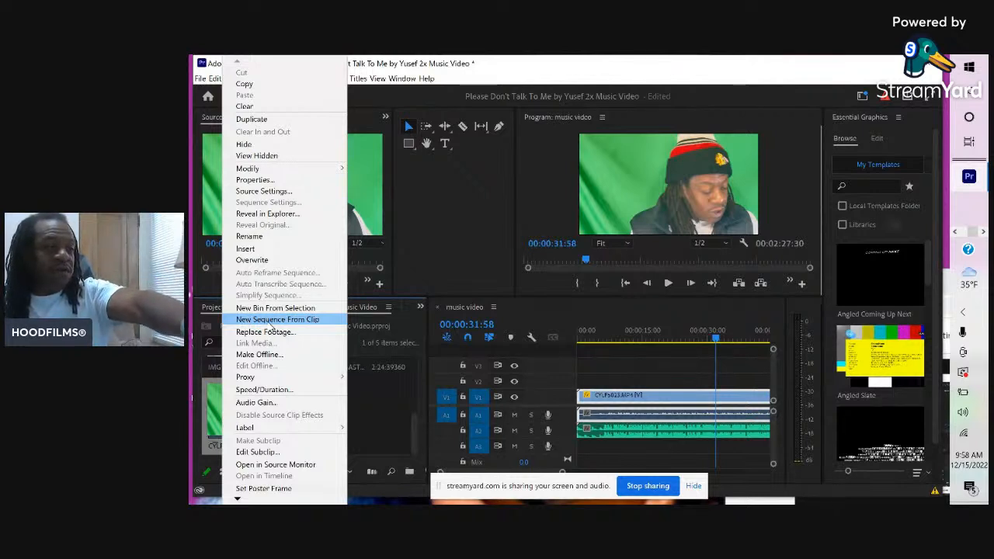
click(273, 320)
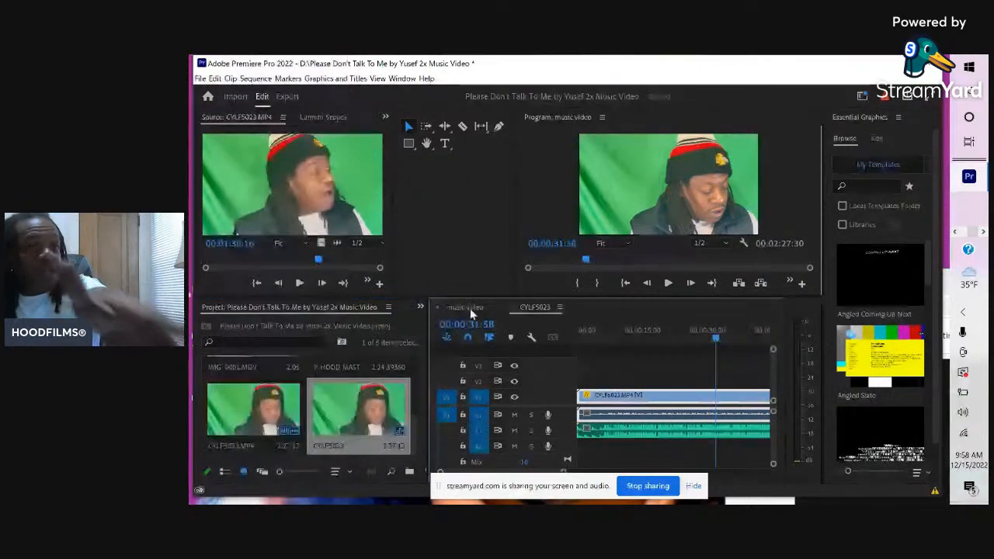
Bring up the new CYLF5023 sequence in the timeline and rename it music video 2.
click(658, 209)
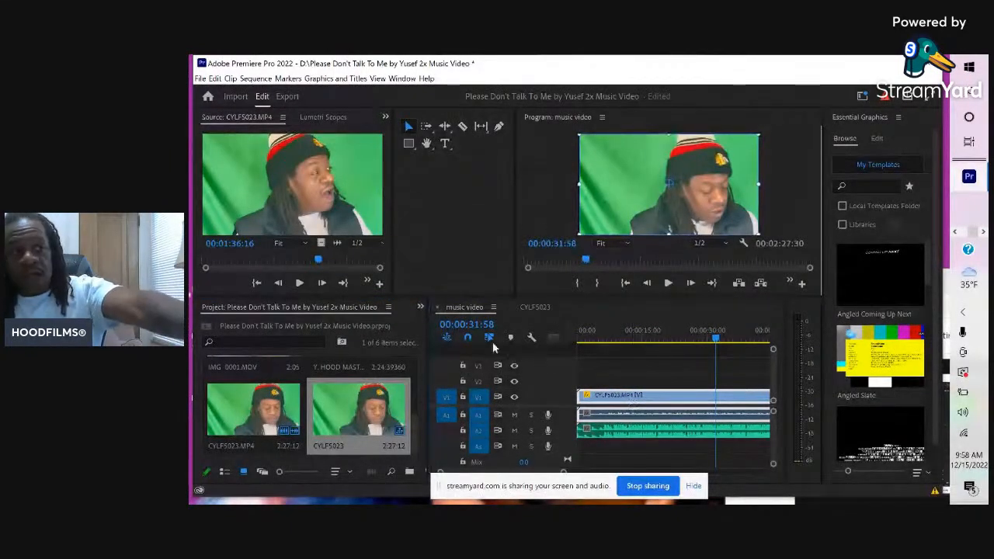
click(530, 306)
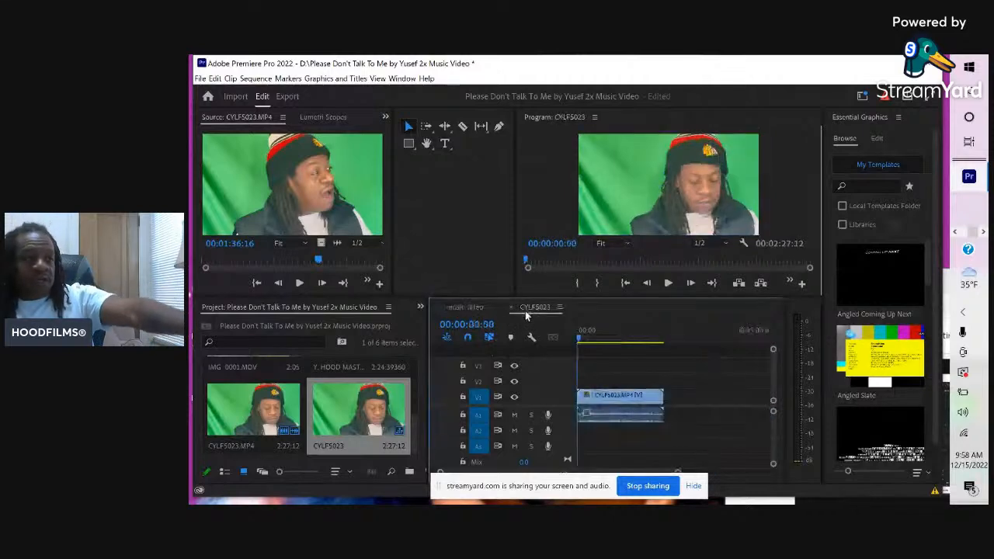
click(341, 445)
text(In)
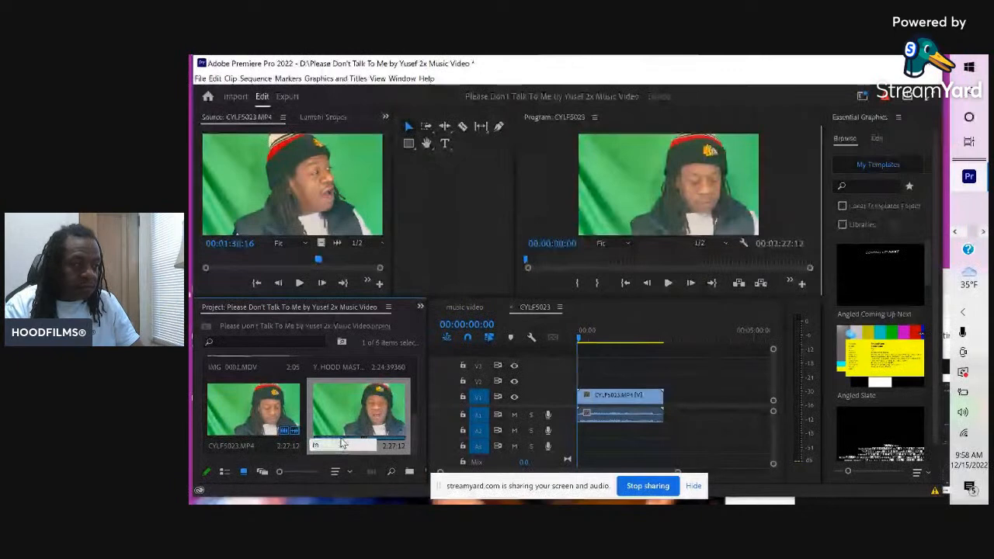
text(usic video 2)
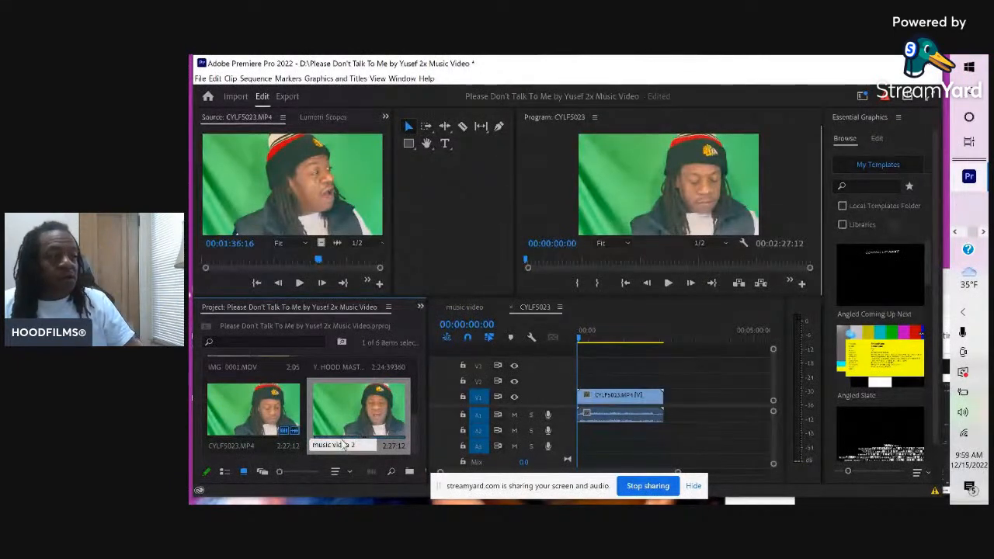
key(Return)
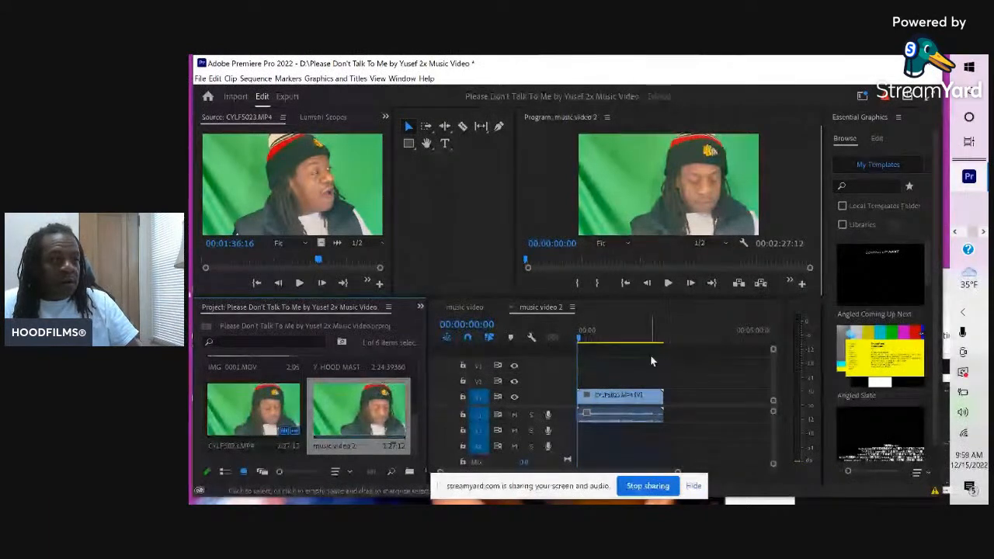
Preview music video 2 and compare its picture framing with that of the original music video sequence.
drag(627, 333, 614, 334)
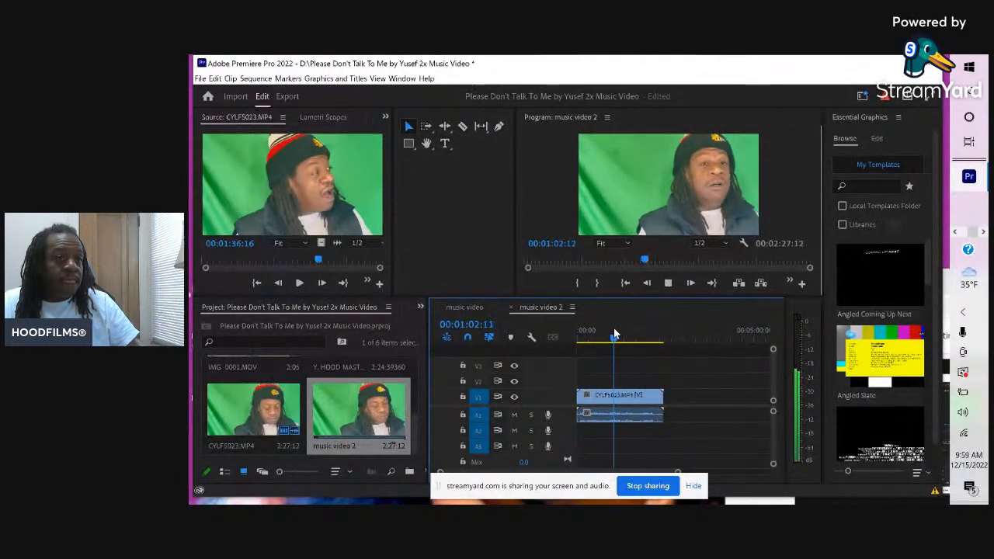
key(space)
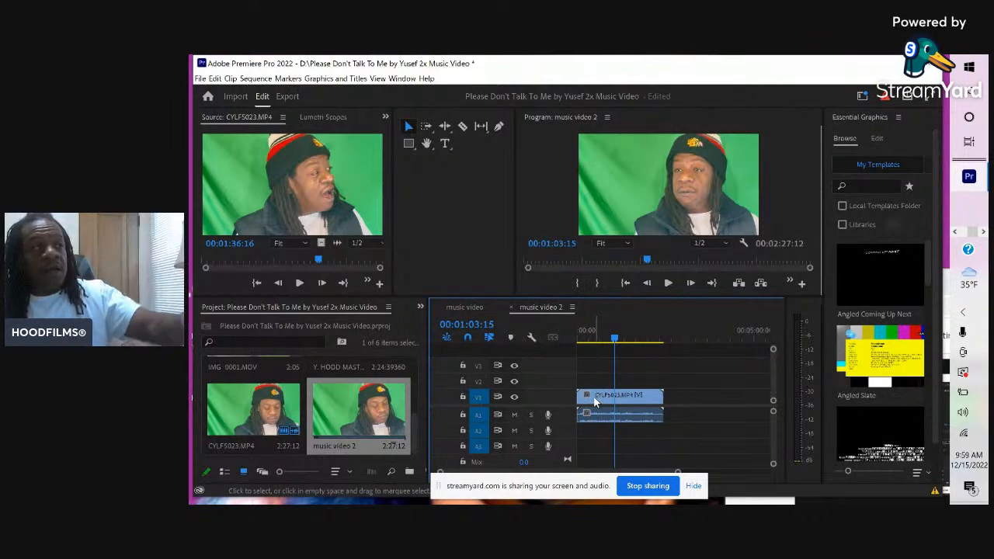
click(464, 307)
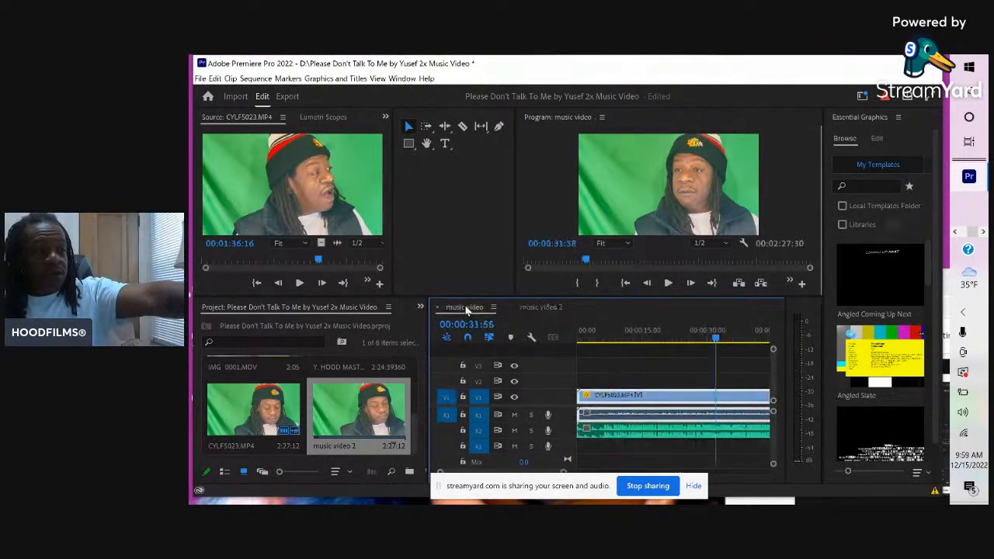
click(664, 335)
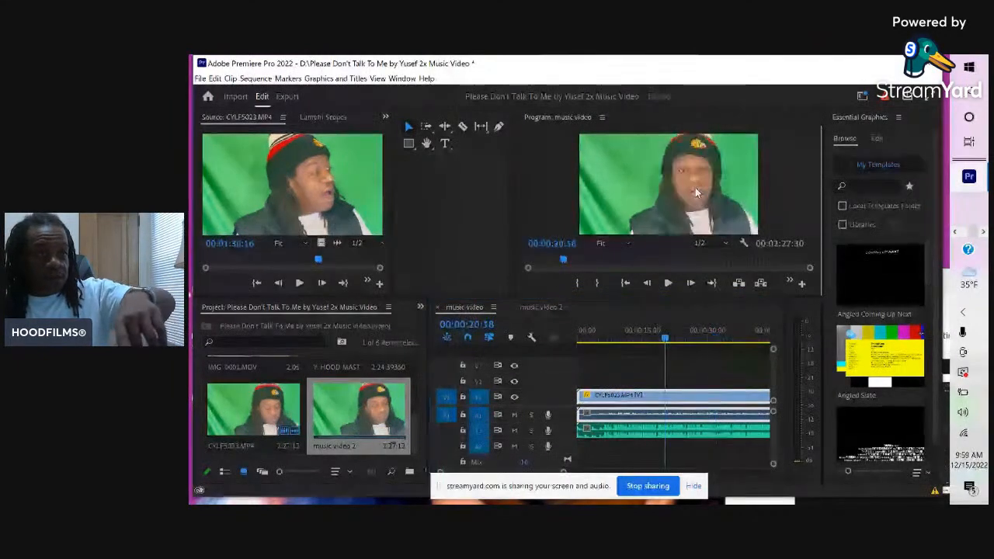
click(695, 187)
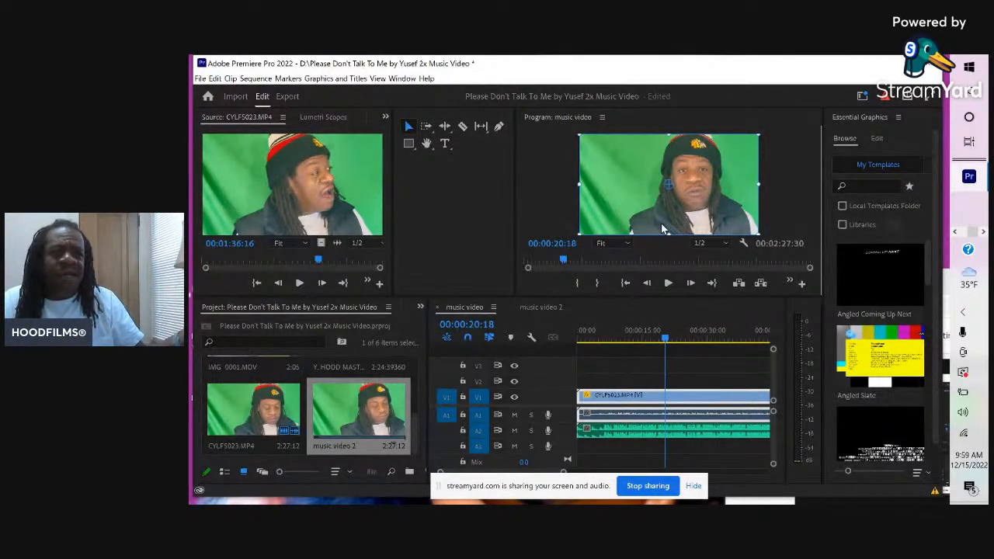
click(549, 307)
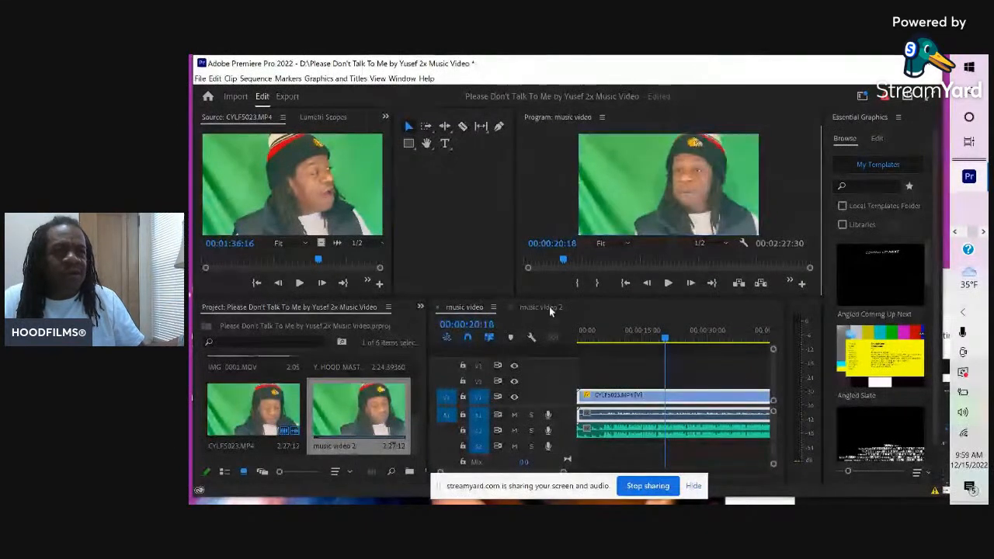
mouse_move(611, 339)
mouse_down()
mouse_move(594, 339)
mouse_move(612, 340)
mouse_up()
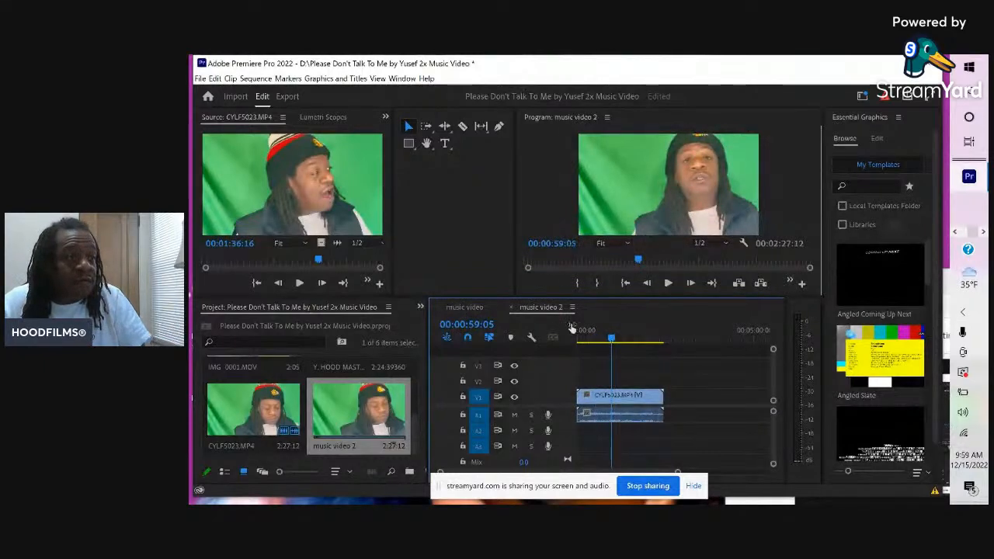
click(472, 310)
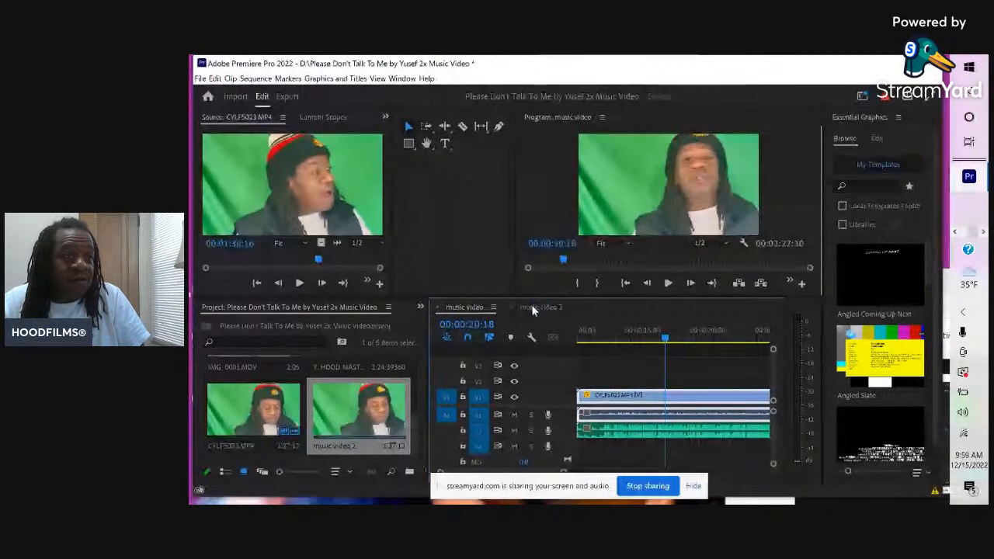
click(534, 307)
click(491, 310)
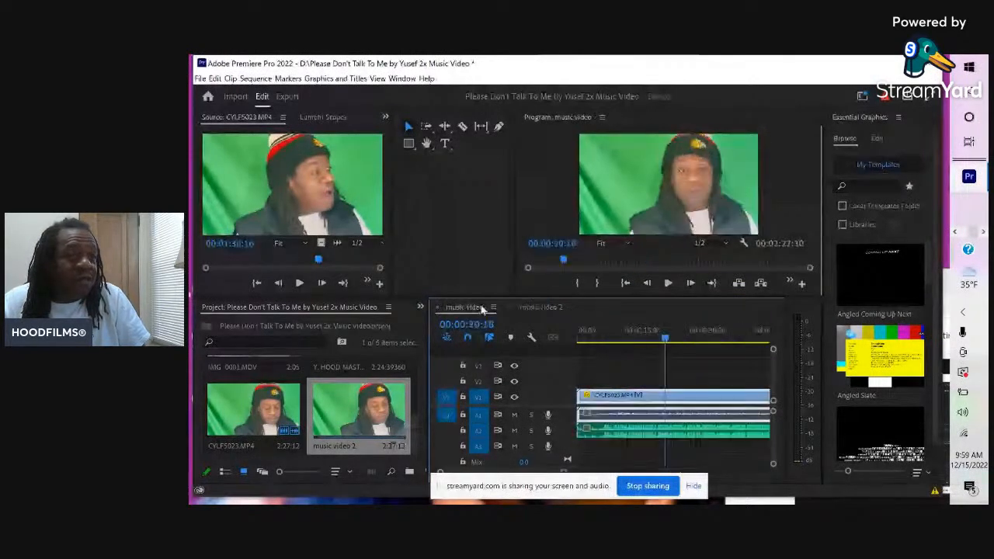
click(542, 307)
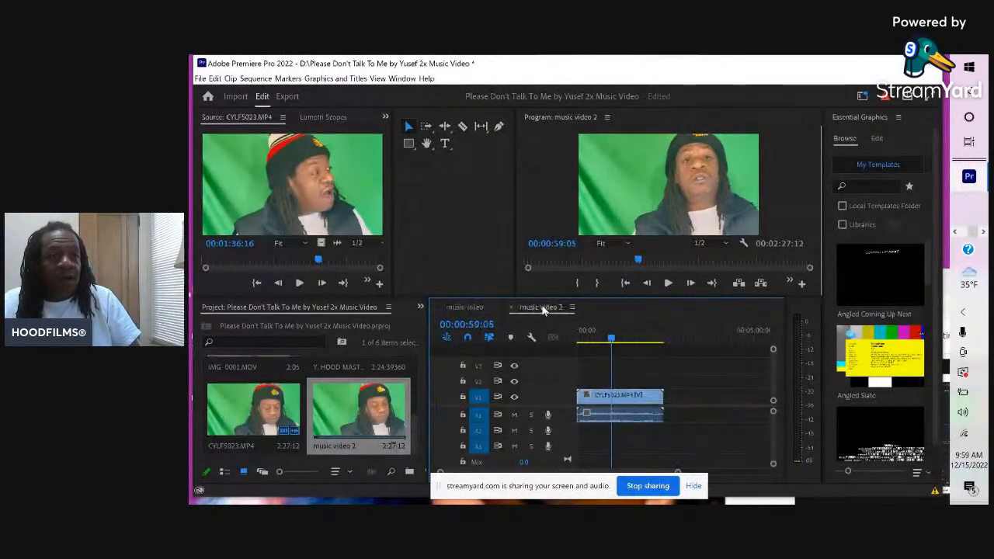
click(465, 308)
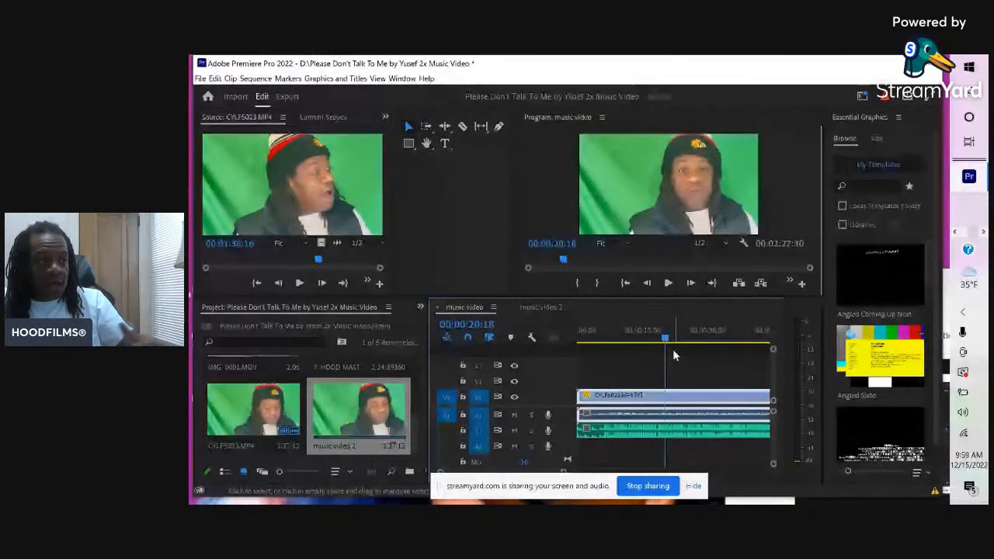
click(544, 307)
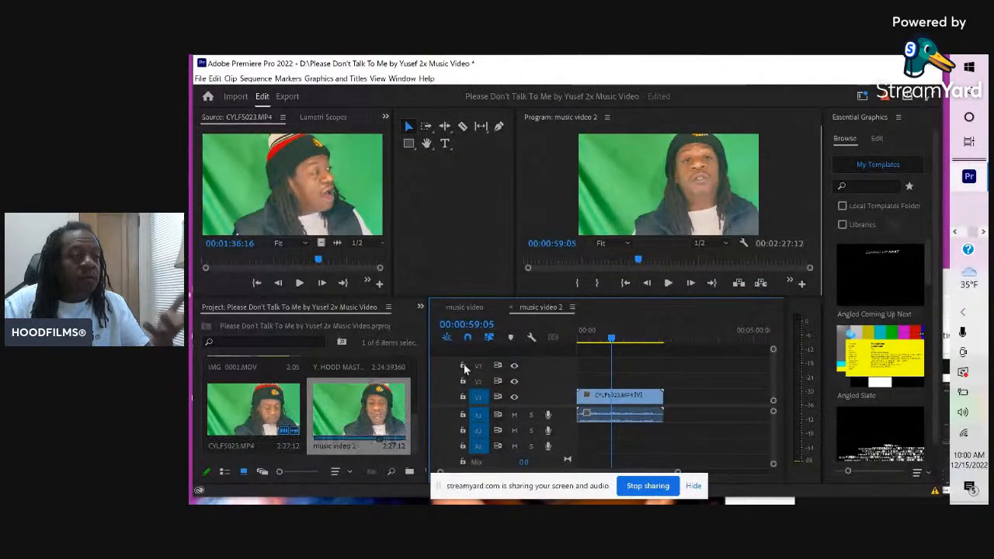
Close the original music video sequence and return the music video 2 playhead to the start.
click(466, 309)
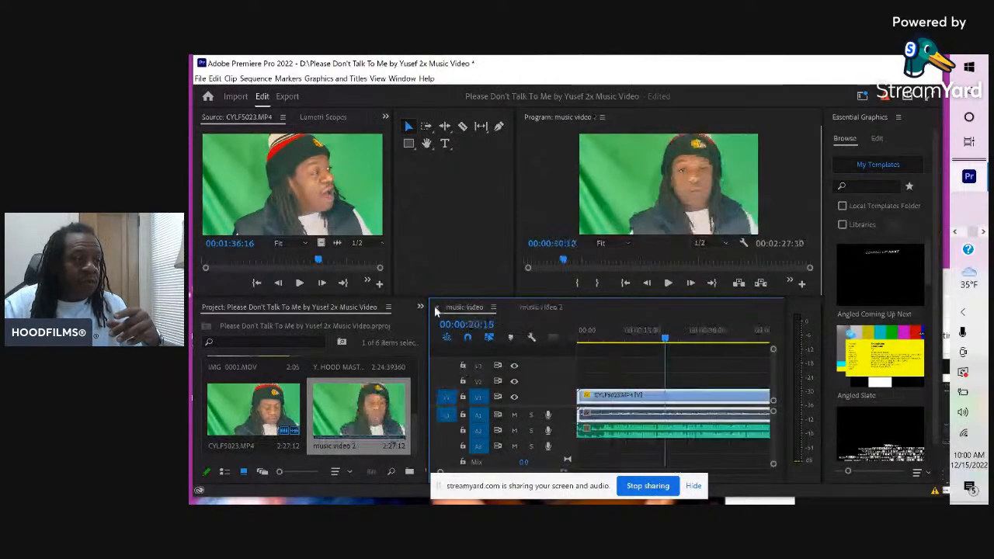
click(438, 309)
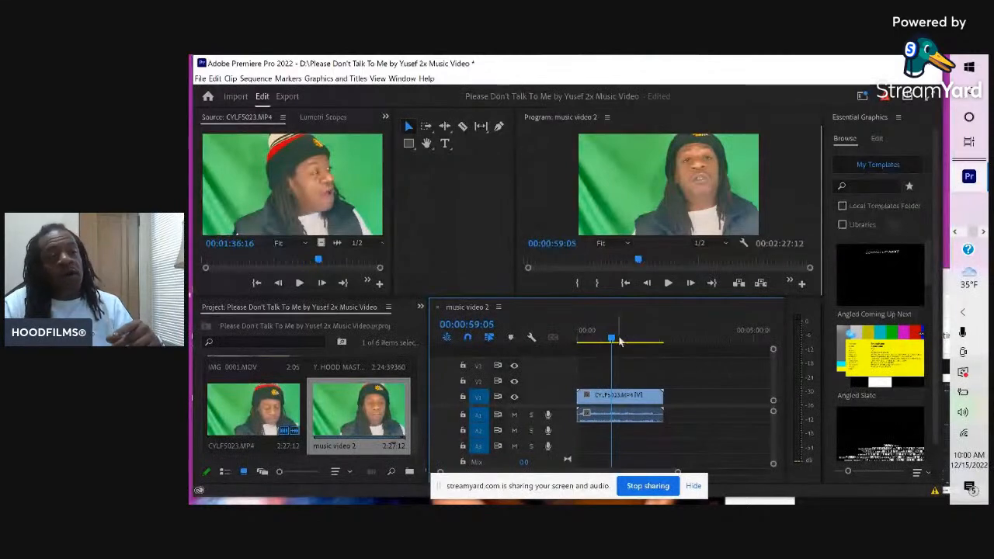
drag(619, 342, 564, 334)
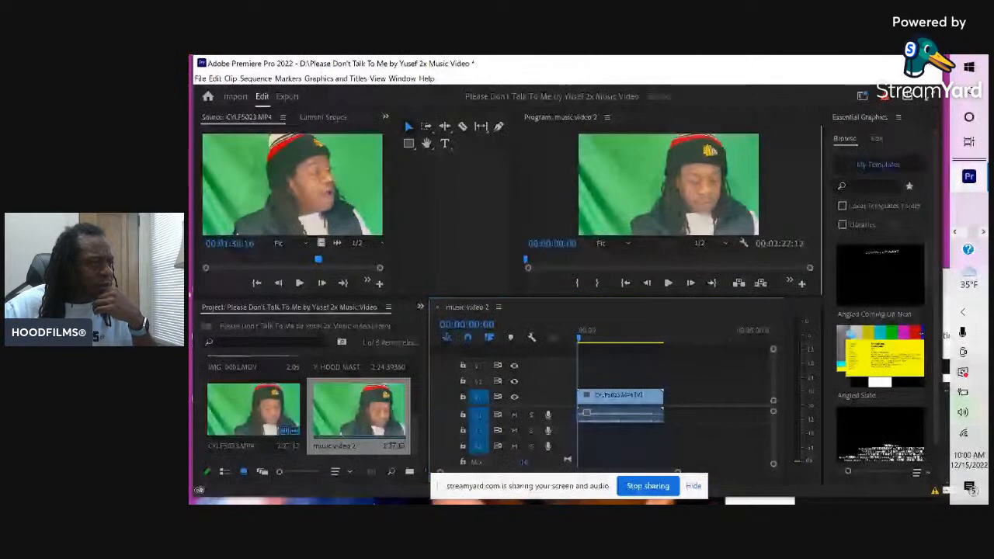
Browse the local drive folders in the Media Browser for media to add.
click(421, 307)
click(446, 335)
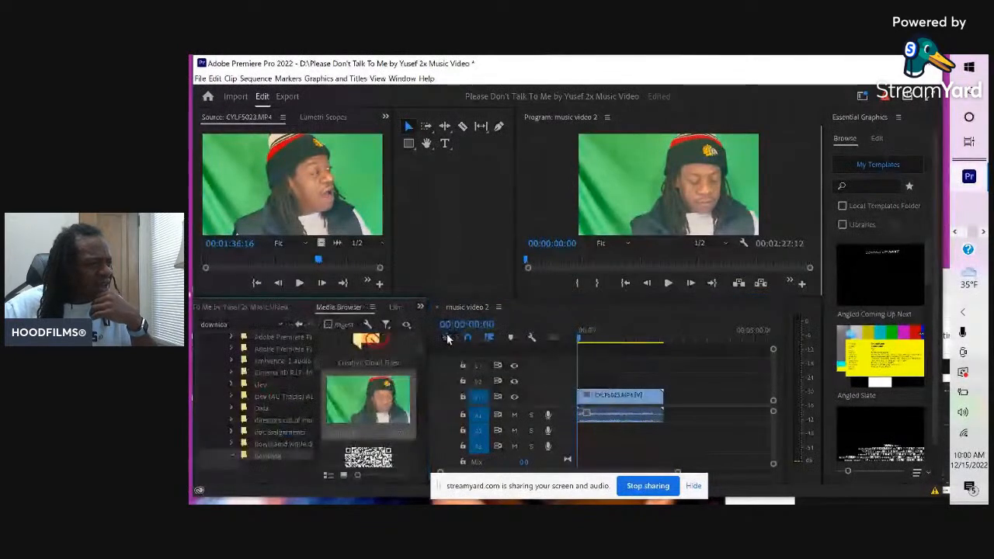
scroll(256, 380, up, 5)
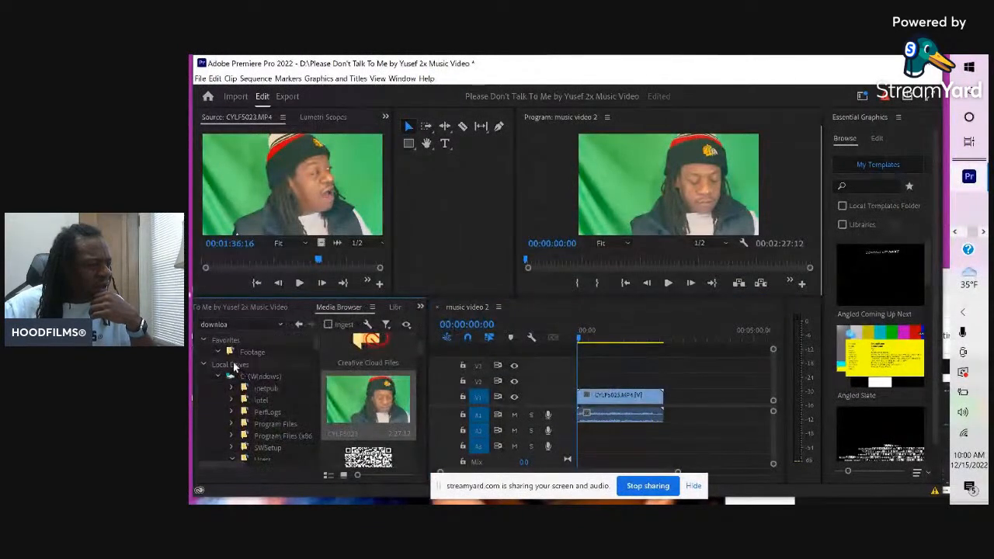
click(204, 341)
scroll(279, 426, down, 5)
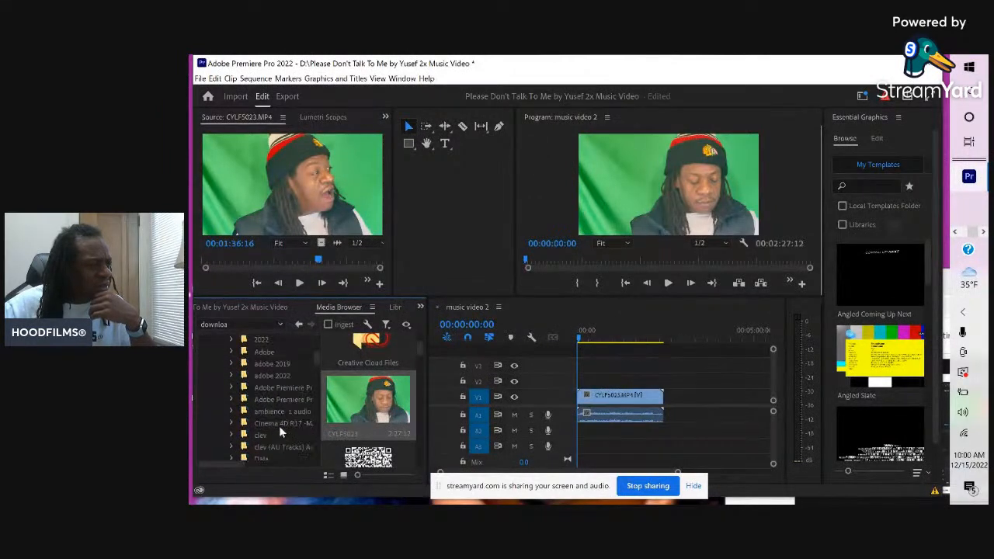
scroll(279, 425, down, 10)
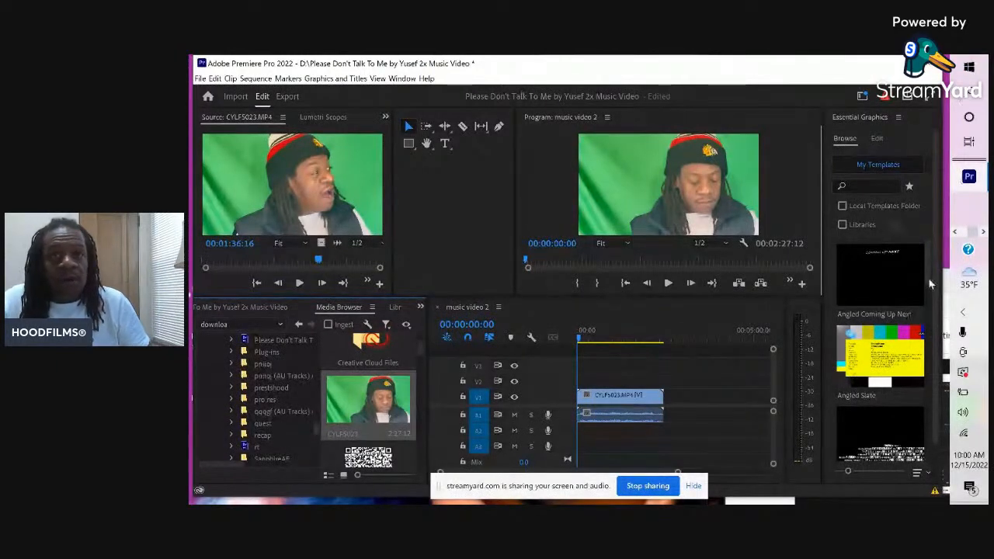
Switch to File Explorer and show the contents of the Downloads folder.
click(968, 232)
mouse_move(967, 177)
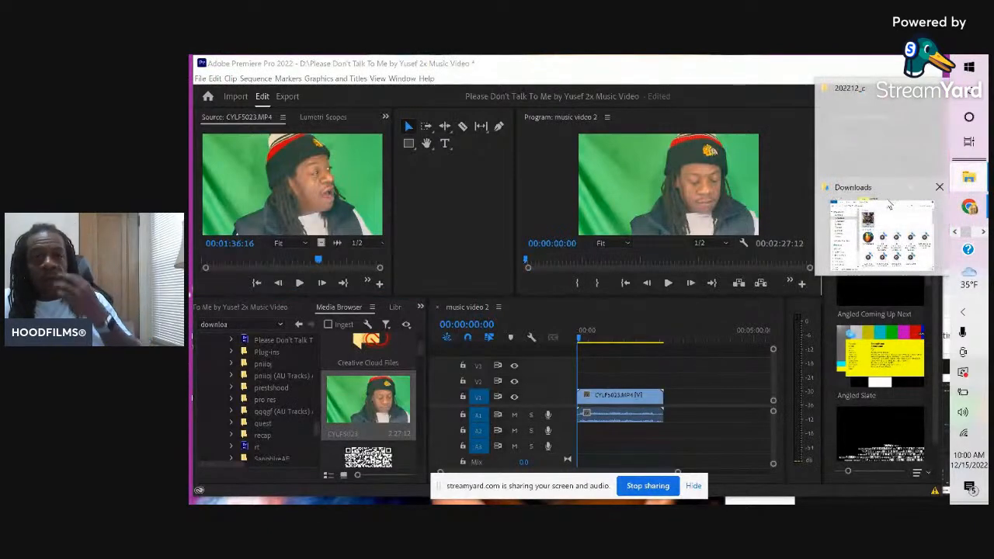
click(887, 220)
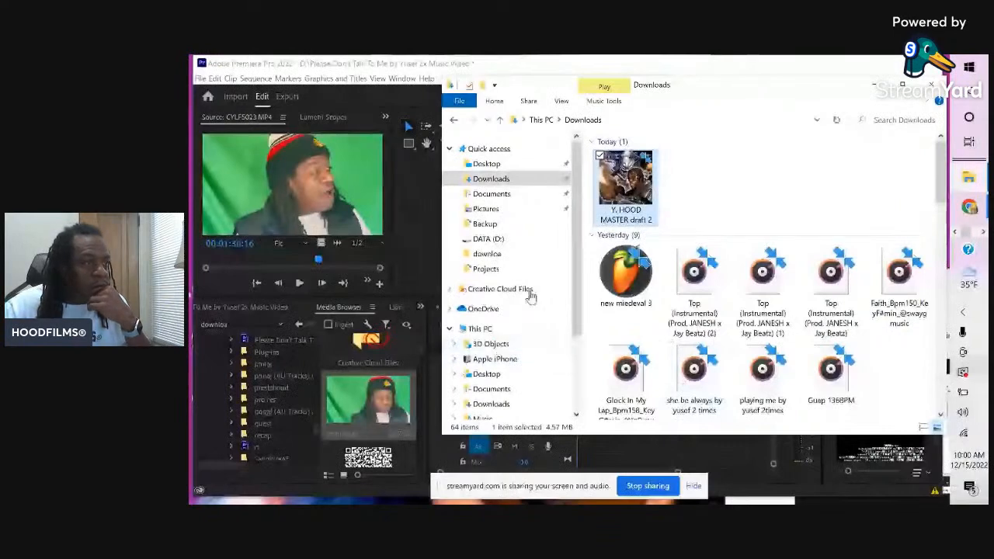
click(491, 179)
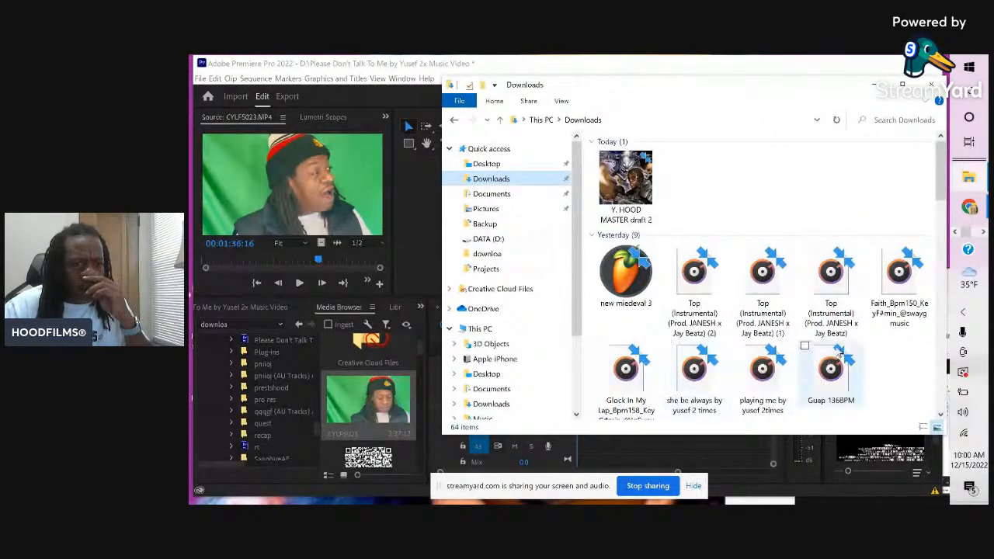
Import the Y. HOOD MASTER draft 2 audio file from the Downloads folder into the Premiere Pro project.
scroll(837, 353, down, 6)
scroll(837, 353, down, 3)
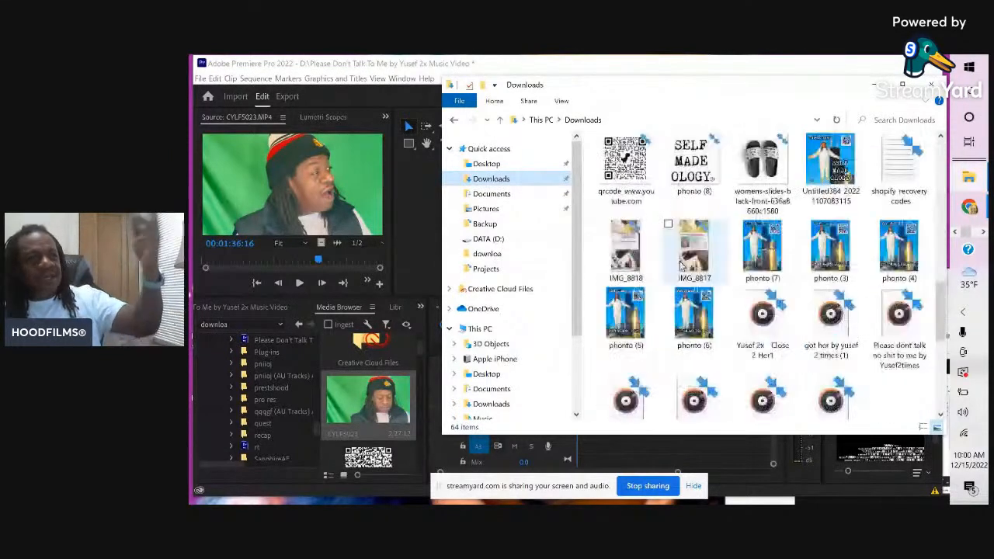
scroll(699, 272, up, 10)
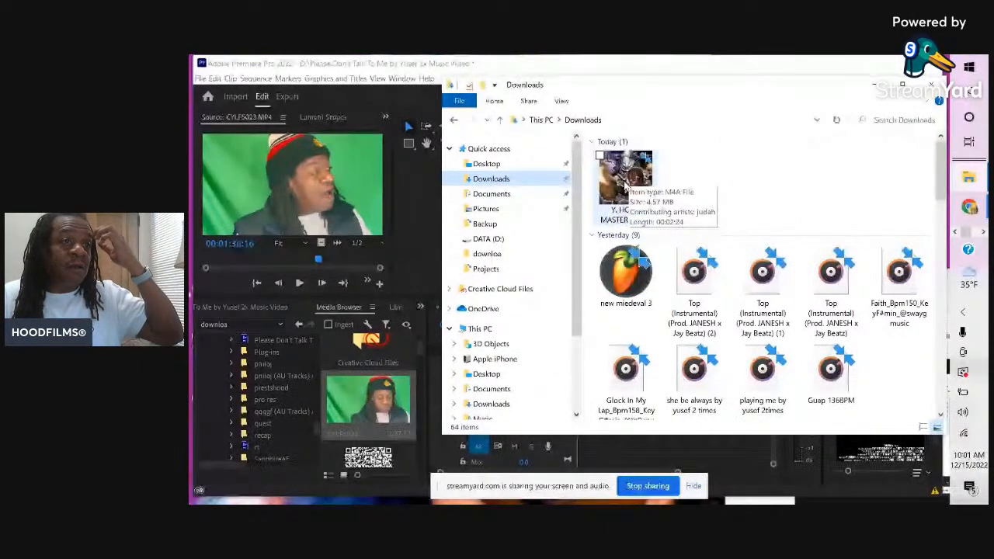
drag(562, 84, 797, 113)
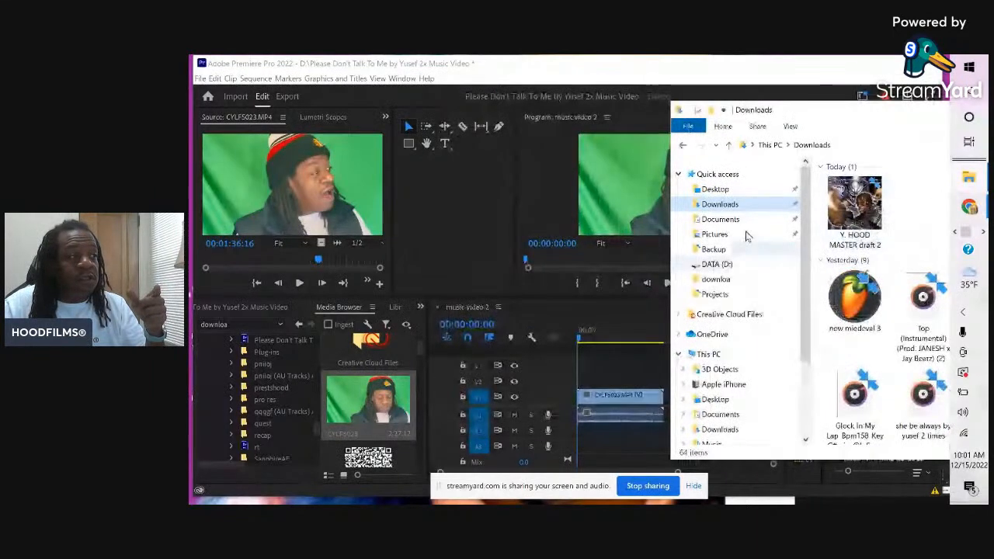
click(422, 308)
click(422, 308)
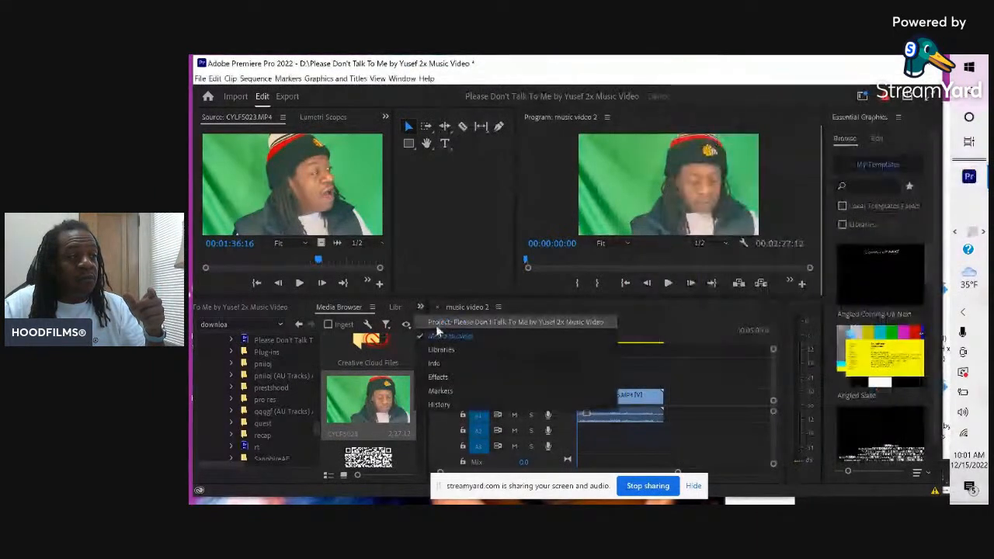
click(439, 331)
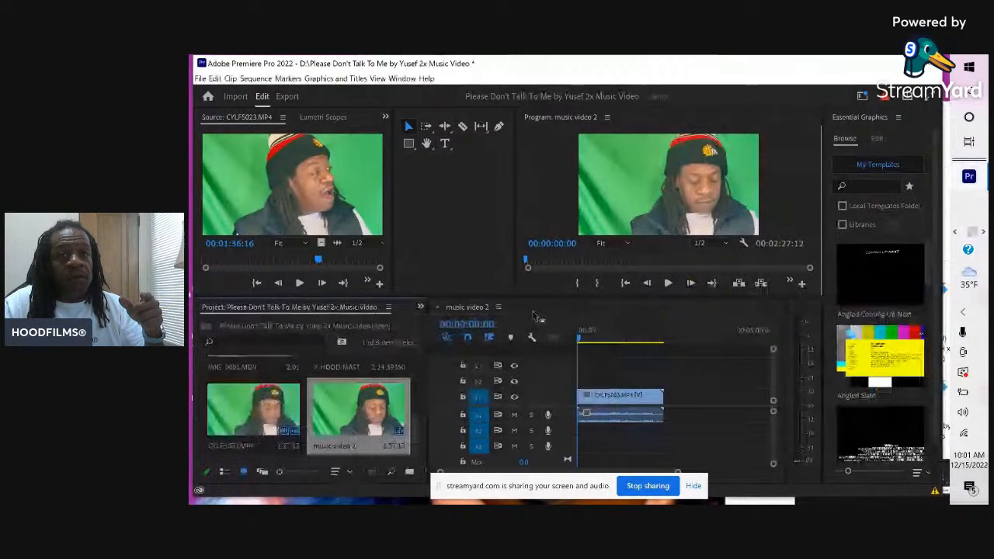
click(946, 217)
drag(848, 180, 357, 411)
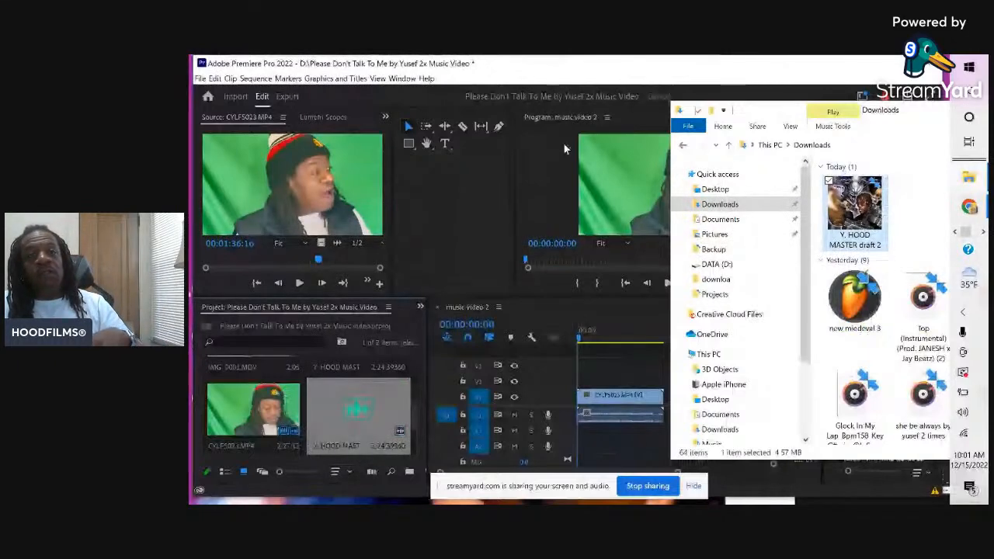
Minimize File Explorer and place the imported song on audio track A2 at the start of music video 2.
drag(905, 115, 687, 147)
click(885, 143)
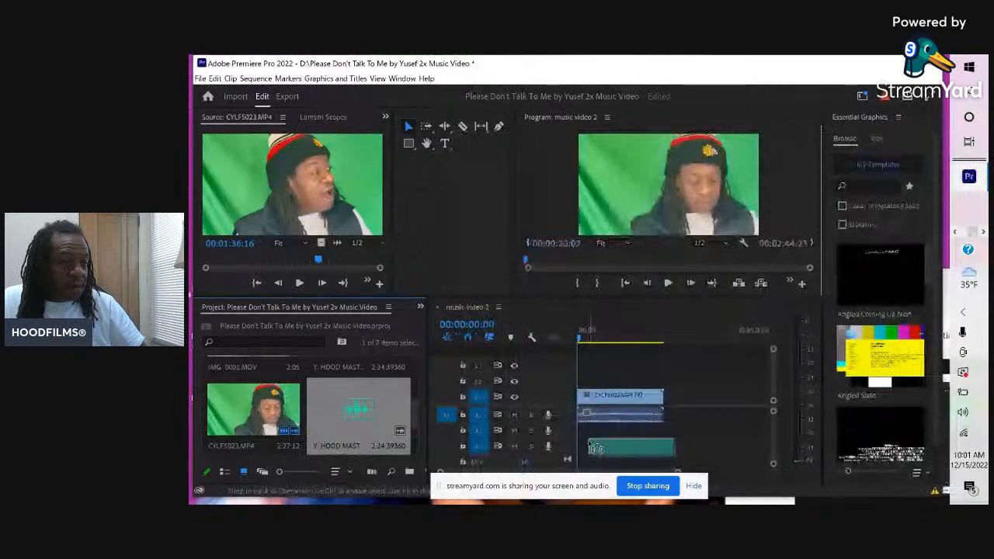
drag(590, 446, 589, 429)
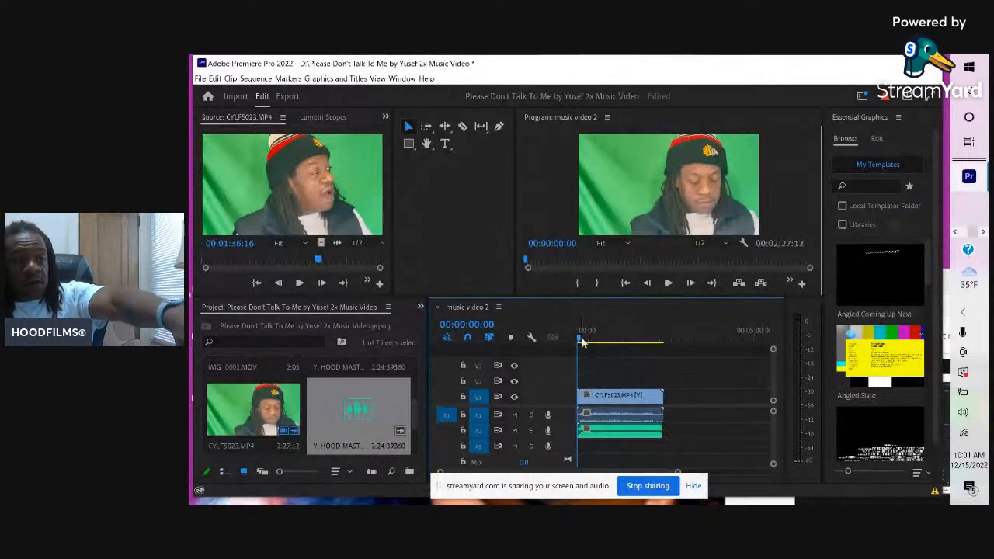
Play music video 2 around the 35-second mark to check the song against the footage, and return the playhead near the start.
drag(582, 341, 593, 342)
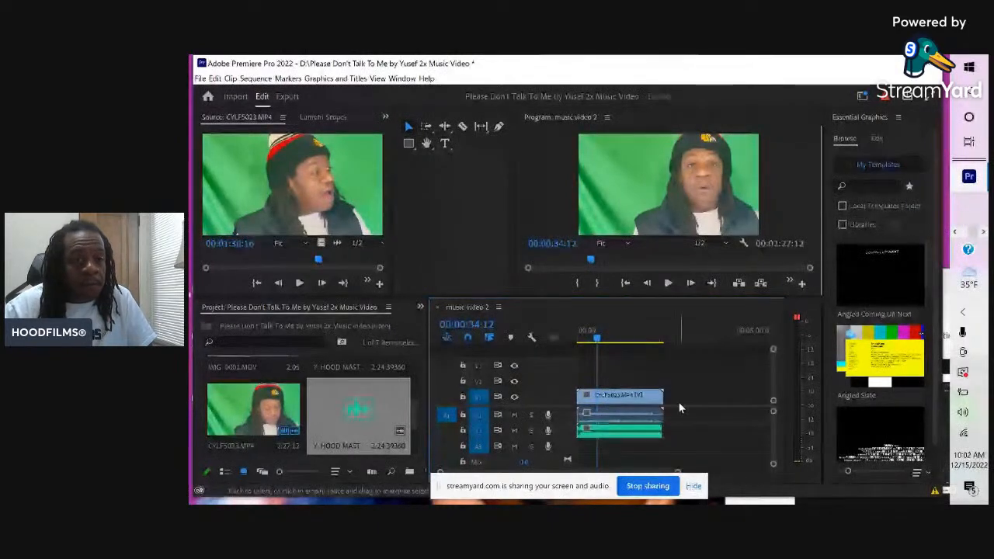
key(space)
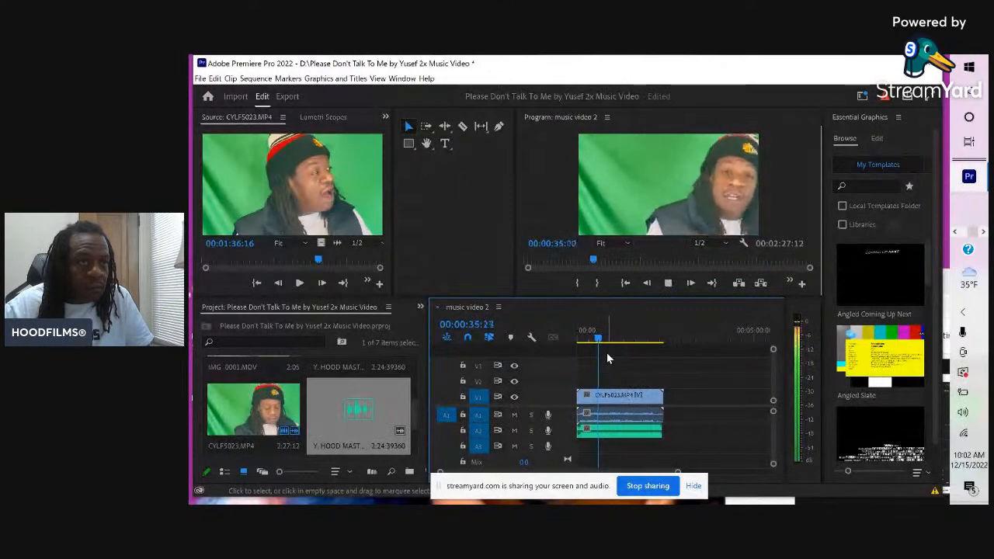
key(space)
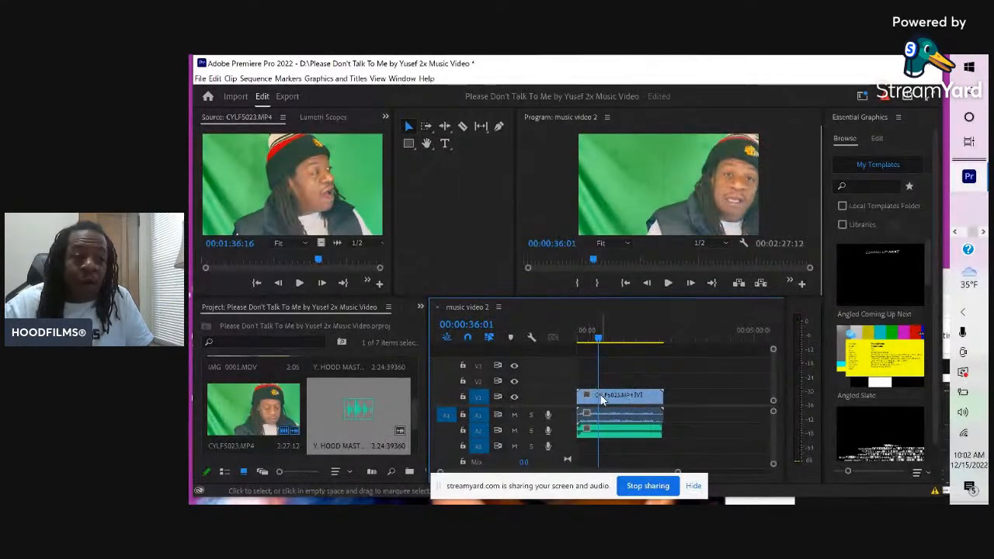
drag(599, 341, 579, 344)
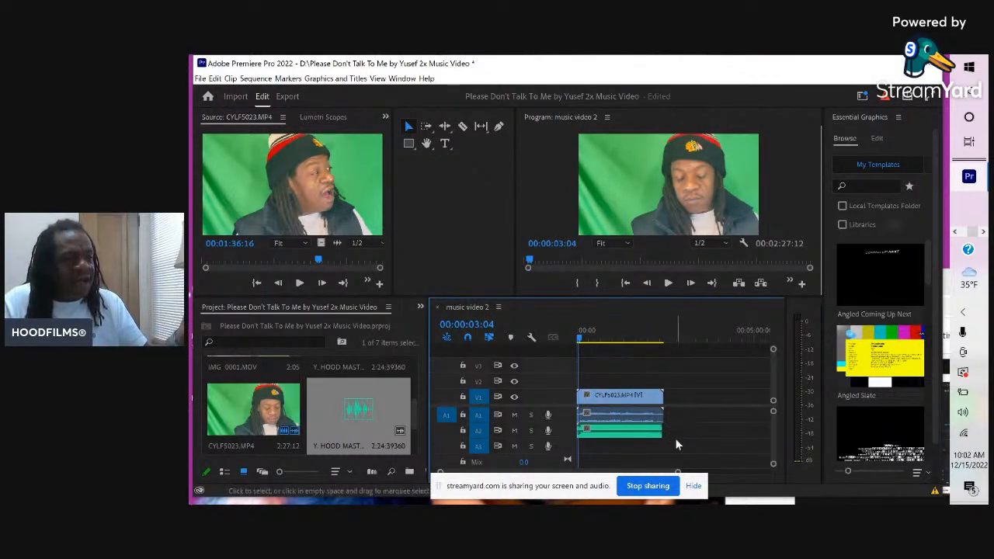
drag(693, 451, 616, 398)
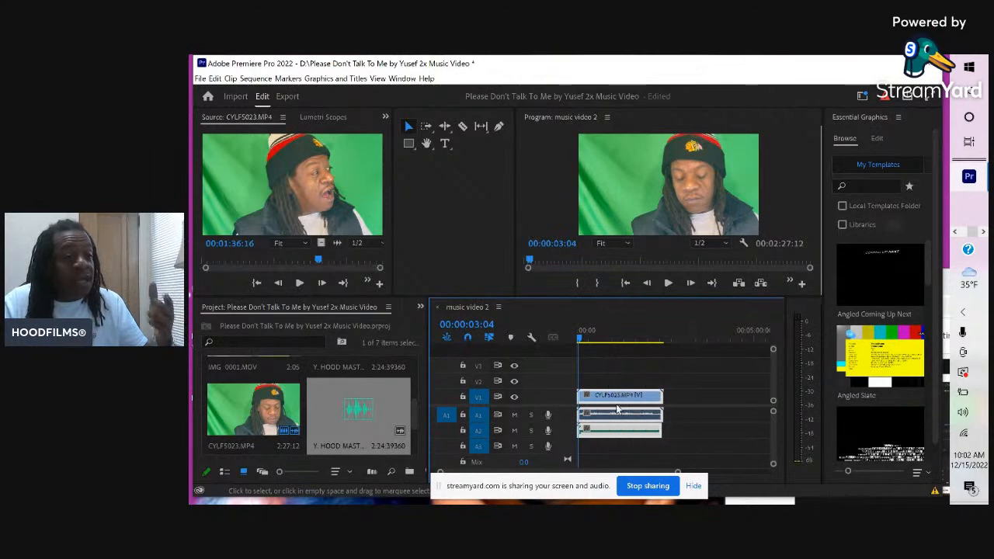
right_click(616, 398)
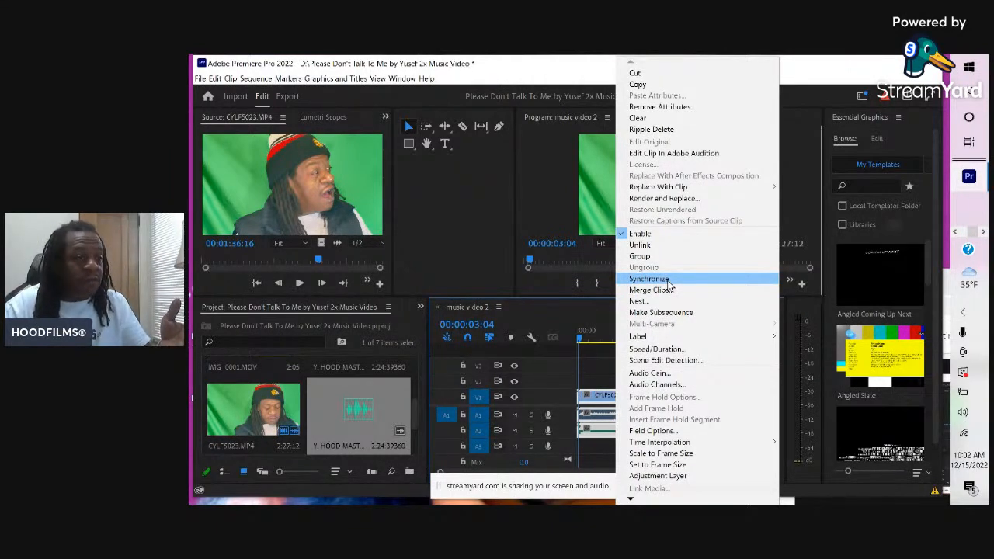
click(614, 309)
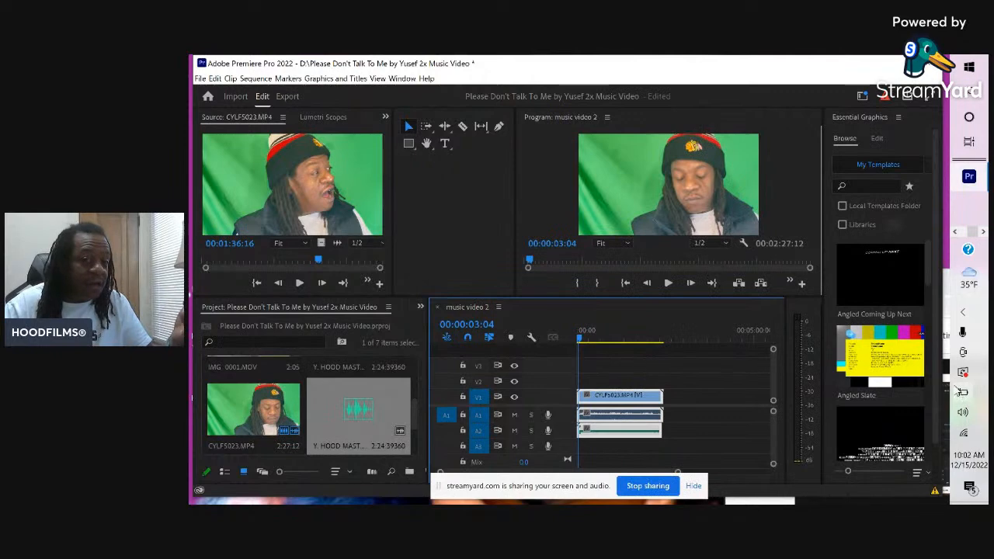
Check the live broadcast in StreamYard, return to Premiere Pro and hide the screen-sharing notice covering the timeline.
click(961, 393)
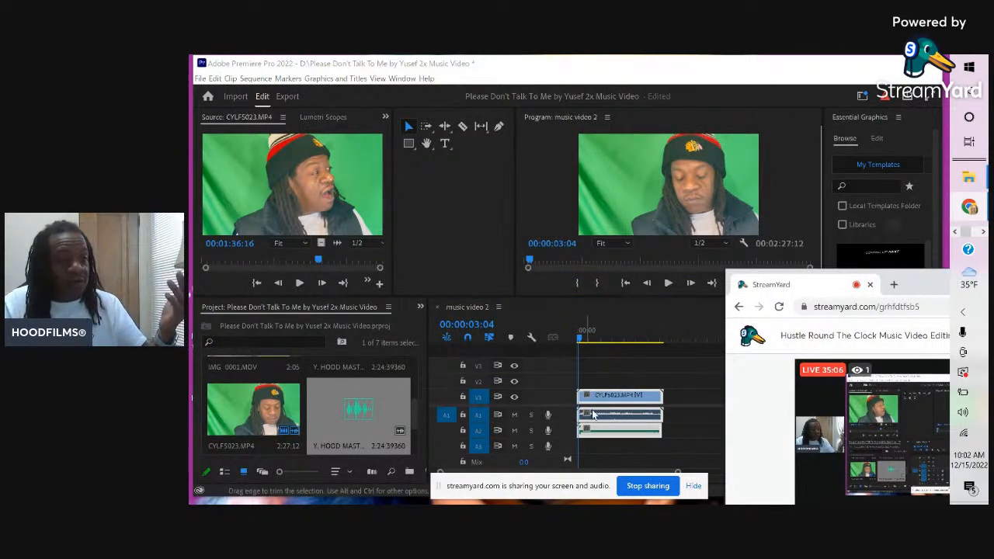
click(652, 311)
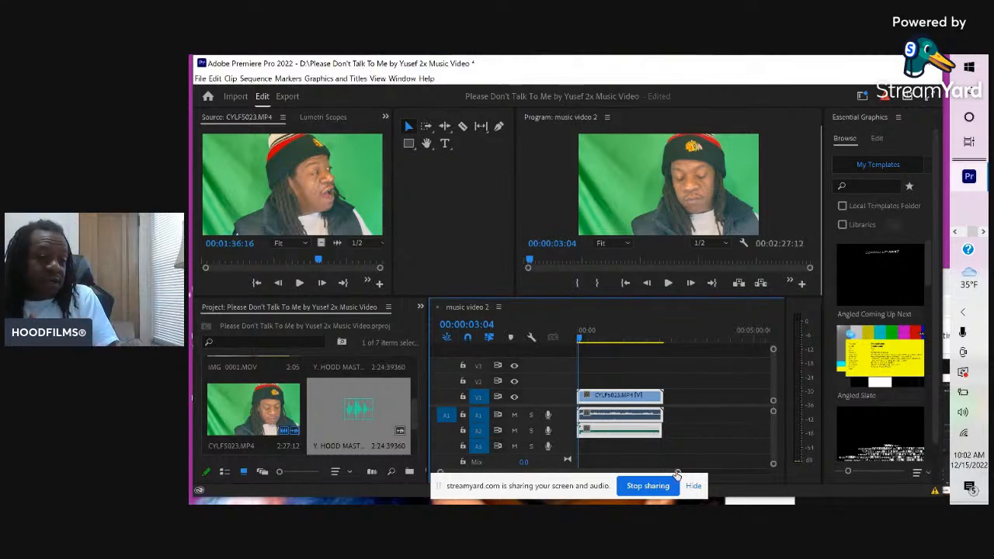
drag(676, 472, 596, 476)
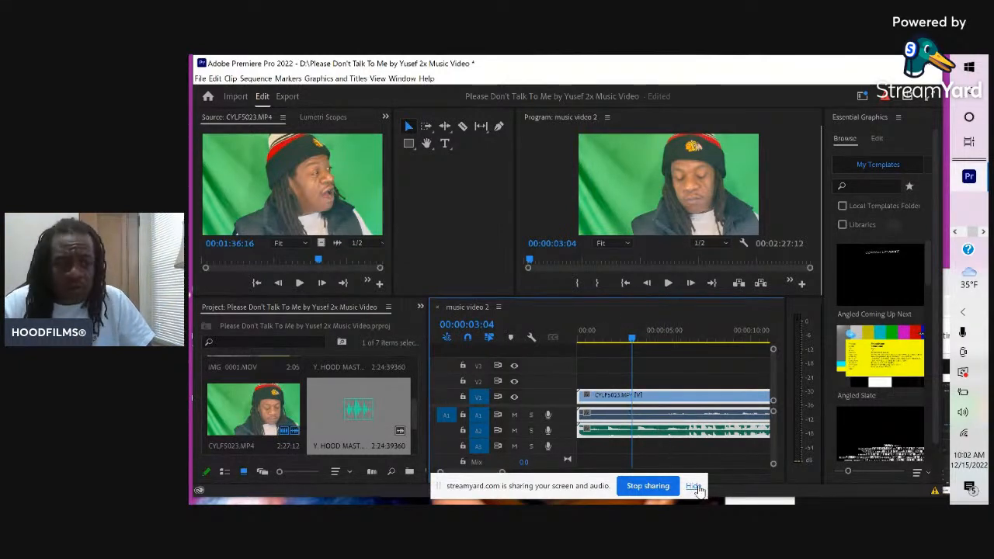
click(695, 486)
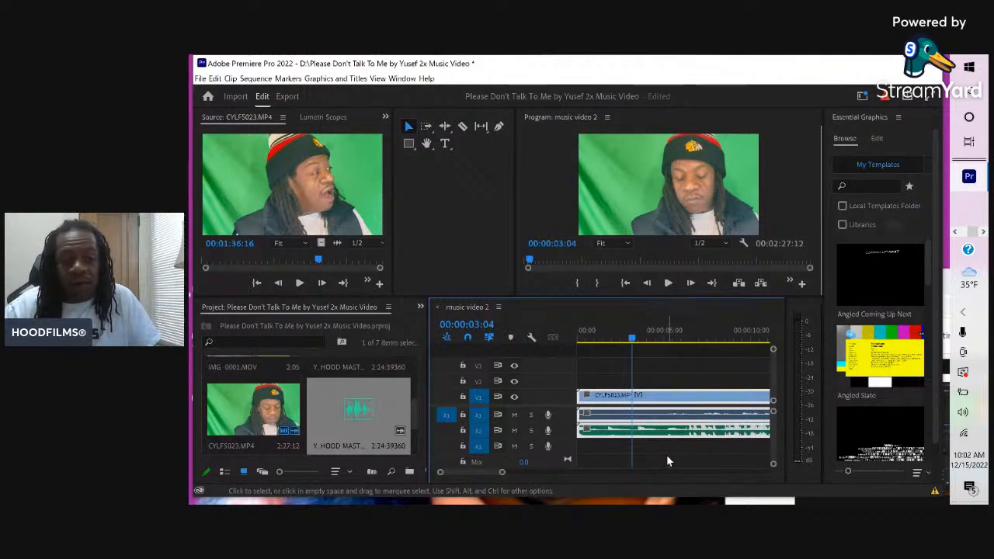
Preview music video 2 with the added song from its opening and around the 1:07 mark.
drag(502, 474, 645, 473)
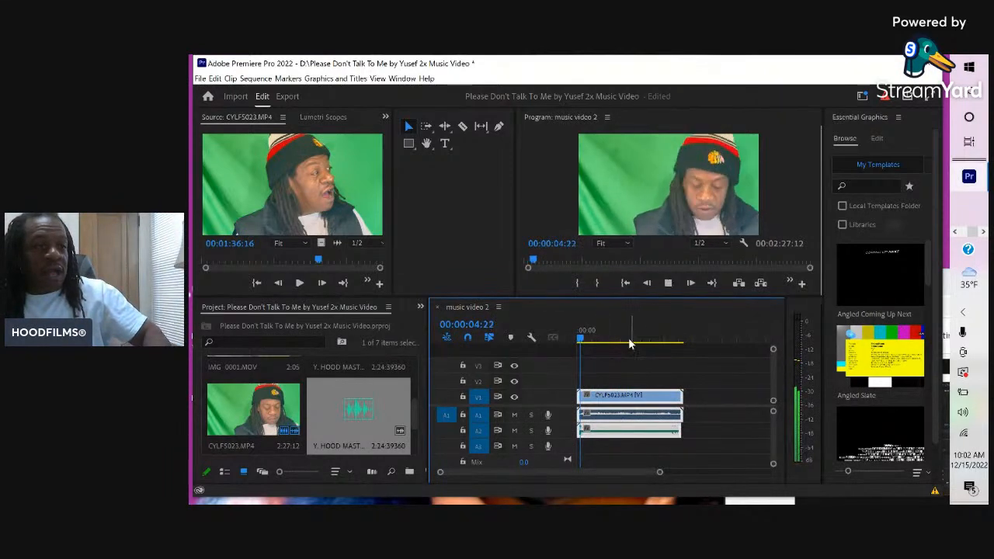
click(627, 339)
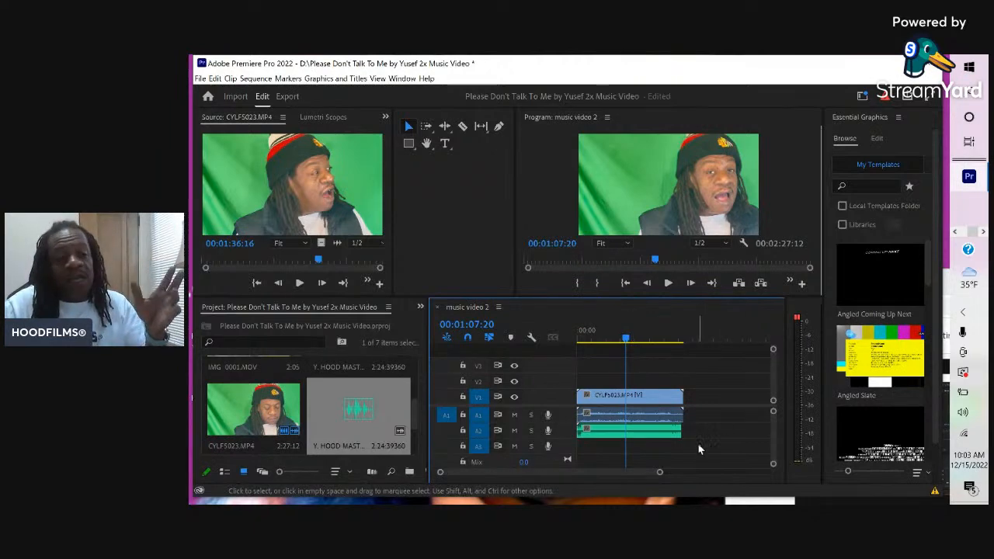
Synchronize the CYLF5023 clip and the song in the timeline by audio, using track channel 2.
click(652, 409)
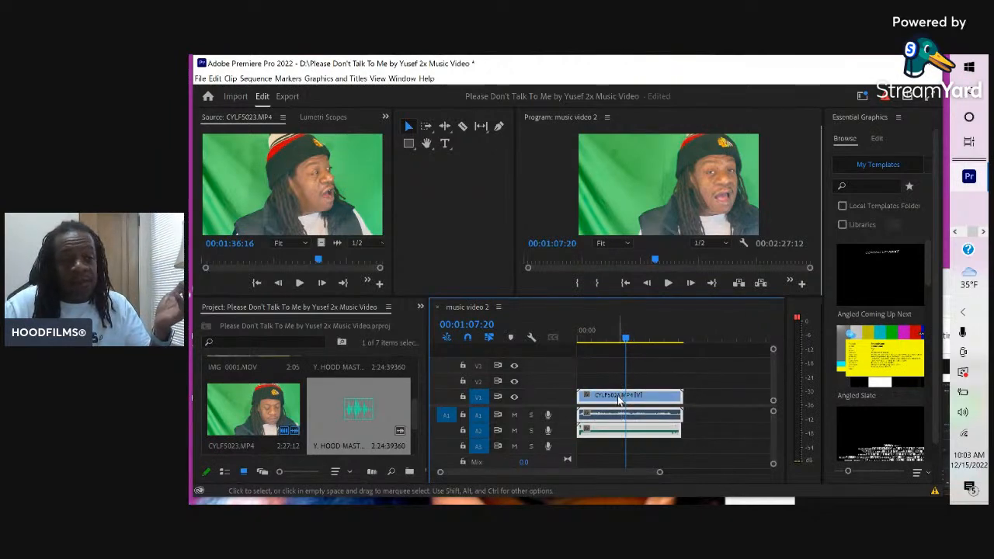
right_click(619, 400)
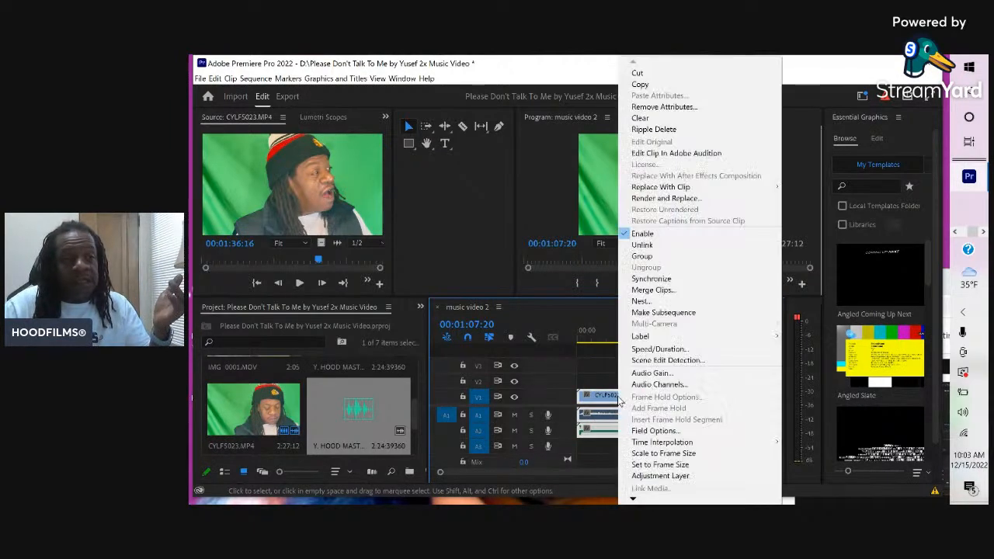
click(651, 279)
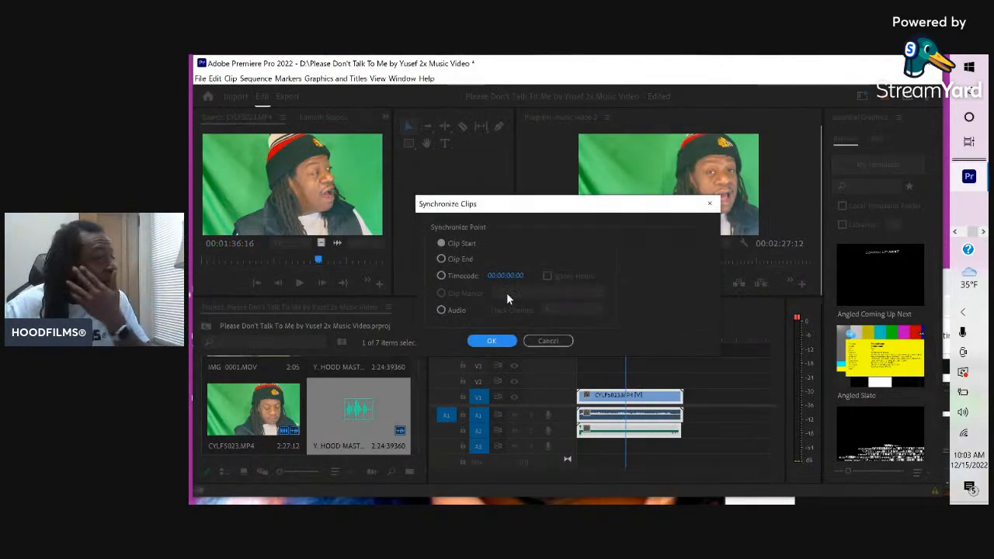
click(441, 259)
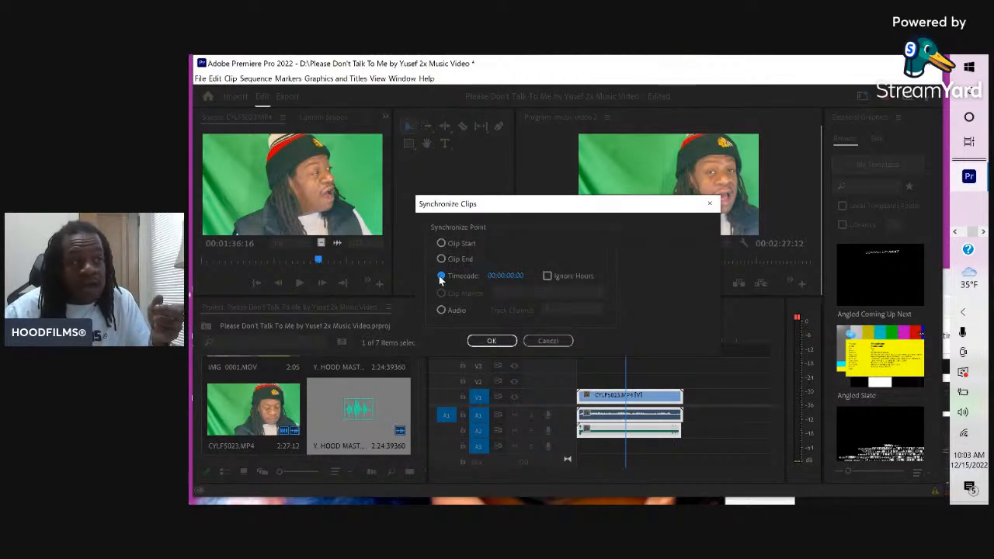
drag(597, 210, 386, 137)
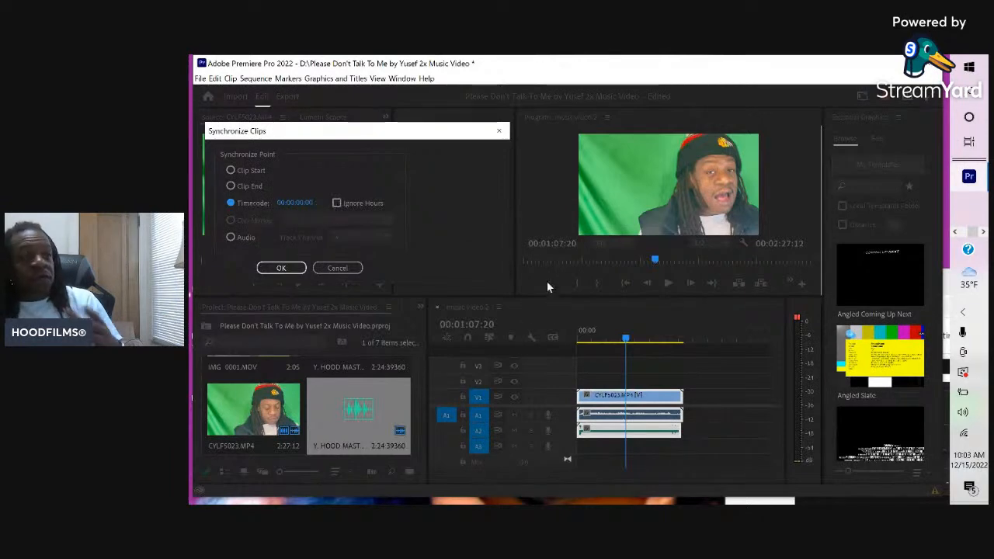
click(232, 238)
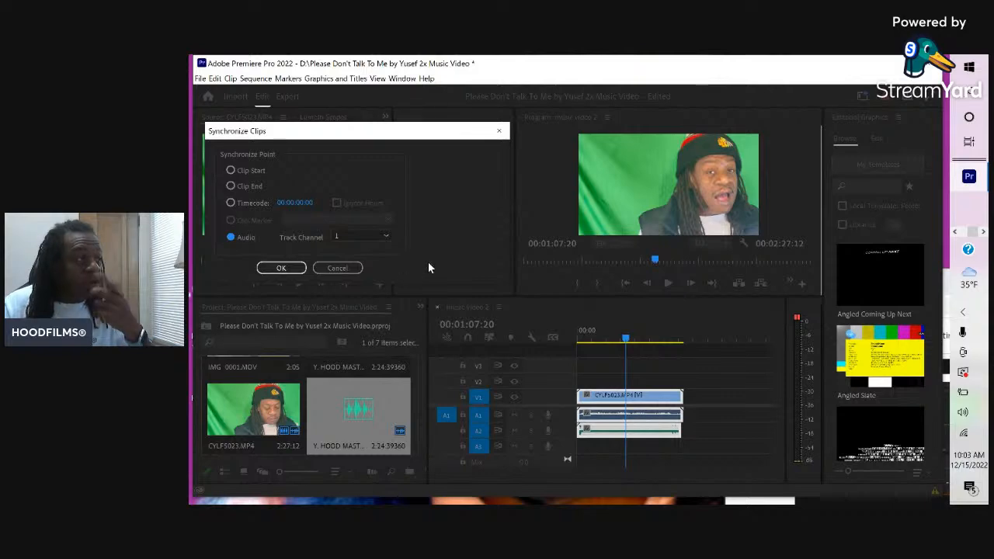
click(389, 237)
click(370, 253)
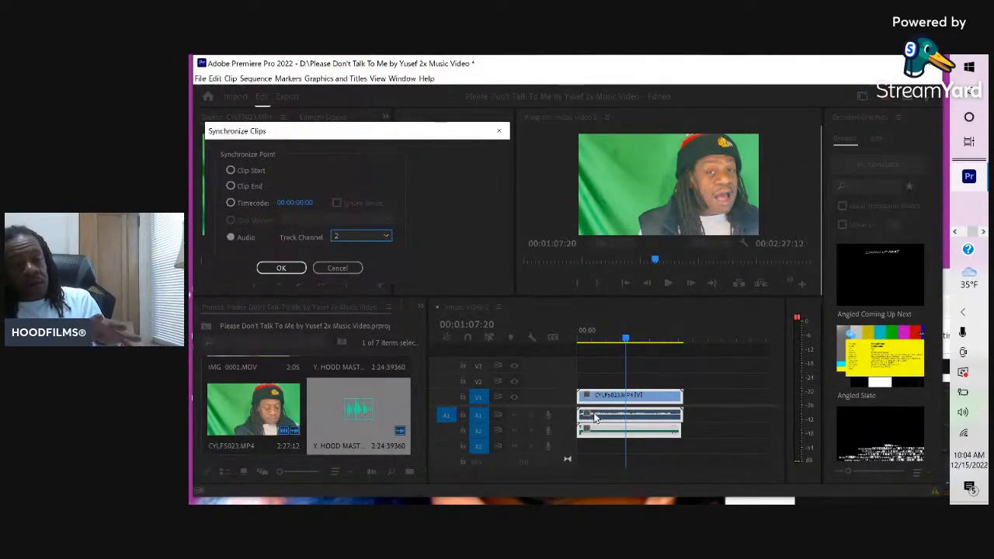
click(628, 342)
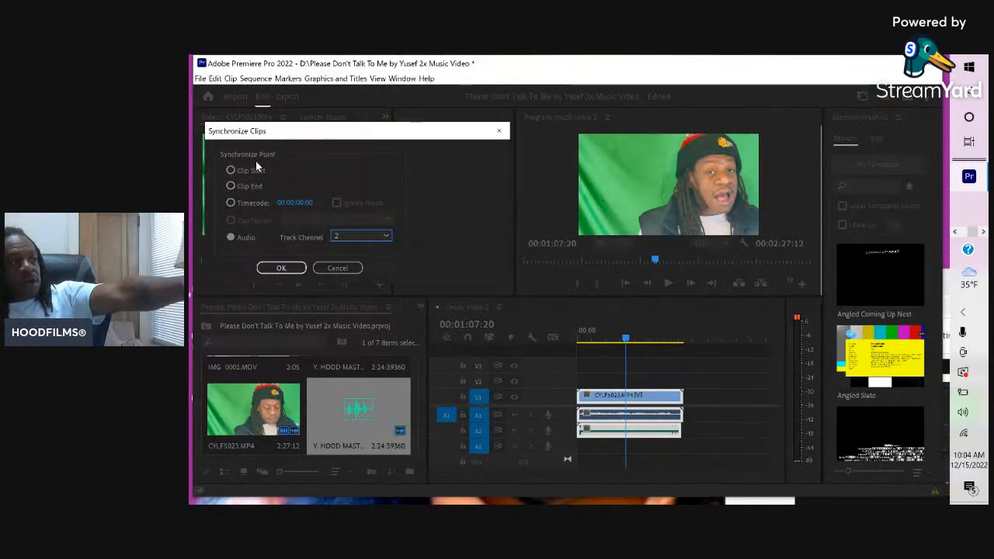
click(287, 272)
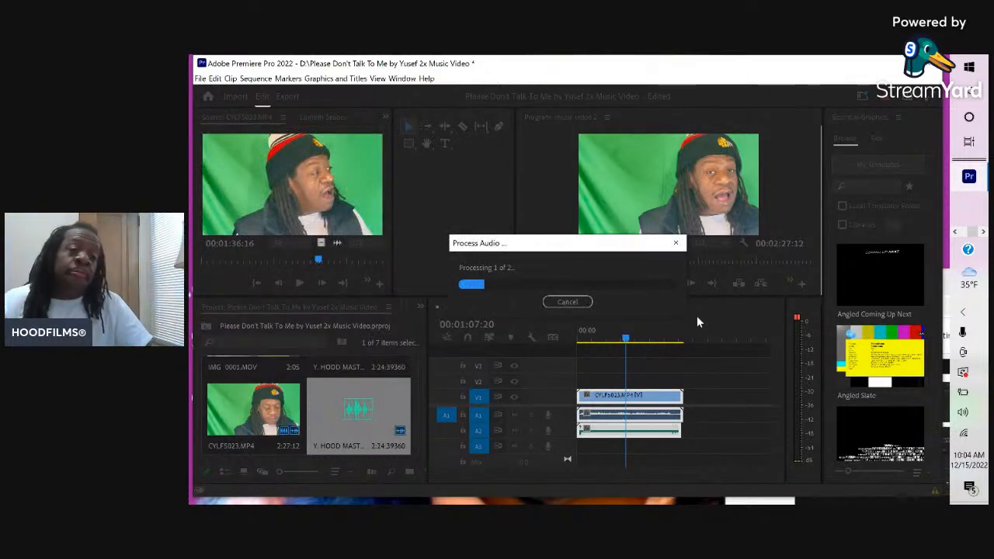
Review the synchronized music video 2 near its end and from its opening, enlarging the Program monitor to check the lip sync.
click(945, 382)
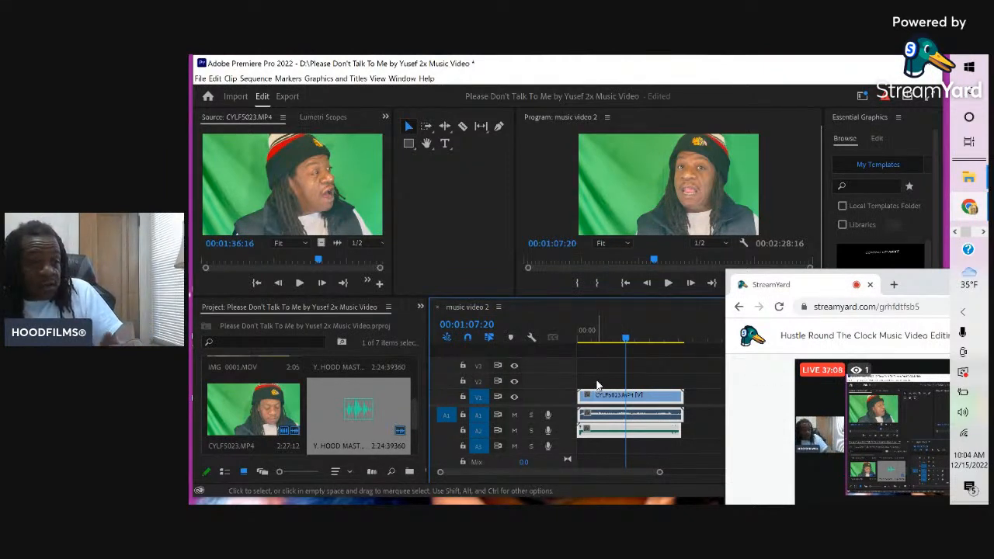
drag(625, 344, 675, 351)
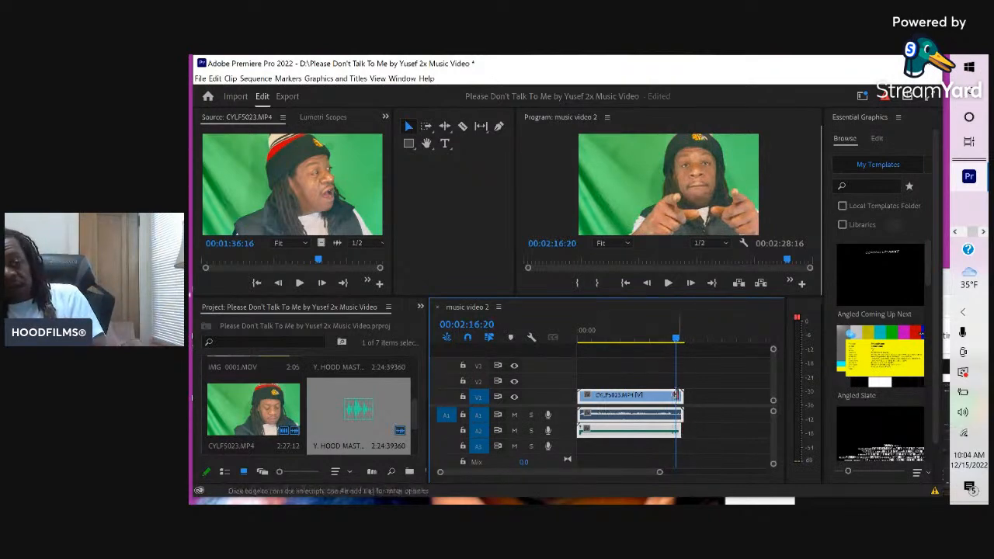
click(662, 353)
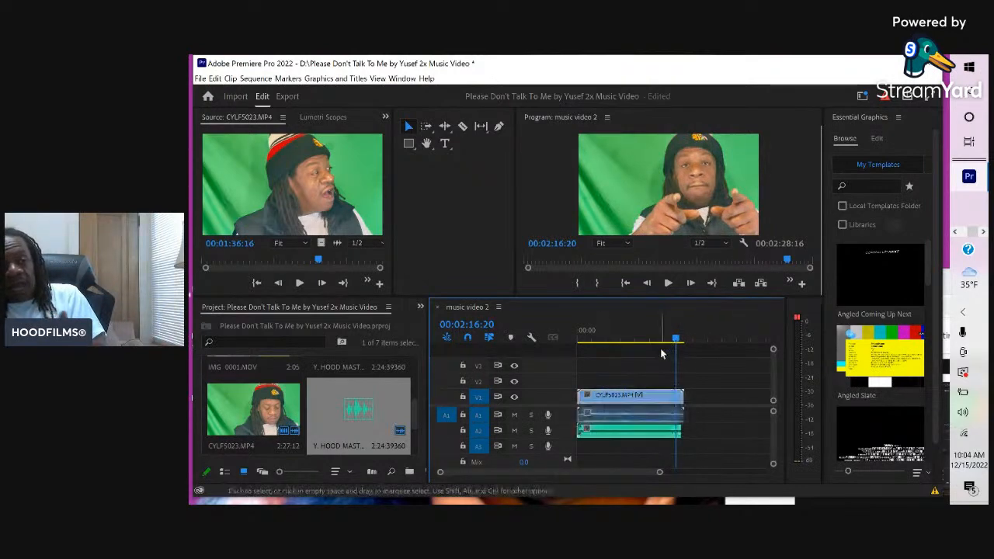
drag(685, 343, 585, 372)
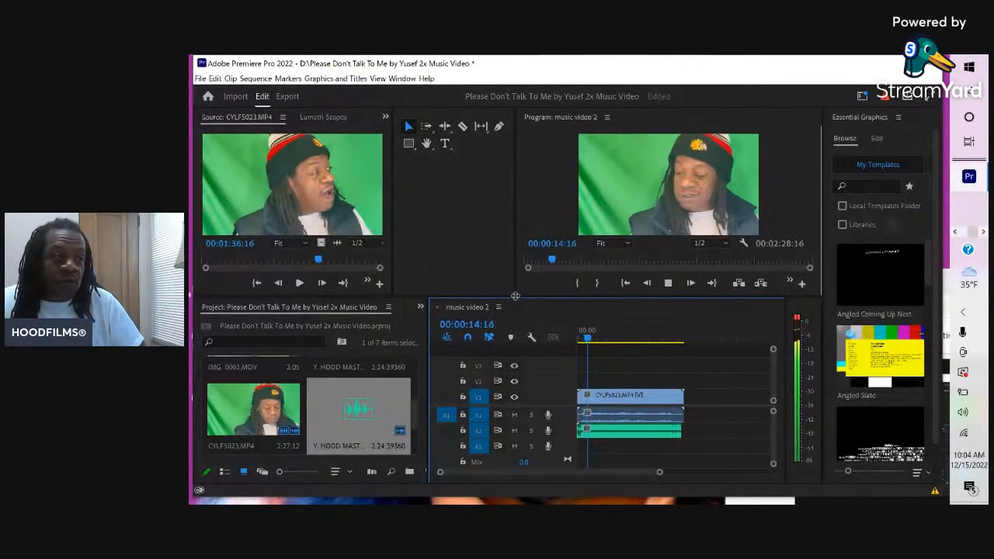
drag(514, 297, 267, 460)
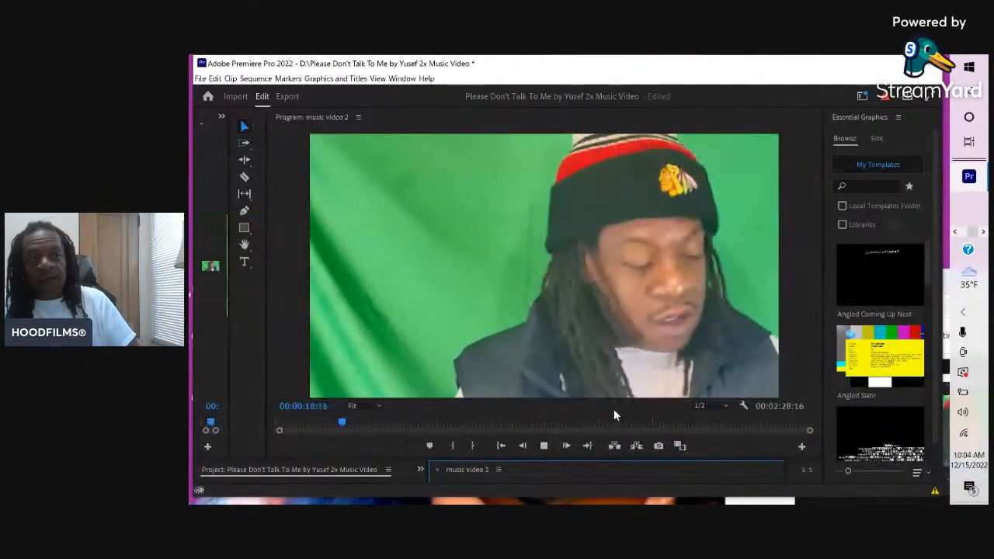
Check the live broadcast in StreamYard while music video 2 plays, then move its window out of the way.
click(946, 386)
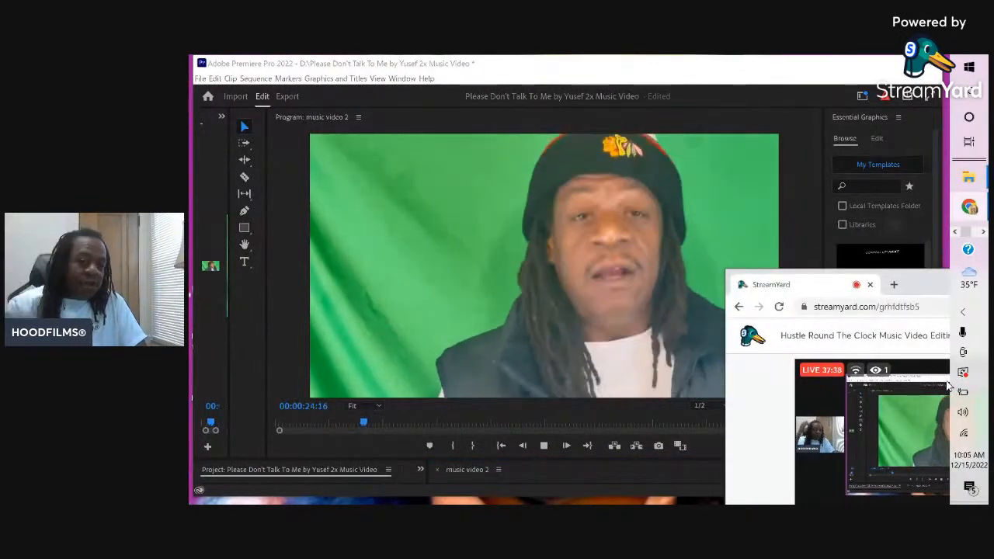
drag(917, 289, 786, 278)
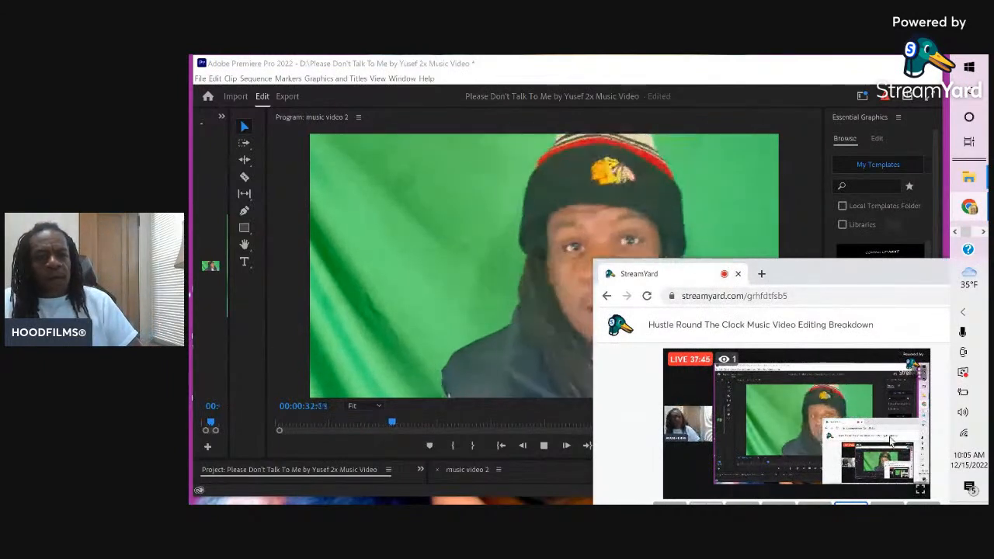
drag(822, 278, 937, 390)
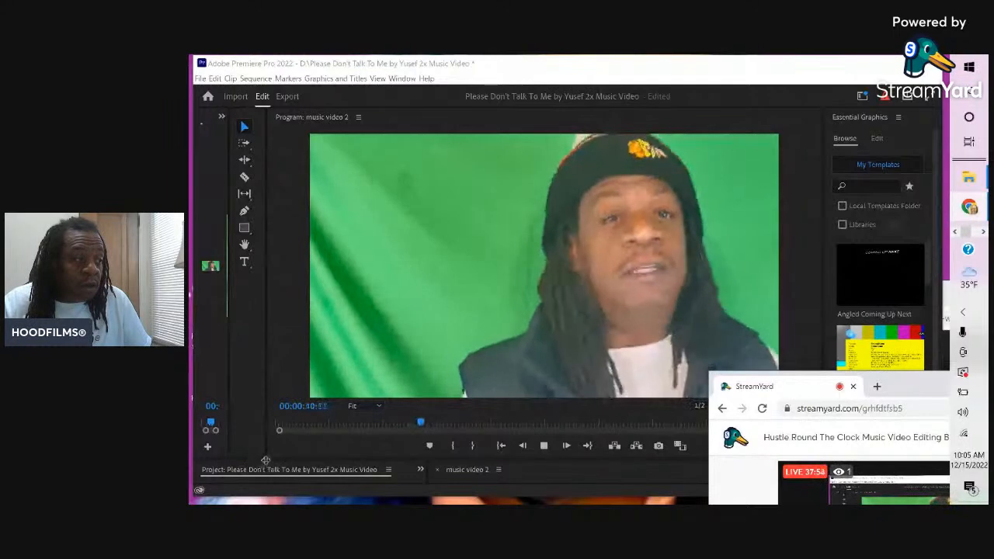
Resize the Premiere Pro panels to bring the Source monitor, project media and timeline back beside a smaller Program monitor.
drag(230, 434, 414, 441)
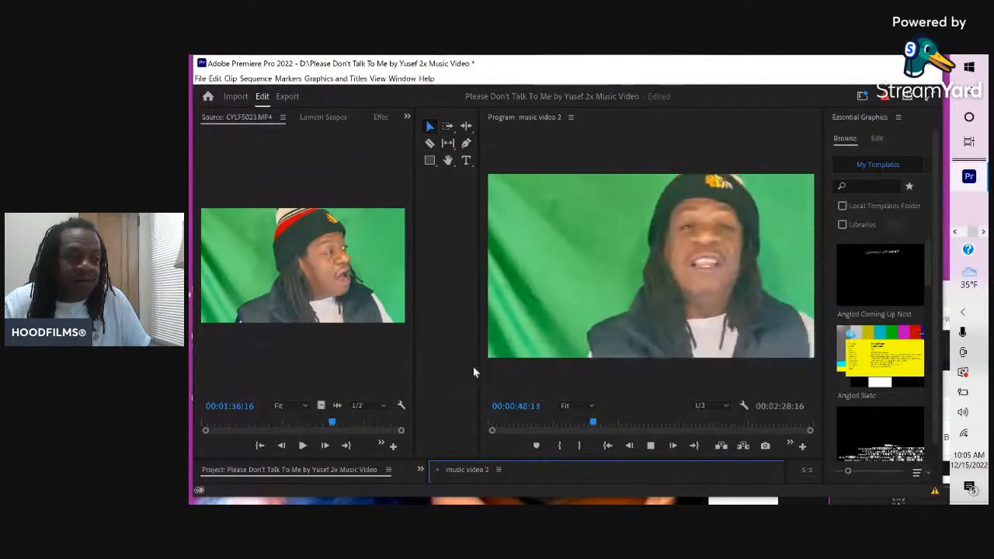
drag(473, 368, 428, 368)
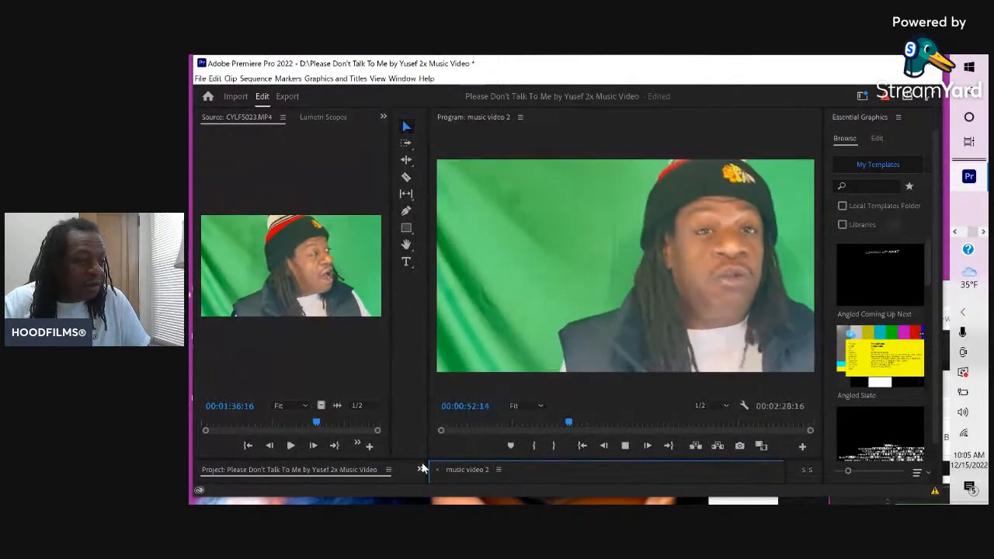
drag(423, 465, 369, 340)
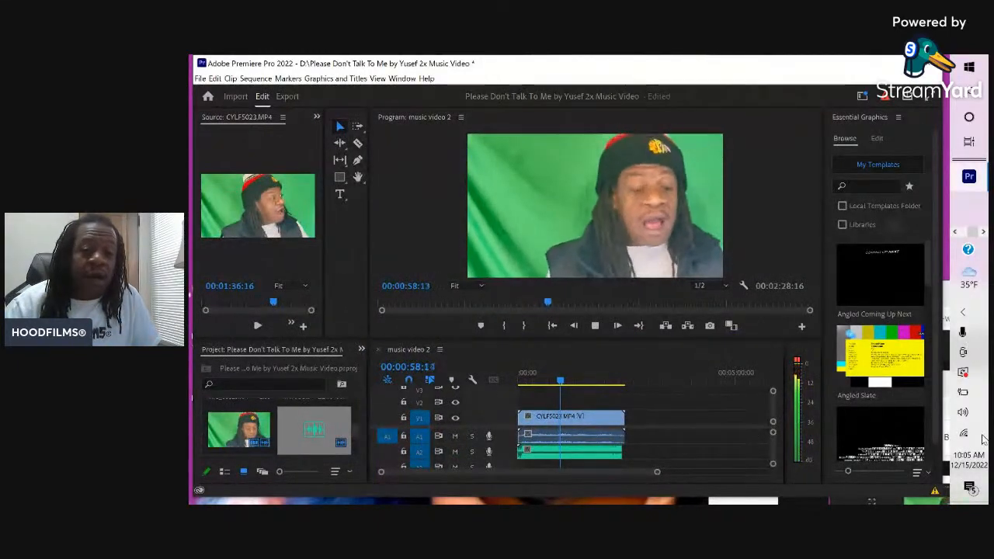
Check the live broadcast in YouTube Studio and StreamYard, stopping the playback of music video 2 in between.
click(946, 298)
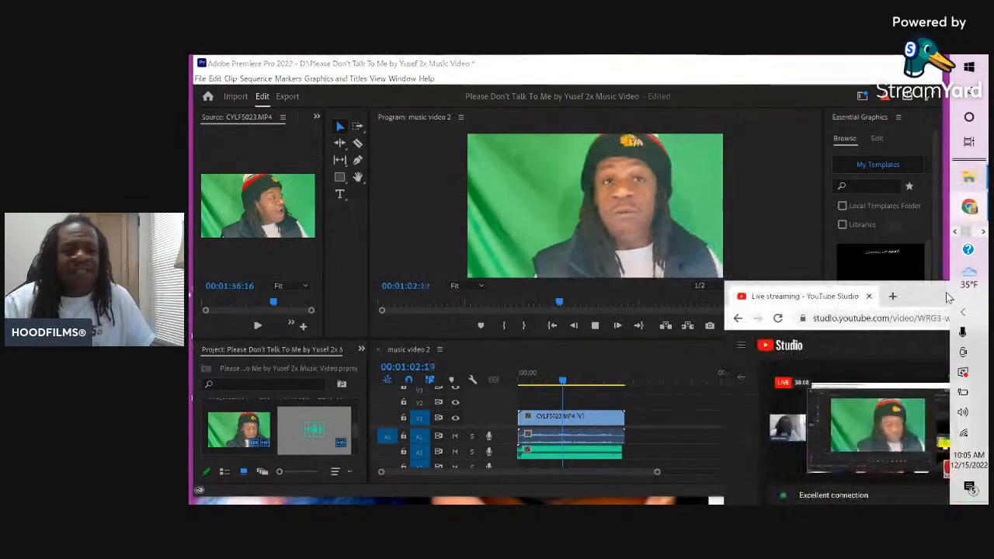
mouse_move(934, 416)
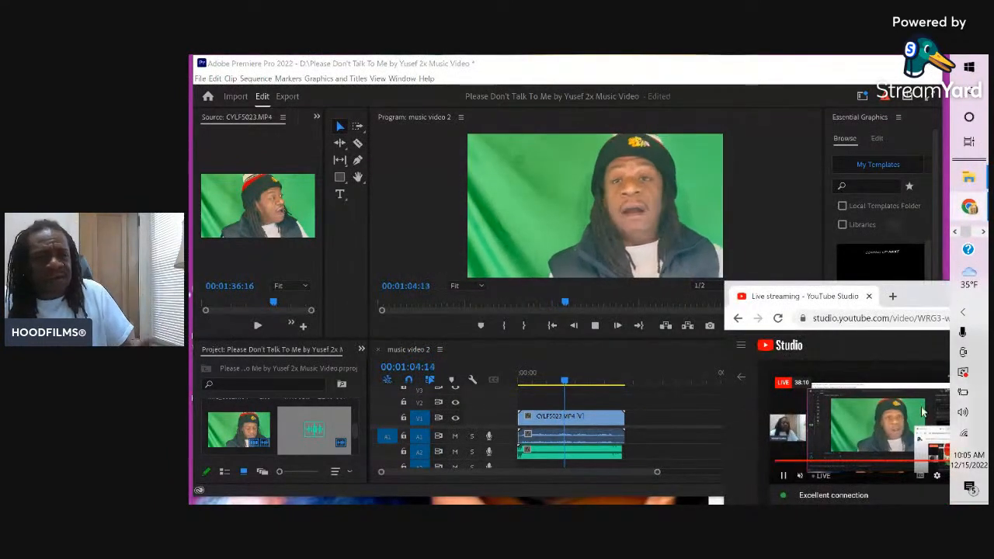
click(514, 258)
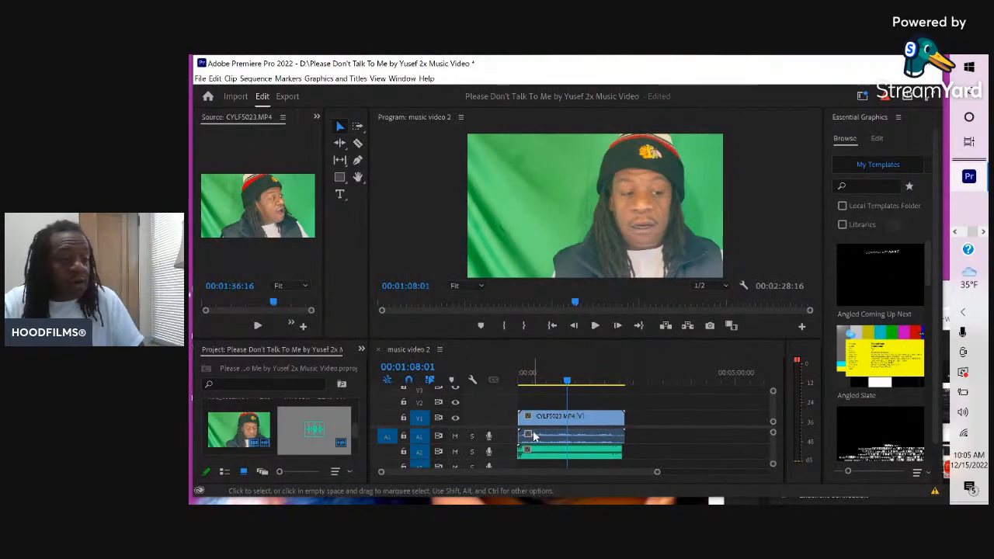
click(946, 313)
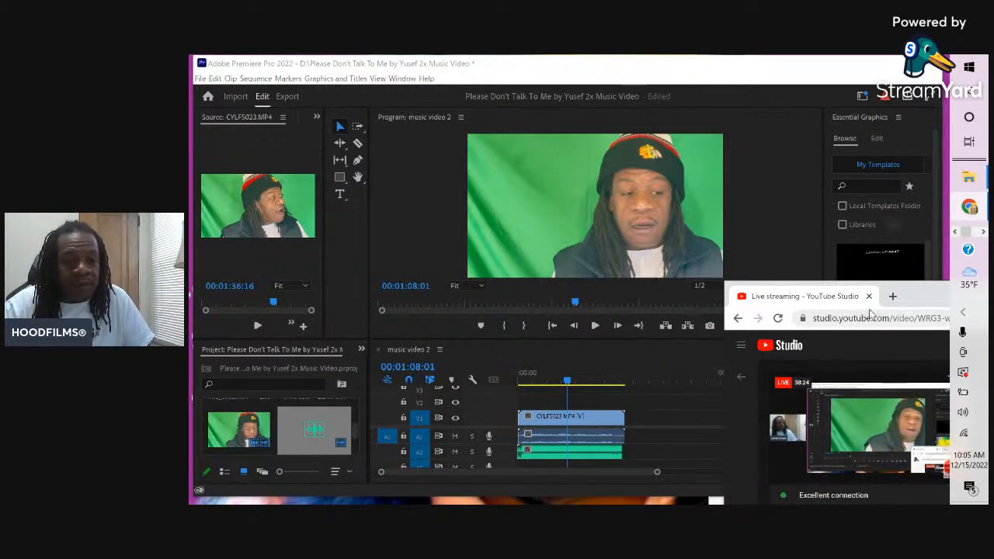
drag(903, 296, 945, 440)
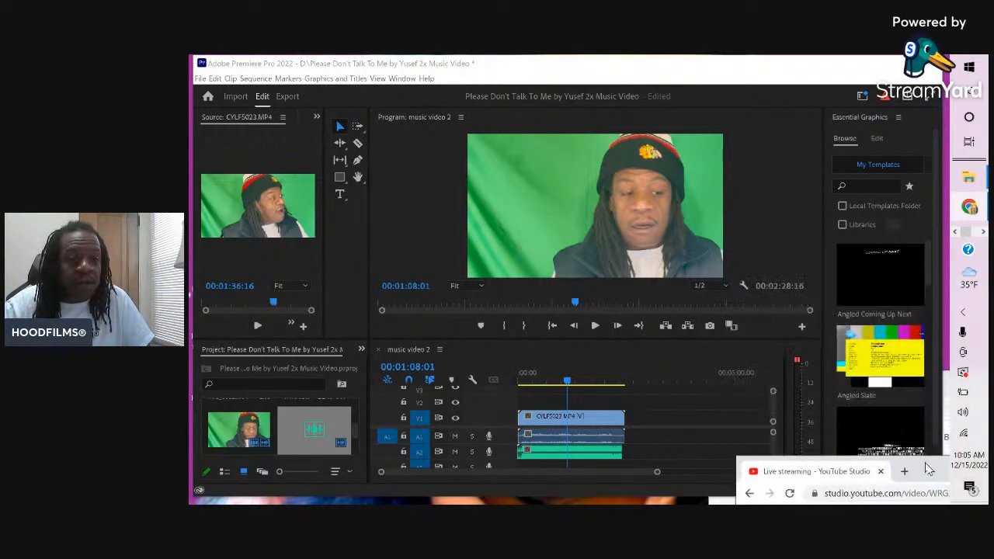
click(946, 390)
drag(932, 390, 889, 283)
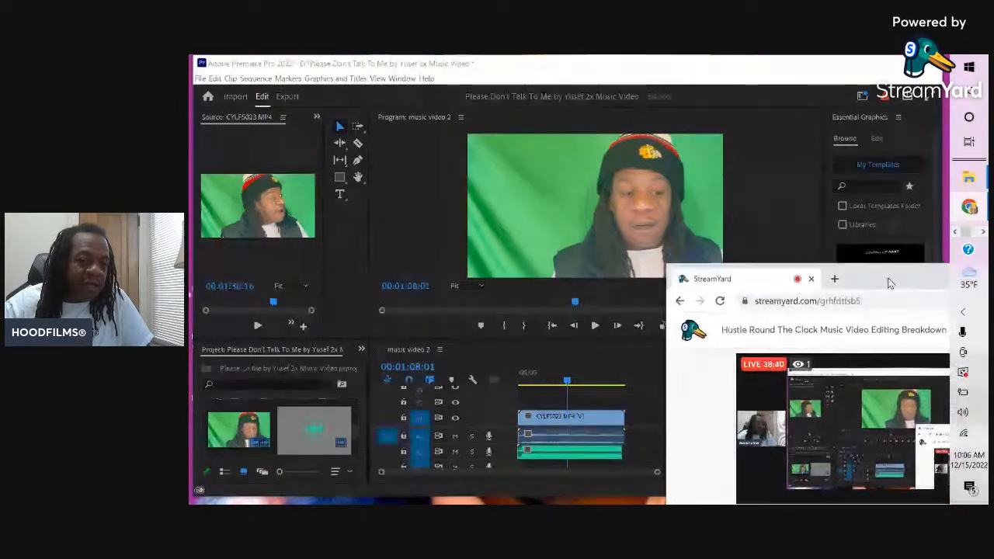
click(562, 429)
right_click(563, 425)
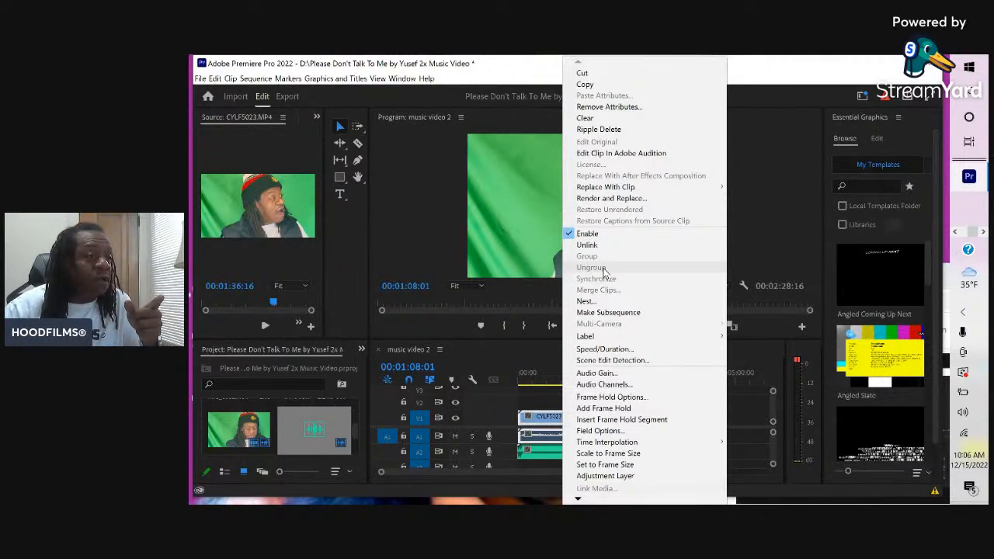
click(534, 398)
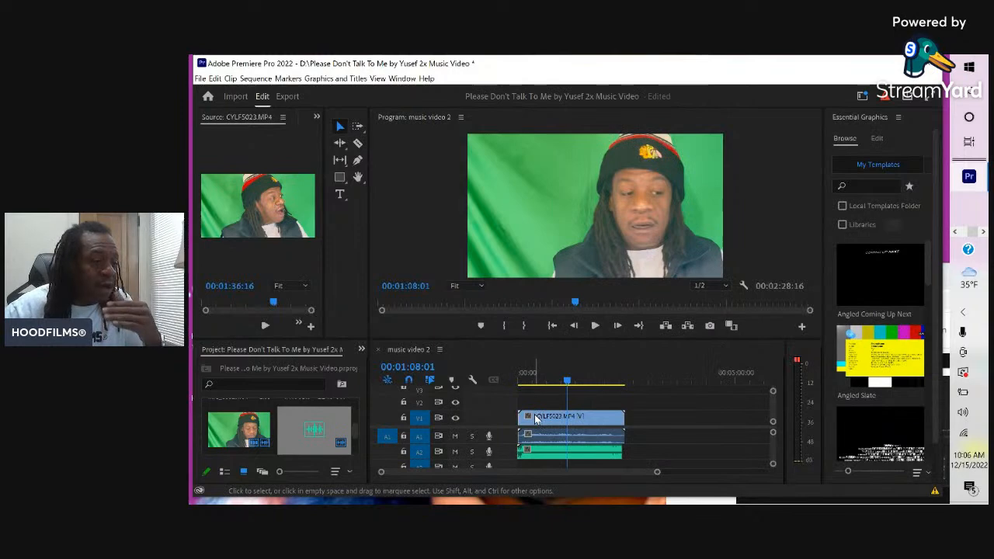
click(536, 418)
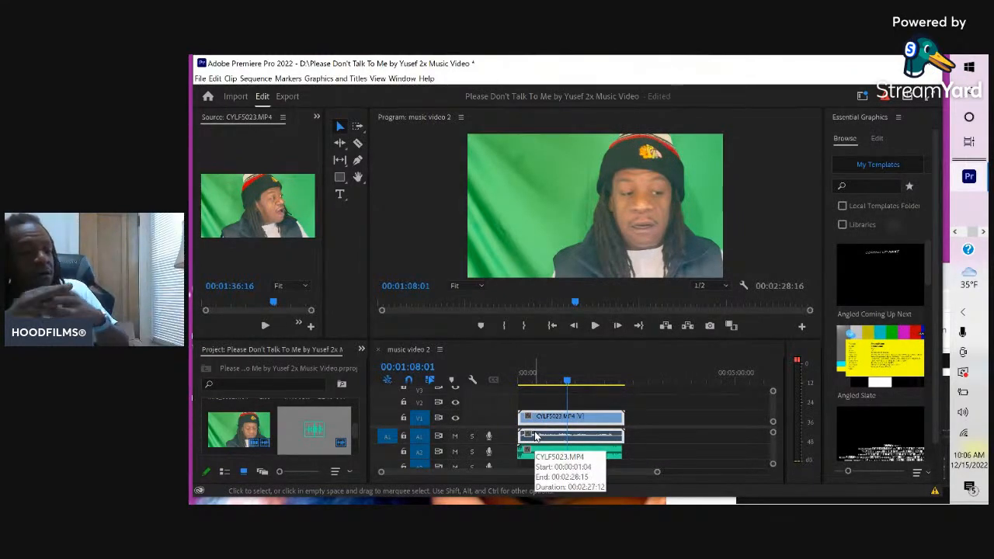
right_click(579, 429)
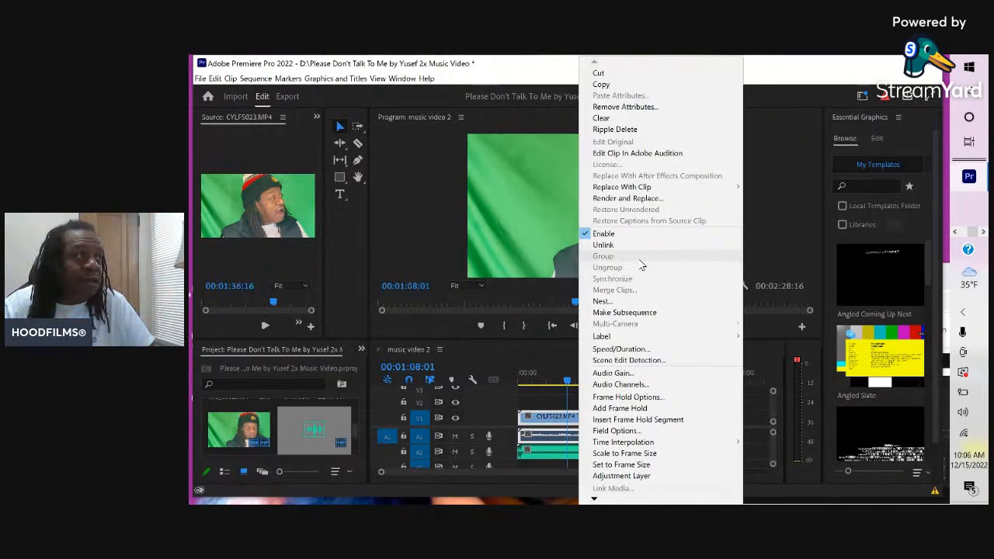
click(821, 224)
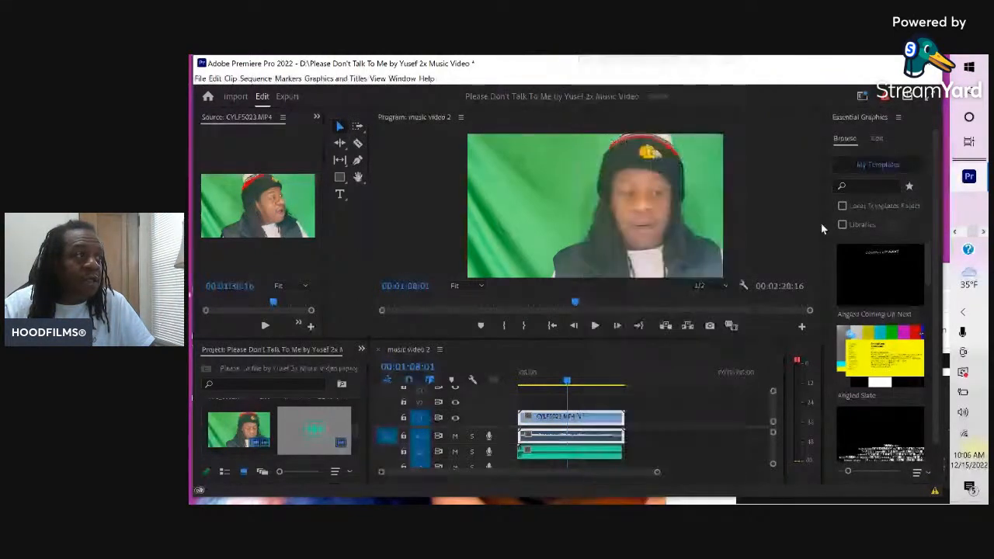
Save the music video project.
click(198, 78)
click(216, 220)
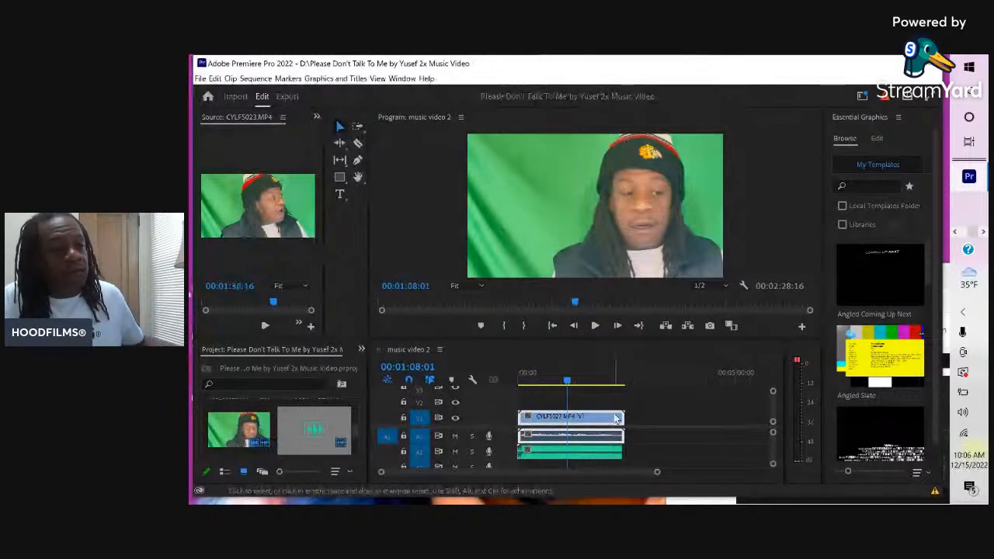
right_click(571, 440)
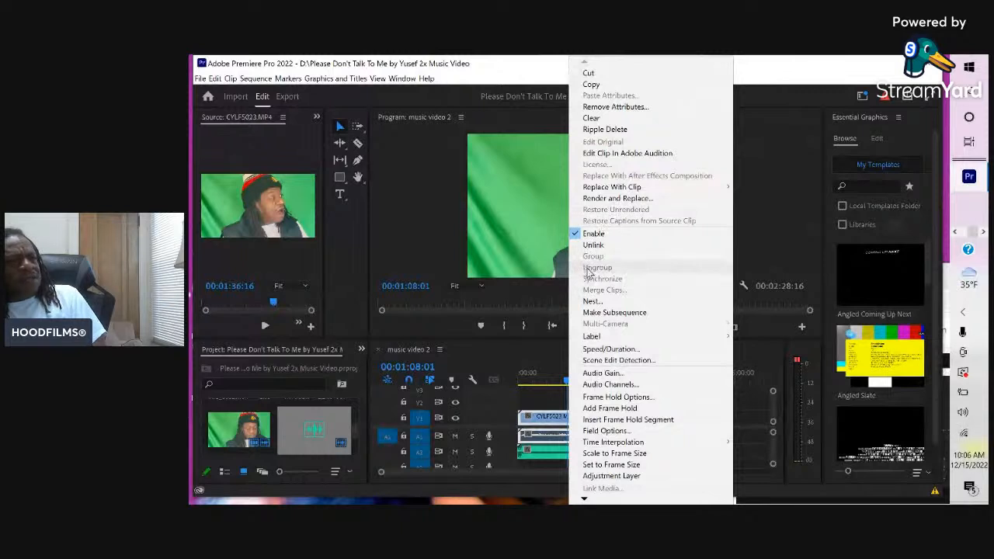
click(454, 206)
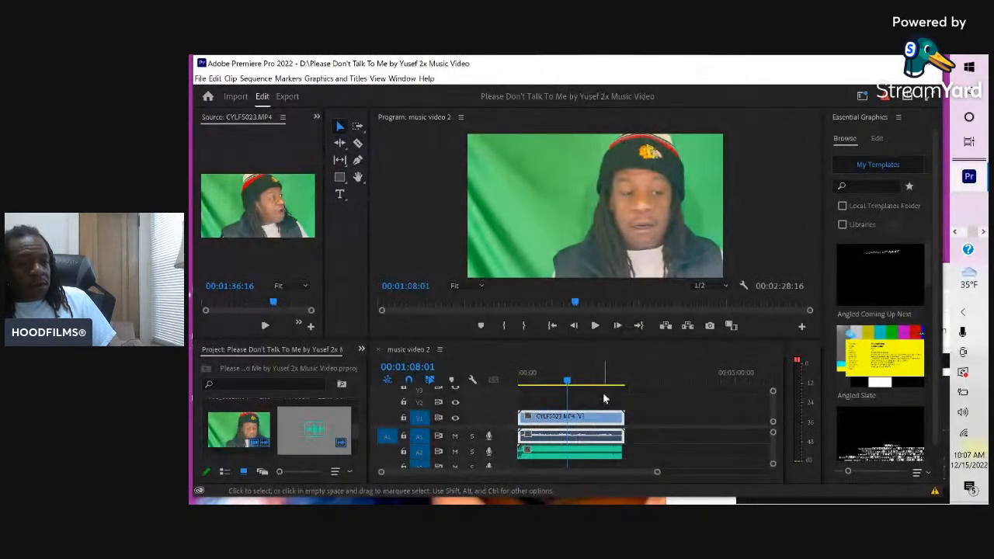
right_click(597, 418)
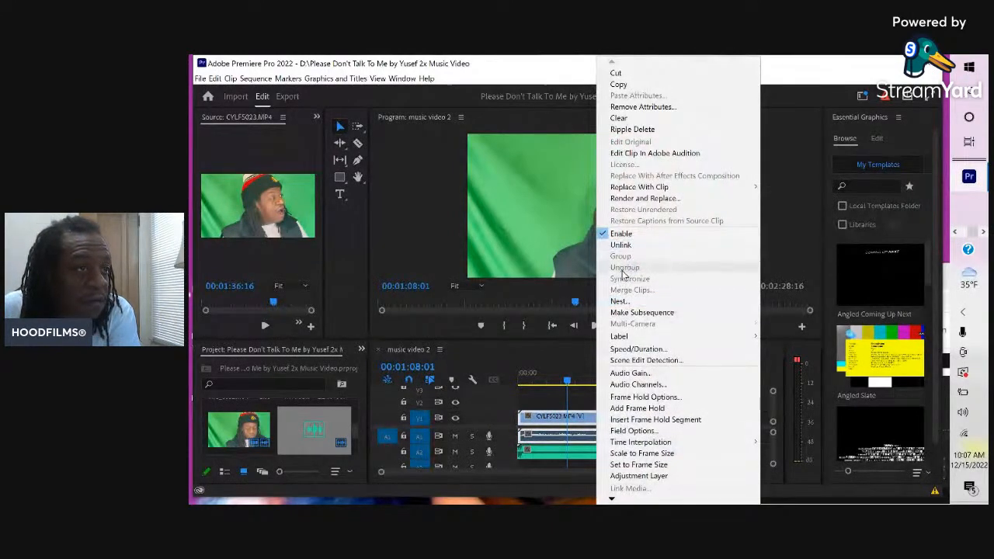
click(807, 257)
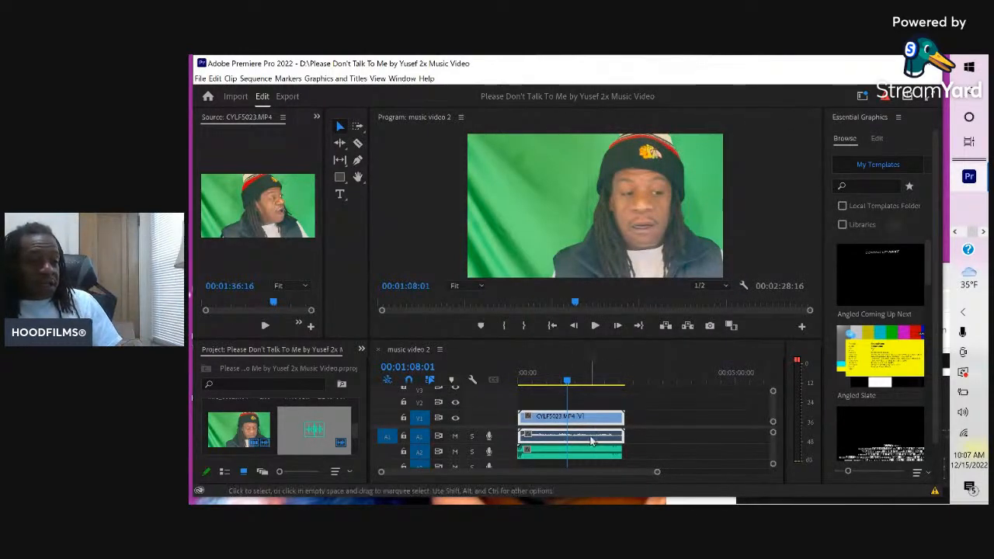
Delete the CYLF5023 clip from the music video 2 timeline and undo the deletion.
key(Delete)
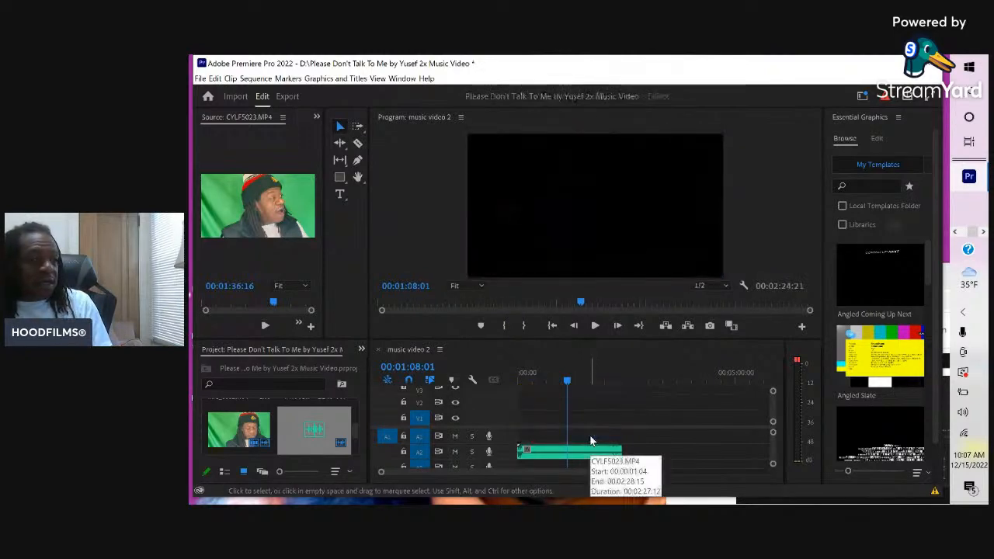
click(216, 79)
mouse_move(225, 86)
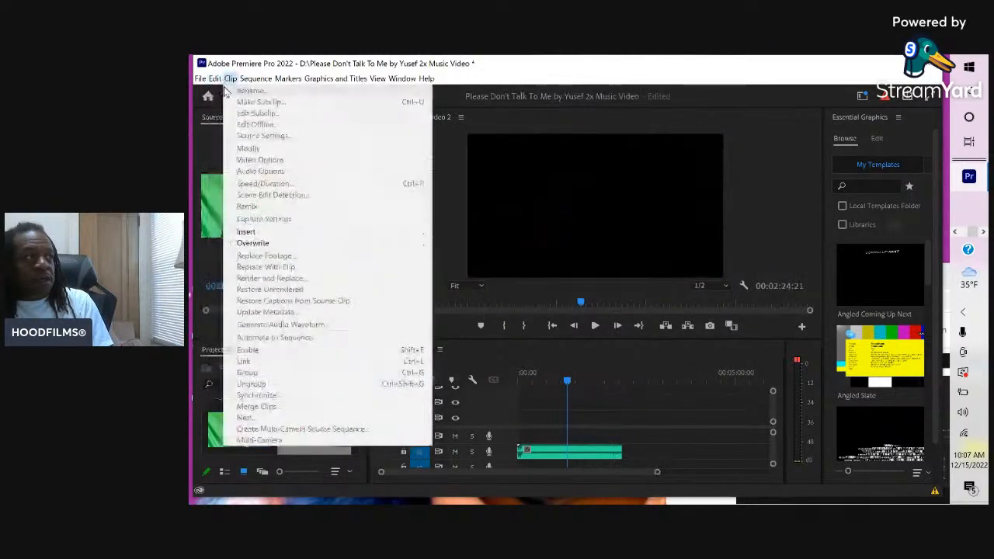
click(232, 90)
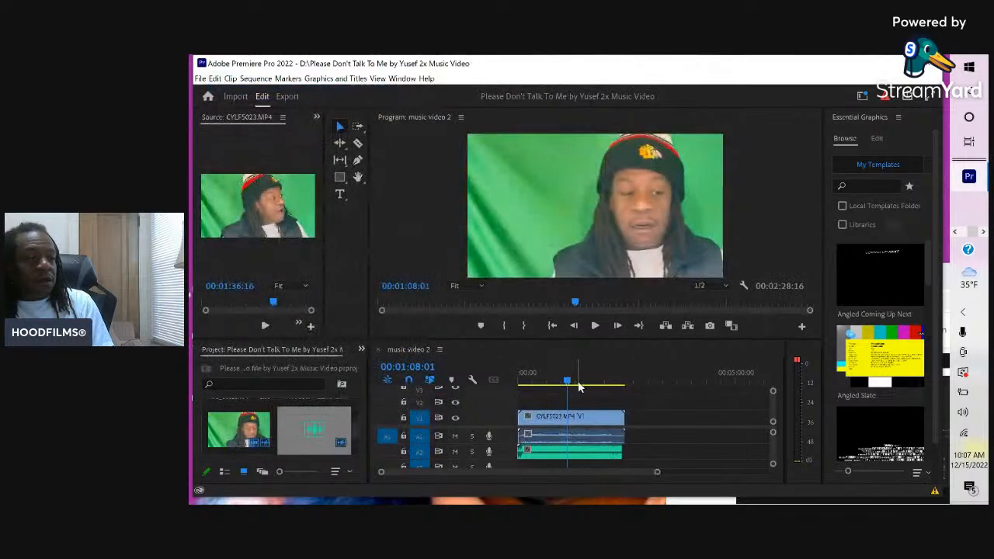
right_click(559, 422)
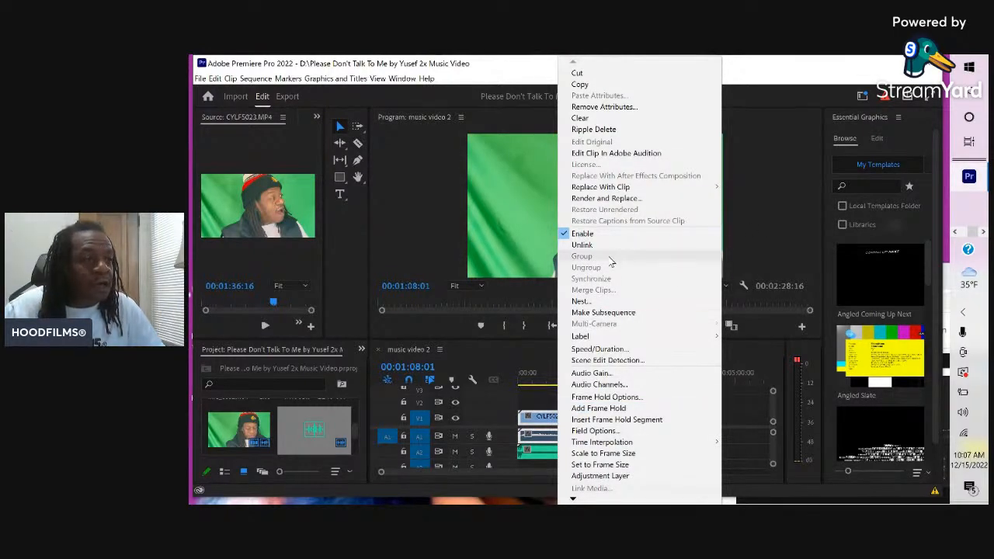
click(589, 300)
click(594, 296)
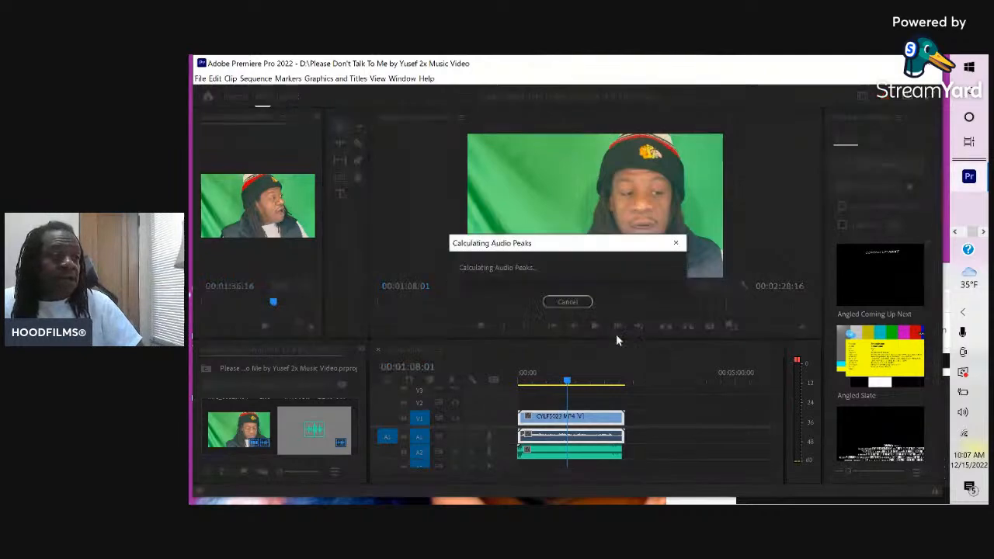
click(557, 305)
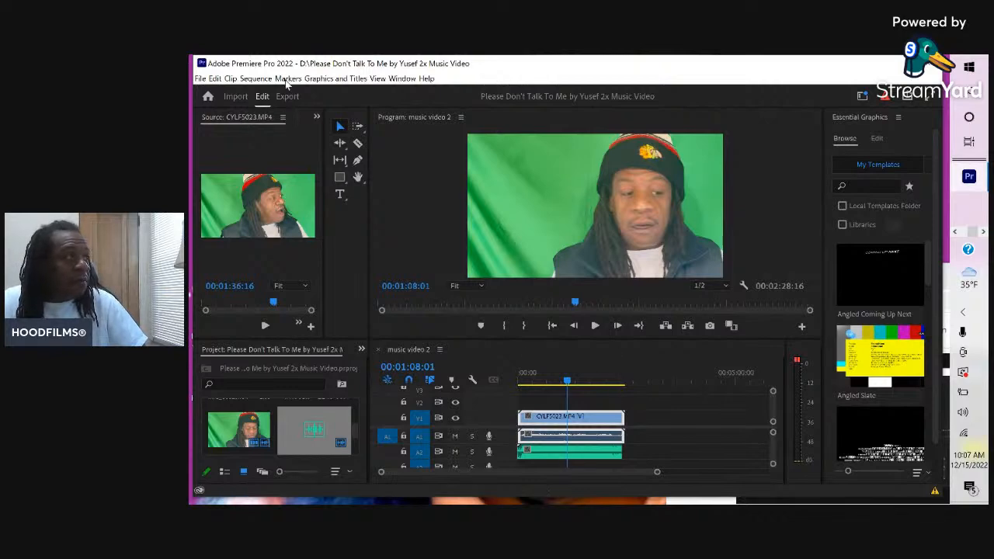
click(232, 78)
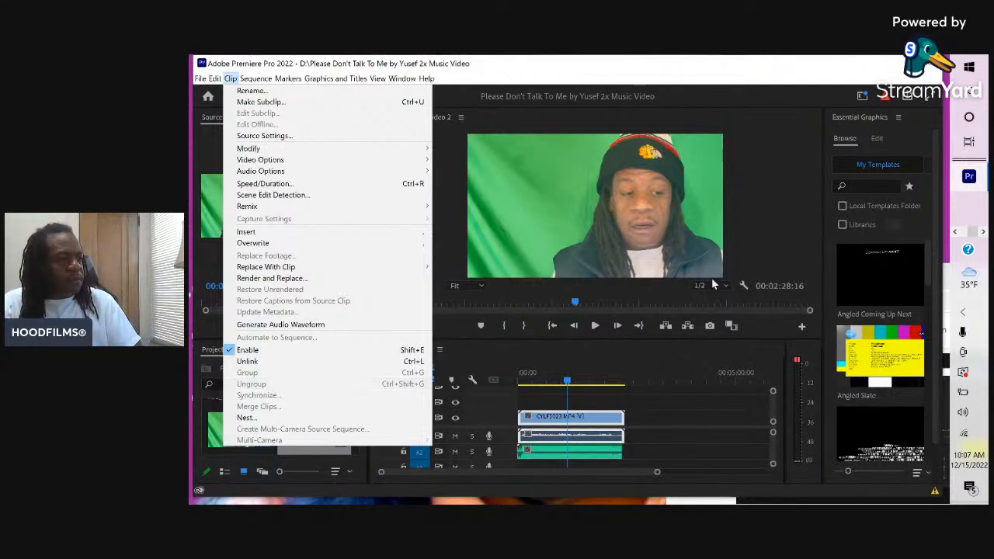
click(689, 336)
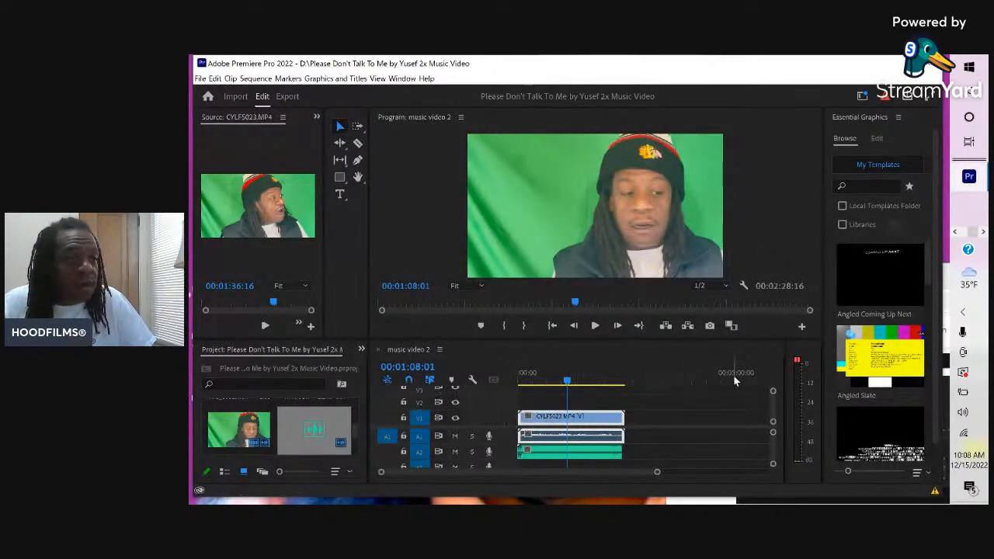
Delete the unused media cache files from the Media Cache preferences.
click(200, 79)
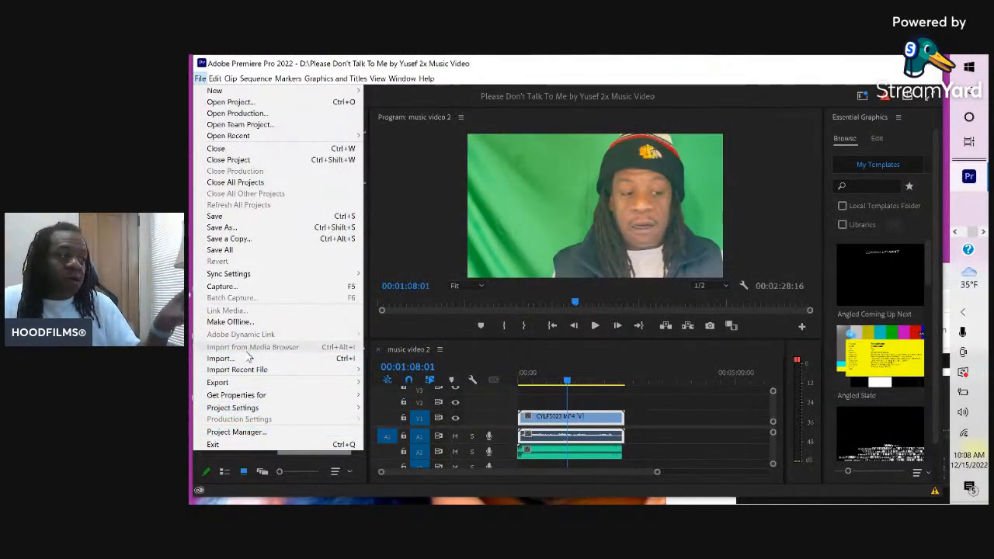
mouse_move(243, 408)
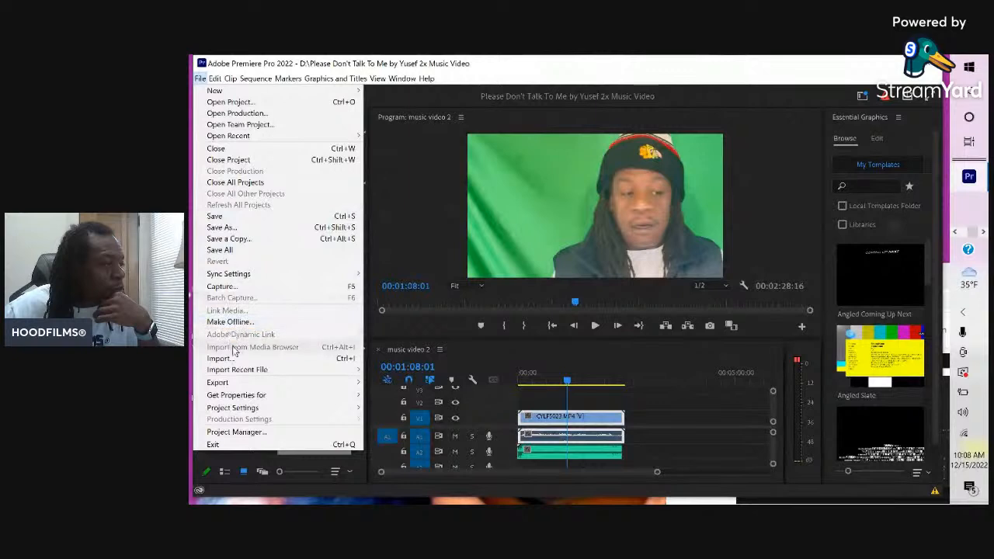
mouse_move(237, 385)
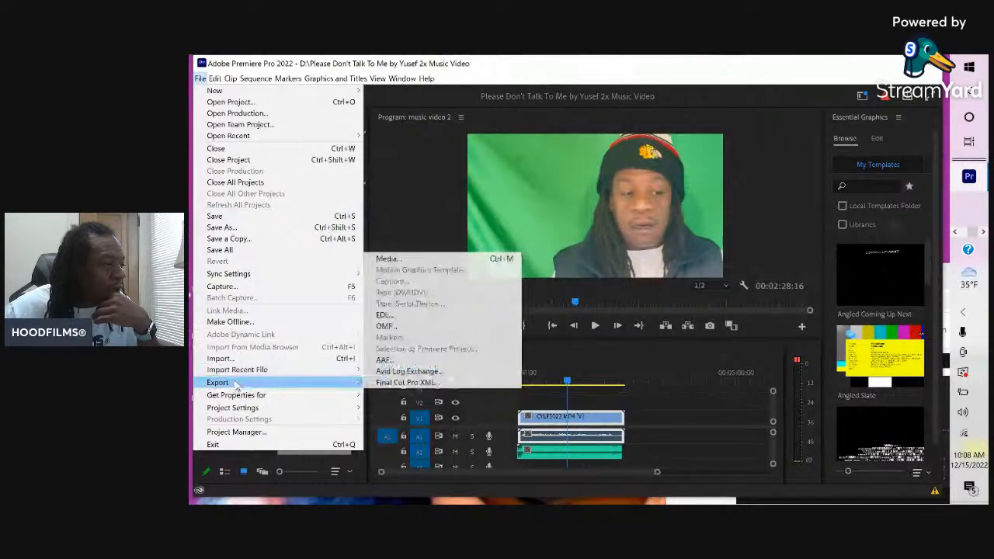
mouse_move(215, 79)
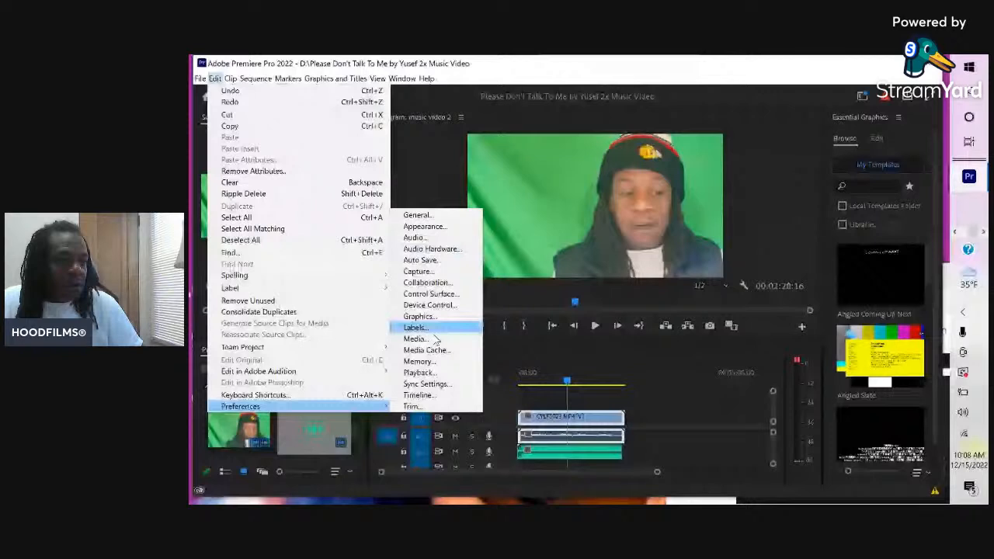
click(429, 349)
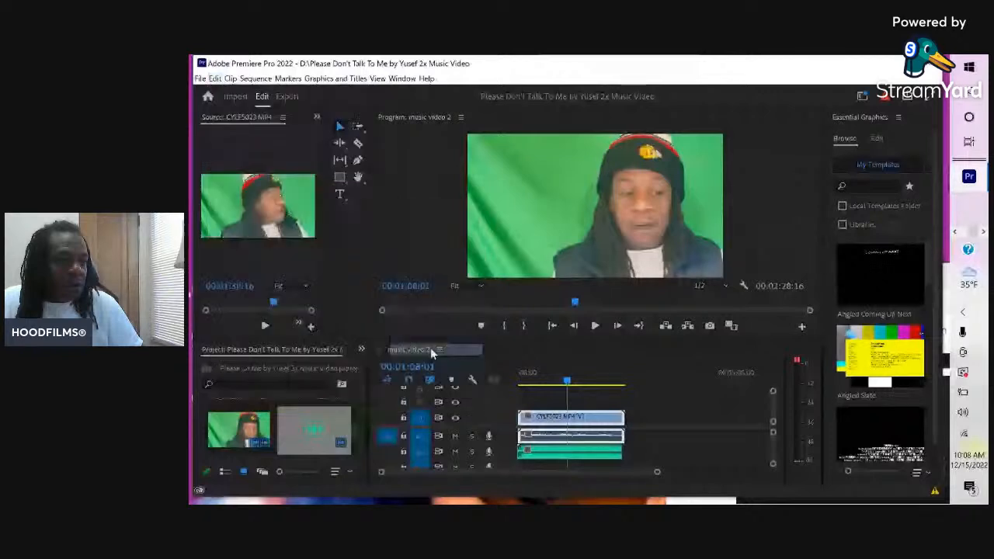
click(606, 165)
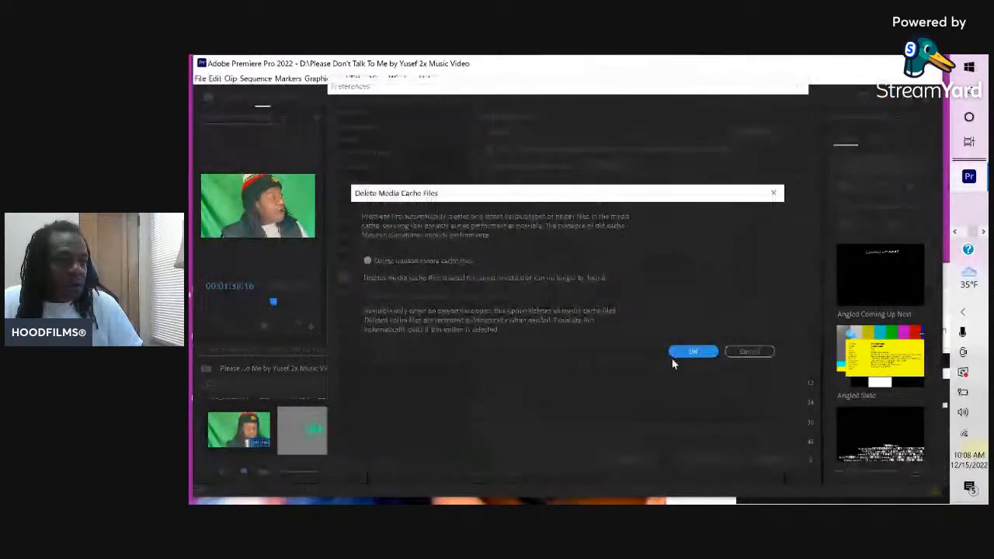
click(679, 352)
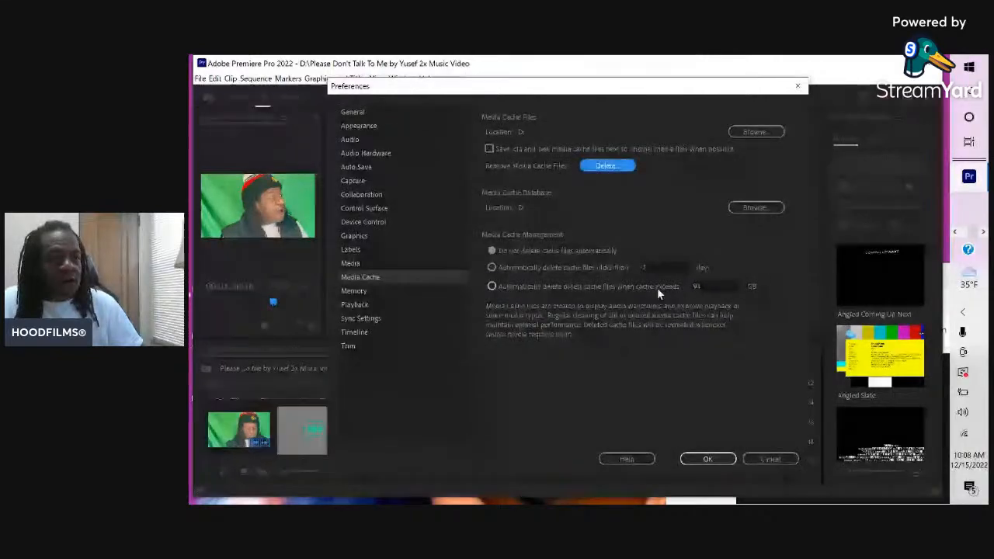
Set the cache size limit for automatic deletion of the oldest files to 10 GB and apply the preferences.
click(693, 286)
text(10)
click(758, 331)
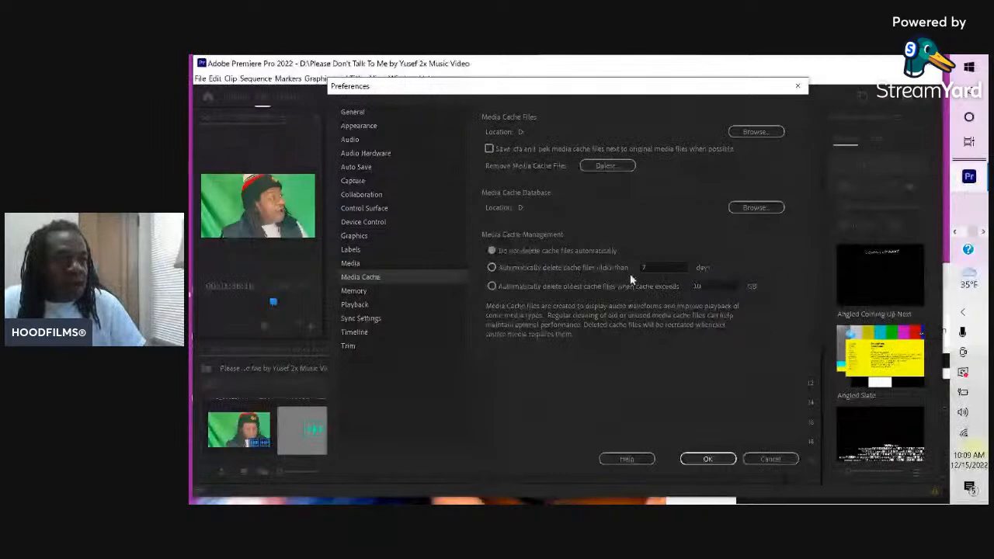
click(648, 267)
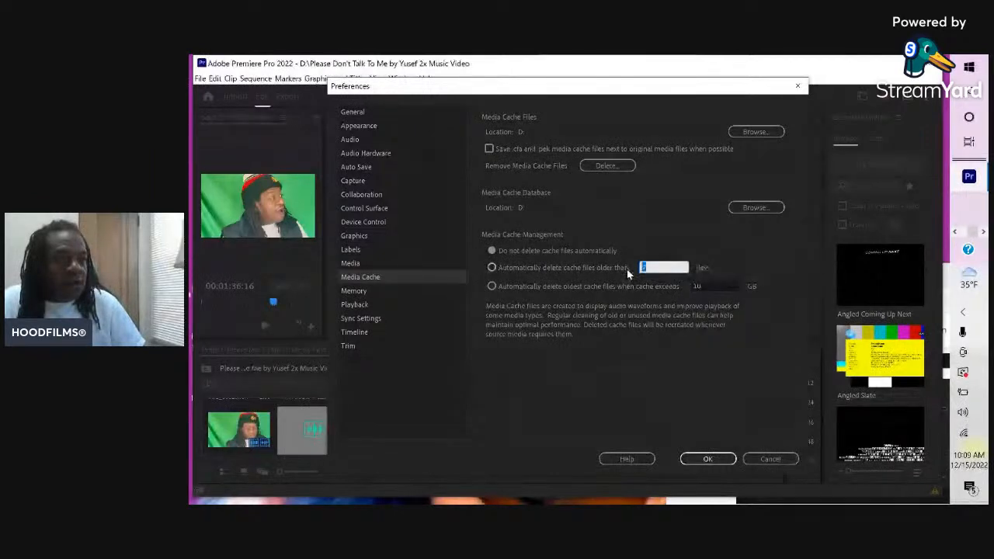
click(757, 278)
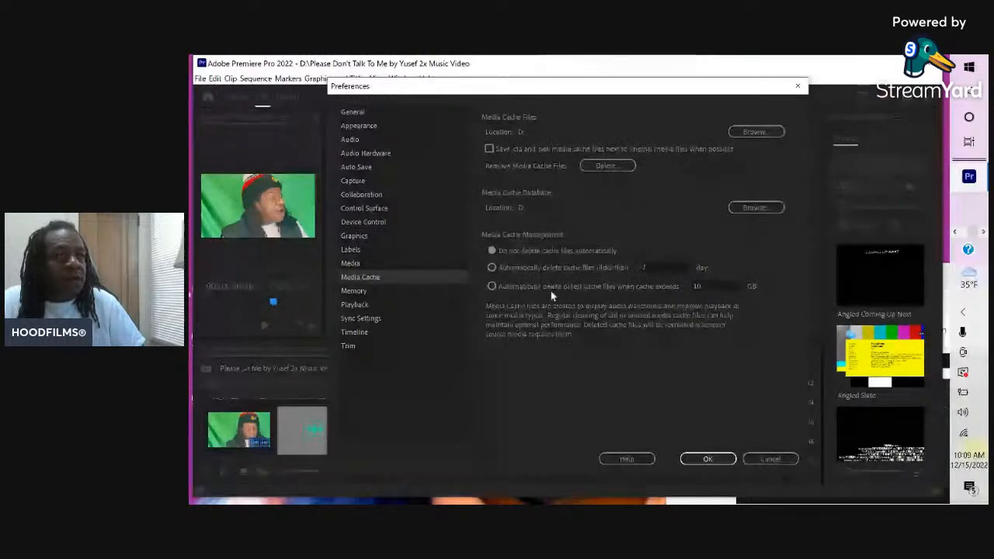
click(707, 460)
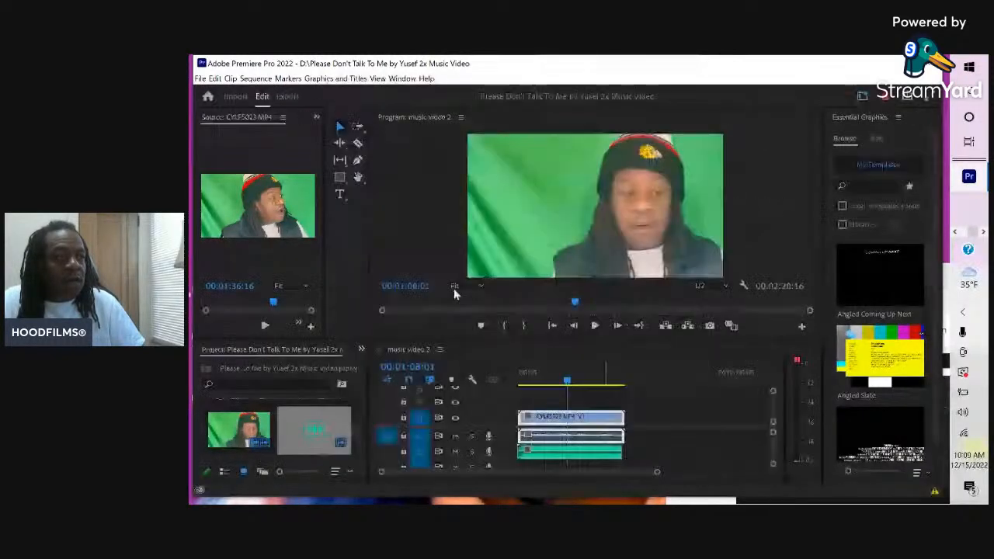
Save the music video project.
click(200, 79)
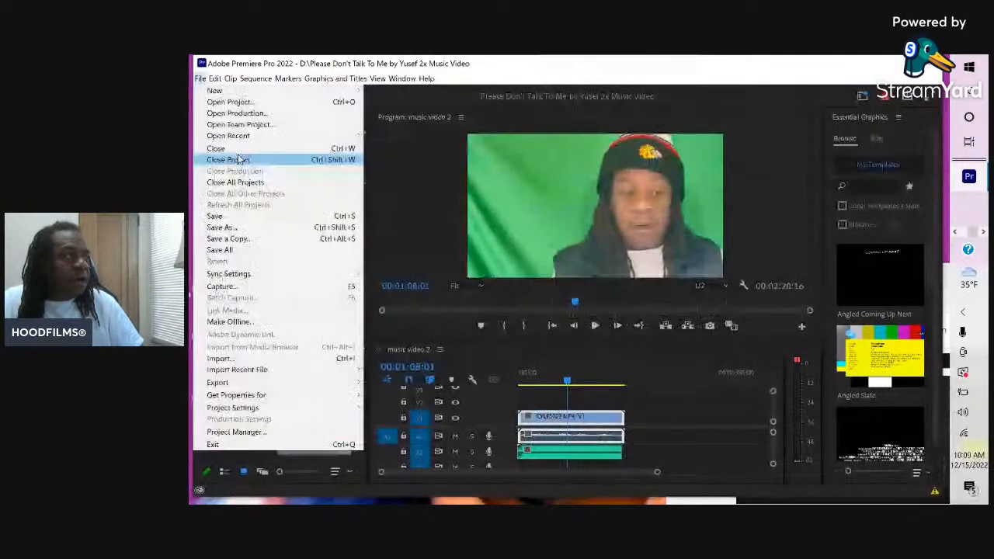
click(237, 215)
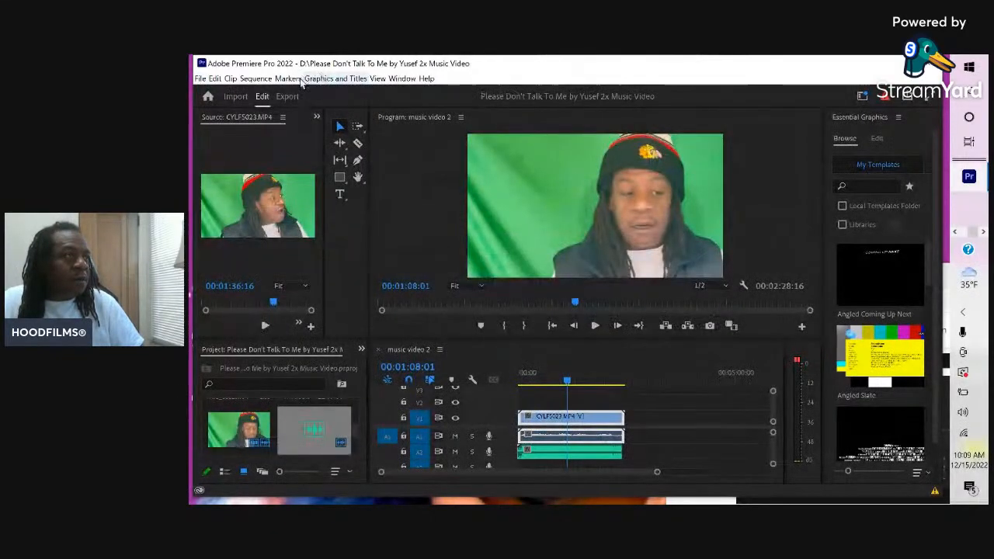
right_click(582, 423)
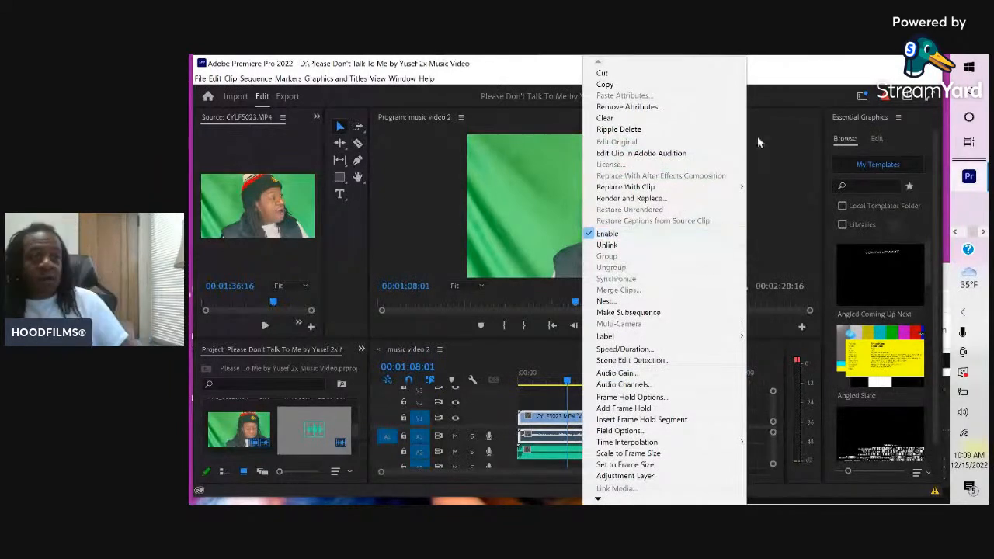
click(781, 61)
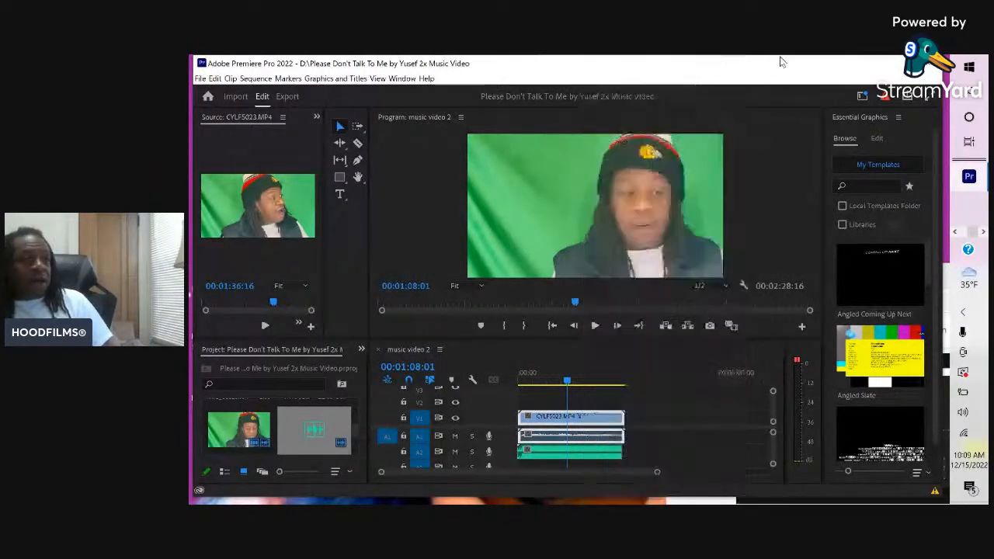
Patch the source audio to track A2 and look through the clip commands for the CYLF5023 audio.
click(394, 452)
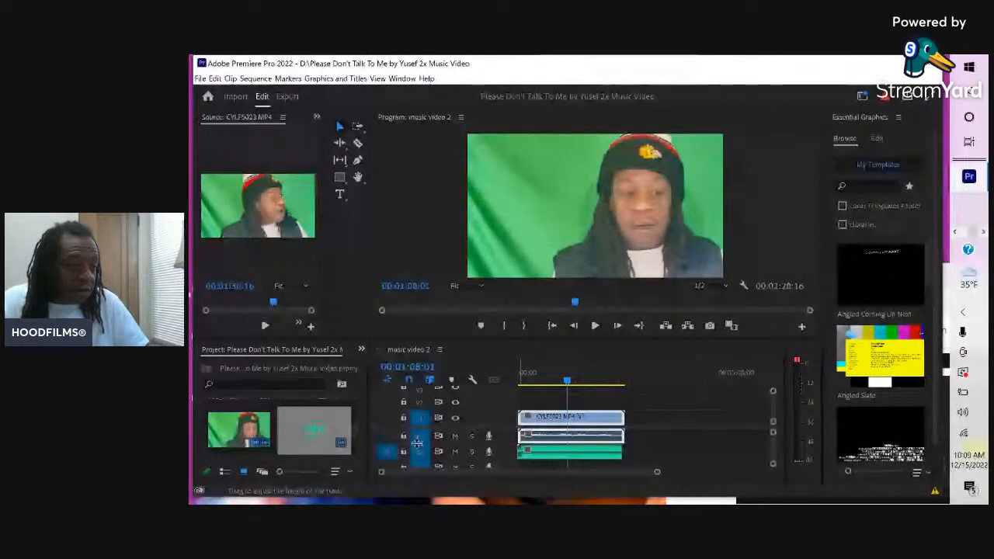
click(619, 437)
right_click(619, 440)
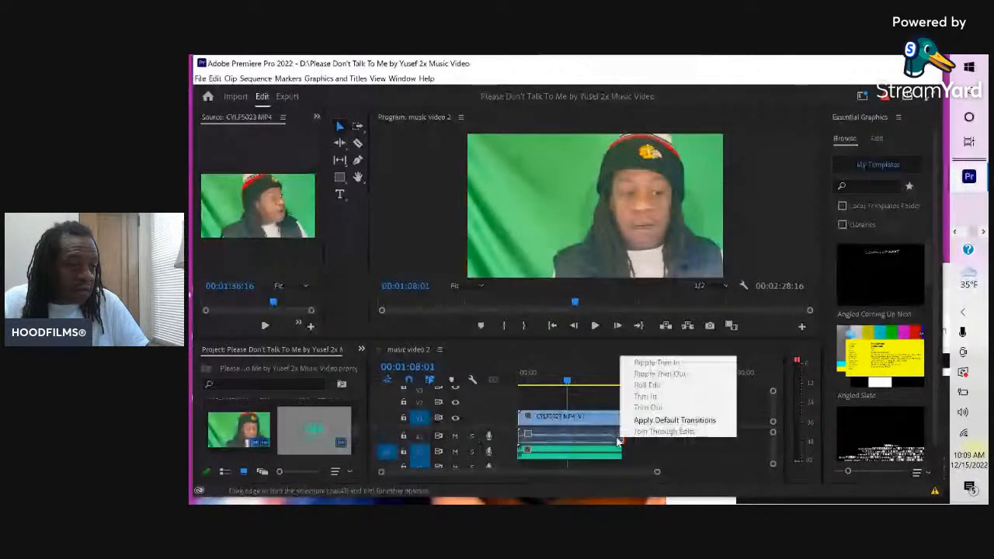
right_click(574, 441)
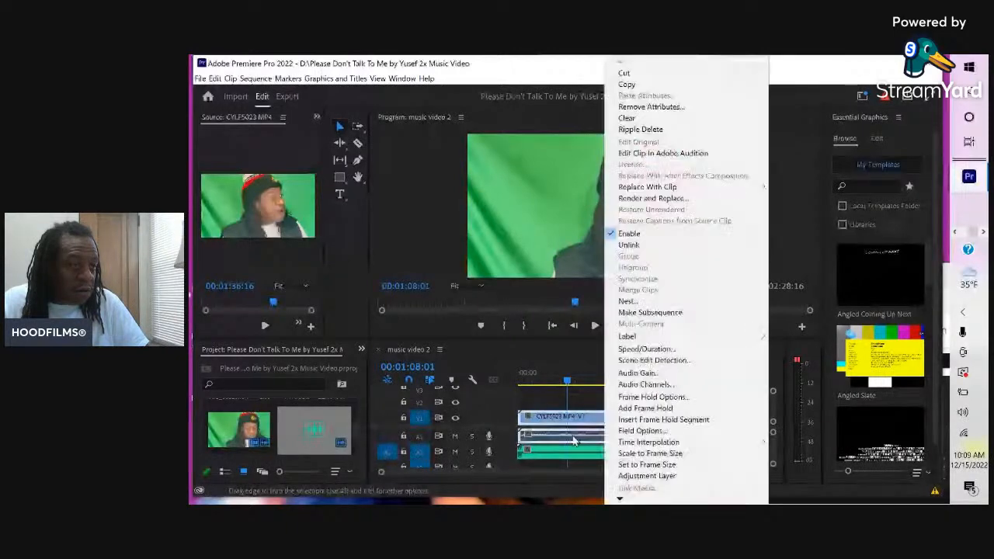
right_click(538, 440)
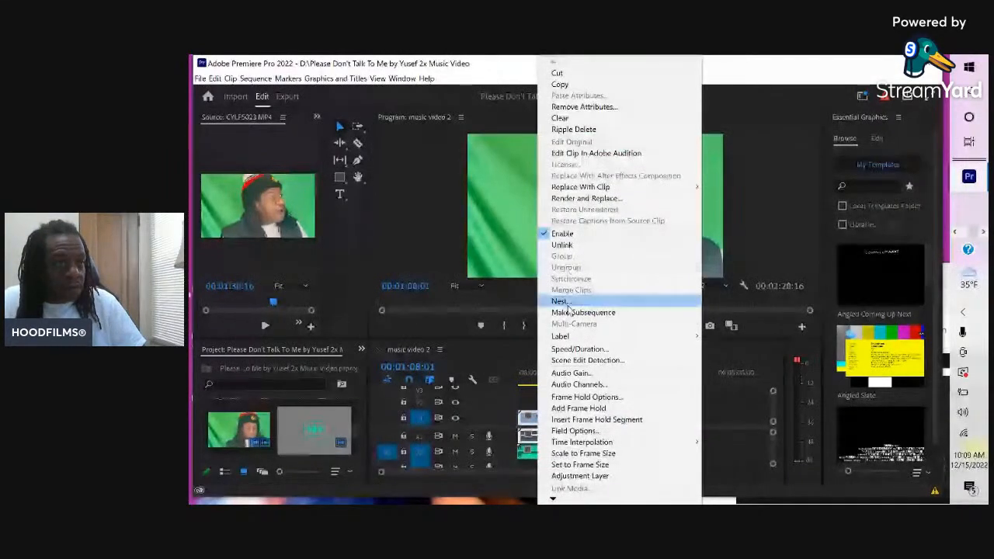
click(459, 391)
Mute track A1 and solo track A2, playing music video 2 briefly in between to hear the master song alone.
key(space)
key(space)
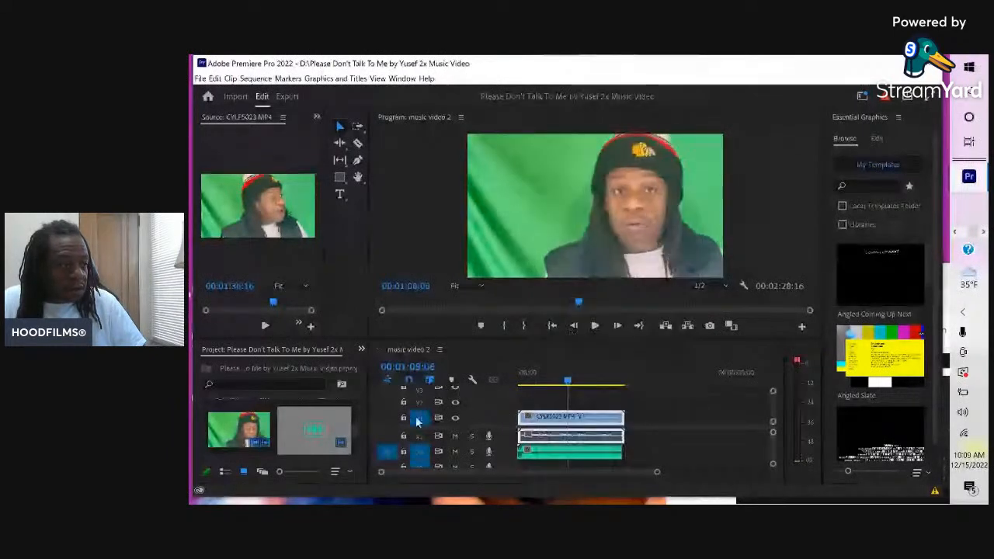
click(455, 437)
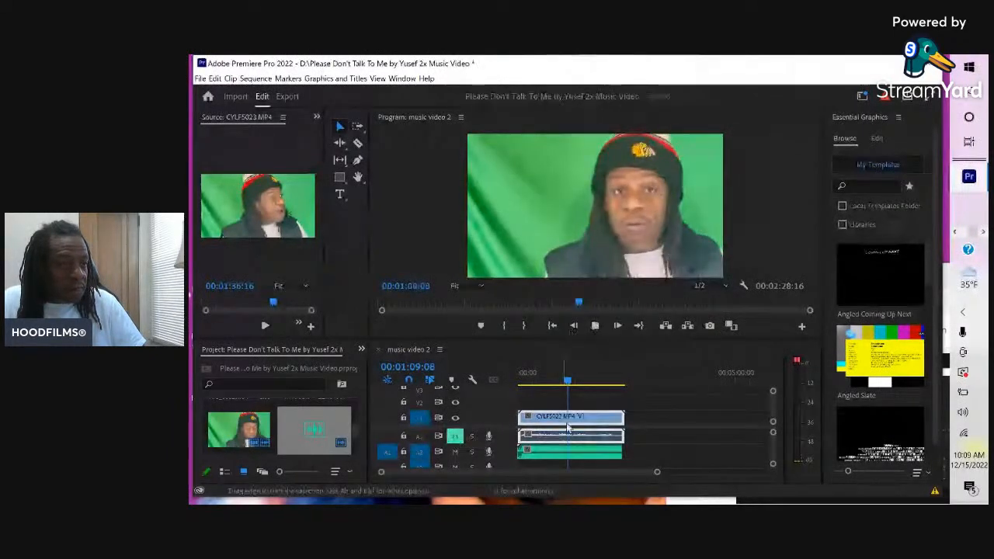
key(space)
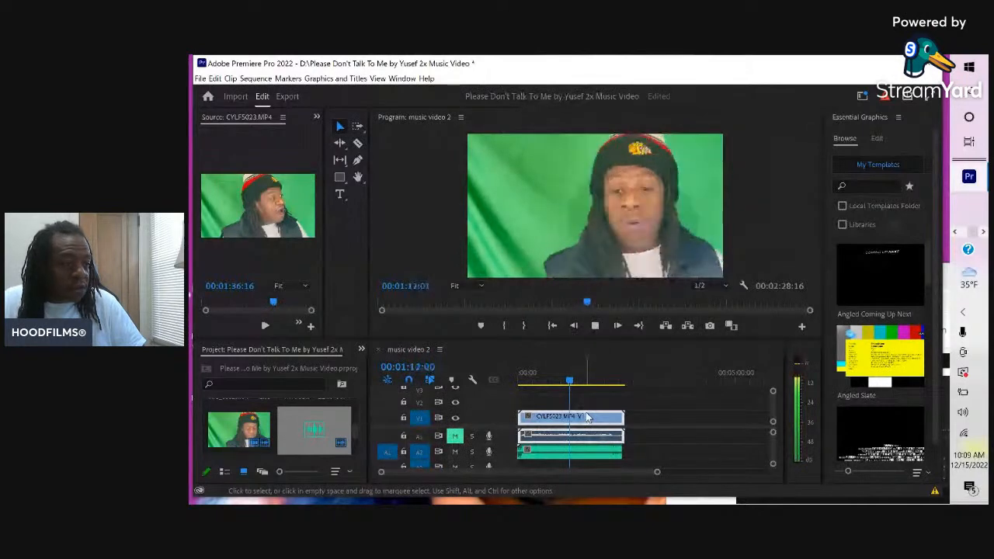
click(471, 451)
key(space)
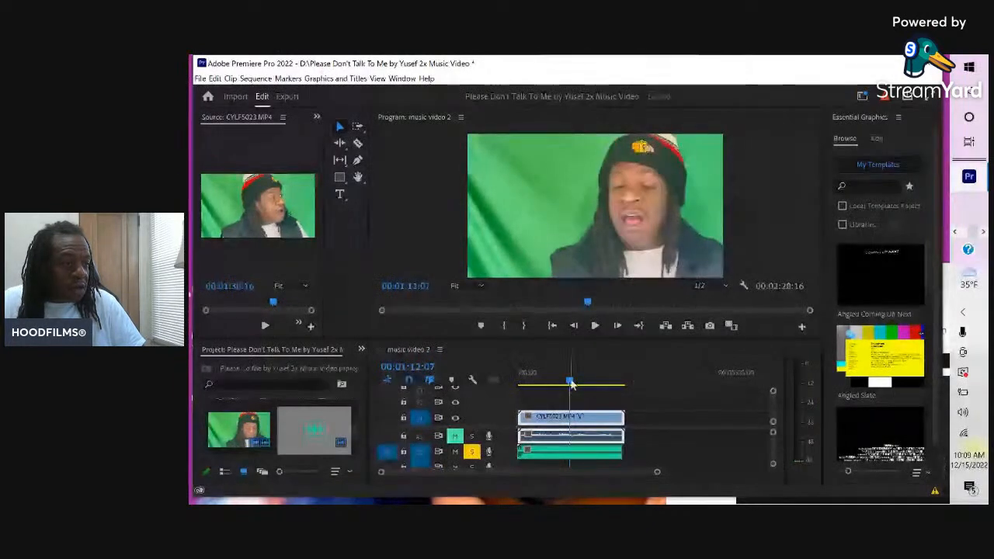
Play music video 2 from its start to check the sync of the soloed song, and enlarge the timeline panel upward.
key(Home)
key(space)
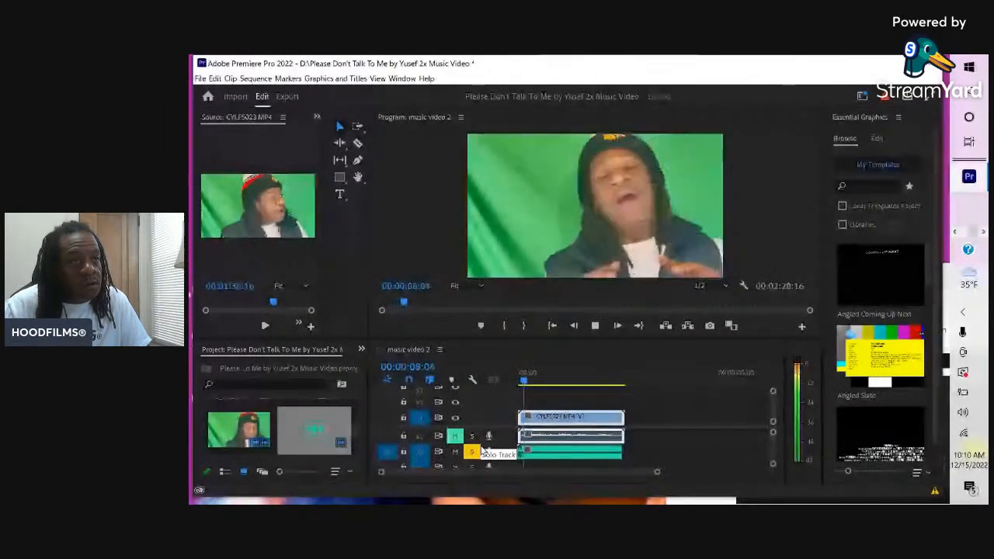
key(space)
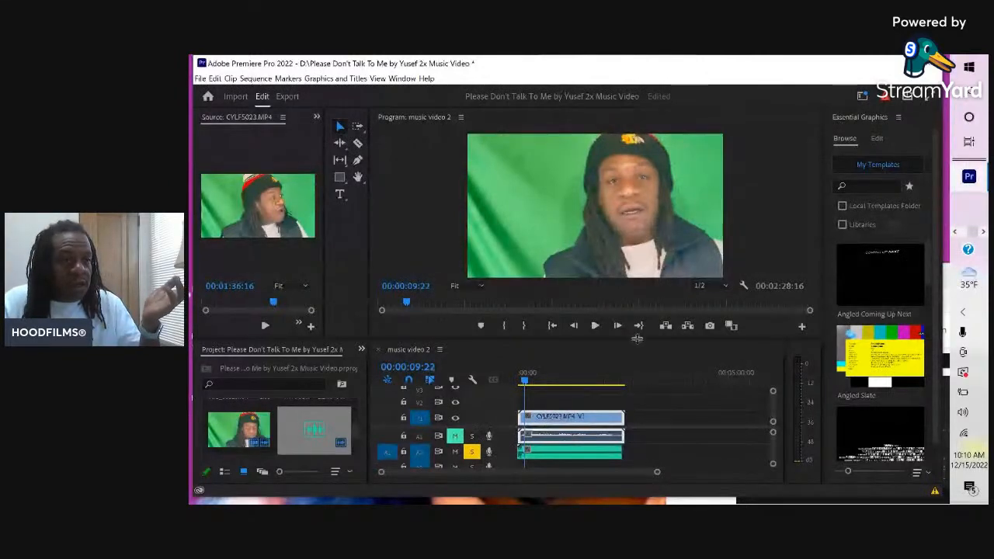
drag(634, 339, 648, 274)
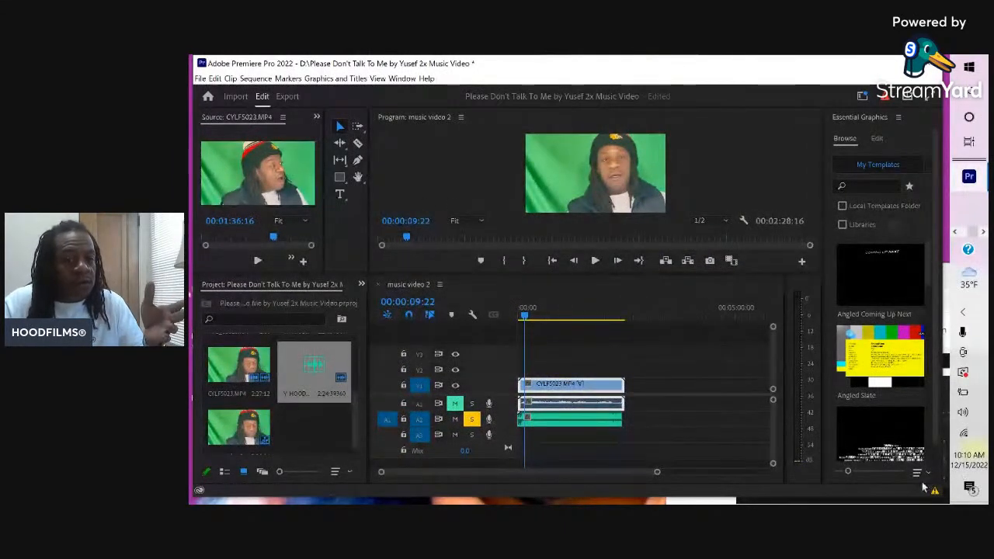
Switch to StreamYard, move its window fully into view to check the live broadcast, and return to Premiere Pro.
click(947, 397)
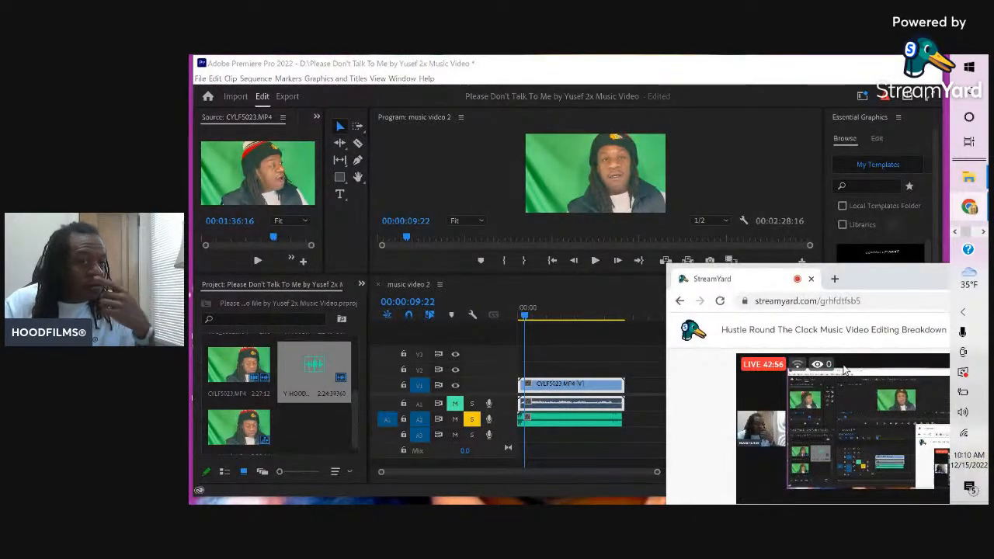
drag(897, 277, 882, 292)
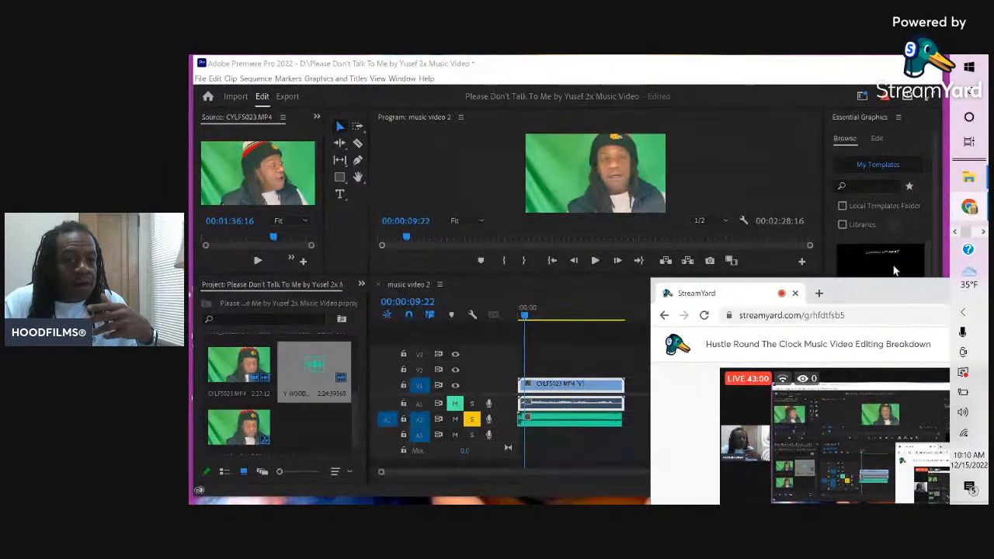
drag(883, 292, 742, 243)
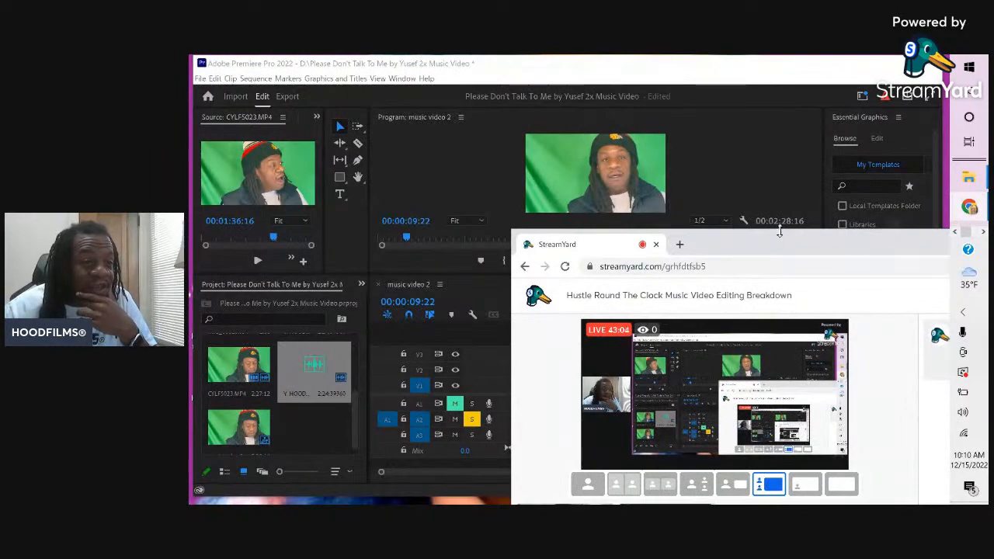
drag(781, 244, 885, 261)
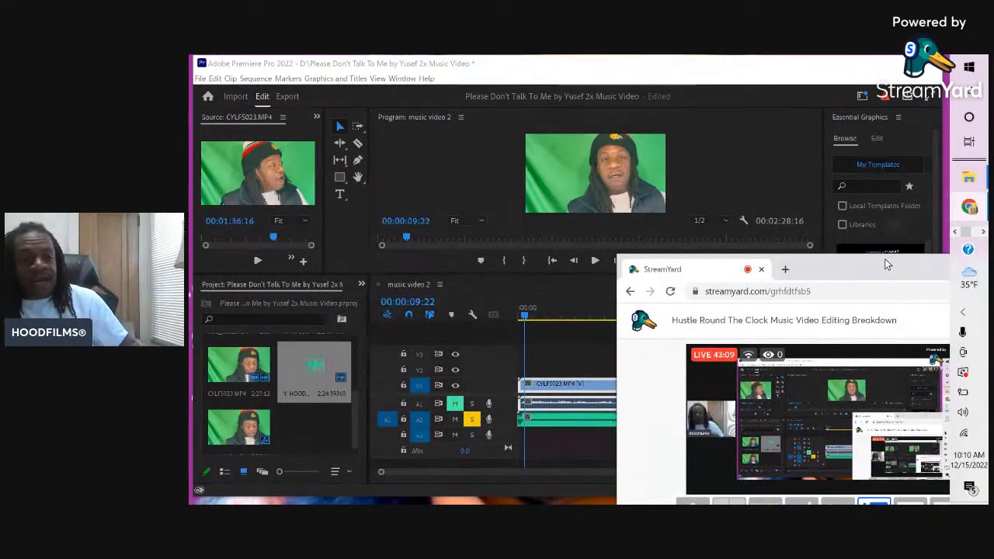
mouse_move(807, 277)
mouse_down()
mouse_move(956, 368)
mouse_move(870, 331)
mouse_move(873, 318)
mouse_move(803, 293)
mouse_move(790, 278)
mouse_move(802, 278)
mouse_up()
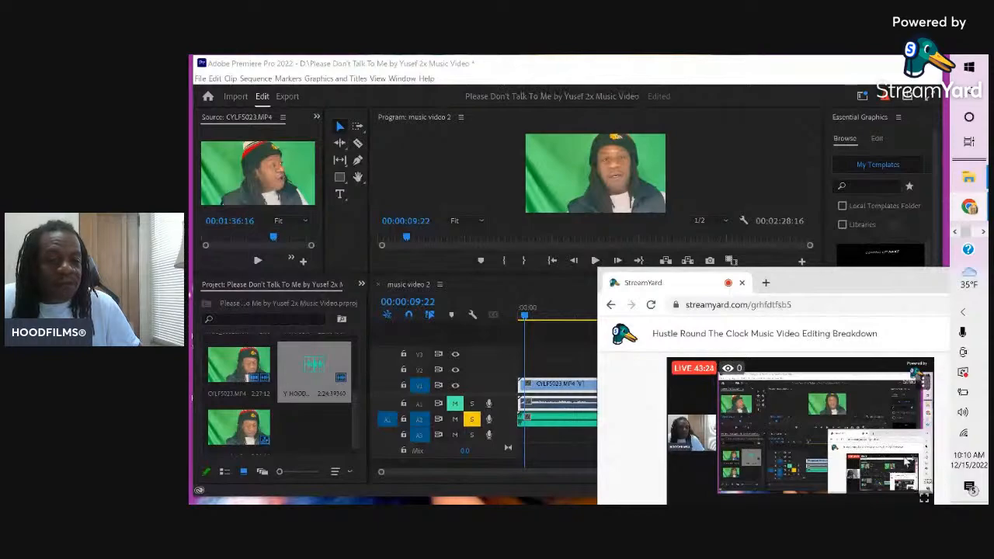
drag(869, 275, 459, 108)
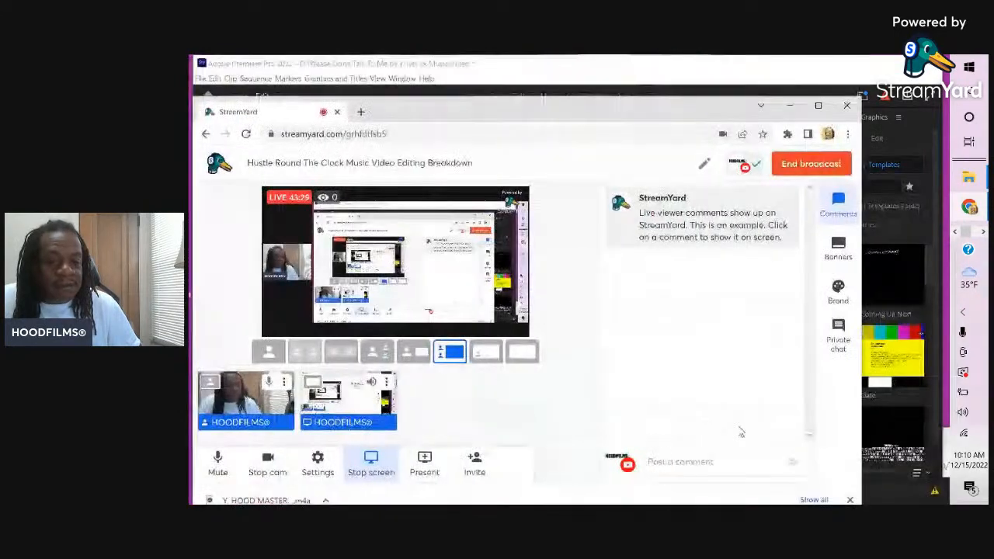
click(940, 486)
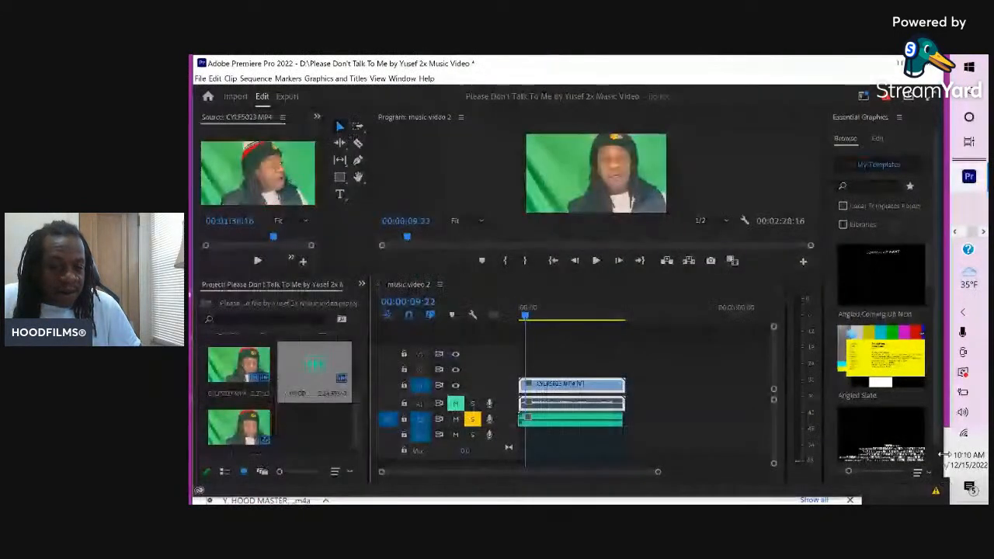
Switch to YouTube Studio and snap its window to half of the screen to check the live stream analytics.
click(944, 455)
drag(941, 452, 943, 358)
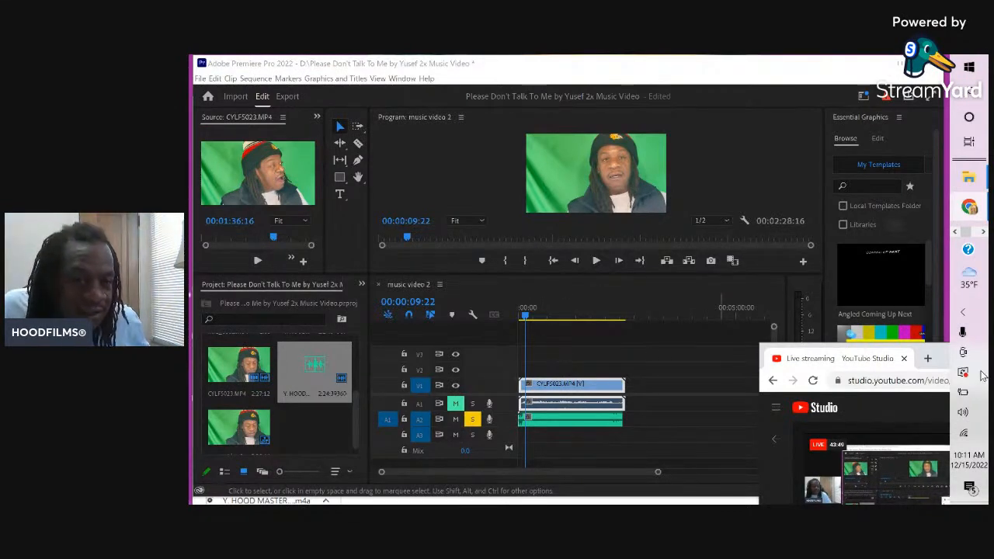
drag(942, 356, 986, 303)
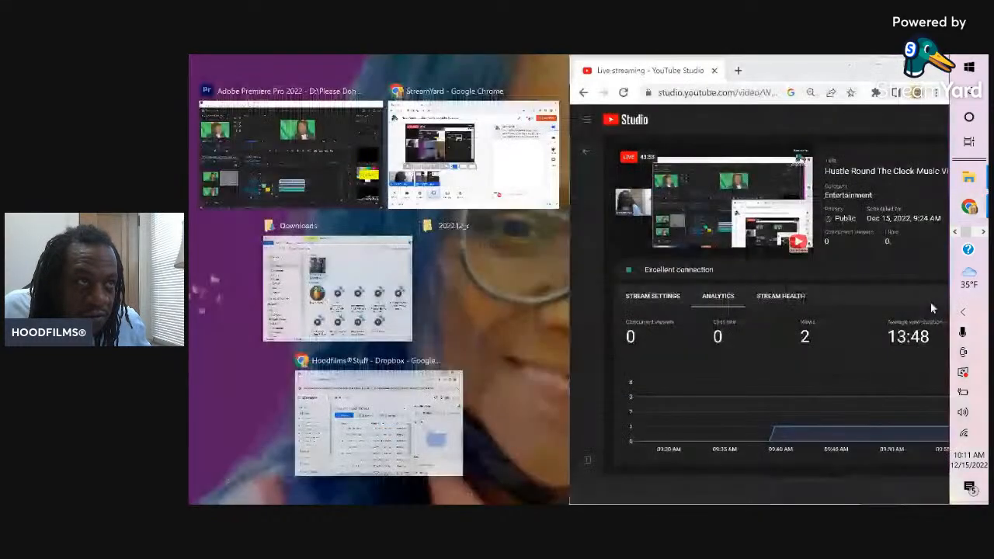
Return to Premiere Pro, park the YouTube Studio window mostly off-screen so the project is clear, and minimize the StreamYard window.
click(520, 269)
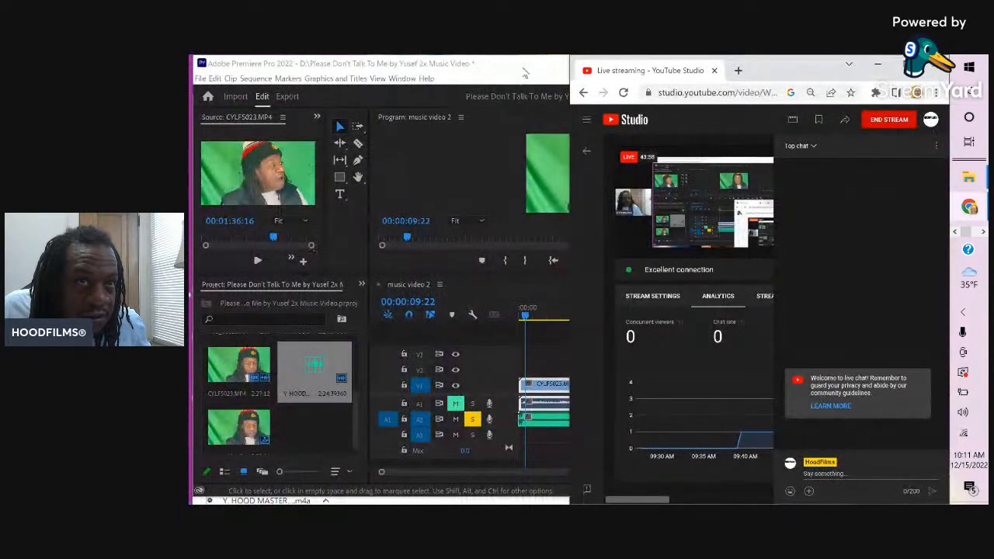
drag(758, 73, 939, 322)
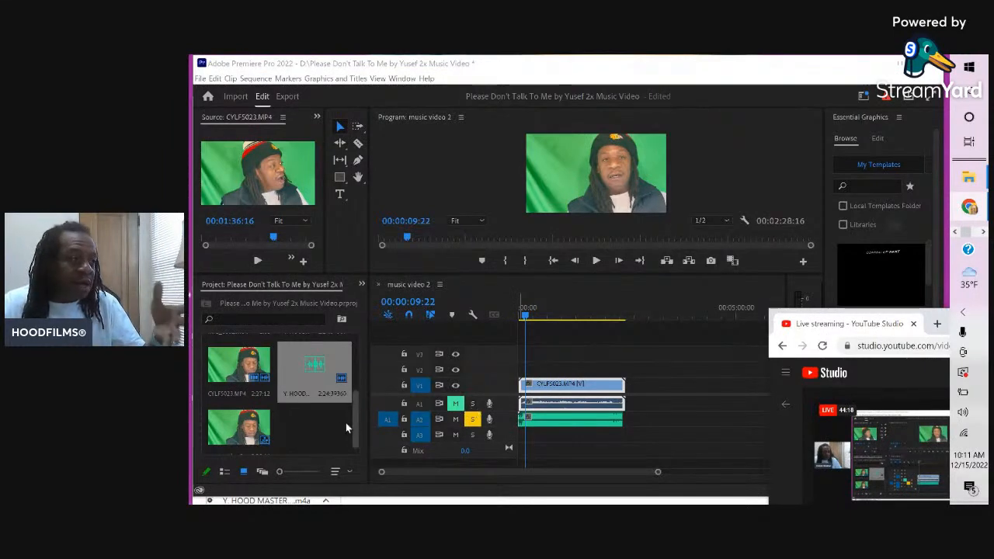
drag(355, 408, 358, 341)
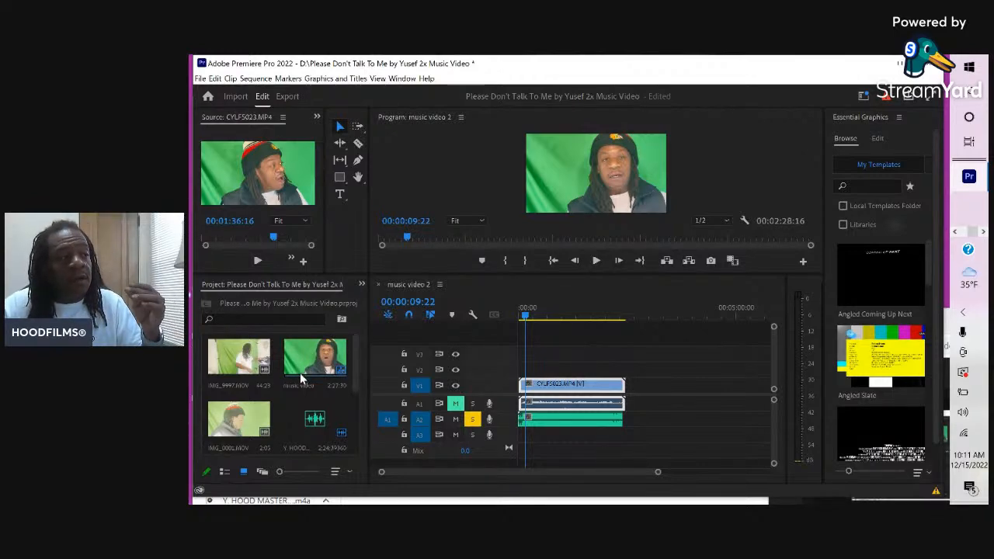
click(302, 498)
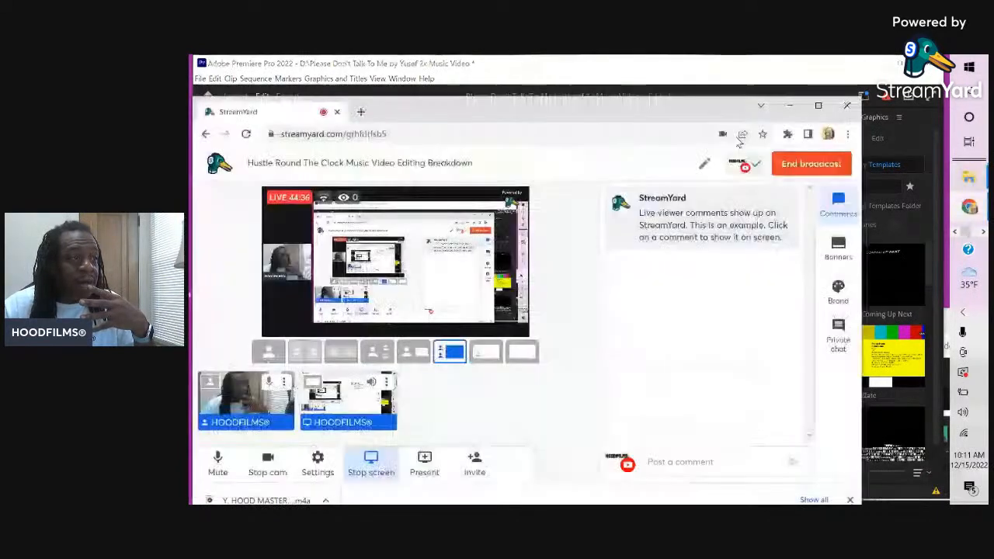
click(788, 105)
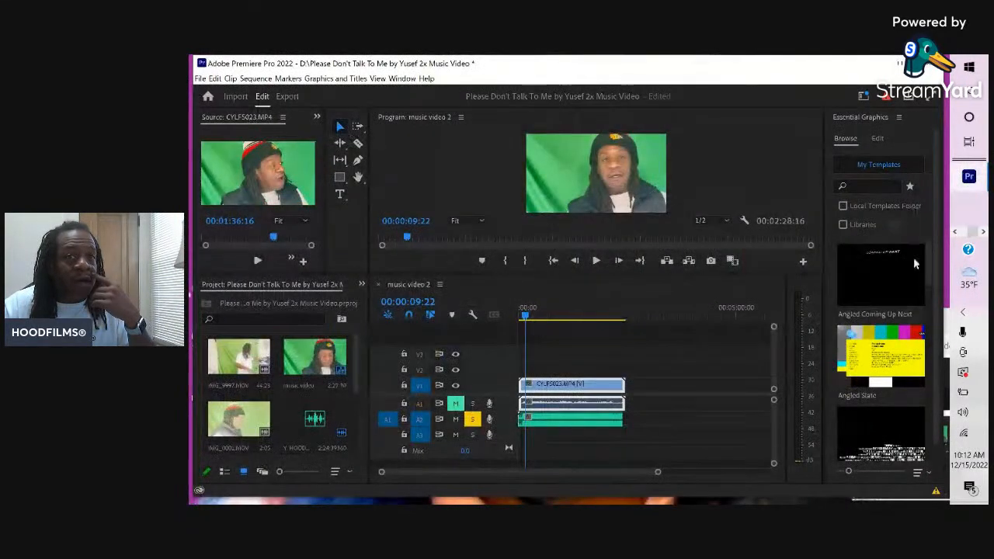
Switch to the Downloads window in File Explorer and open the downloa folder on the DATA (D:) drive.
click(963, 232)
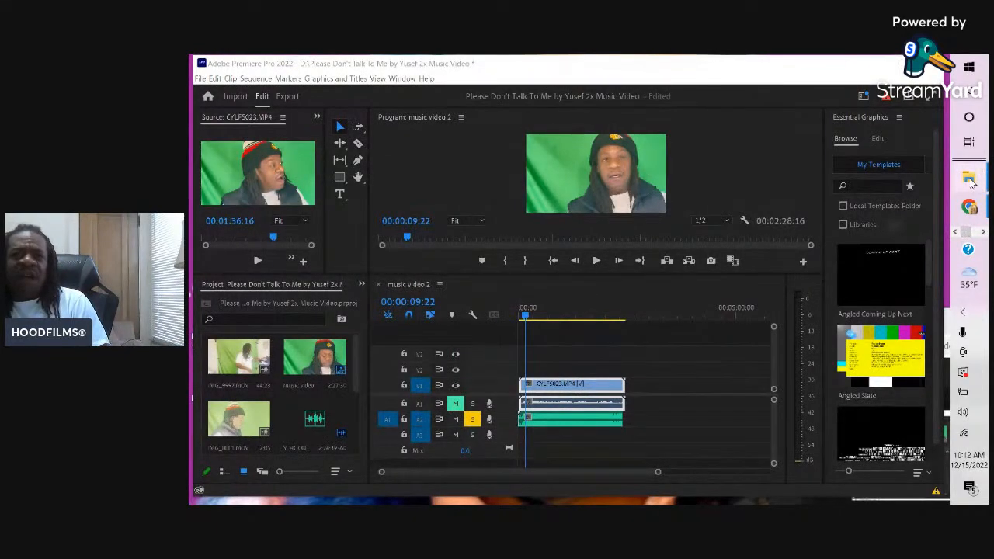
mouse_move(967, 179)
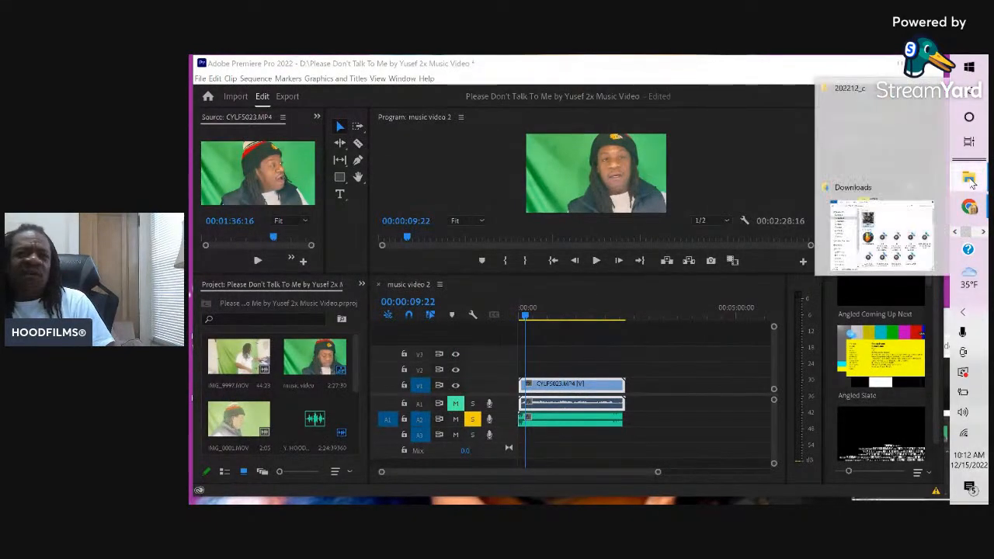
click(839, 242)
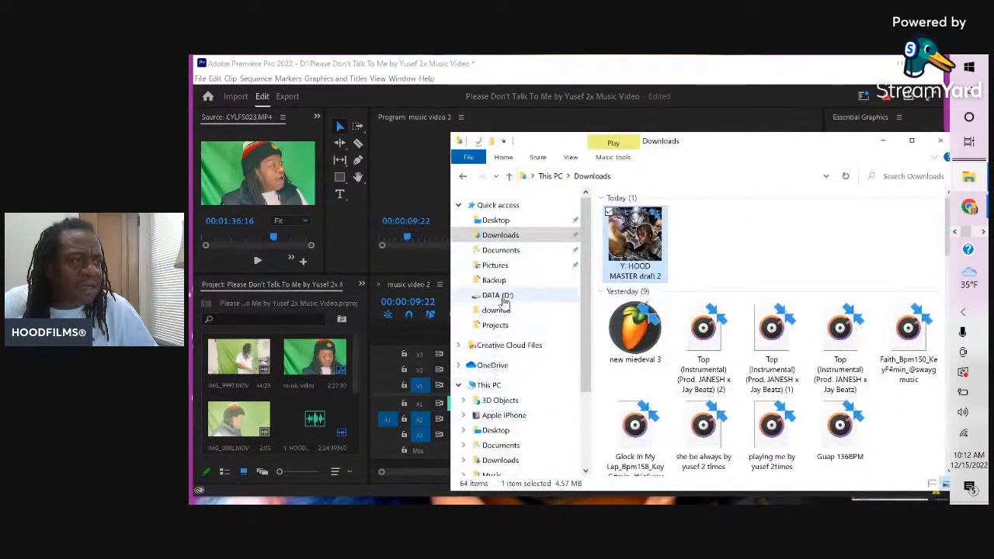
click(504, 300)
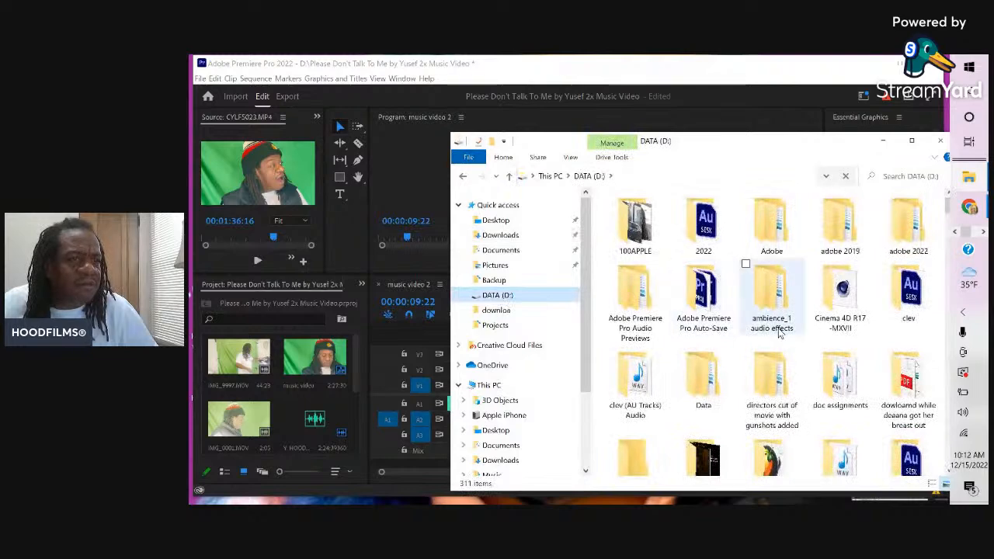
scroll(778, 326, down, 3)
scroll(780, 333, down, 2)
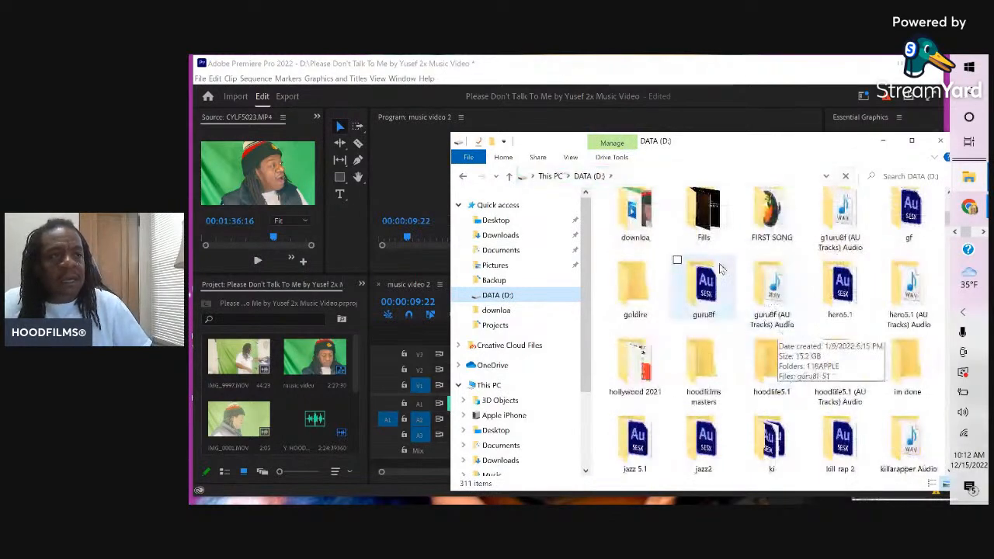
double_click(648, 224)
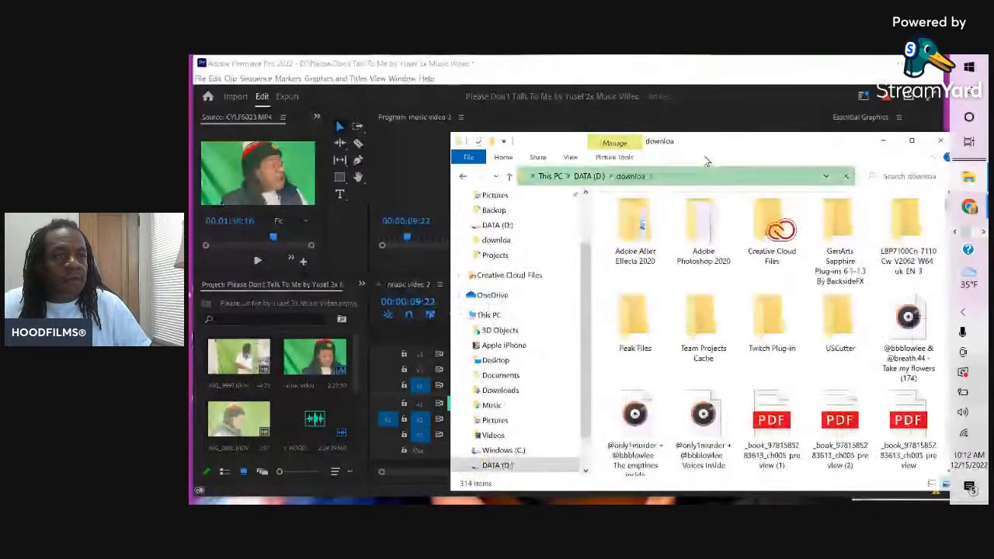
Find the round Hood Films logo IMG_0872 in the downloa folder and import it into the Premiere Pro project.
scroll(729, 229, down, 5)
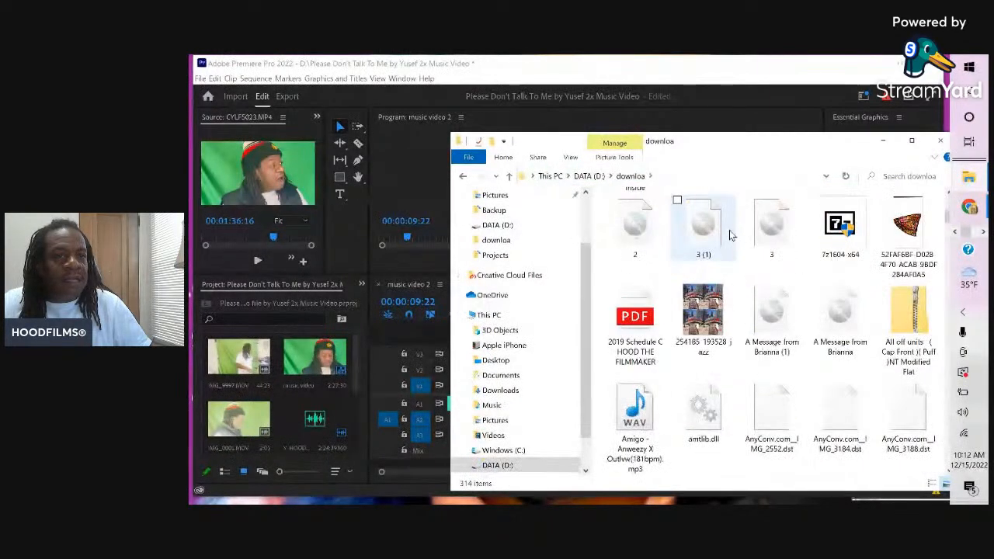
scroll(730, 230, down, 3)
scroll(729, 230, up, 3)
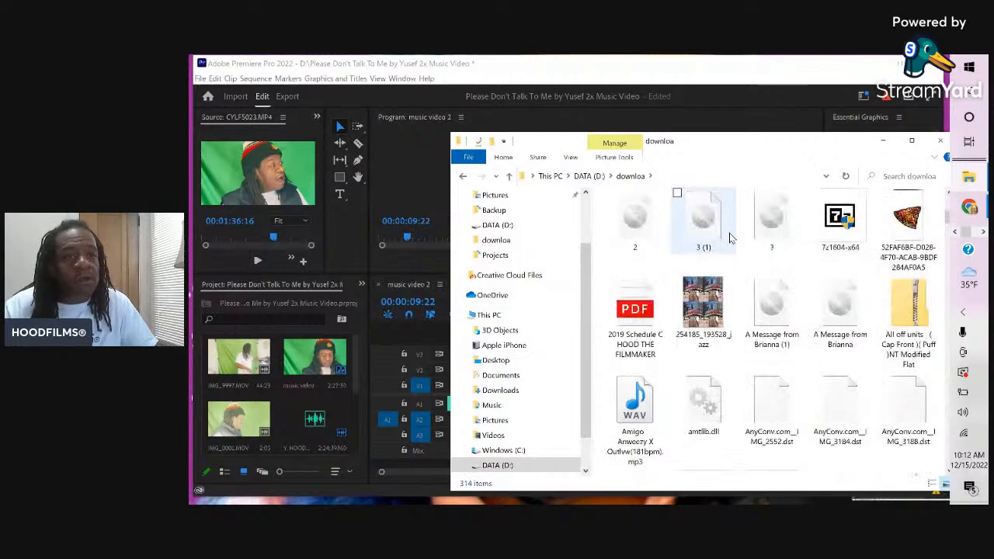
scroll(729, 237, down, 5)
scroll(729, 237, up, 2)
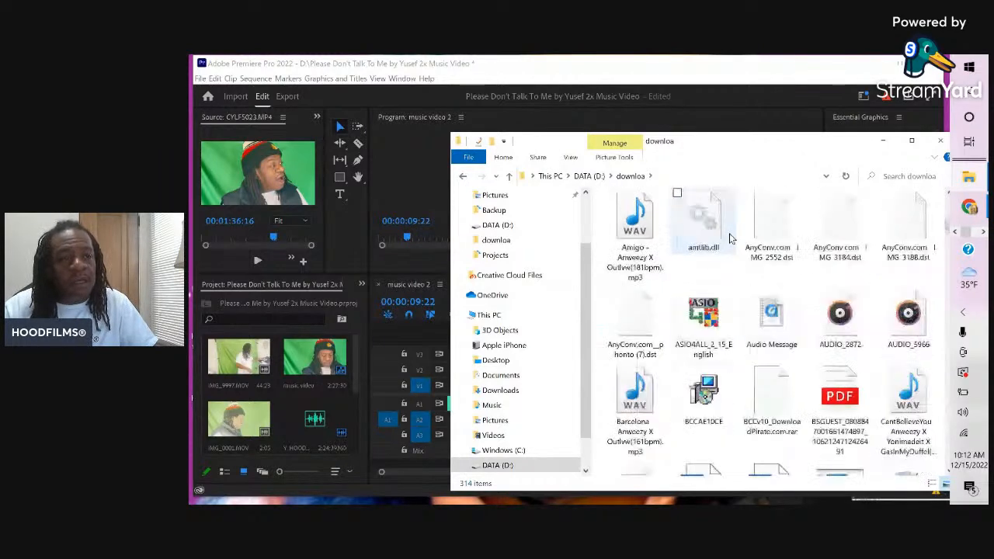
scroll(729, 237, down, 5)
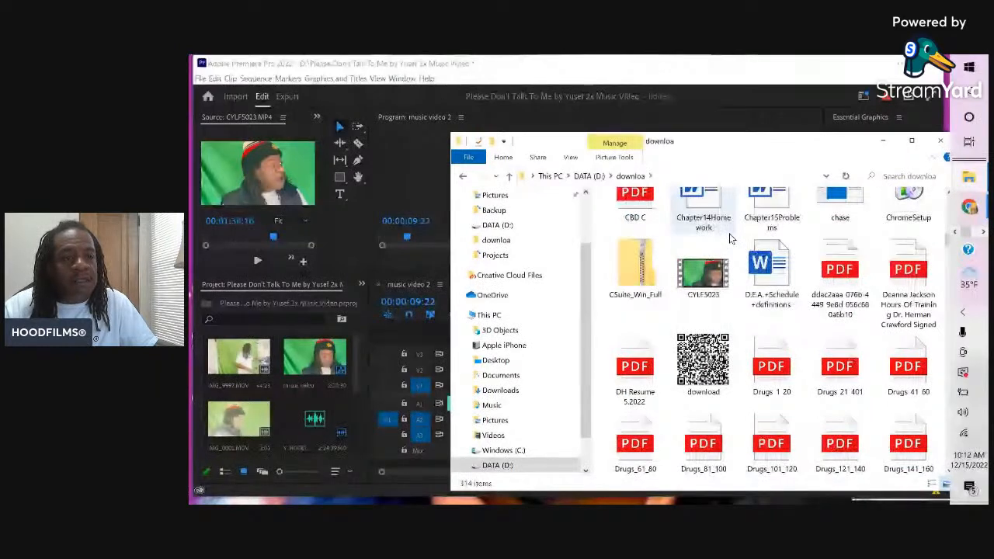
scroll(730, 238, down, 4)
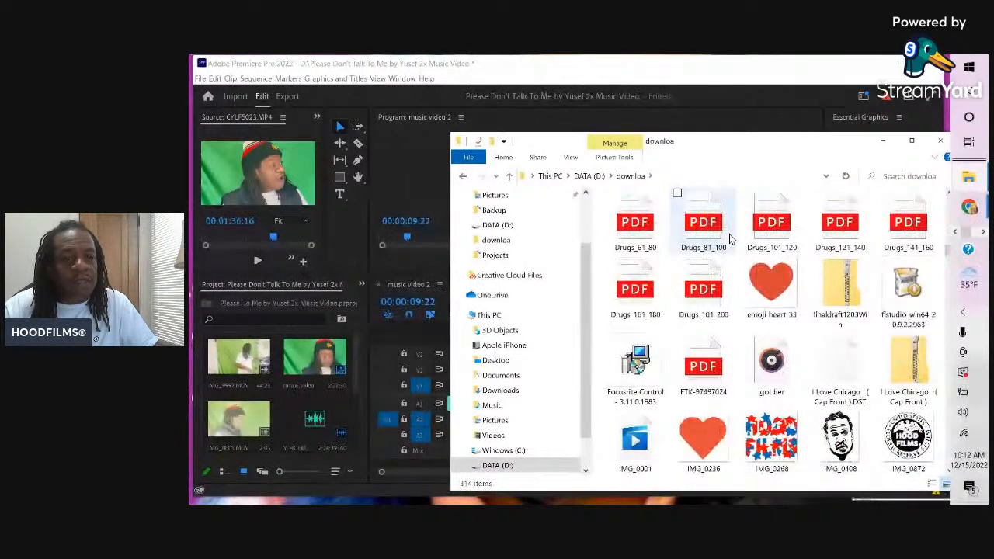
click(917, 439)
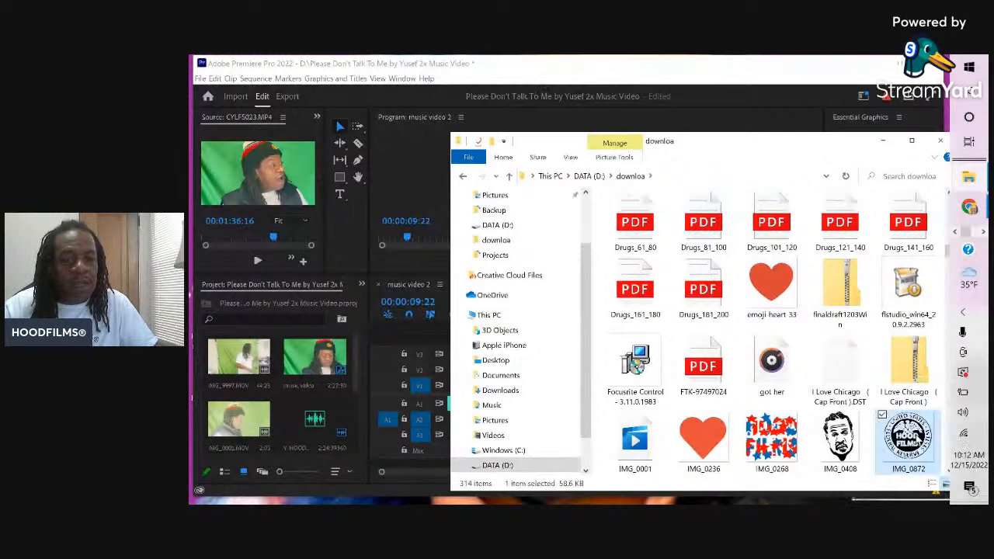
drag(912, 441, 278, 410)
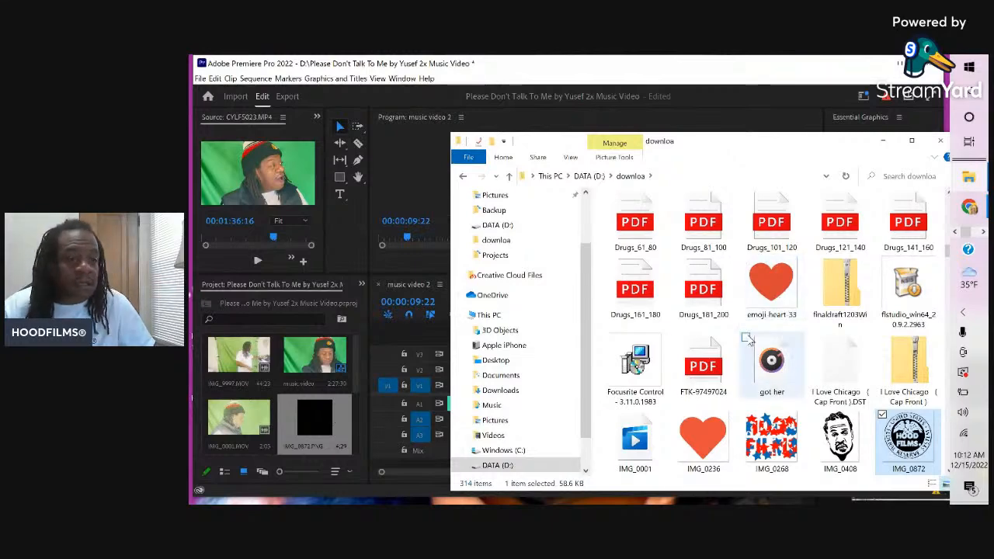
Import the SELF MADE OLOGY image IMG_3184 and the yellow-background portrait IMG_4167 from the downloa folder into the project.
scroll(750, 332, down, 5)
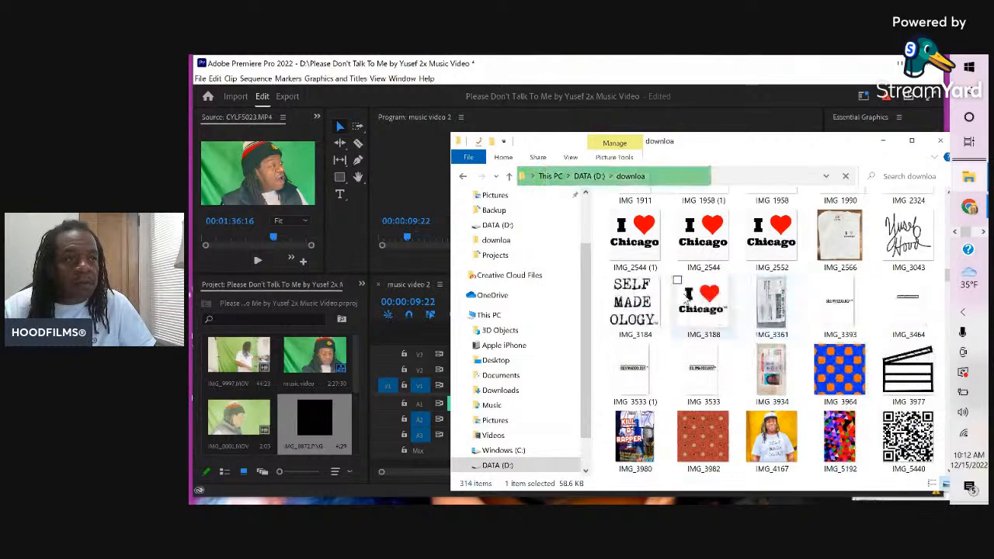
drag(634, 250, 300, 422)
drag(633, 307, 359, 424)
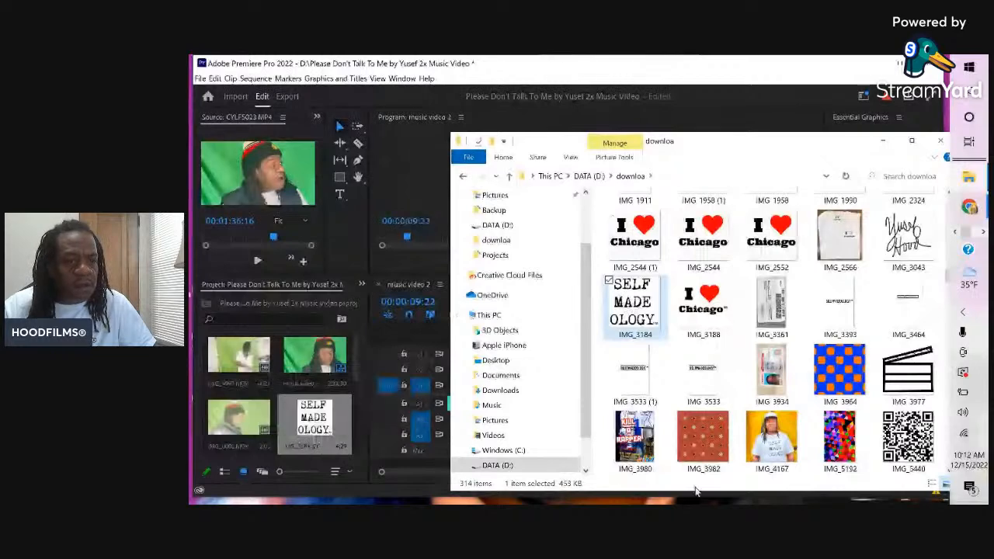
drag(751, 439, 319, 419)
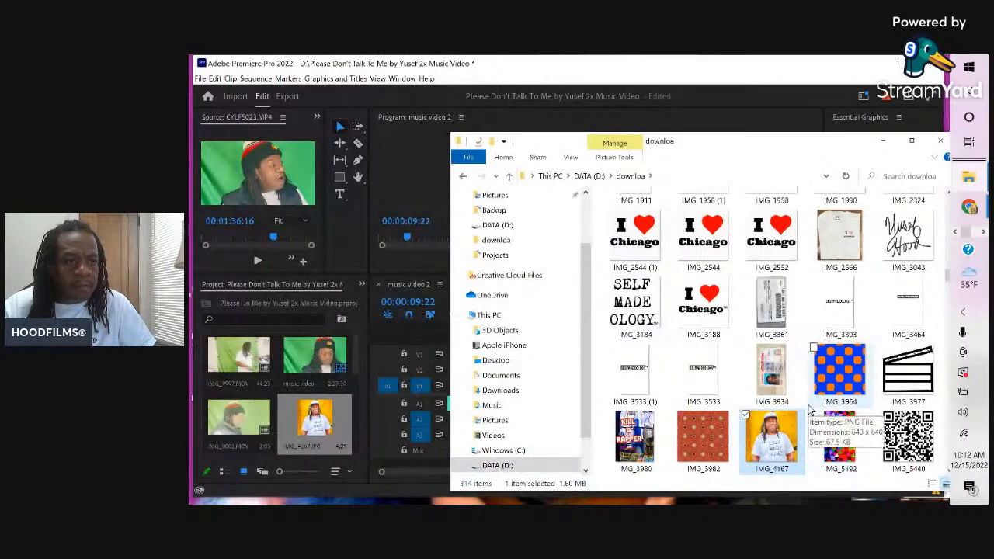
scroll(810, 409, down, 3)
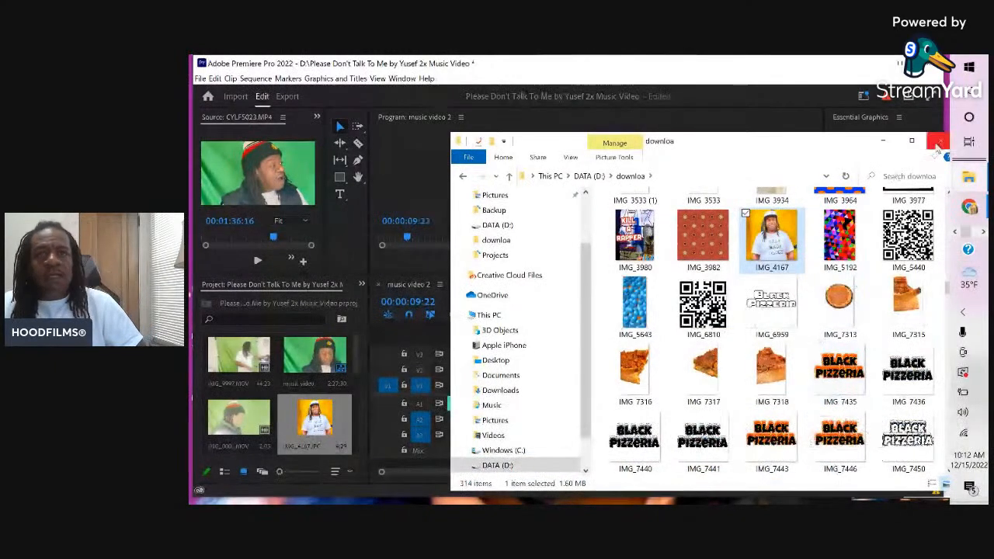
Close the downloa folder window and display the Effects panel in place of the project bin in Premiere Pro.
drag(828, 146, 790, 150)
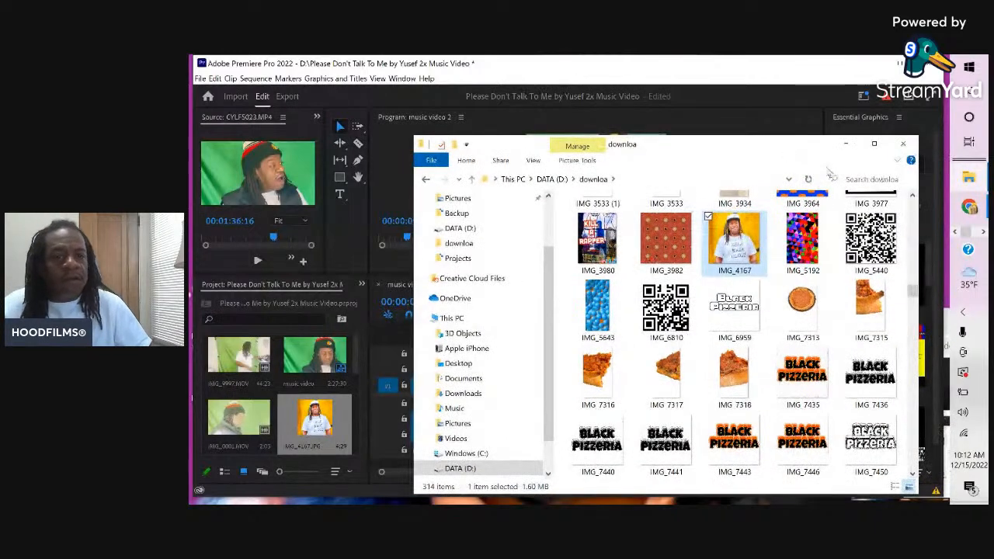
click(891, 151)
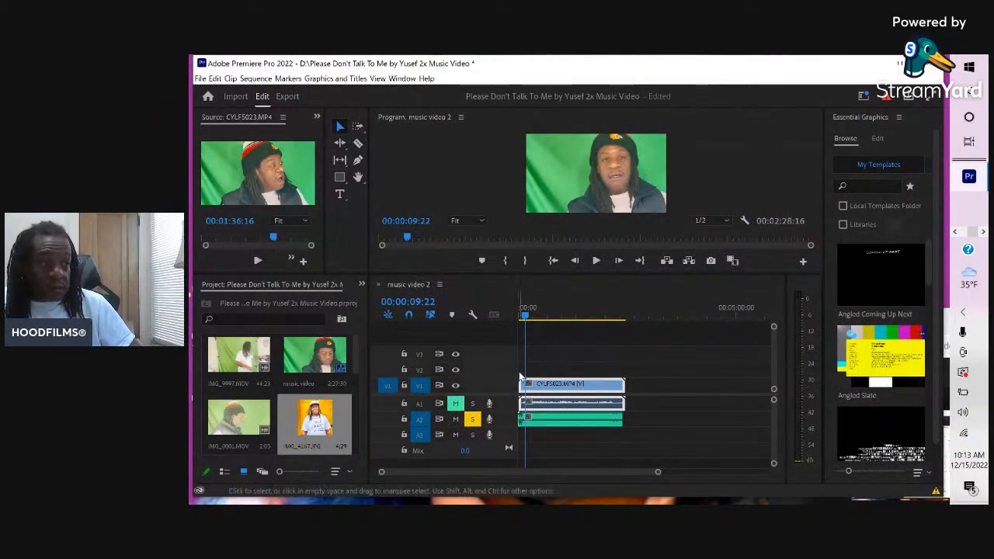
click(360, 285)
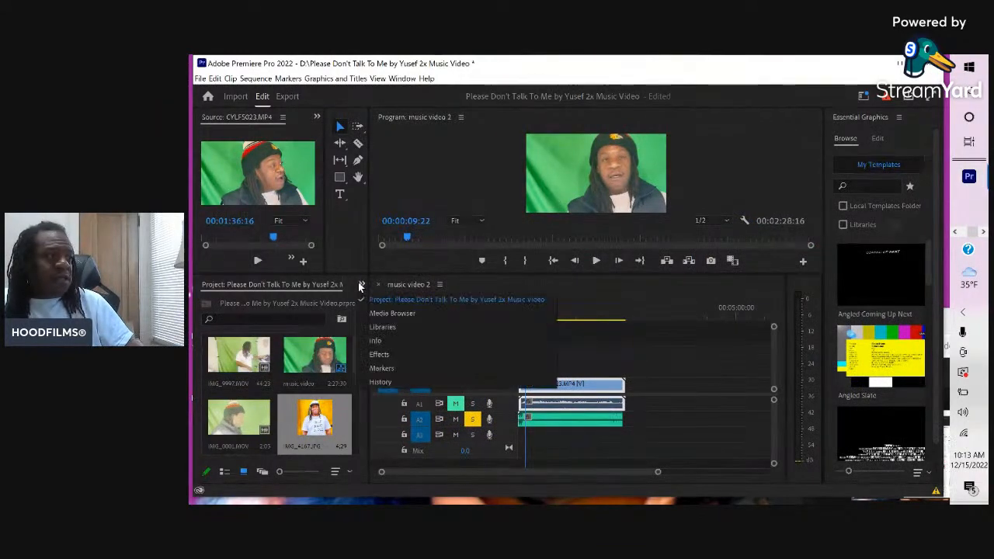
click(379, 357)
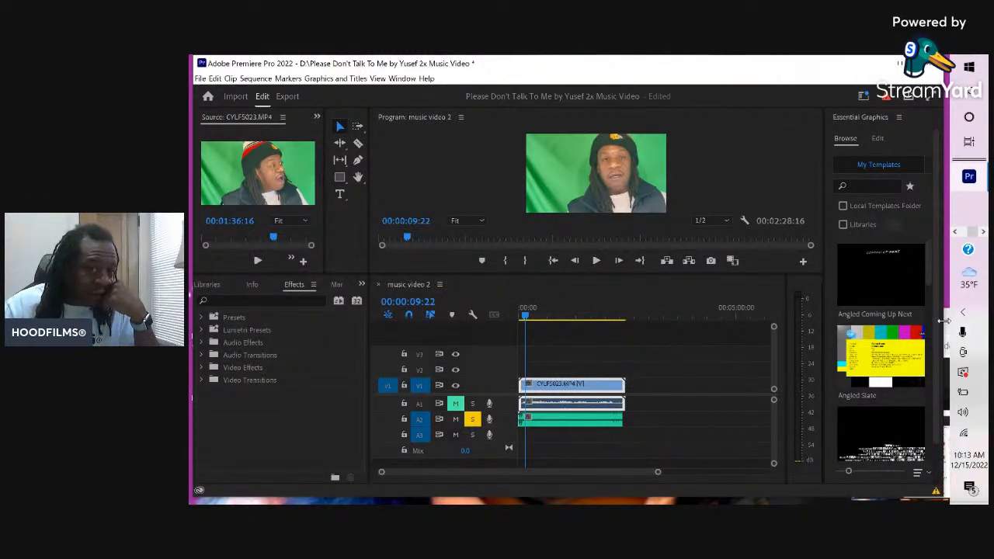
Close the browser window showing the Hoodfilms Stuff folder in Dropbox.
mouse_move(950, 321)
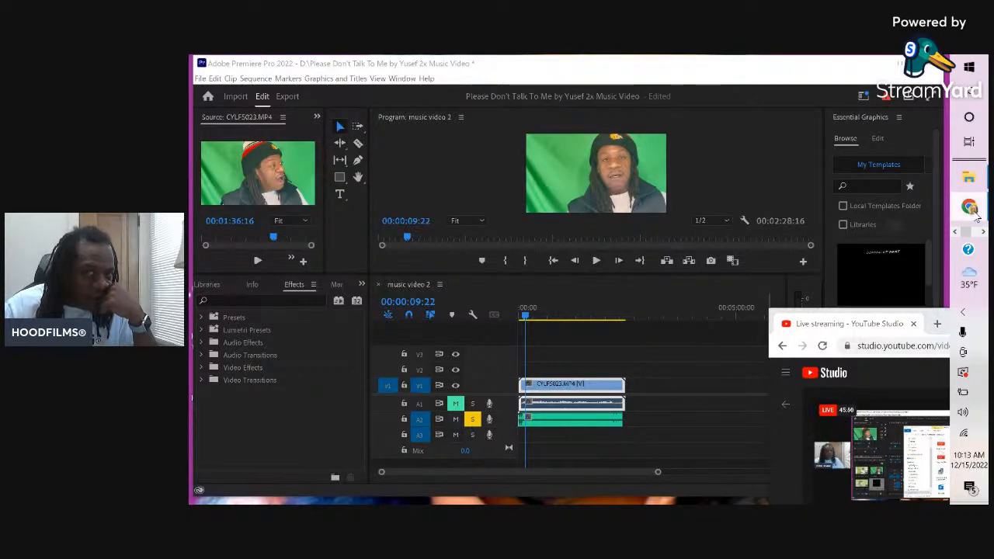
mouse_move(970, 207)
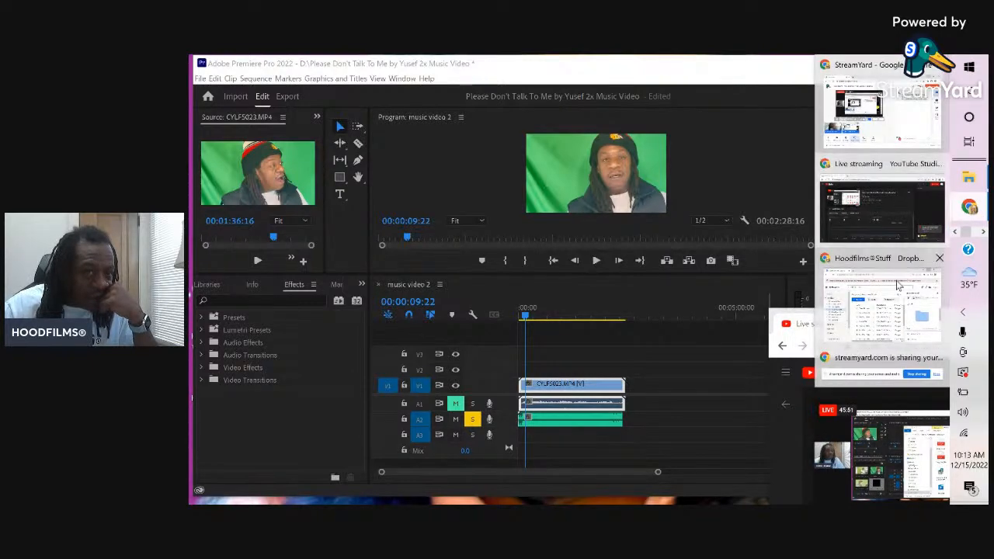
click(939, 258)
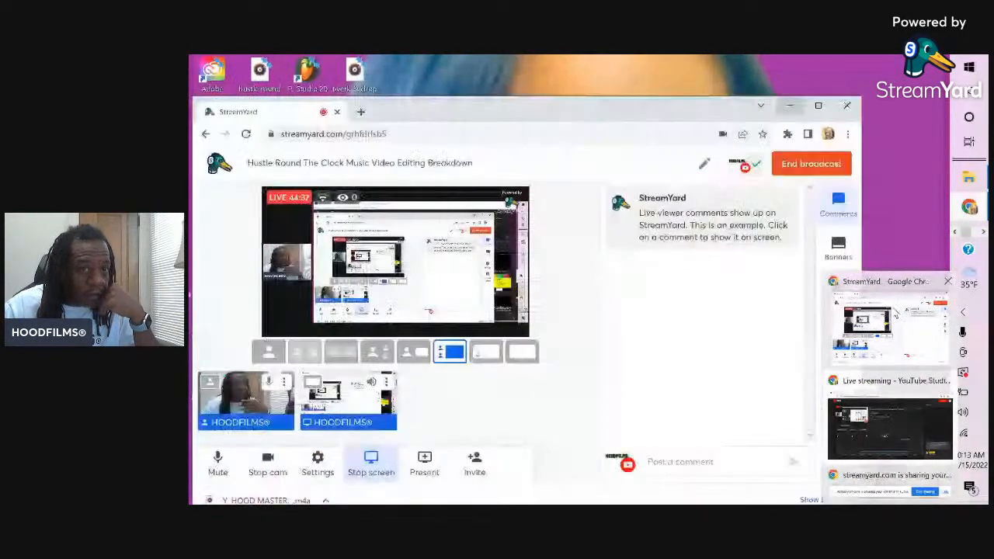
Bring up the StreamYard window and park it mostly off-screen over YouTube Studio, leaving the live preview and Premiere timeline visible.
click(893, 317)
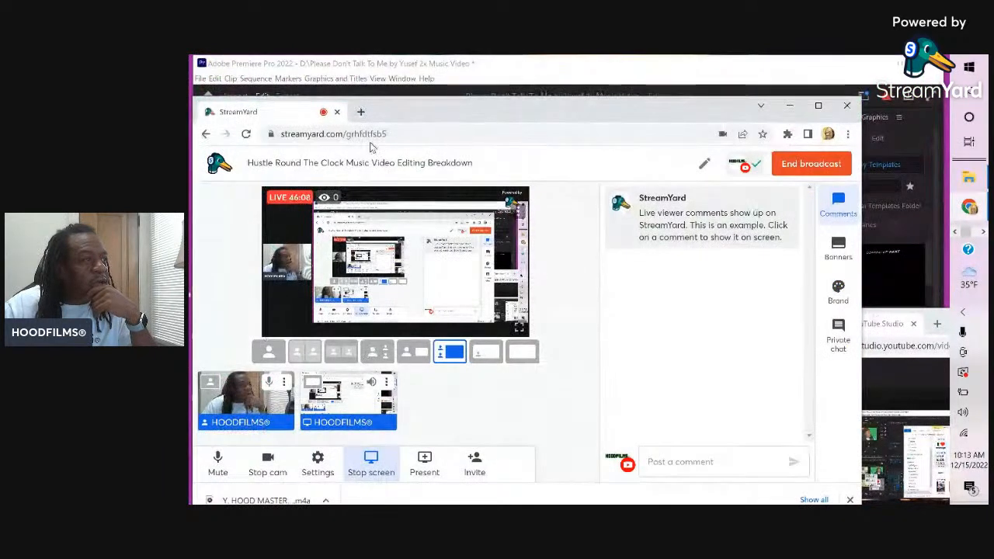
drag(373, 113, 949, 358)
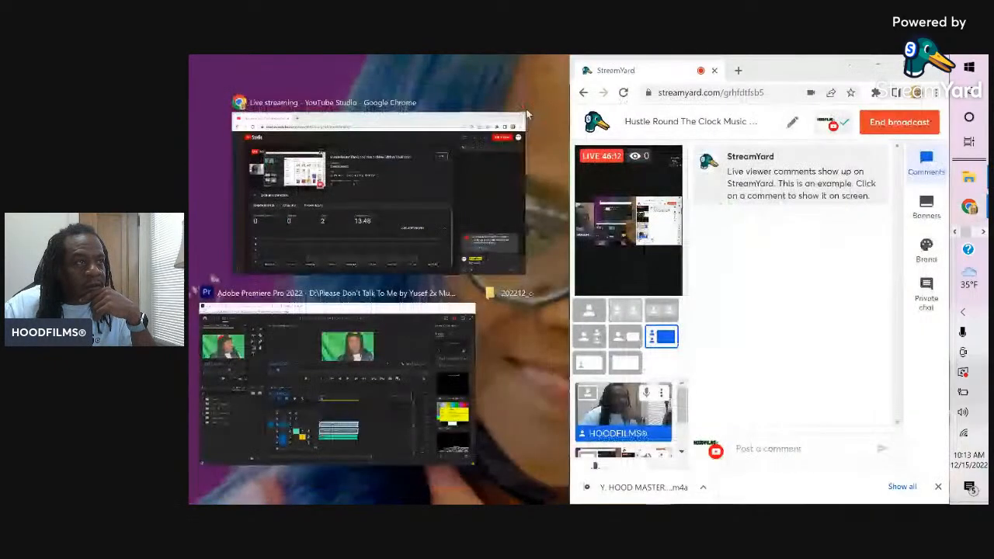
click(615, 102)
drag(758, 80, 949, 404)
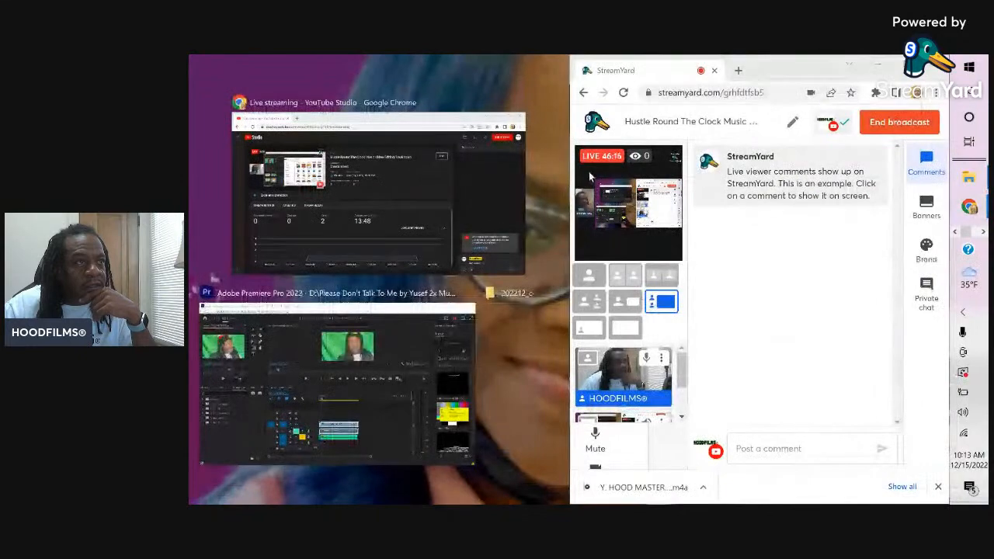
click(542, 169)
drag(748, 72, 922, 364)
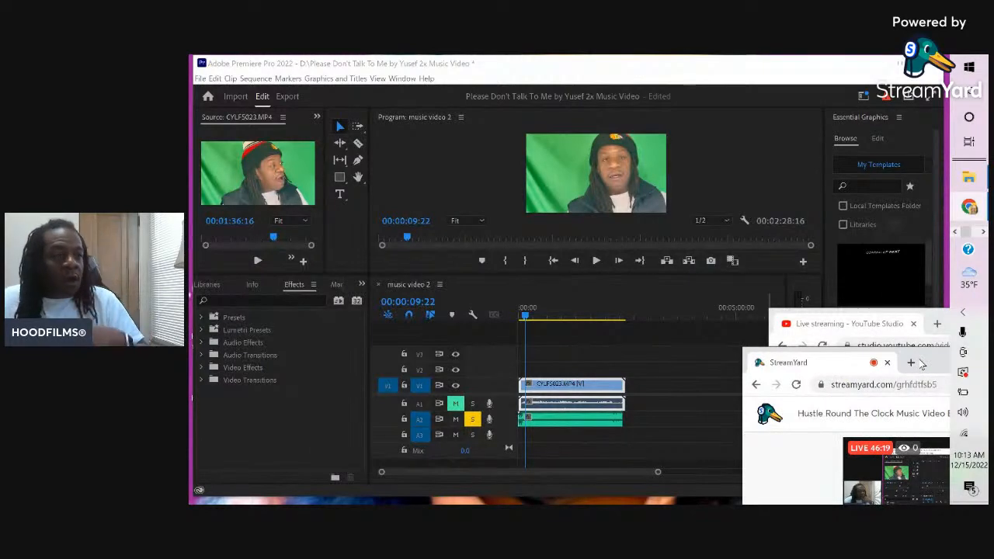
drag(922, 364, 946, 357)
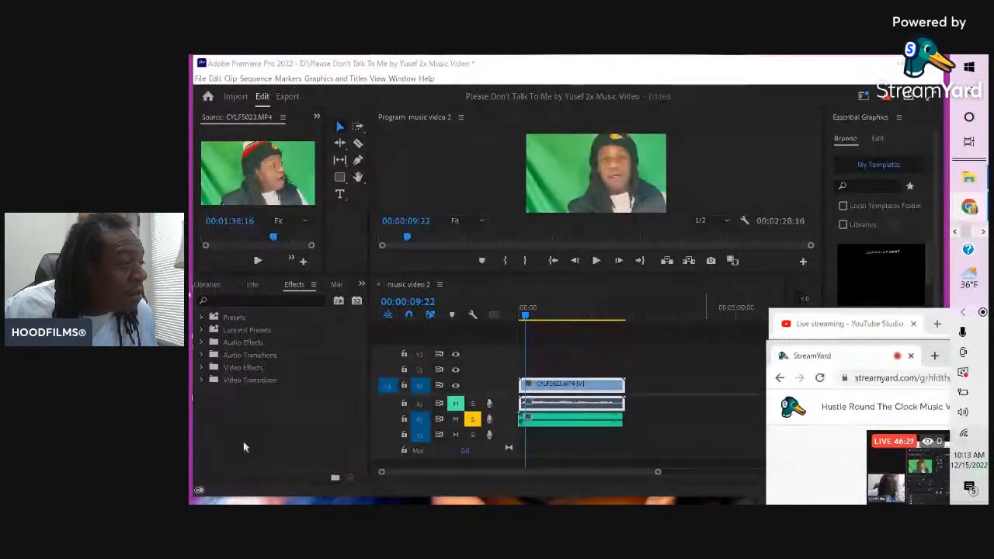
Display the project bin and place the I love Chicago image on V2 from the sequence start, extended to about the middle of the video clip.
click(361, 285)
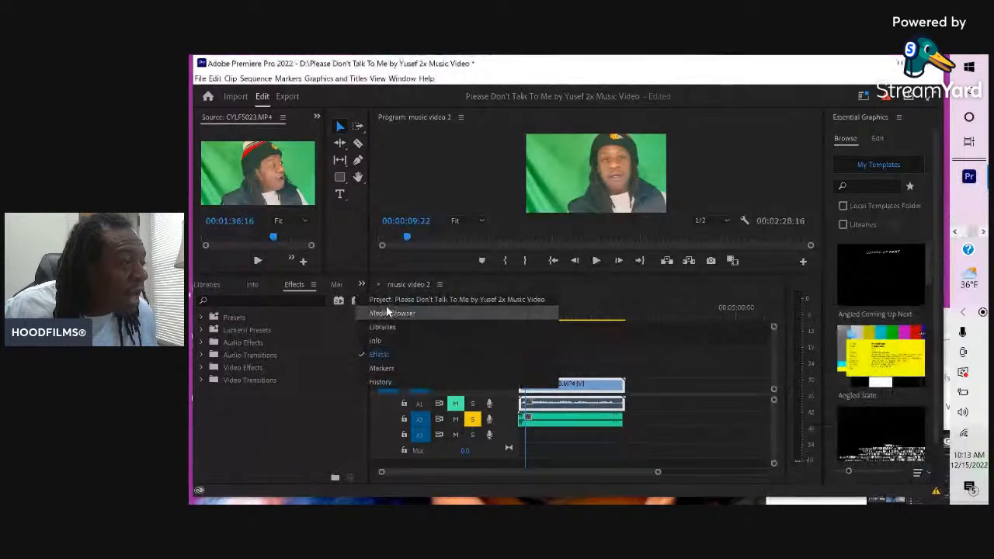
click(390, 300)
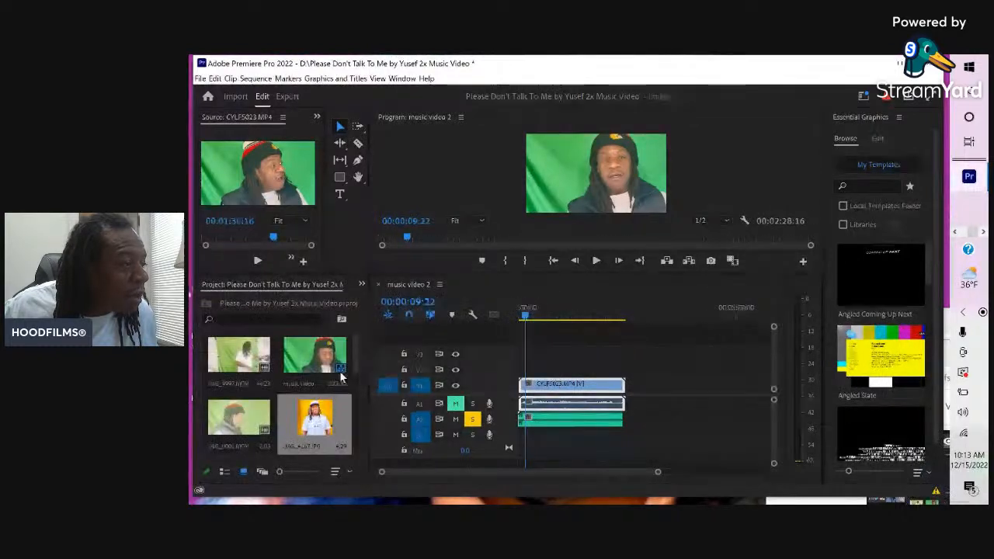
scroll(354, 373, down, 2)
scroll(350, 390, down, 1)
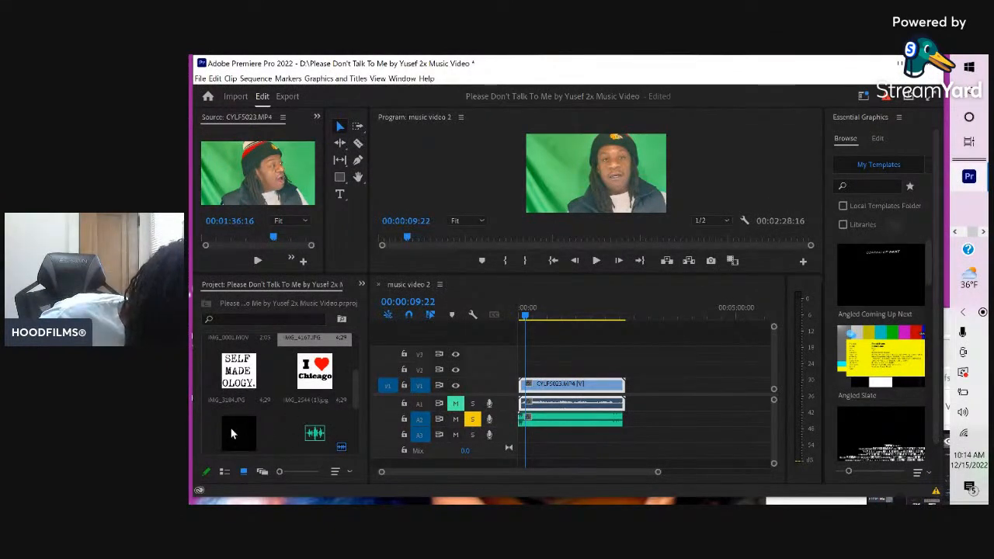
drag(314, 379, 575, 399)
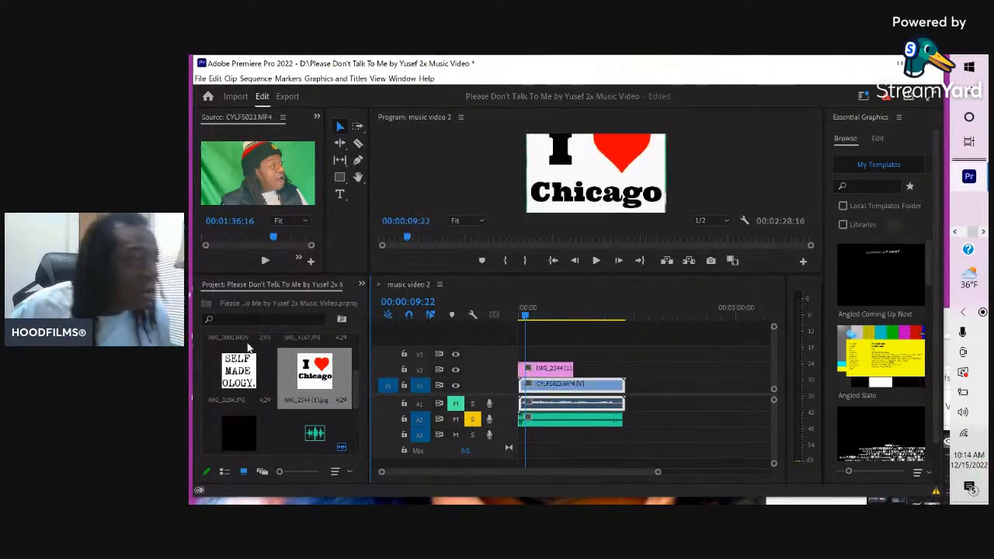
drag(238, 363, 577, 382)
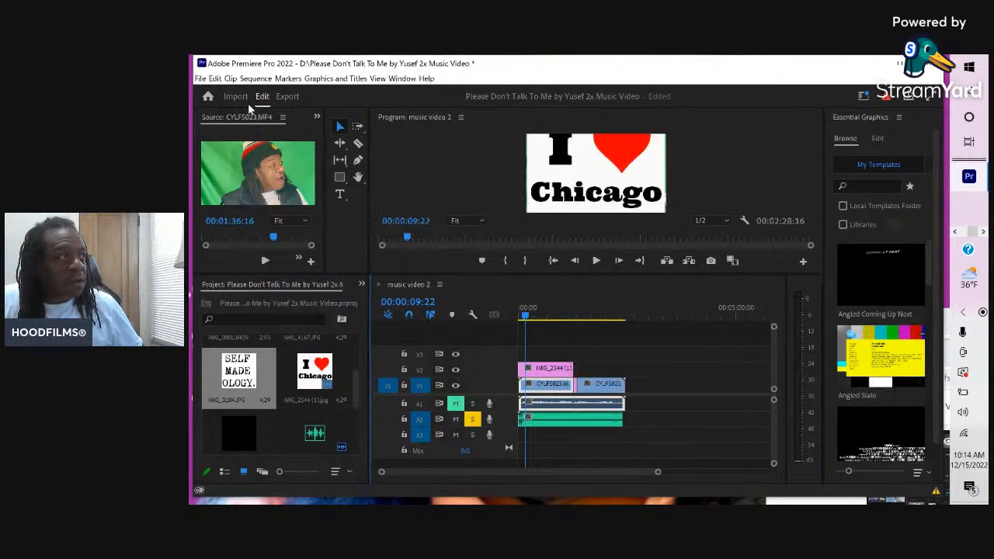
click(215, 79)
click(233, 90)
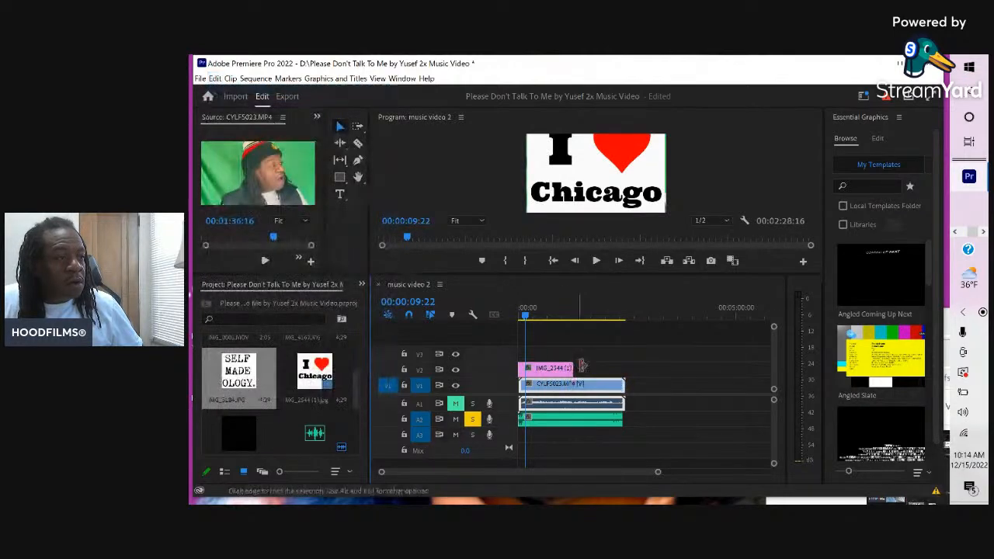
Place the SELF MADE OLOGY image on V2 directly after the I love Chicago image.
drag(250, 375, 625, 366)
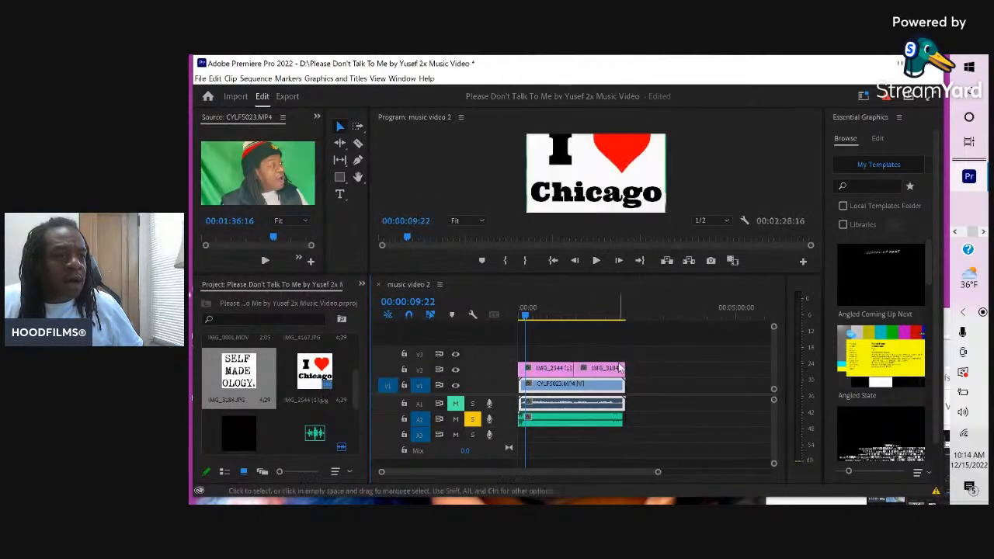
double_click(535, 371)
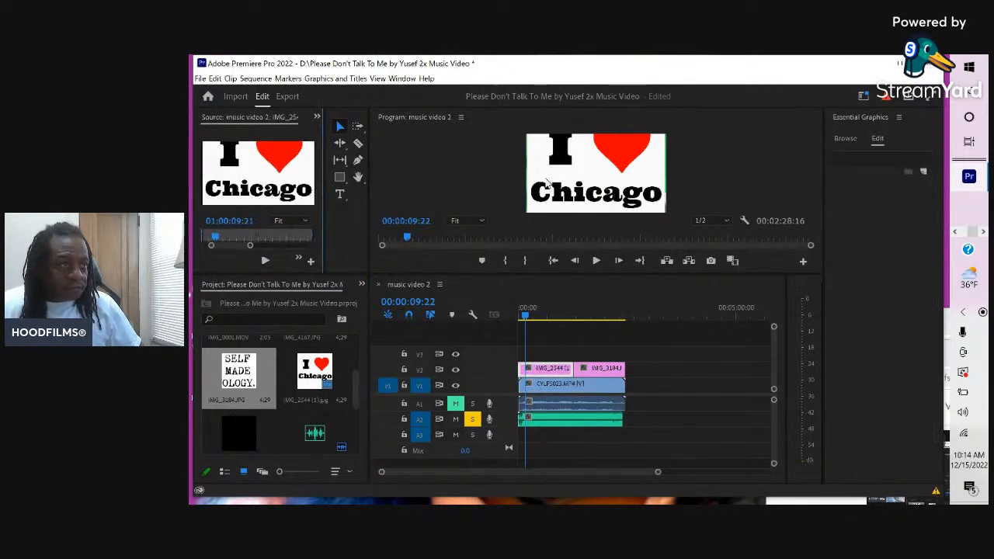
mouse_move(624, 168)
mouse_down()
mouse_move(617, 192)
mouse_move(626, 178)
mouse_up()
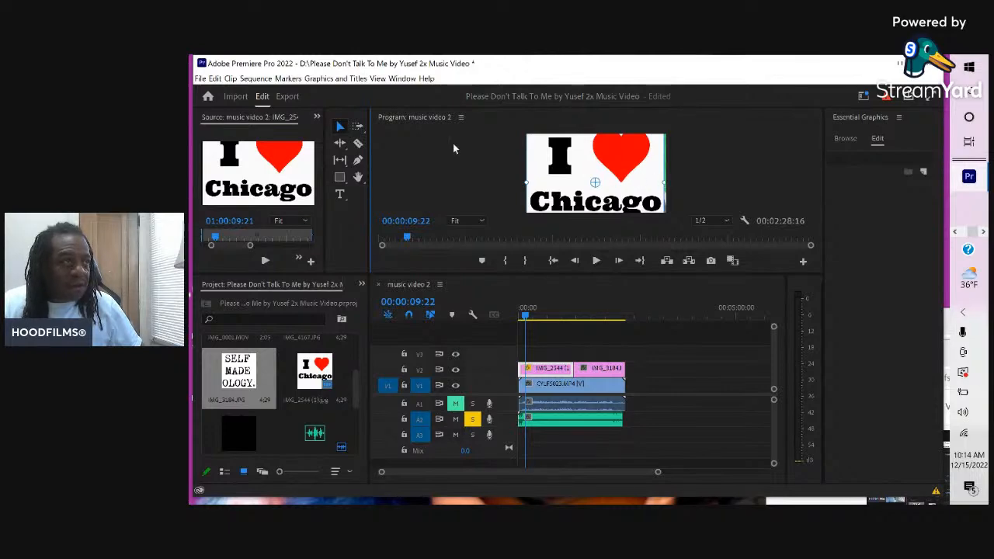
click(214, 78)
click(223, 90)
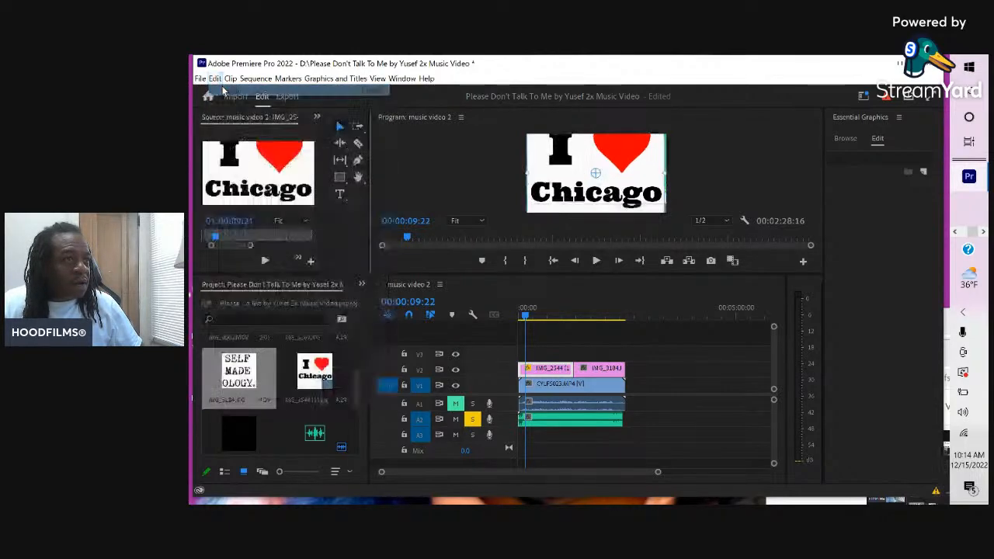
click(214, 78)
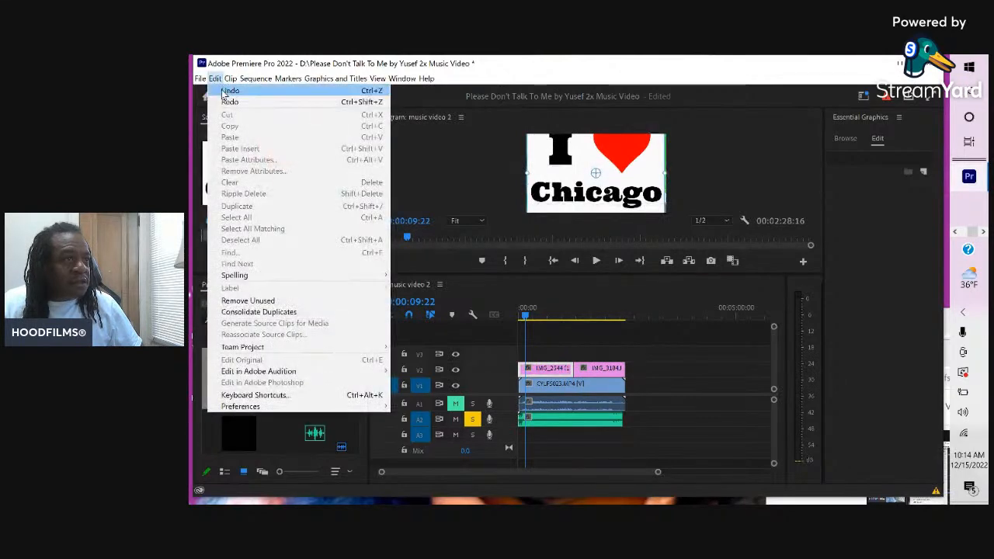
click(223, 90)
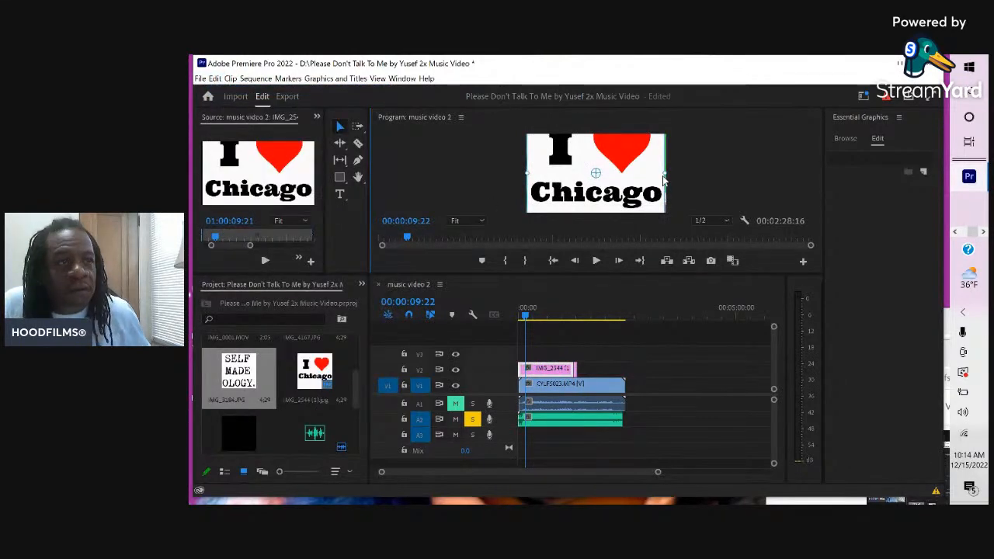
Fit the I love Chicago image to the frame's width and shift it slightly down so the whole heart shows.
drag(665, 177, 629, 180)
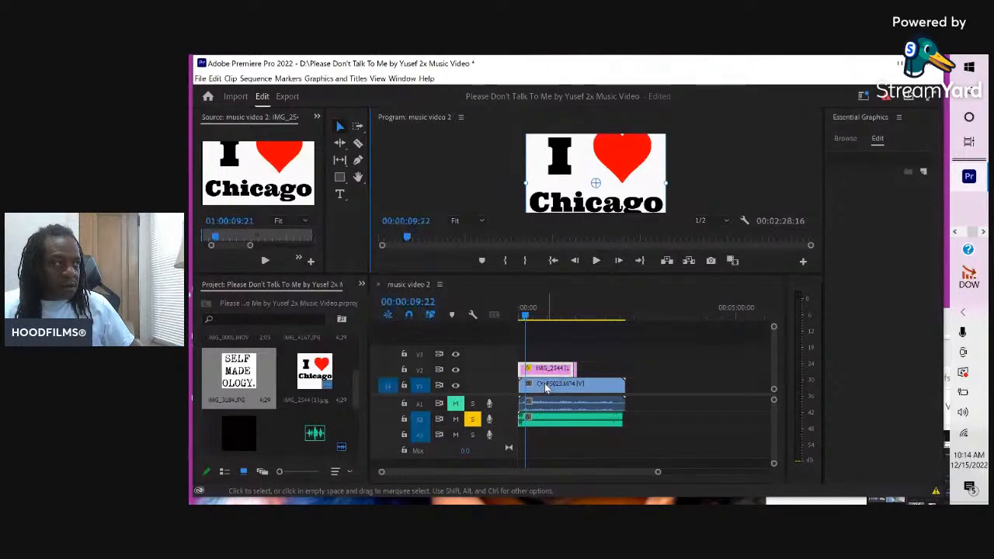
click(214, 79)
click(227, 92)
Extend the SELF MADE OLOGY image on V2 to the video clip's end, then scale it to the frame's width with SELF MADE in view.
drag(576, 369, 627, 361)
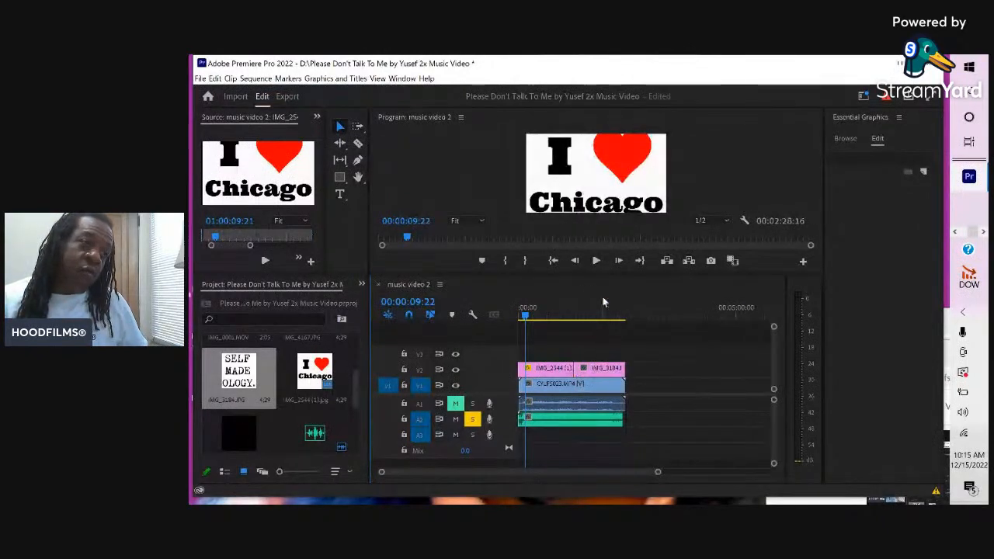
click(600, 309)
double_click(582, 159)
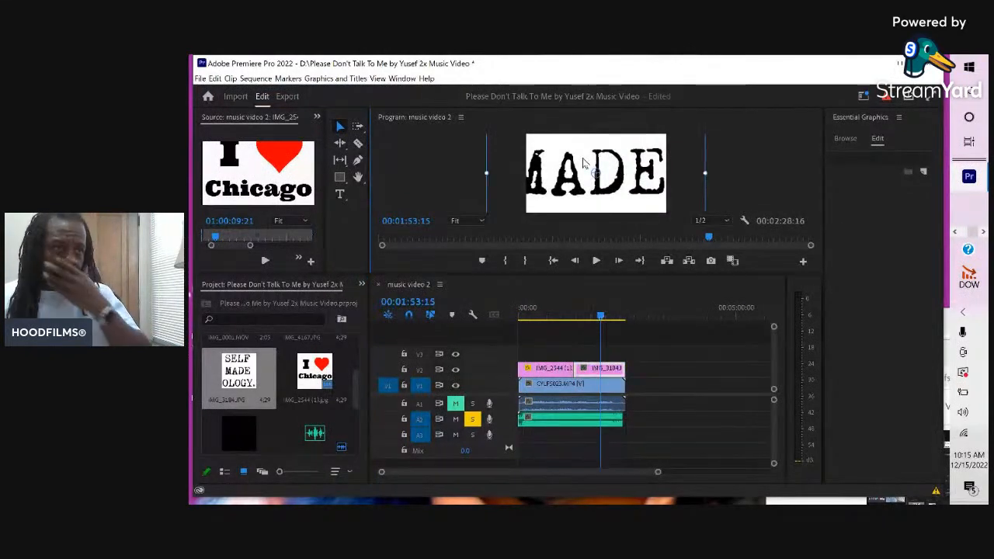
drag(705, 172, 641, 207)
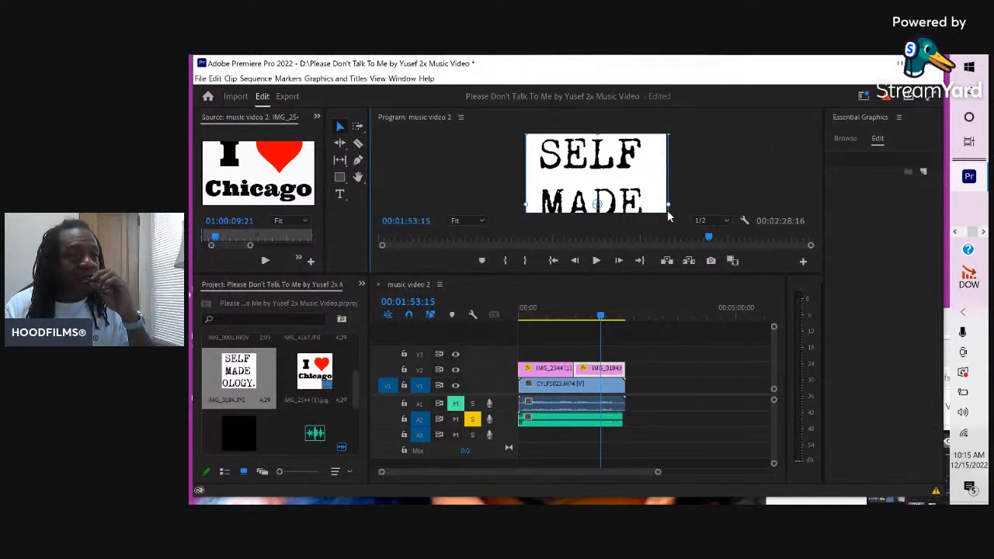
click(669, 208)
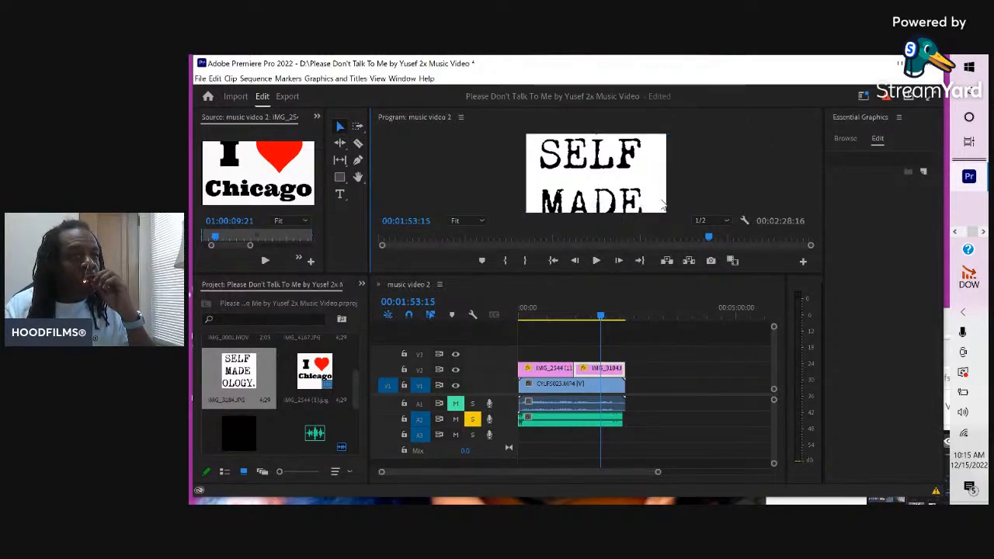
Undo the last edit and scale the SELF MADE OLOGY image down slightly in the program preview.
click(664, 207)
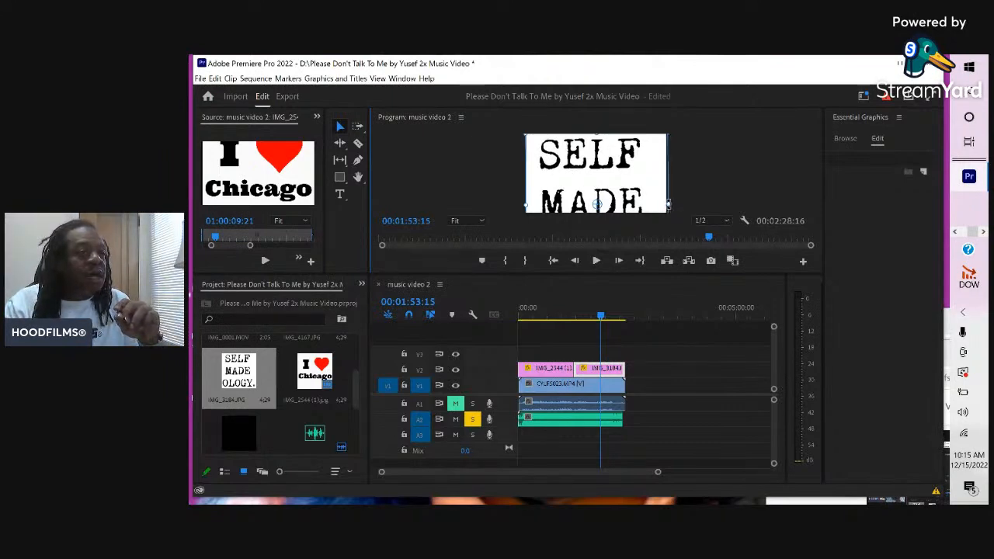
click(215, 78)
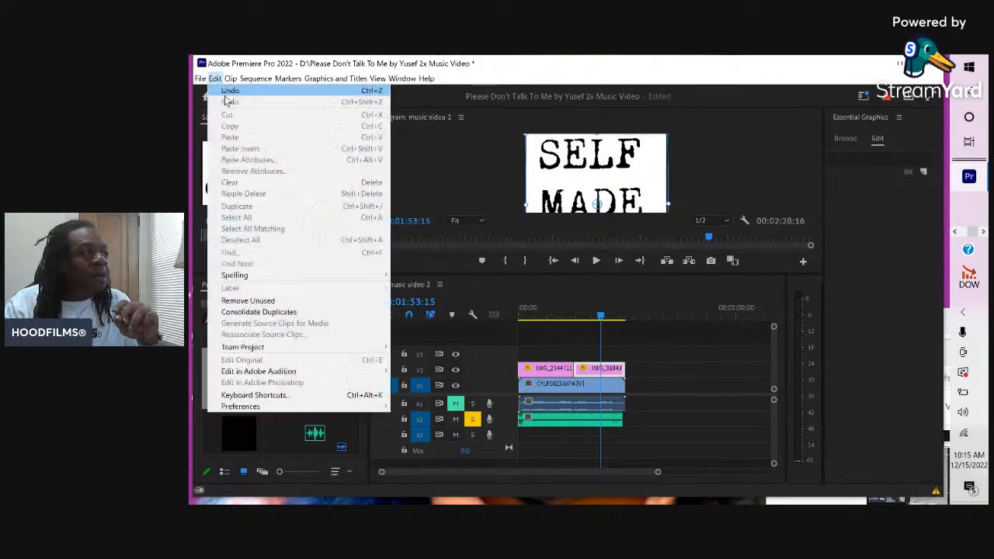
click(228, 91)
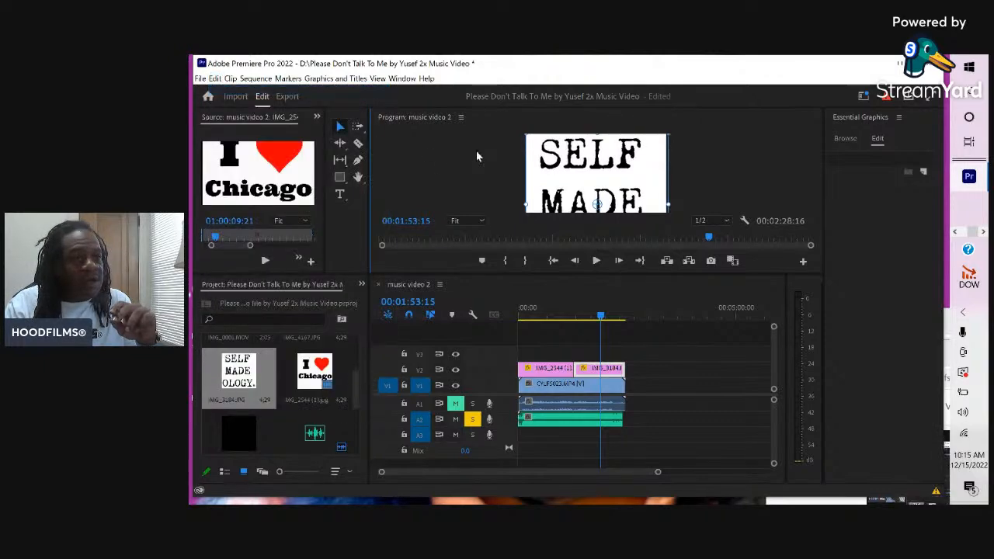
drag(668, 205, 637, 197)
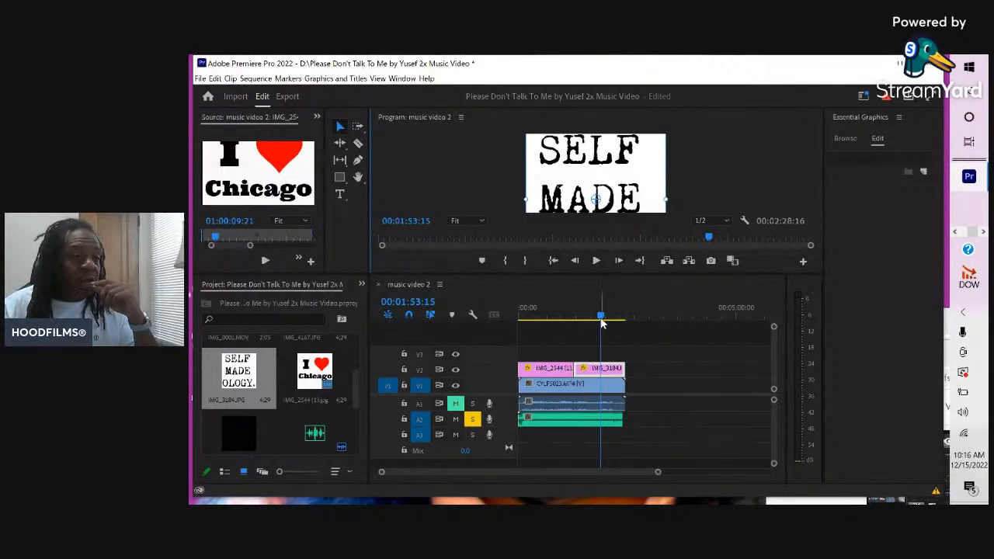
With the playhead at 00:00:56:19, unlink the video clip on V1 from its audio and delete that audio from A1.
drag(591, 320, 559, 318)
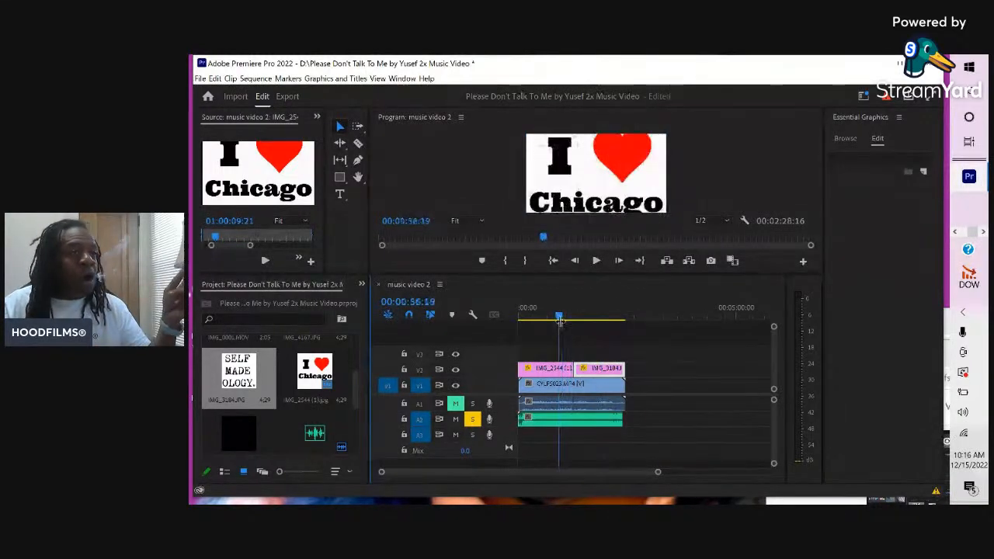
click(540, 385)
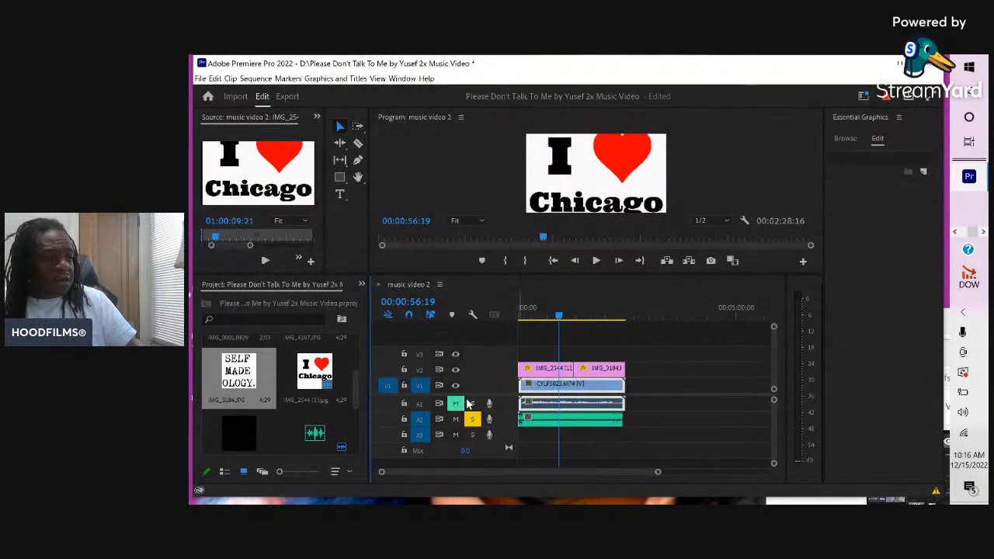
right_click(533, 404)
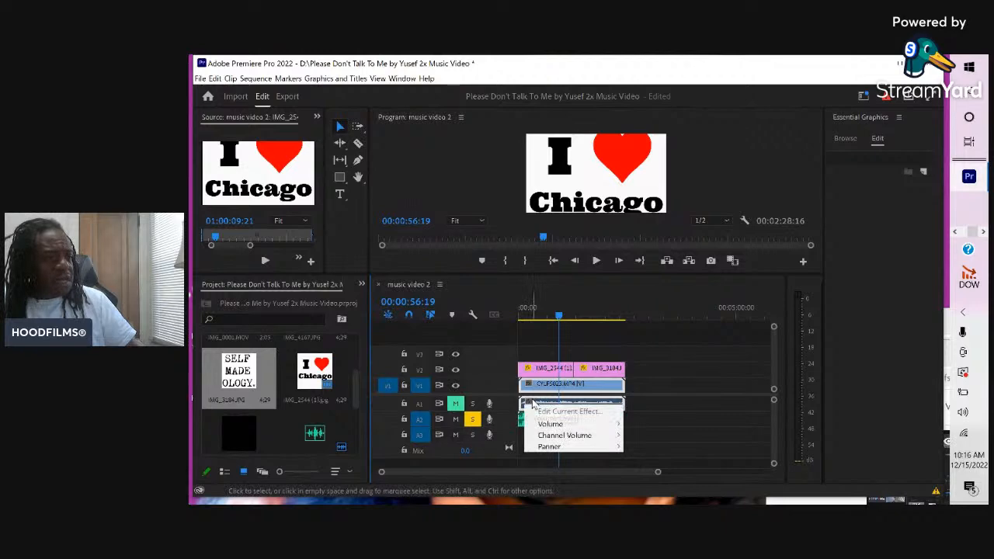
right_click(539, 389)
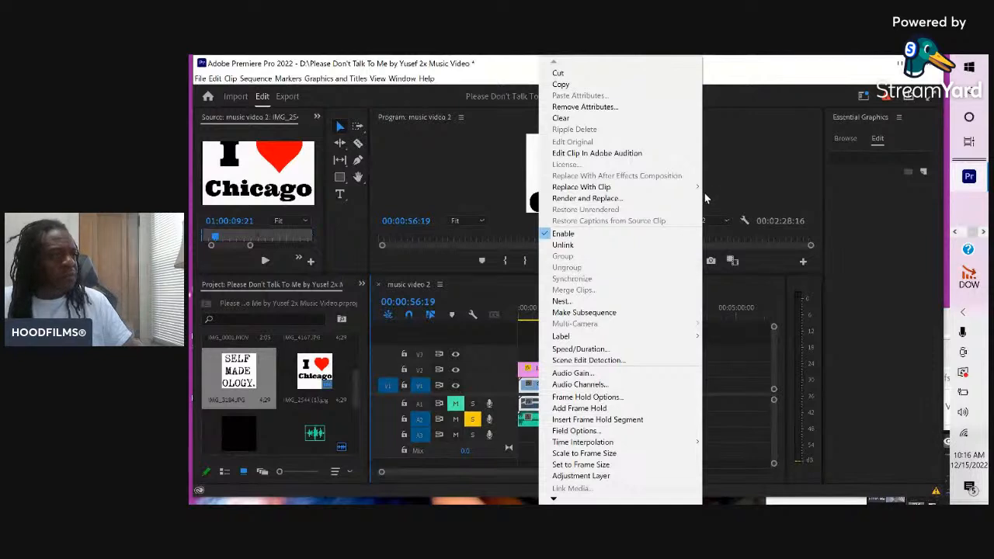
click(565, 244)
click(565, 403)
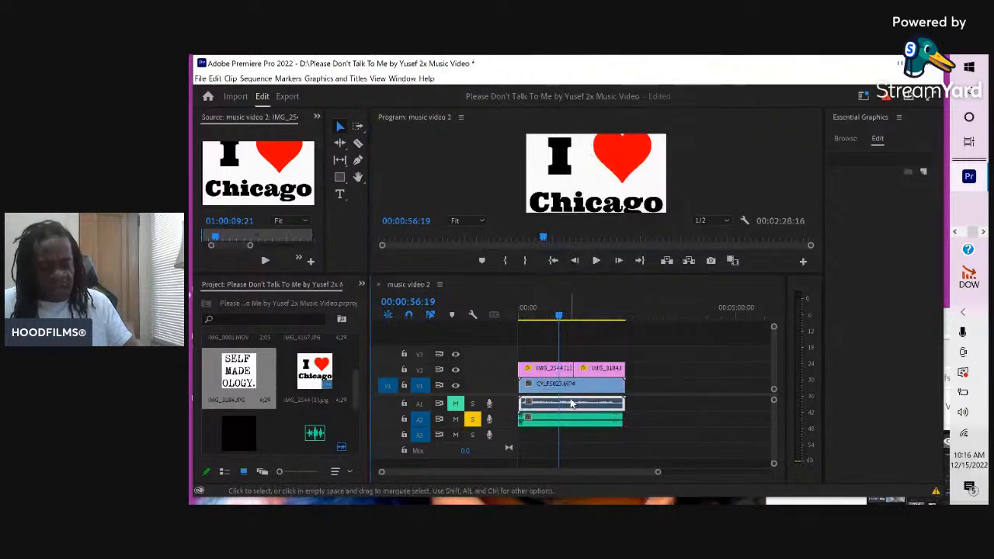
key(Delete)
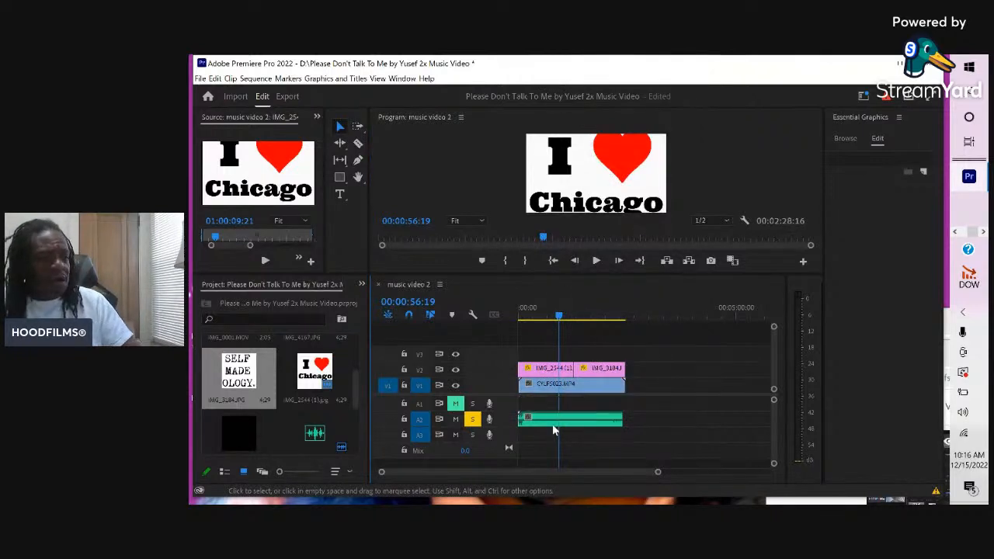
Move the green music clip from A2 up to A1, turning off the A2 solo and the A1 mute.
drag(636, 443, 549, 404)
click(472, 418)
click(456, 403)
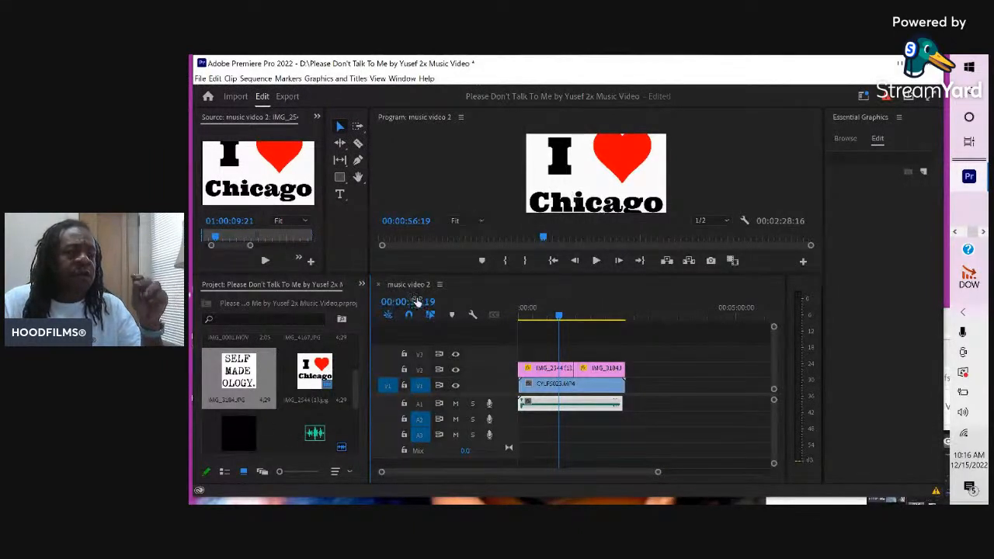
Place the green-screen clip on V2 above the two image clips on V1, play it briefly, and save the project.
drag(540, 390, 579, 370)
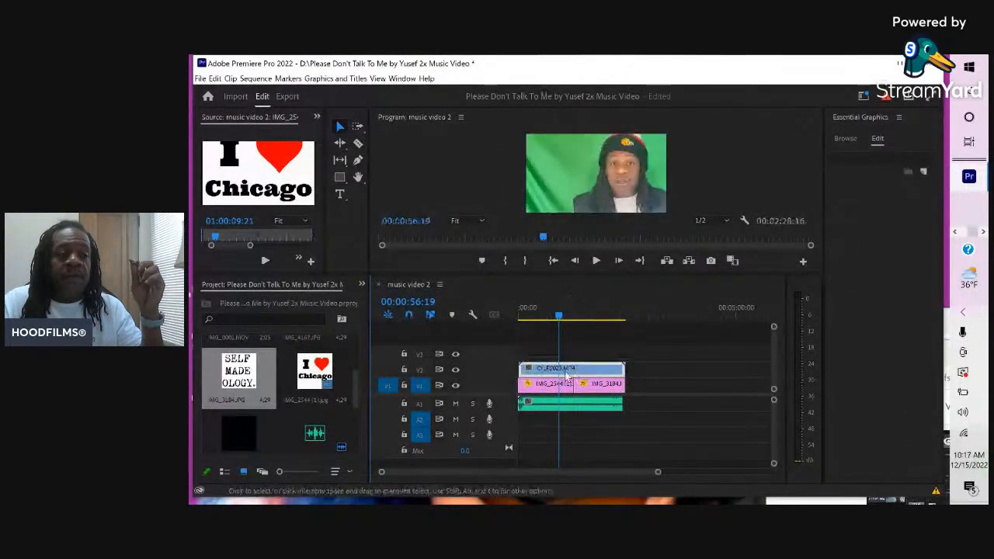
key(space)
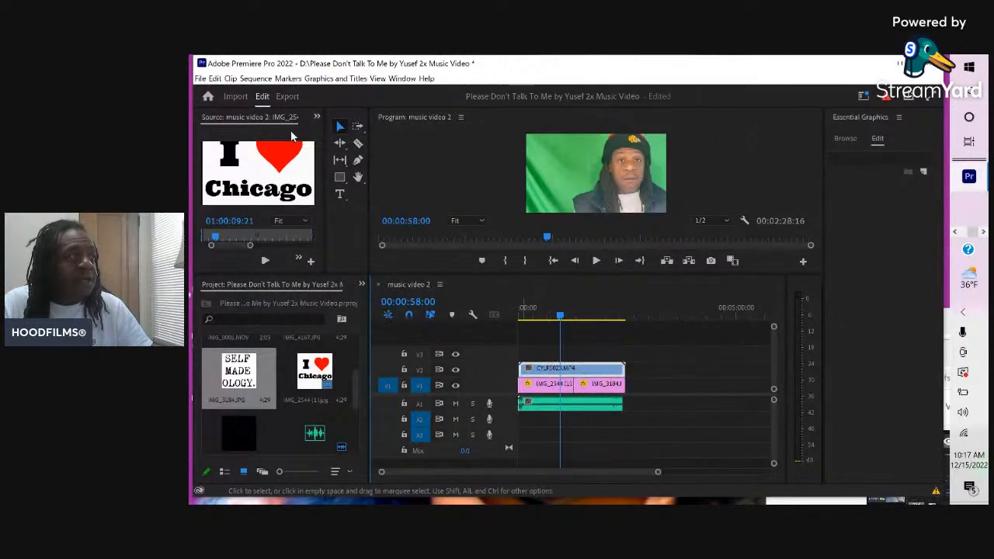
click(200, 78)
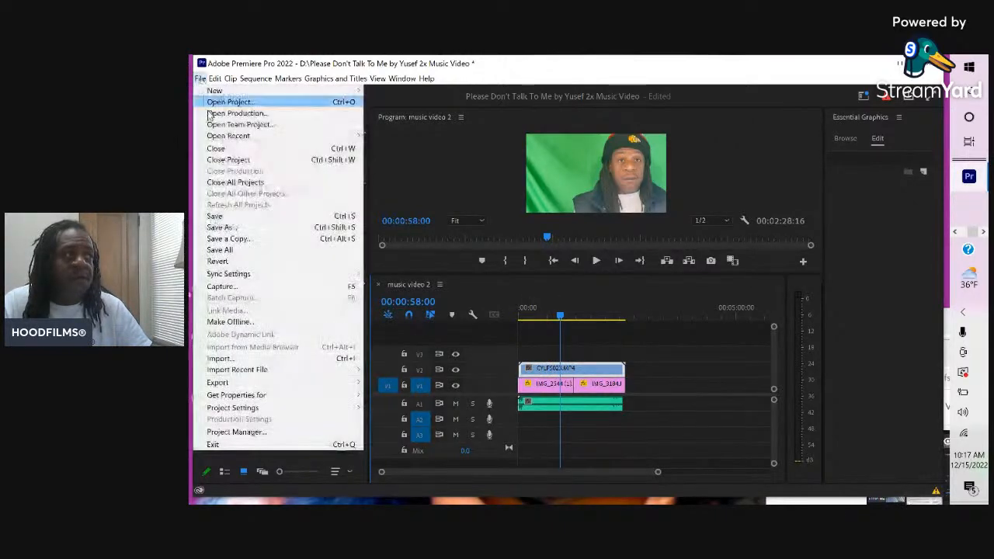
click(225, 215)
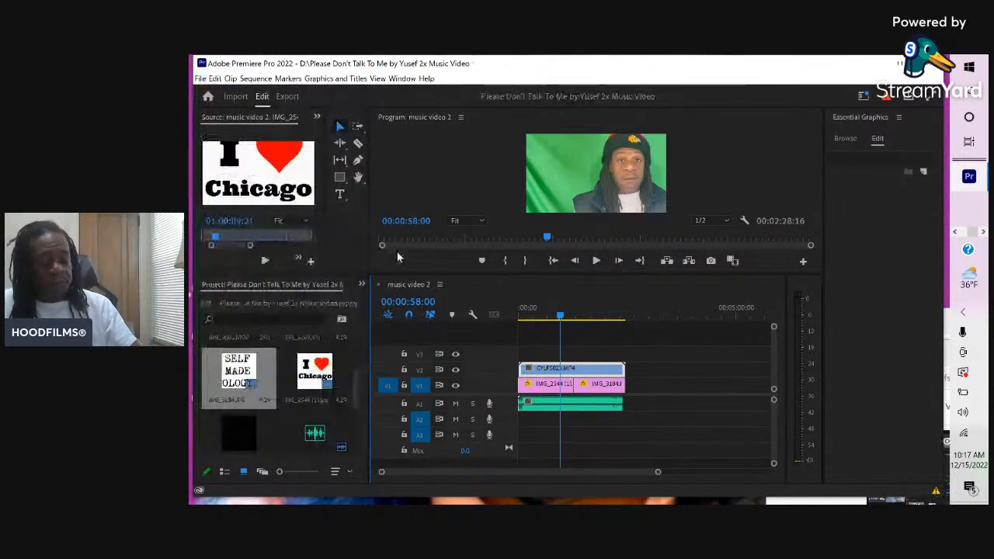
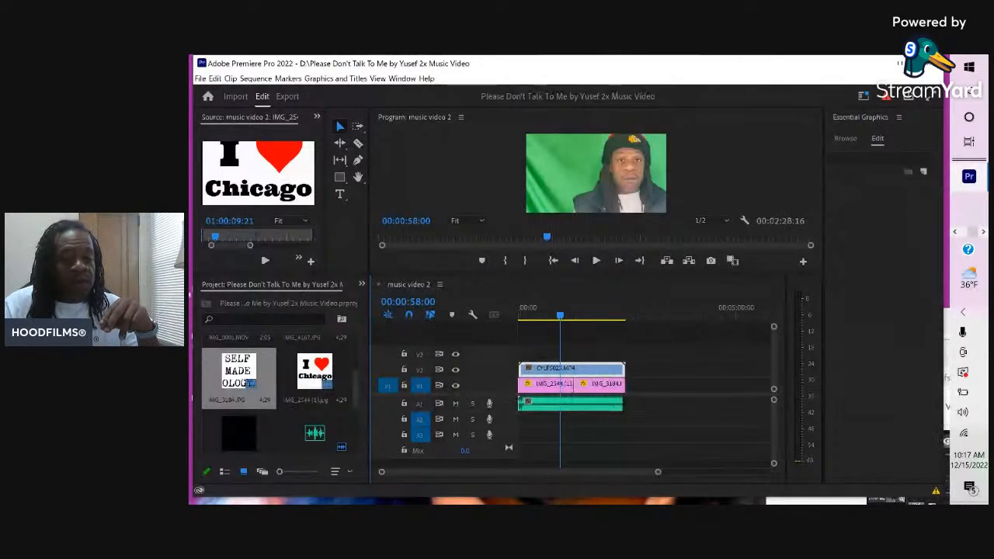
Bring the StreamYard browser window forward, reposition it mostly clear of the editor, and return to Premiere Pro.
click(853, 499)
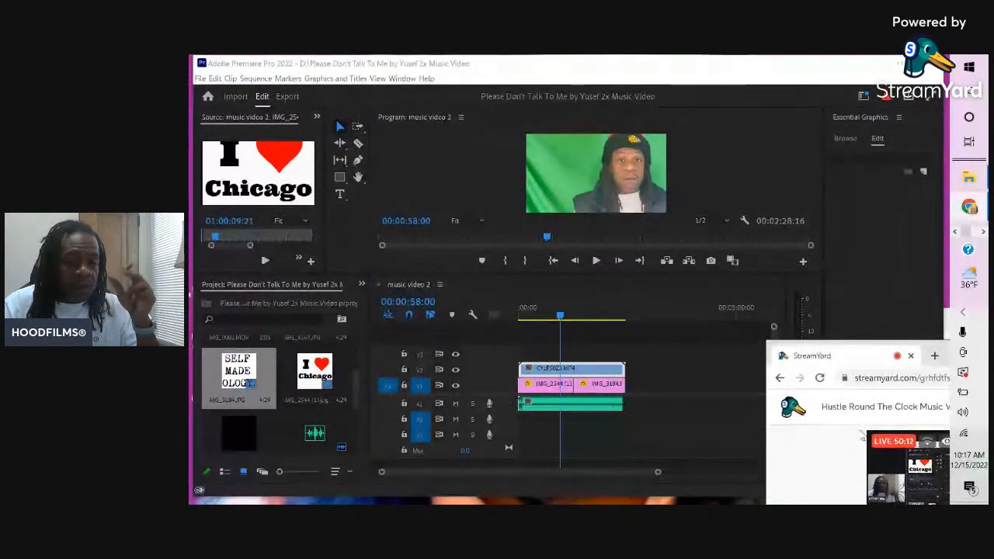
drag(930, 353, 901, 330)
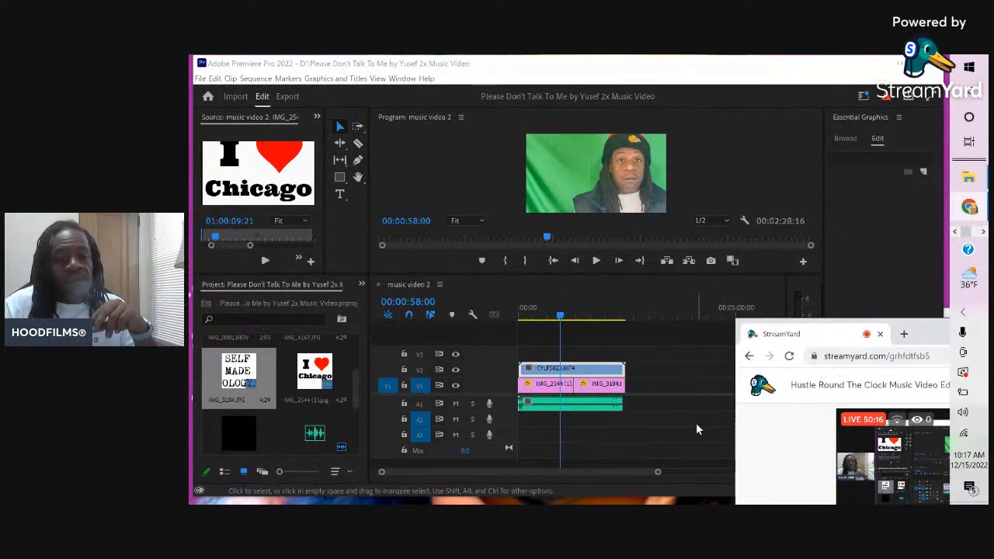
drag(921, 331, 951, 355)
drag(758, 73, 949, 409)
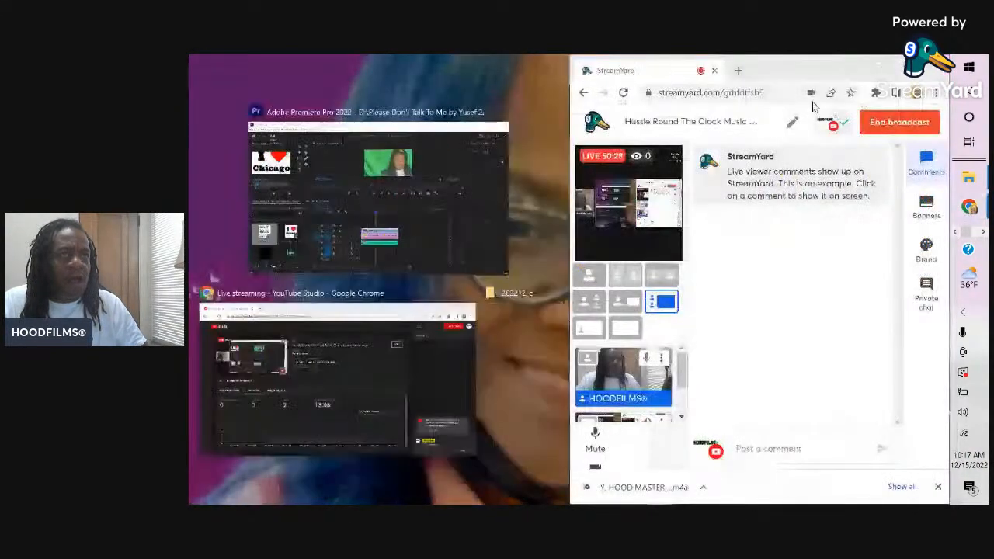
click(783, 75)
drag(783, 75, 988, 412)
click(373, 195)
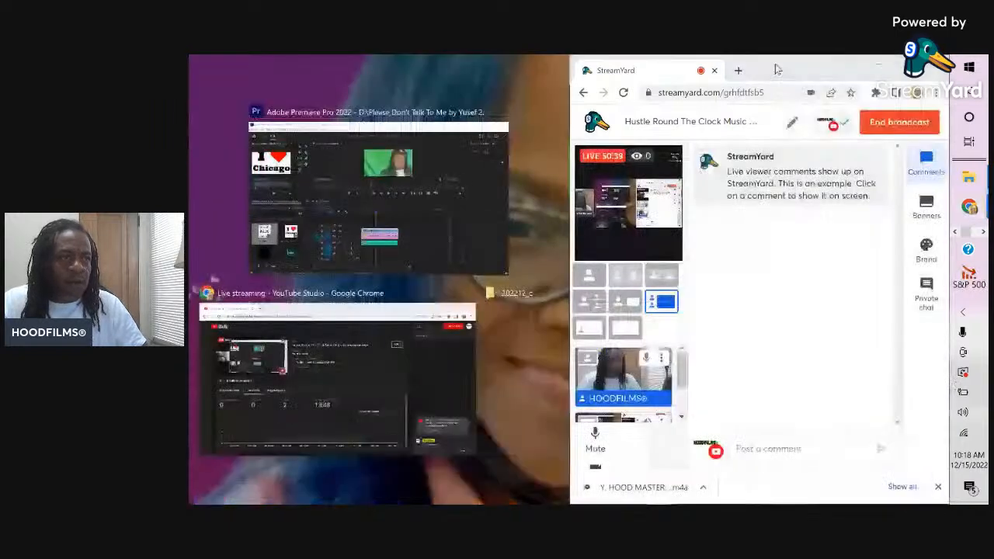
drag(777, 69, 648, 298)
drag(396, 311, 914, 421)
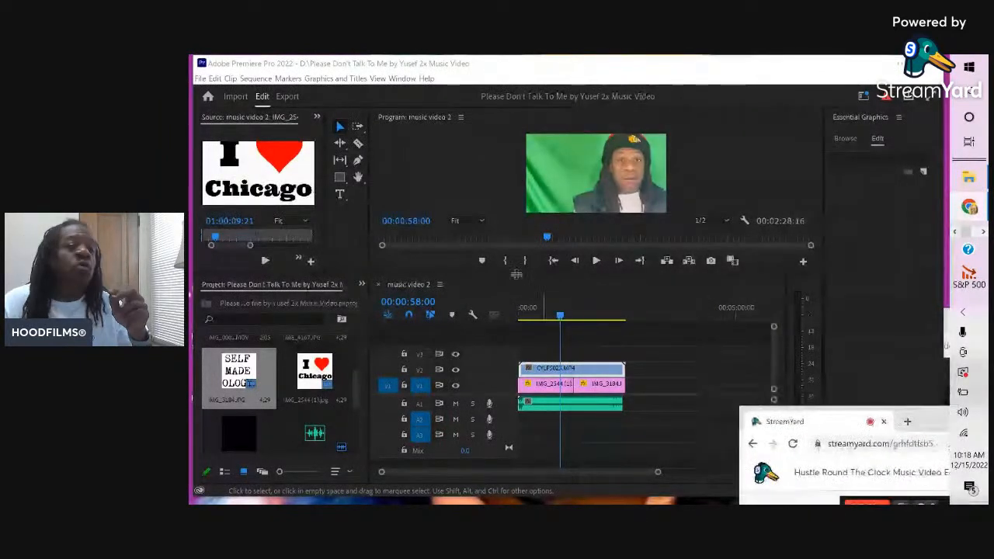
click(752, 163)
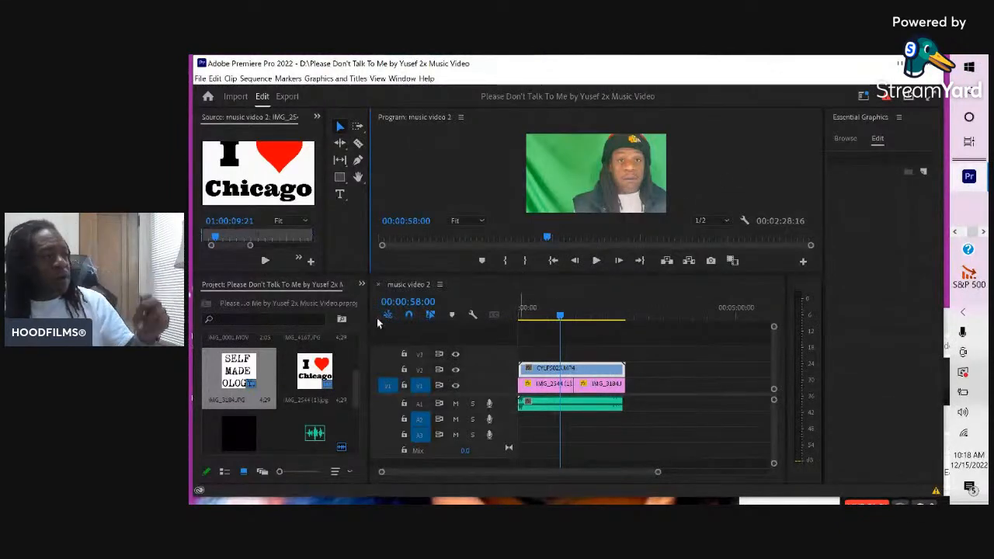
Display the Effects library and expand the Keying group under Video Effects.
click(361, 285)
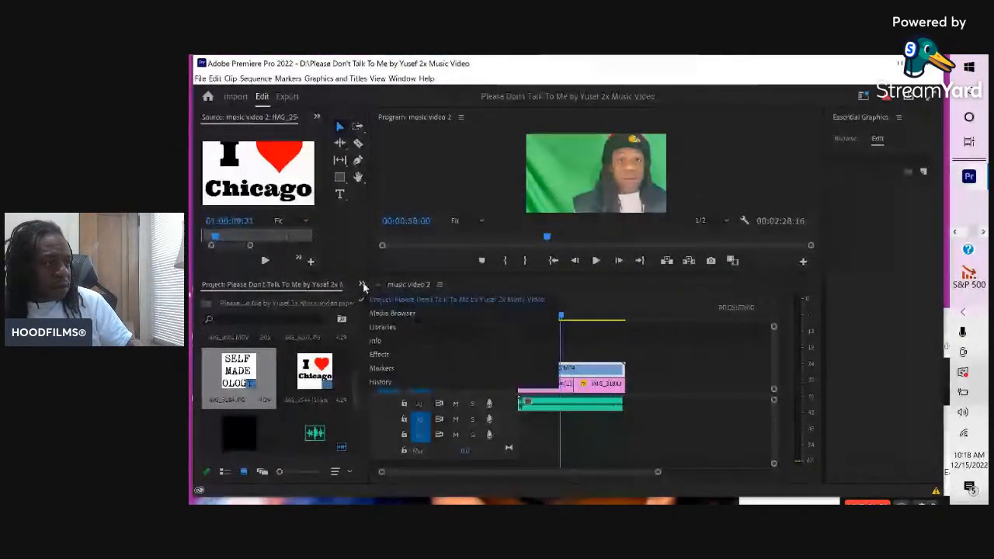
click(384, 354)
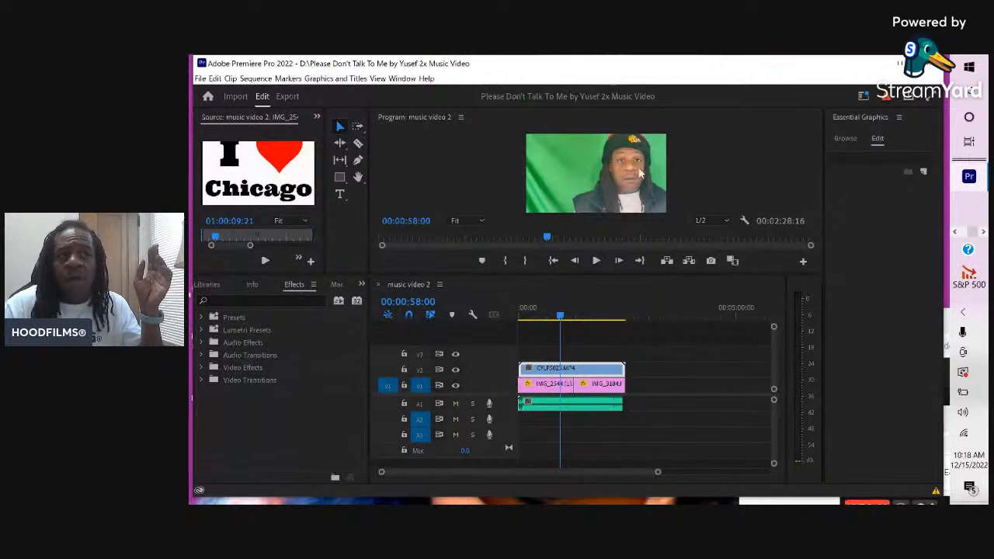
click(200, 364)
scroll(218, 417, down, 1)
scroll(218, 417, down, 5)
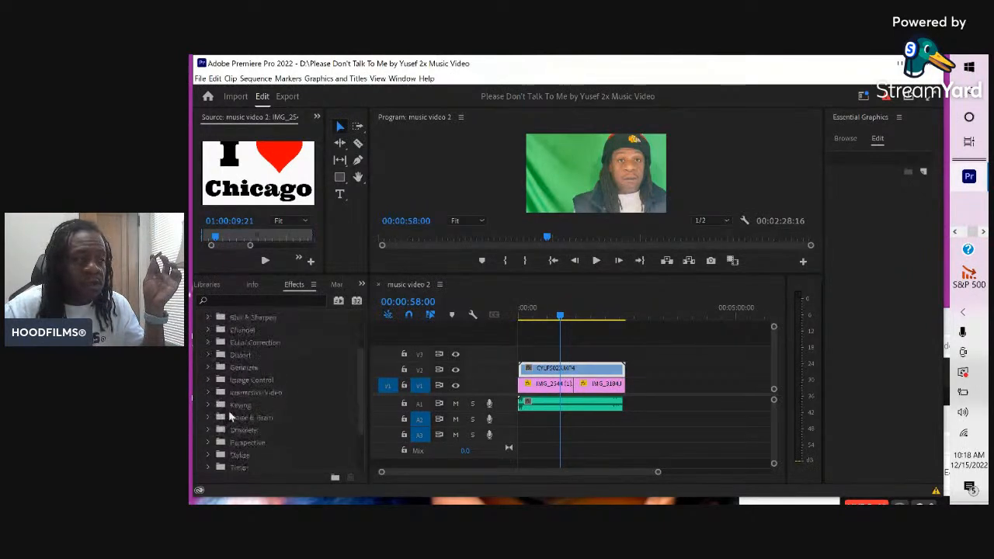
click(208, 404)
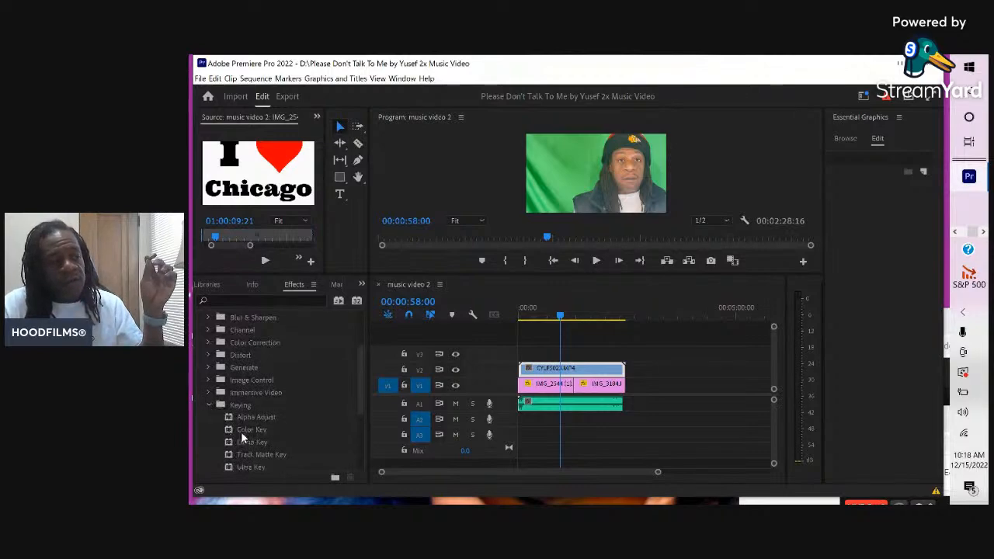
Apply the Ultra Key effect to the green-screen clip on V2.
scroll(242, 447, down, 2)
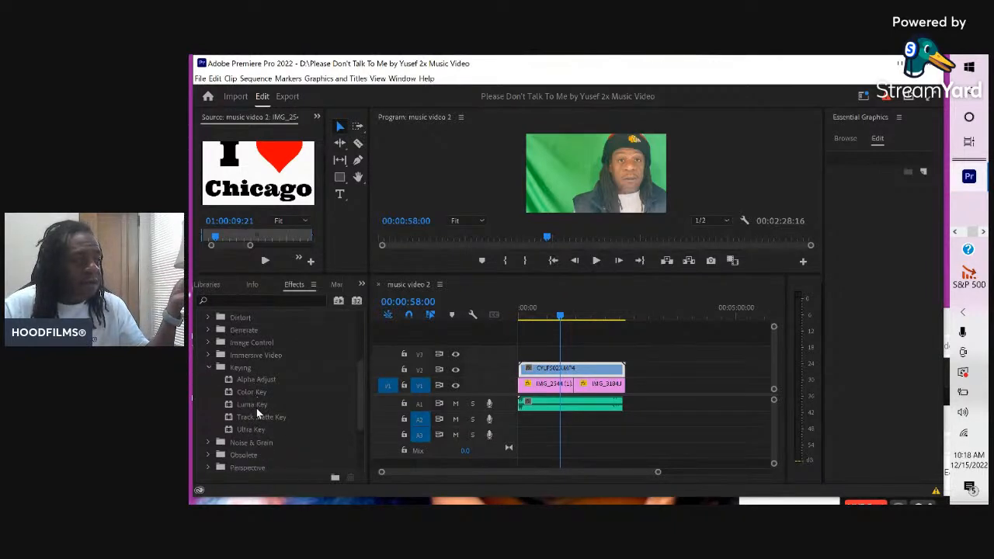
scroll(256, 410, down, 3)
scroll(256, 426, down, 4)
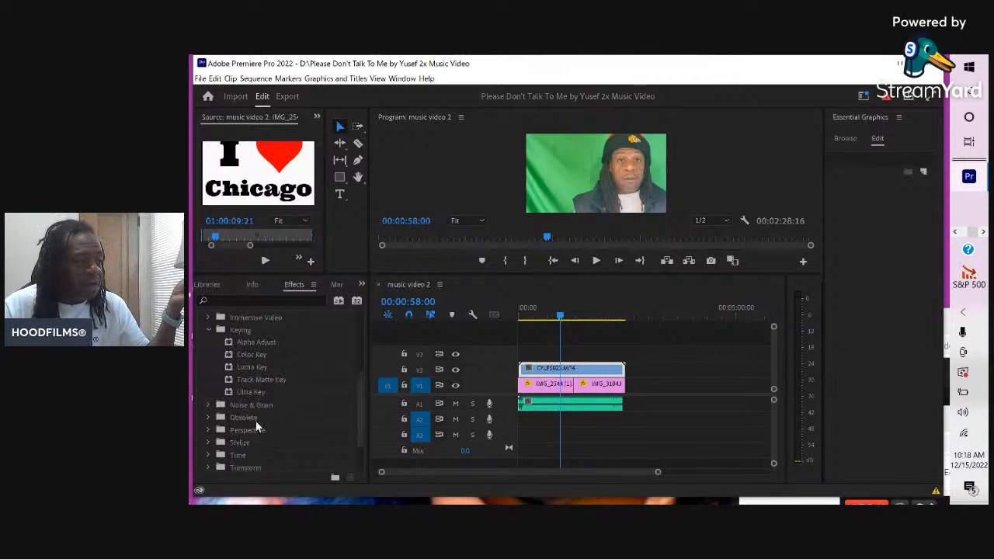
scroll(252, 465, down, 1)
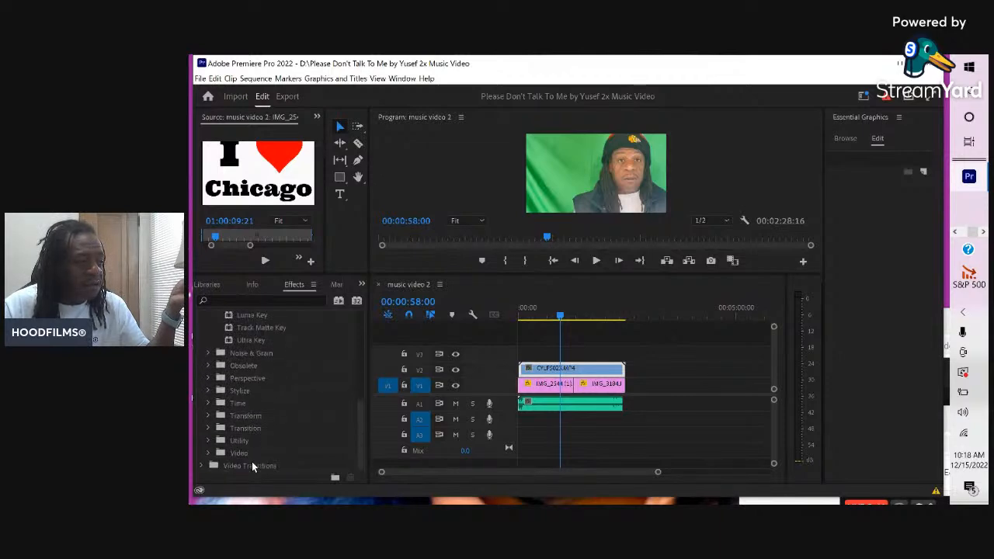
scroll(244, 429, up, 3)
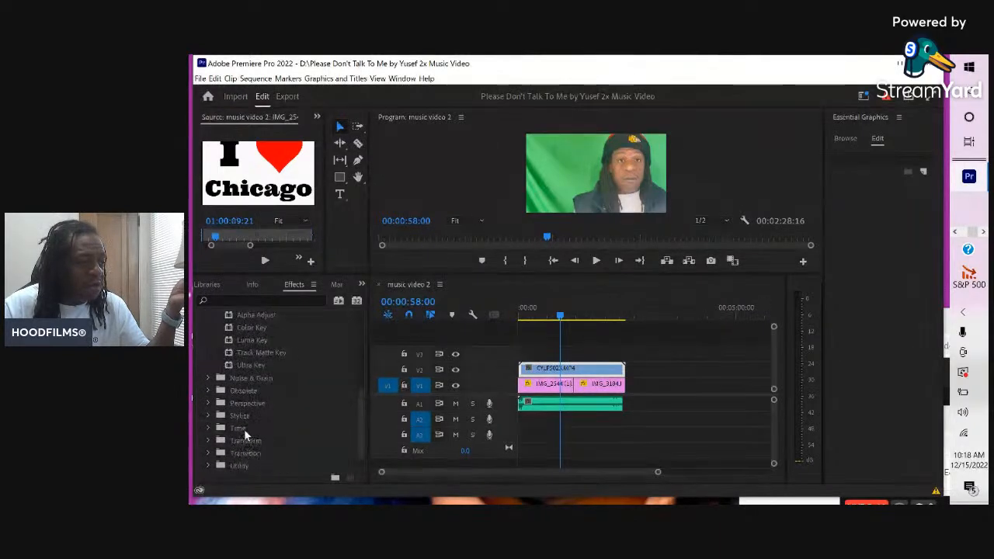
scroll(247, 423, up, 1)
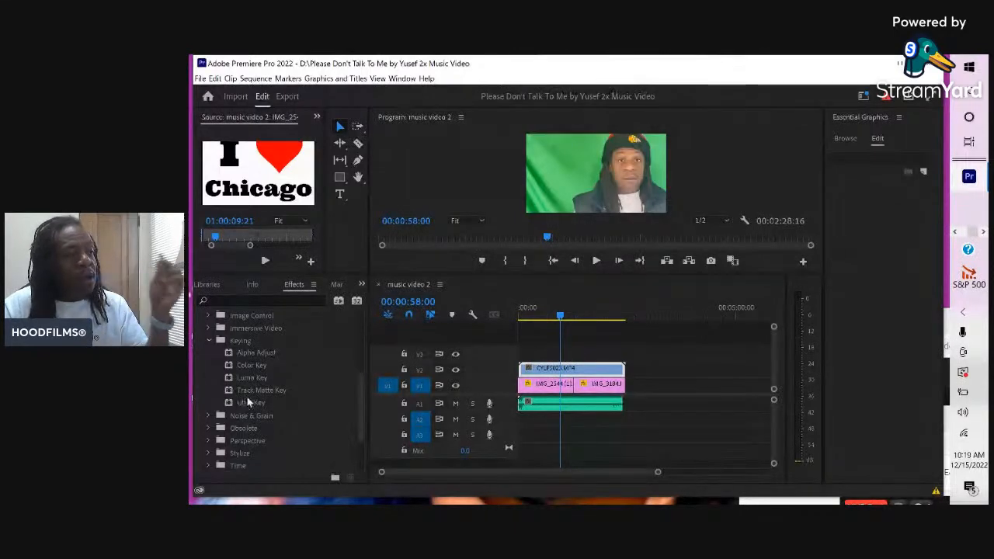
click(252, 378)
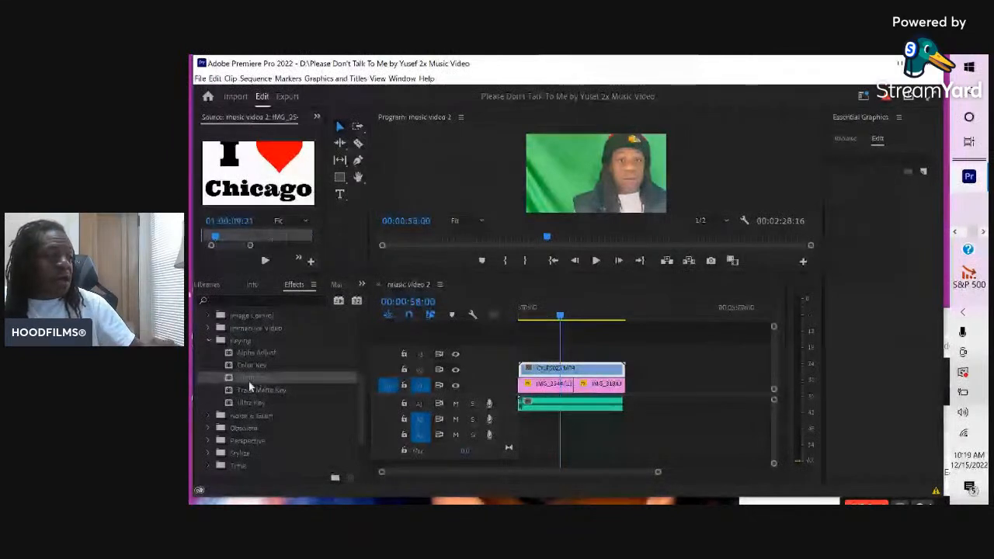
click(244, 403)
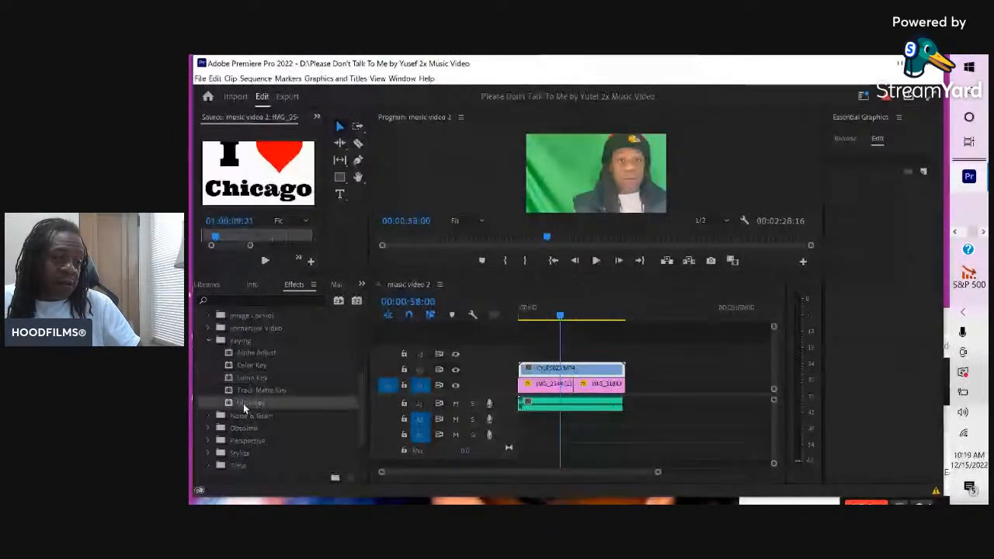
drag(245, 407, 546, 373)
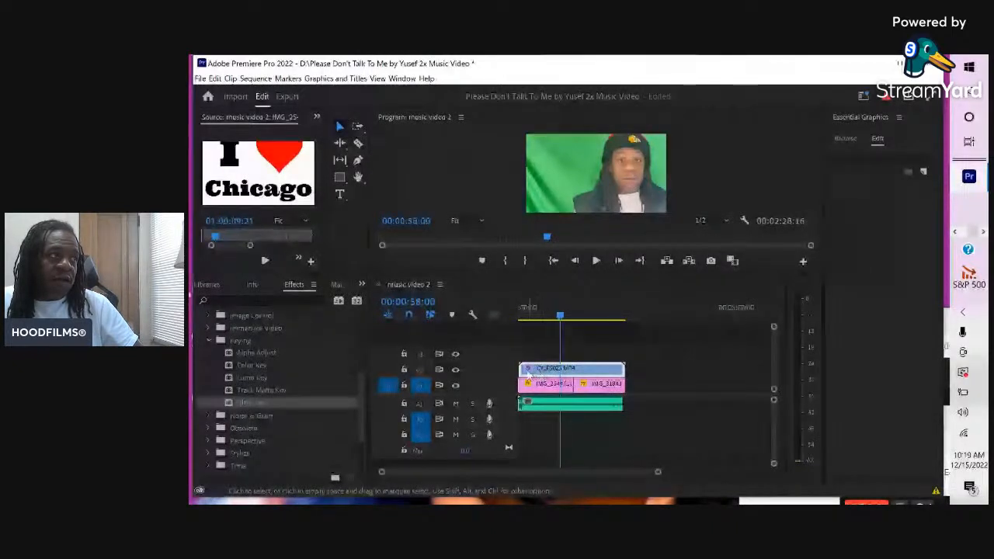
Undo the Ultra Key application and apply Ultra Key again to the selected green-screen clip on V2.
click(218, 80)
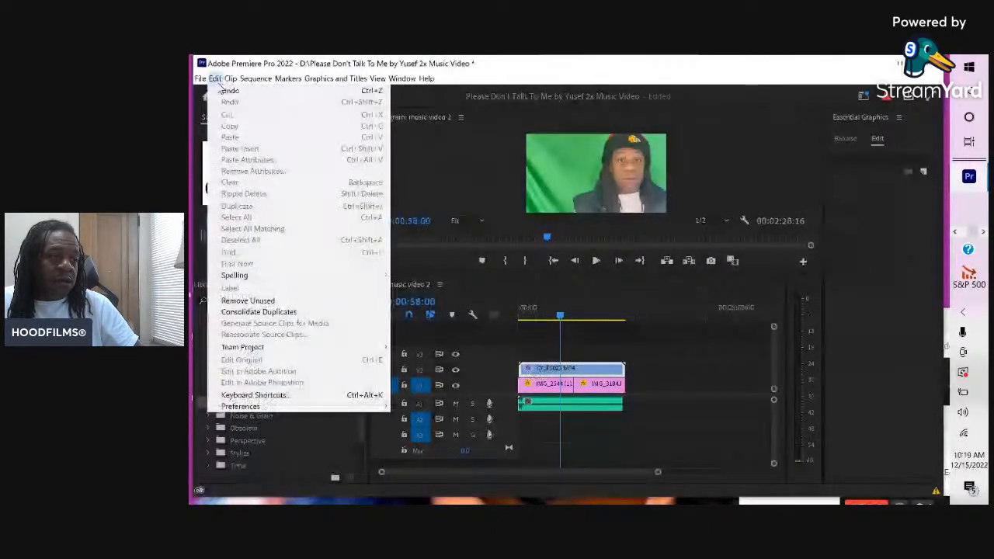
click(224, 90)
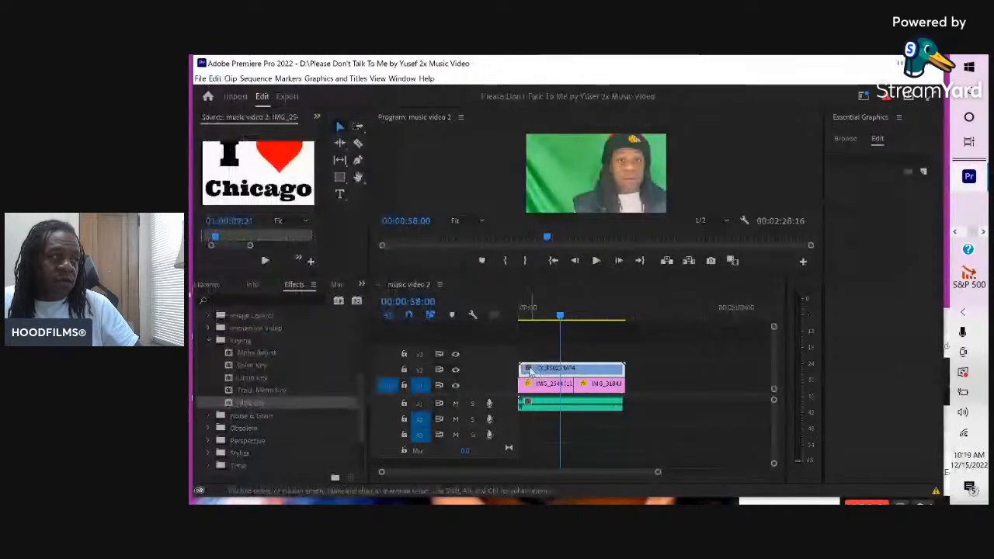
double_click(241, 403)
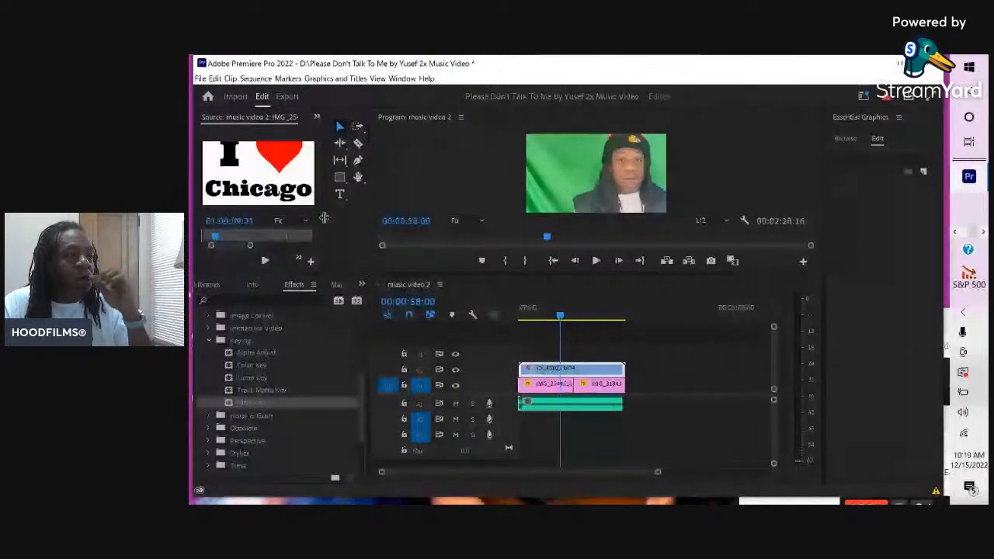
Widen the Source monitor area and the Effects library area of the workspace.
drag(324, 218, 582, 218)
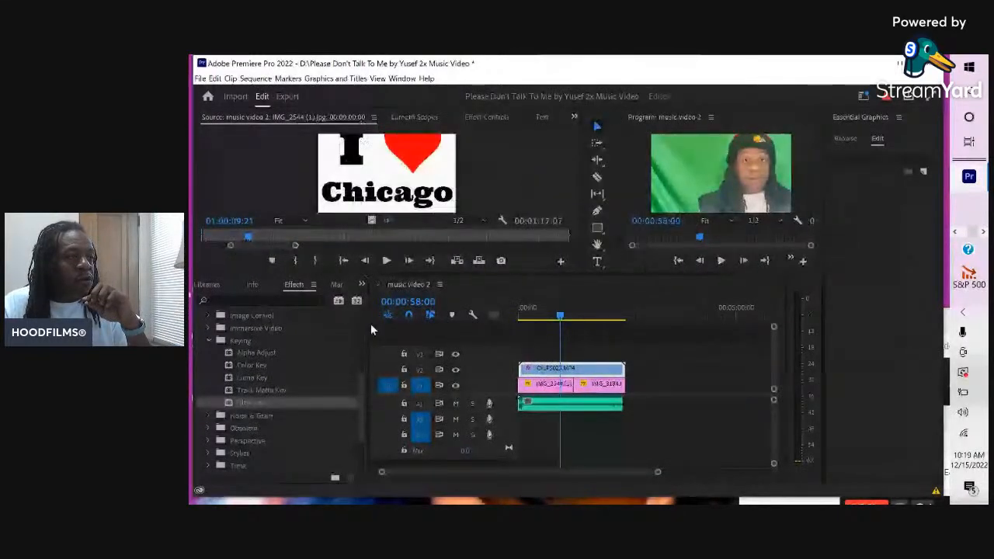
drag(367, 315, 625, 315)
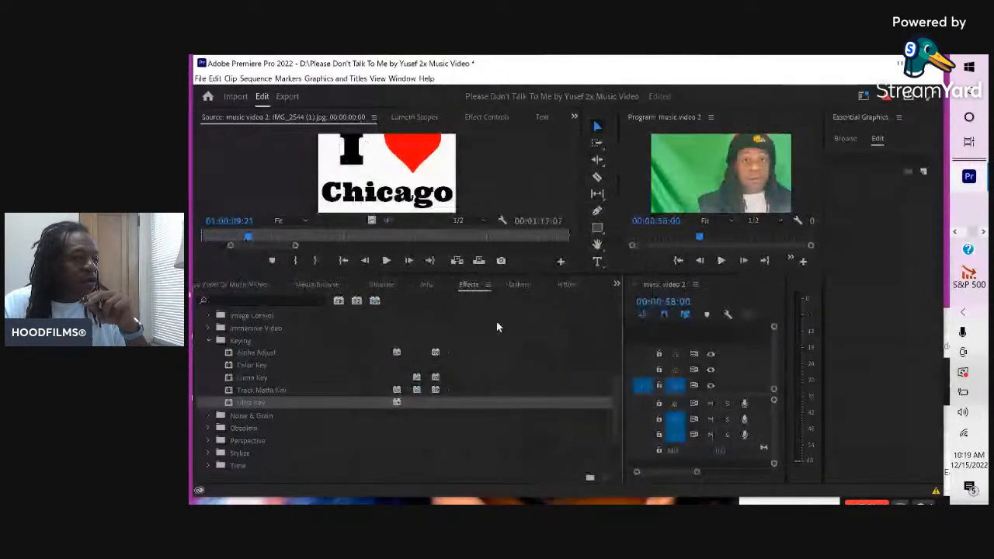
scroll(394, 391, up, 1)
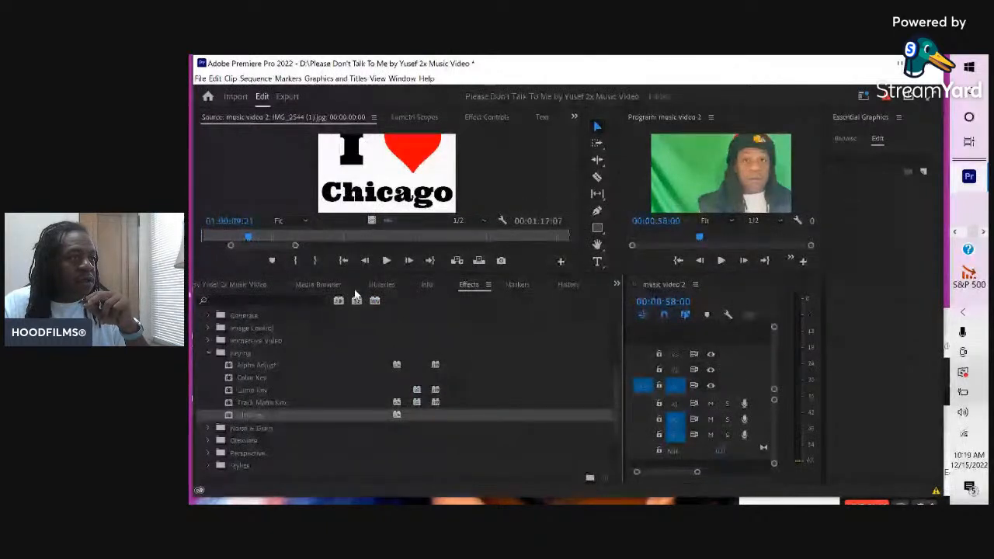
Display the effect controls for the green-screen clip on V2 and give the Program monitor and timeline more width.
drag(576, 203, 469, 117)
click(471, 117)
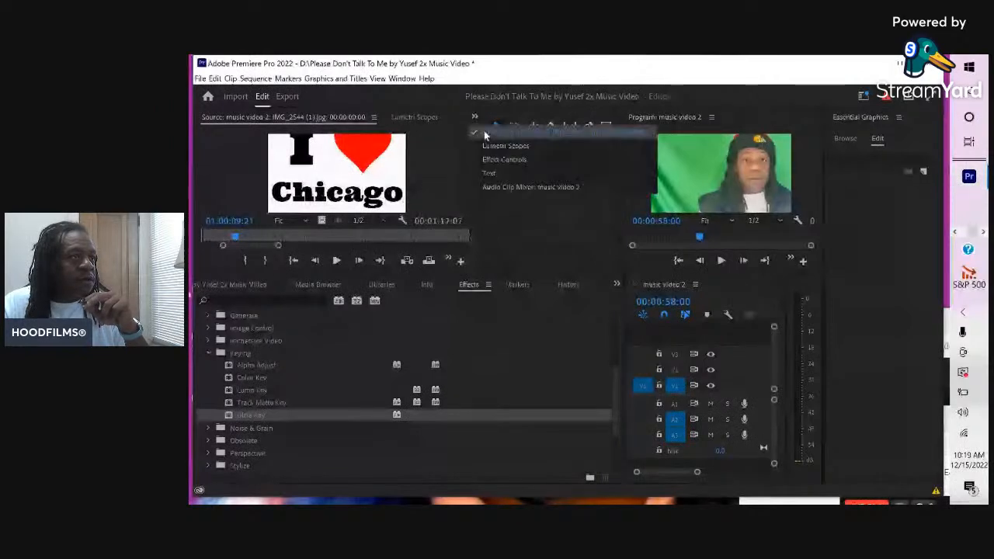
click(489, 160)
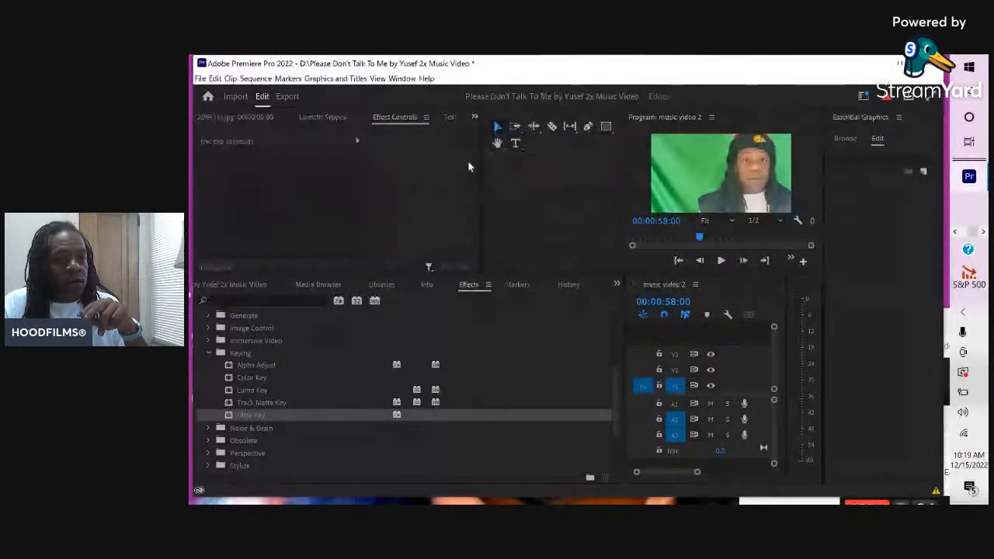
drag(824, 269, 908, 258)
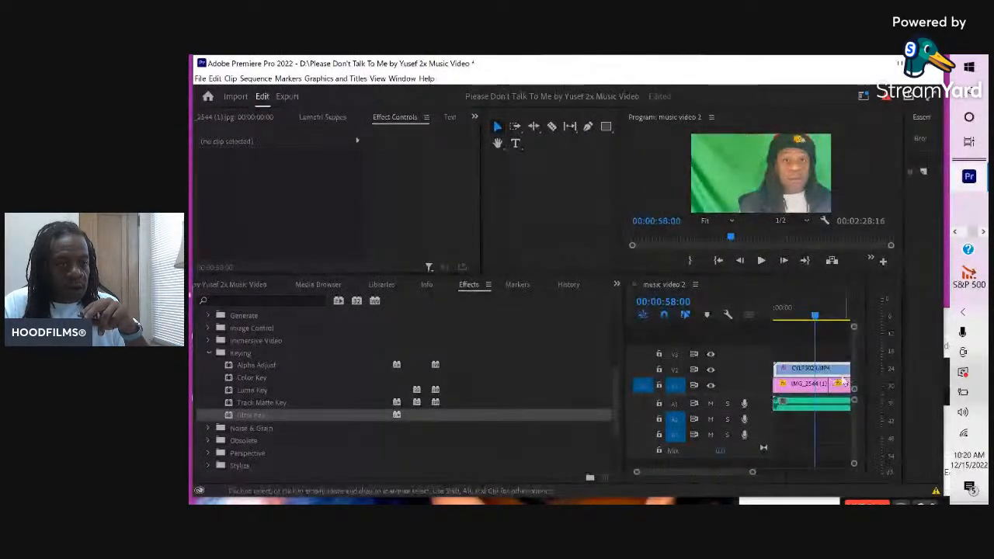
click(813, 368)
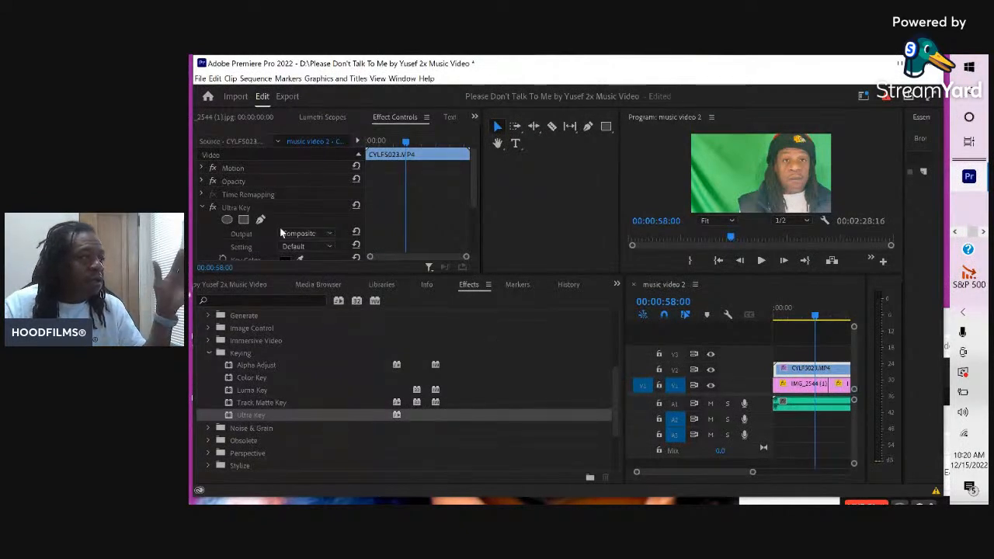
Set the Ultra Key key color by sampling the green backdrop beside the performer in the Program monitor.
mouse_move(475, 174)
mouse_down()
mouse_move(472, 202)
mouse_move(468, 188)
mouse_up()
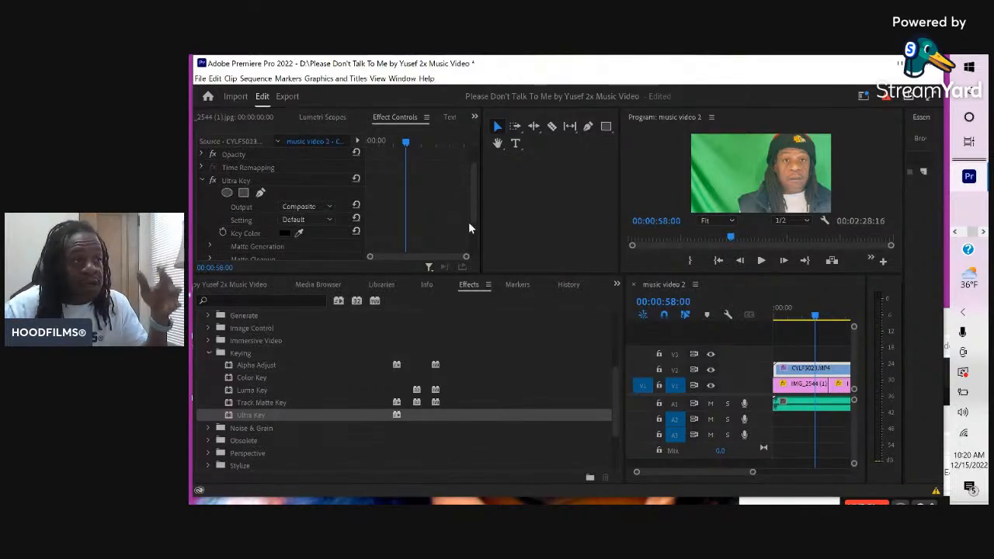
mouse_move(475, 207)
mouse_down()
mouse_move(477, 235)
mouse_move(478, 194)
mouse_up()
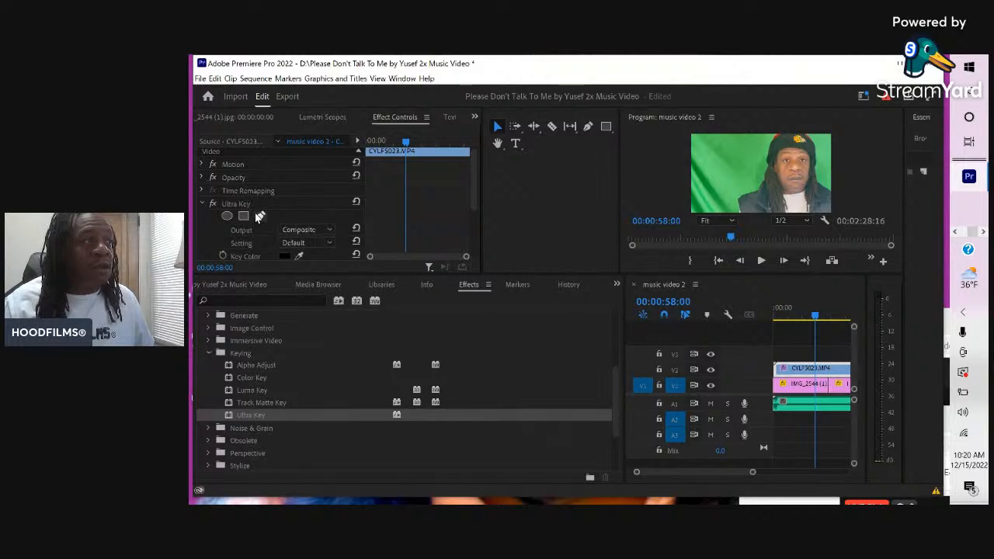
scroll(256, 222, down, 1)
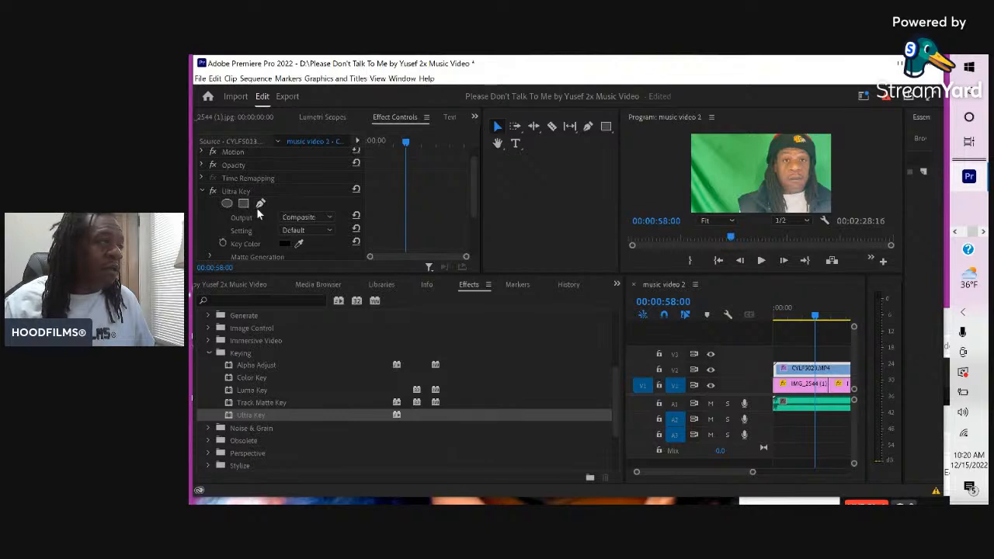
click(299, 244)
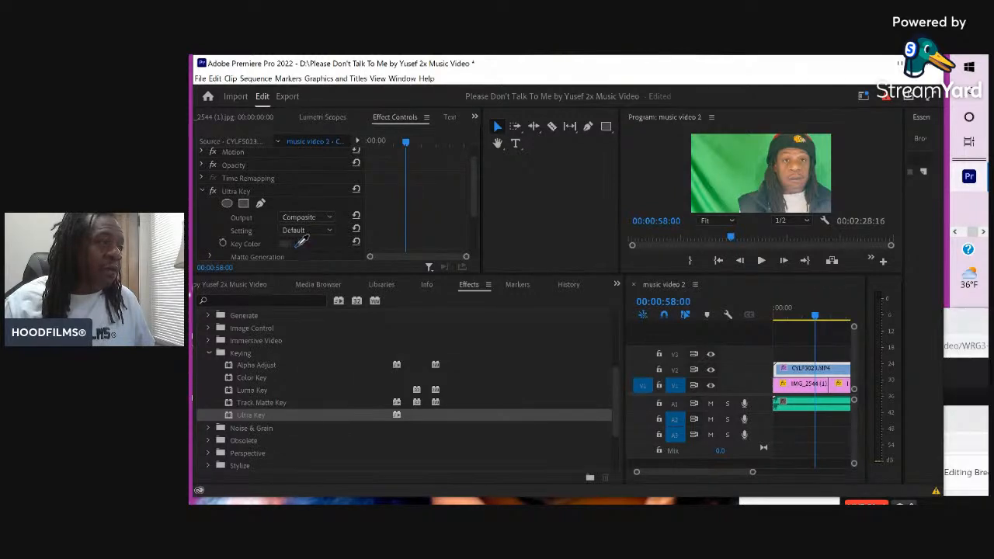
click(297, 244)
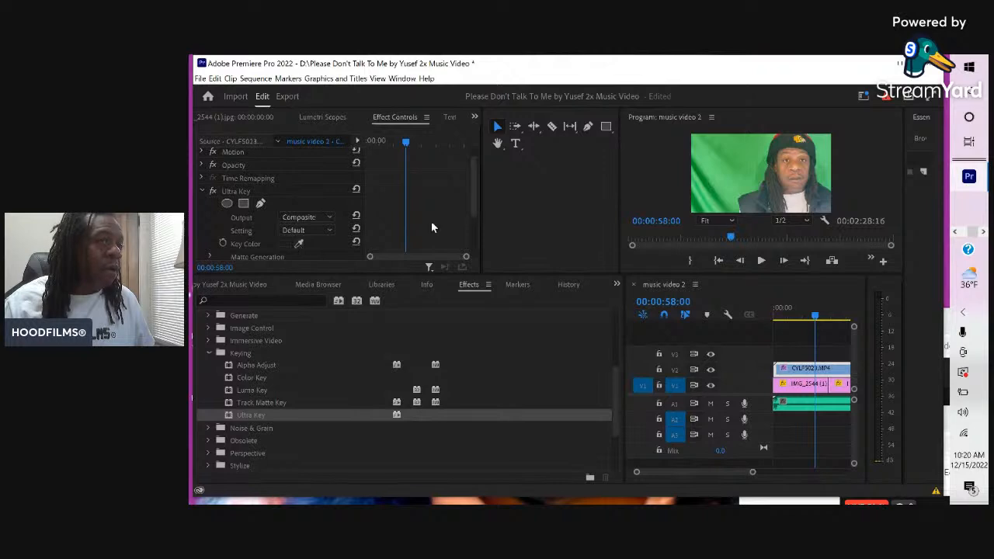
click(299, 244)
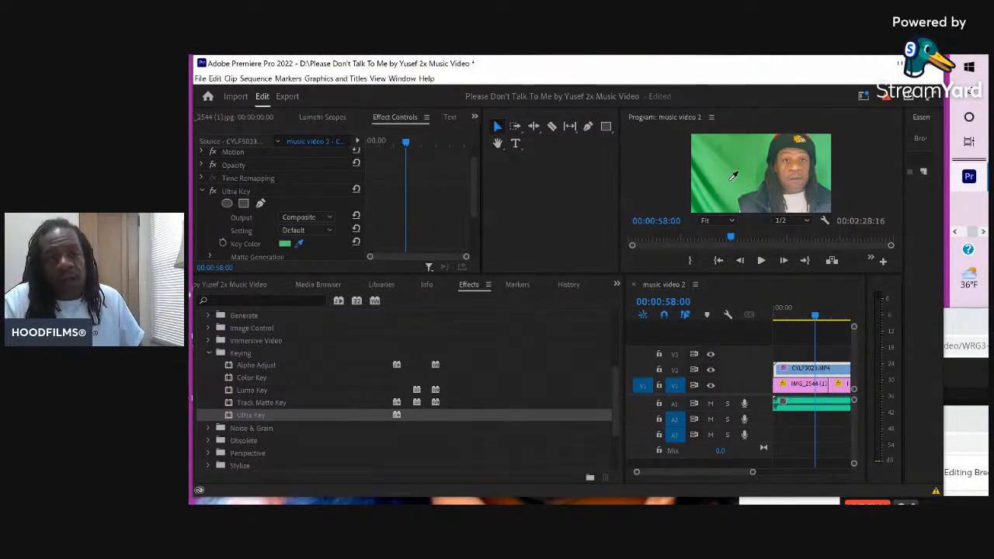
click(732, 176)
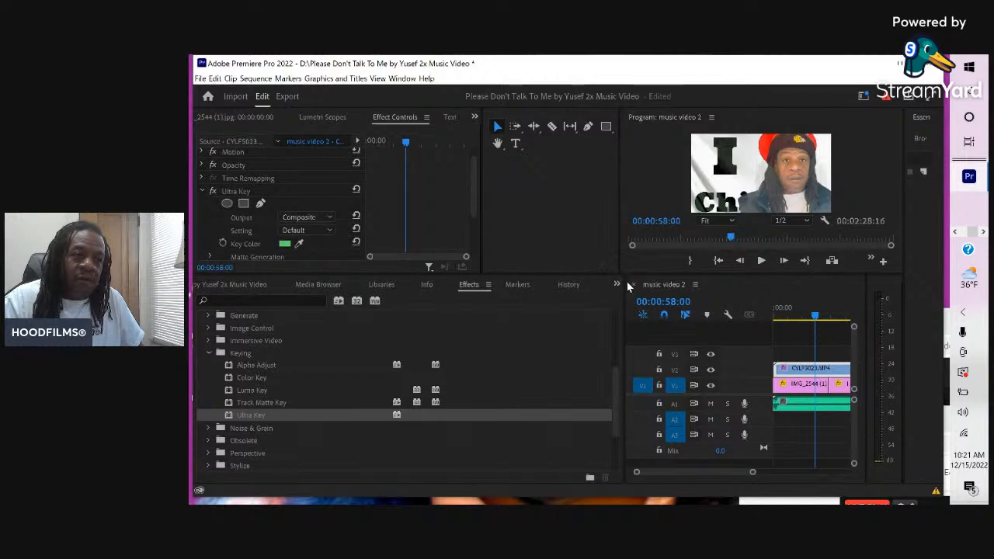
Try the Aggressive, Default and Relaxed settings of Ultra Key on the green-screen clip.
drag(622, 283, 616, 279)
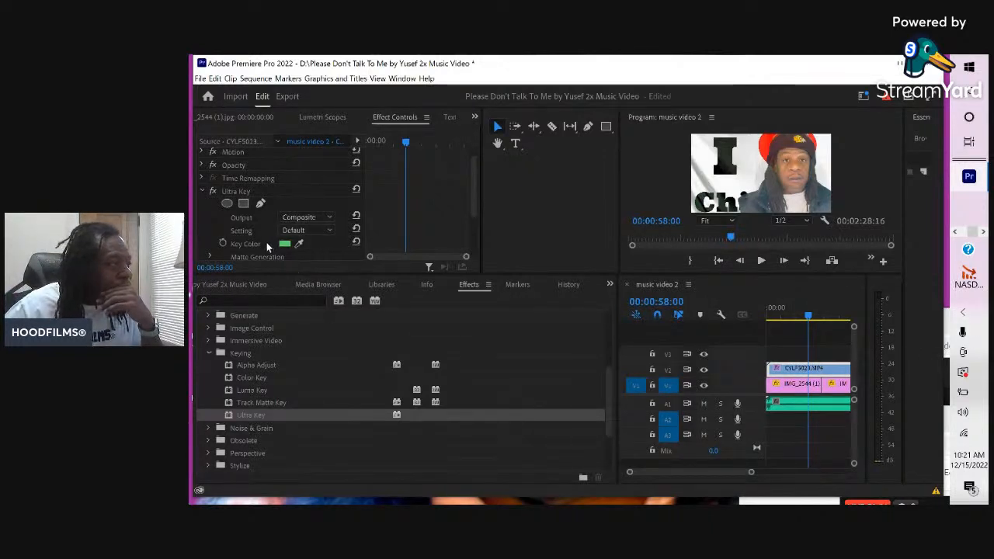
click(324, 221)
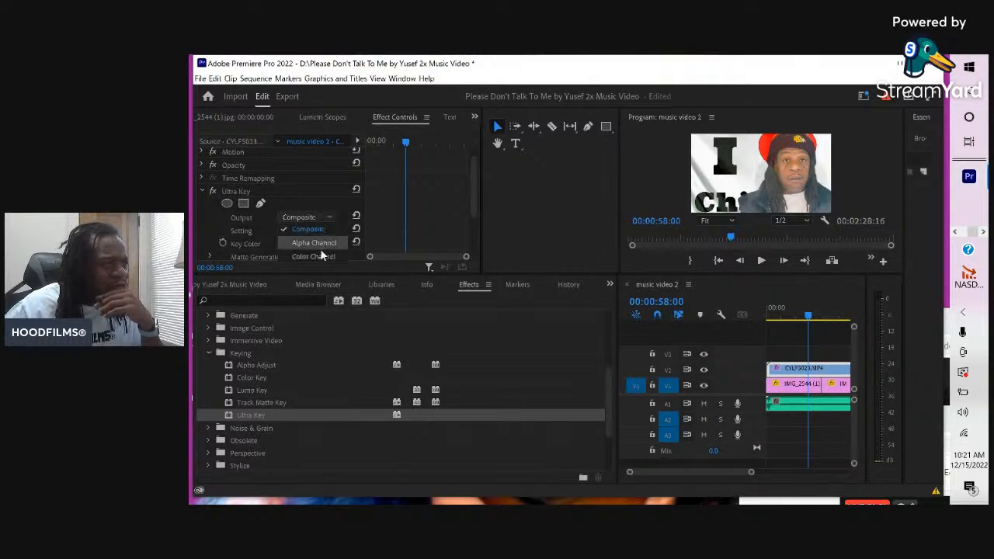
click(322, 199)
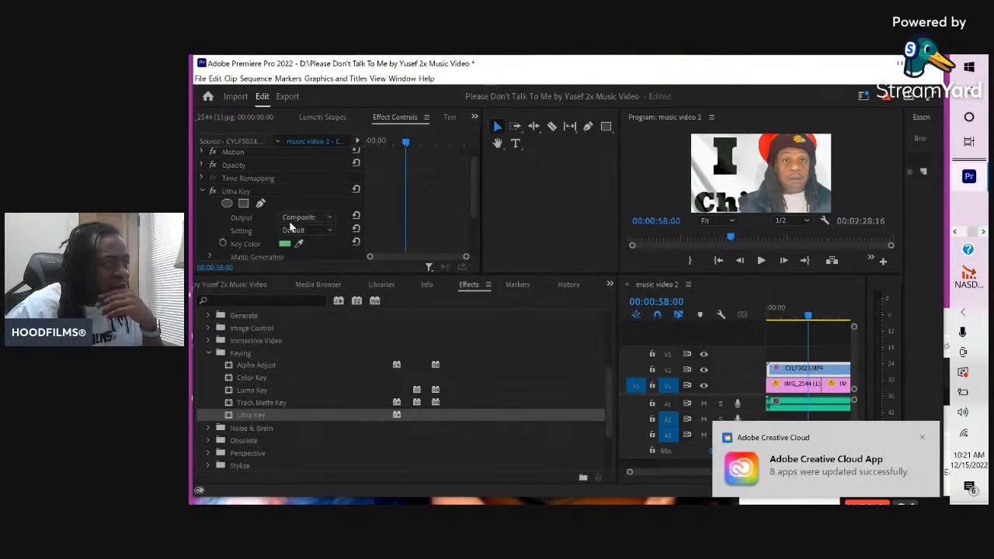
click(323, 230)
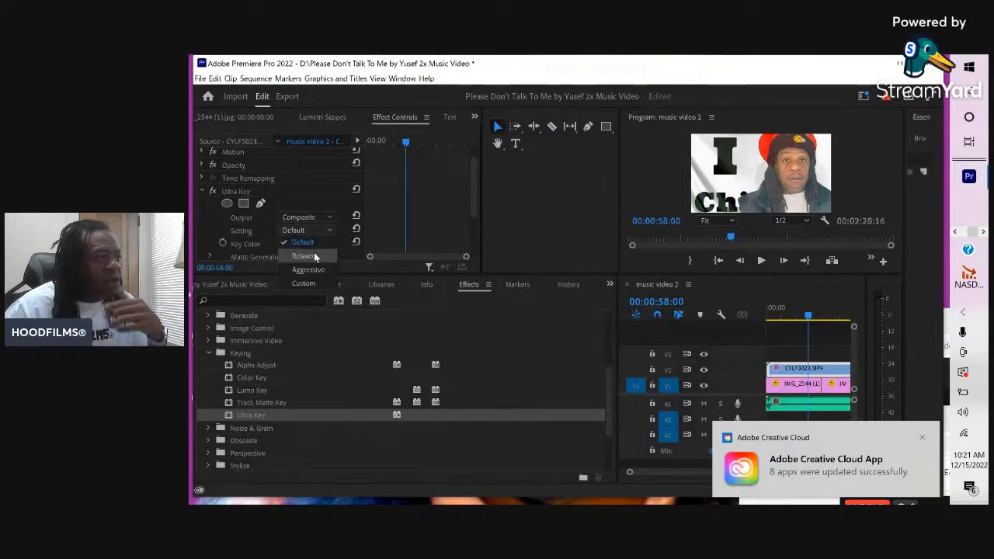
click(308, 269)
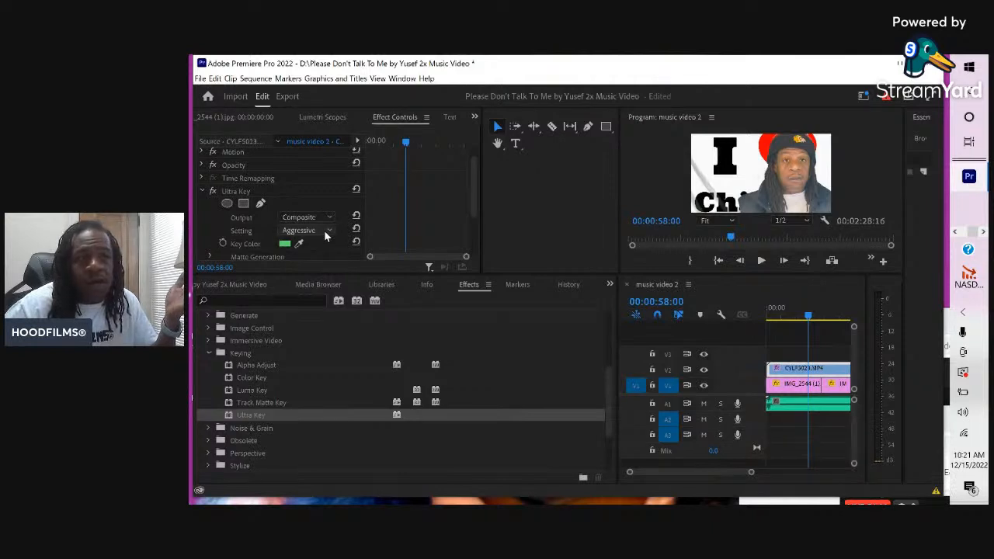
click(326, 231)
click(302, 242)
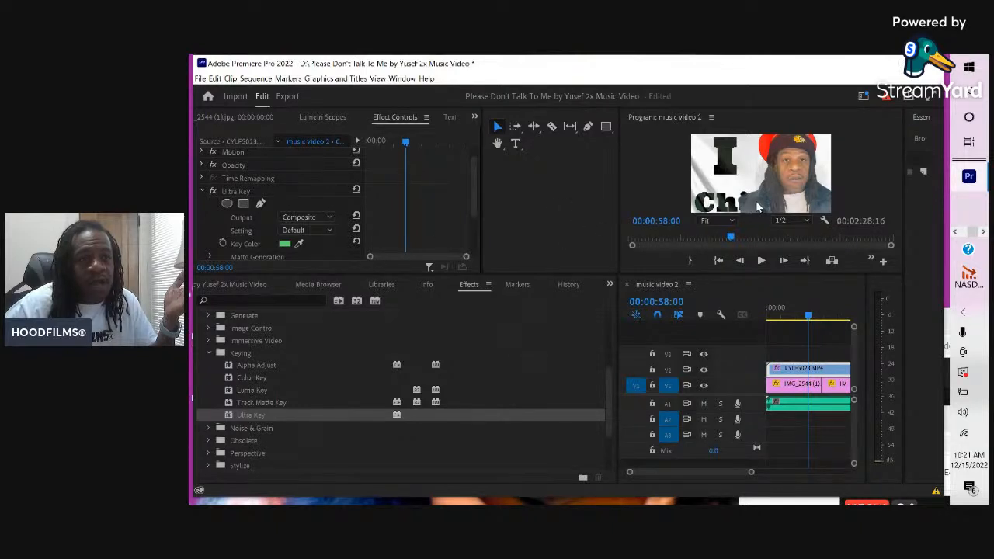
click(328, 231)
click(304, 255)
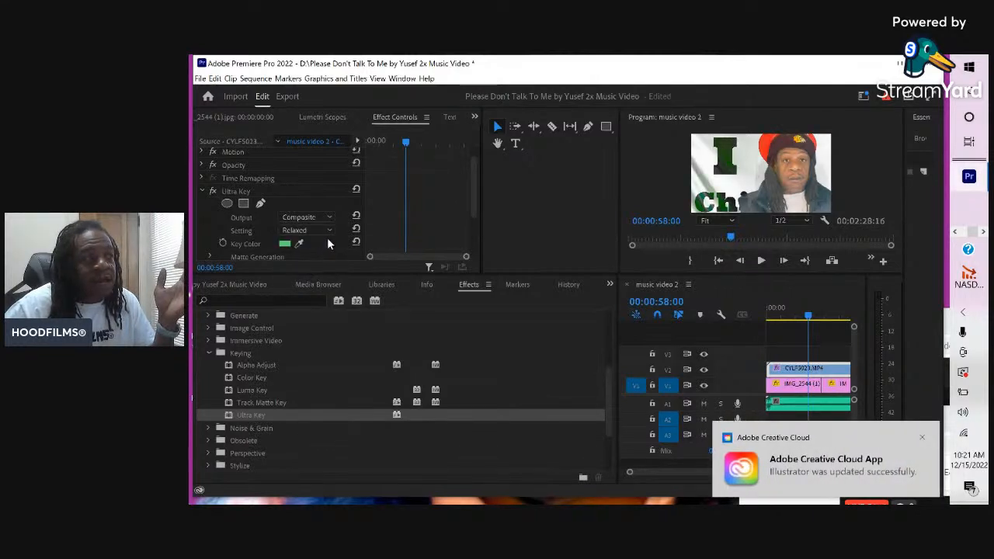
Compare the Aggressive and Custom settings of Ultra Key, settle on Aggressive, and move the playhead to 00:00:58:06.
click(329, 232)
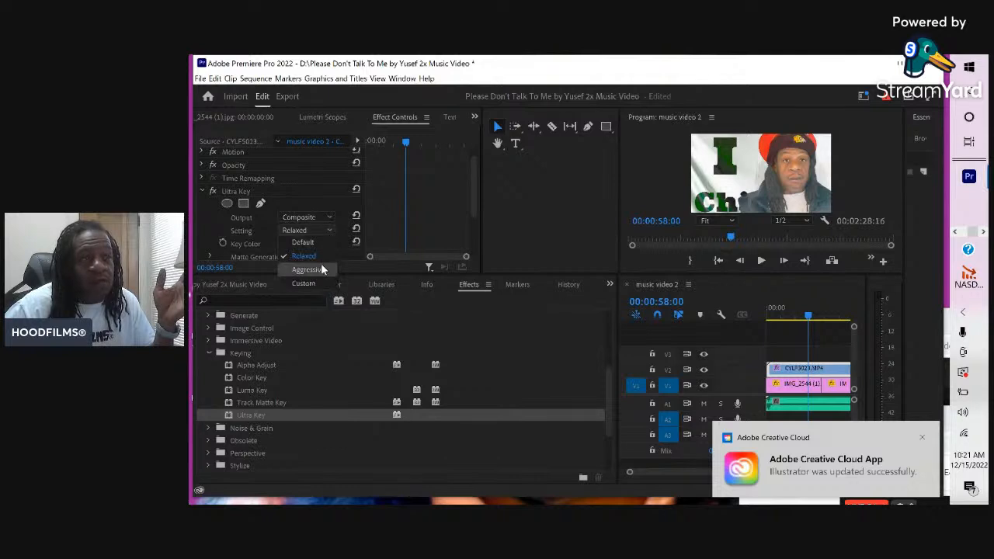
click(323, 269)
click(330, 234)
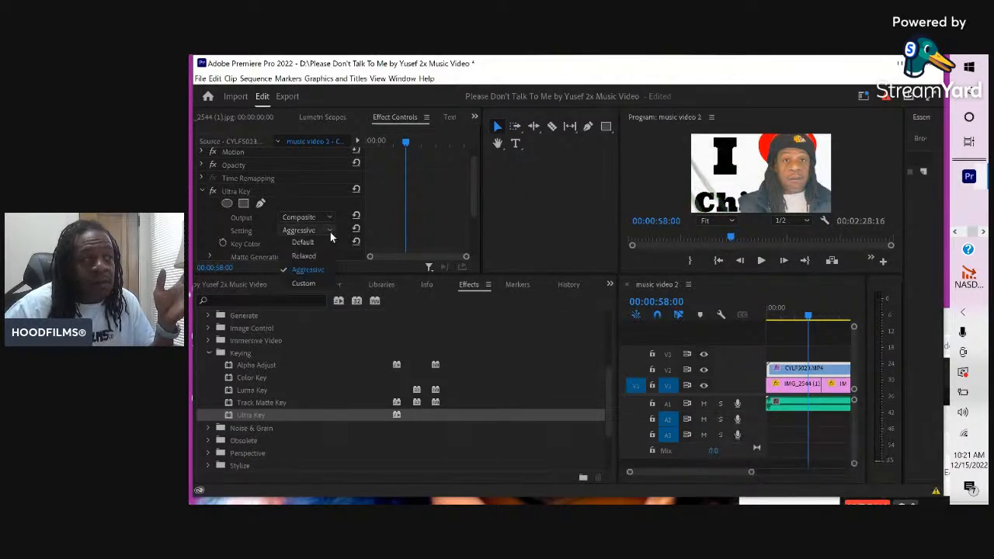
click(315, 284)
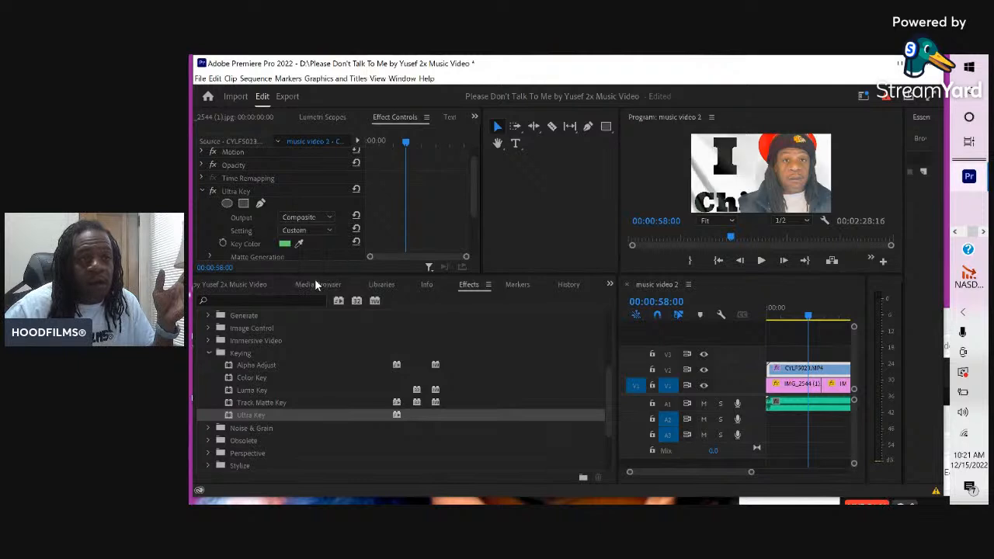
click(329, 230)
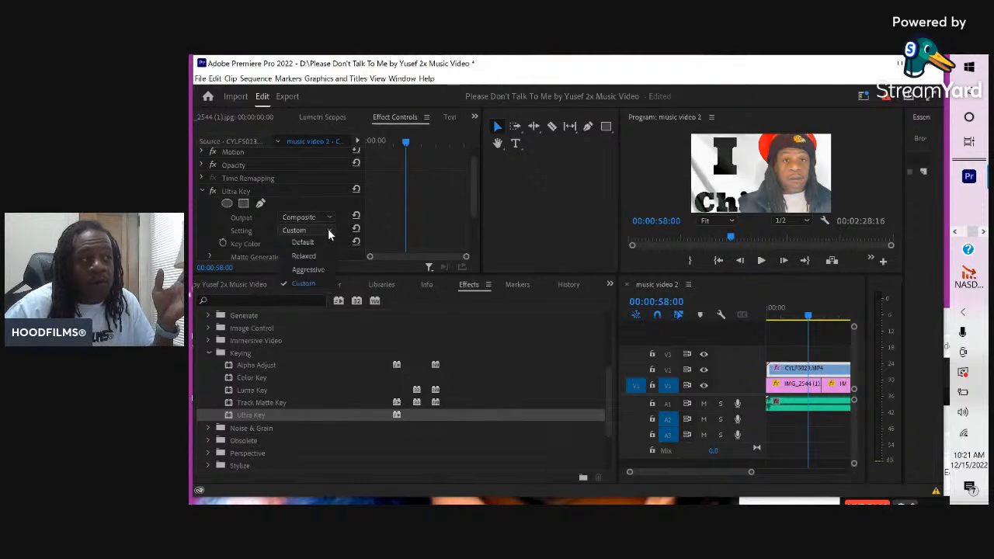
click(315, 269)
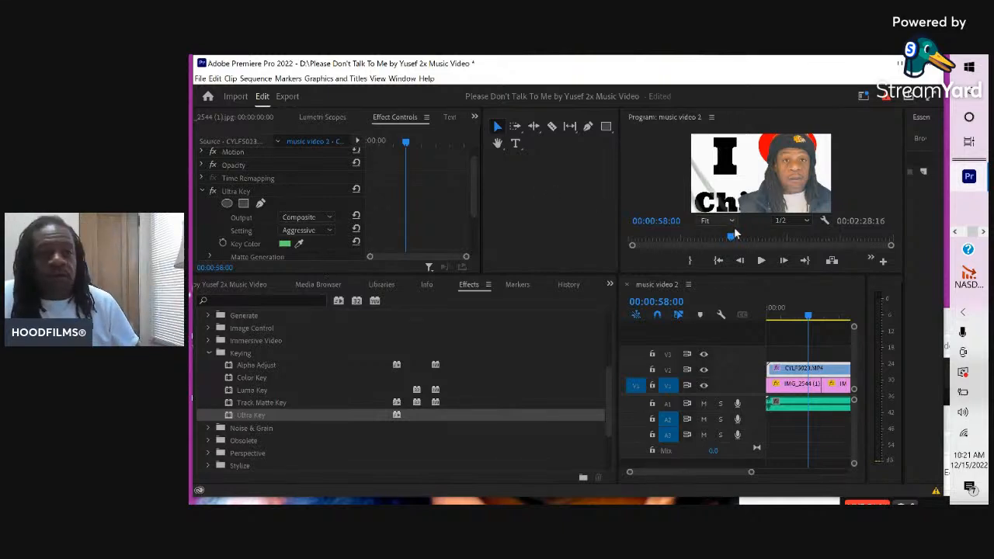
mouse_move(731, 241)
mouse_down()
mouse_move(802, 236)
mouse_move(686, 247)
mouse_move(854, 239)
mouse_move(724, 257)
mouse_move(741, 257)
mouse_move(730, 253)
mouse_move(736, 243)
mouse_up()
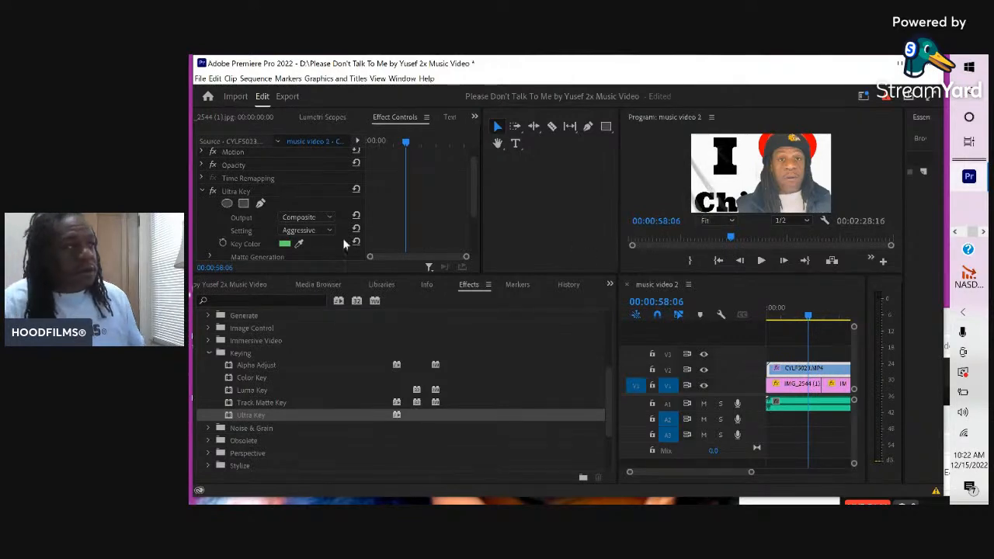
Raise the Choke value in Ultra Key's Matte Cleanup to 30 and enlarge the Program monitor.
drag(474, 167, 474, 189)
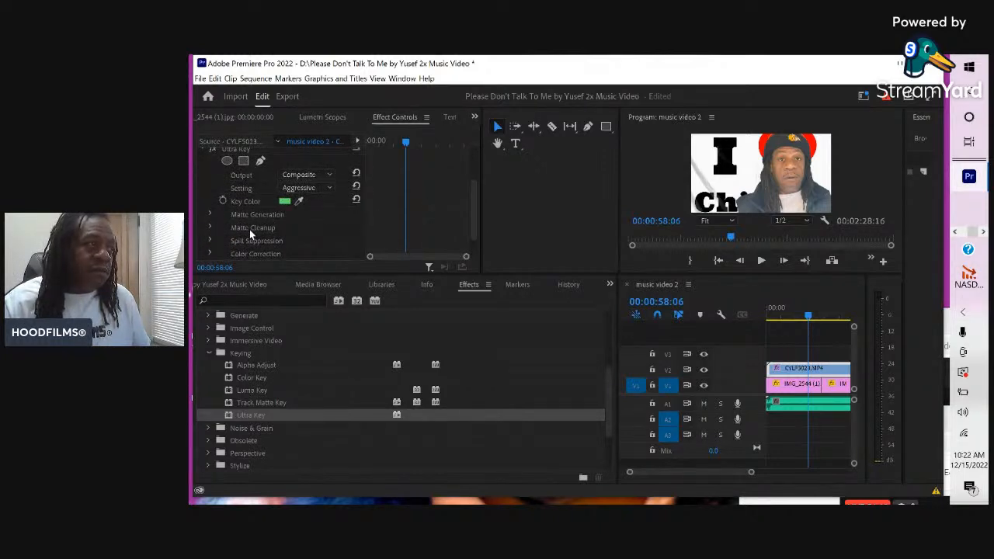
click(209, 228)
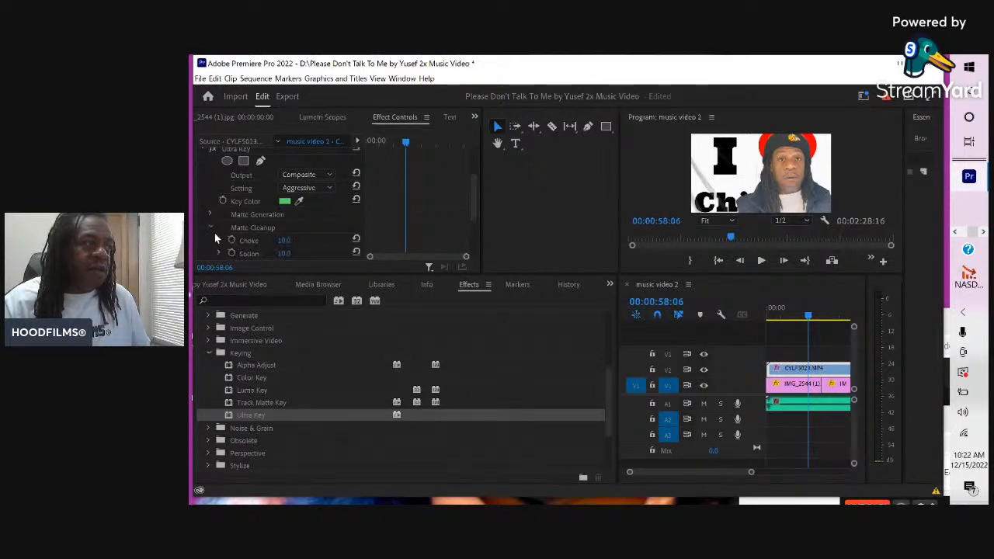
scroll(474, 181, down, 2)
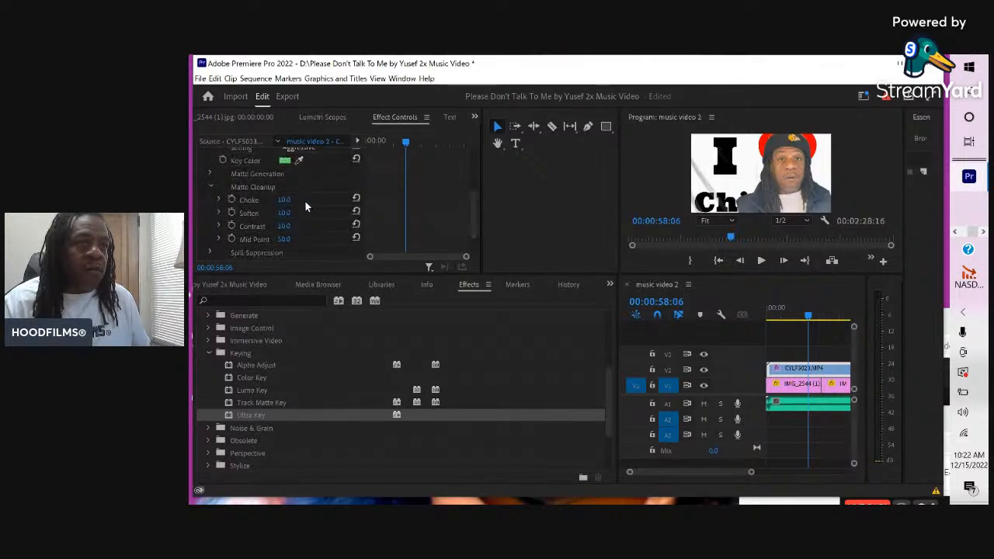
drag(311, 201, 367, 211)
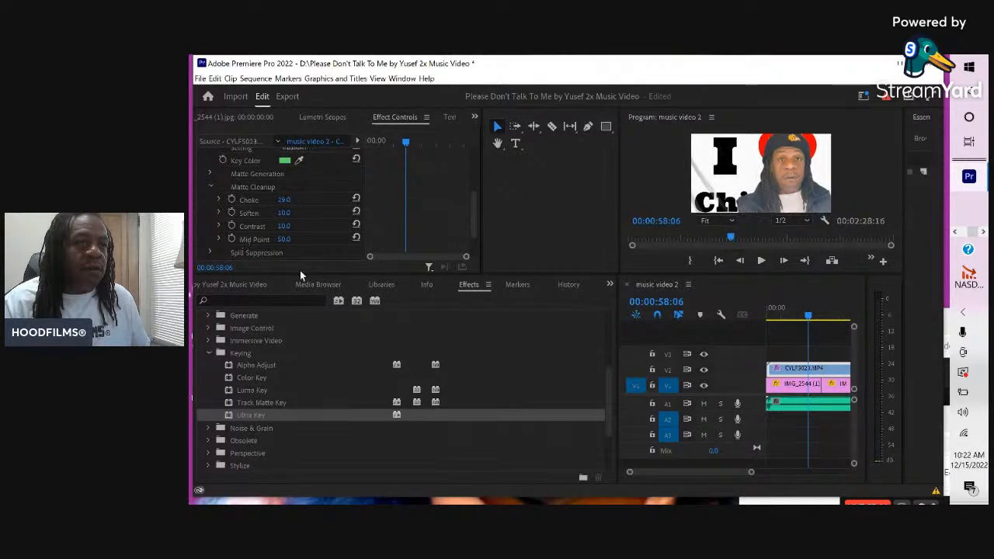
drag(616, 278, 532, 359)
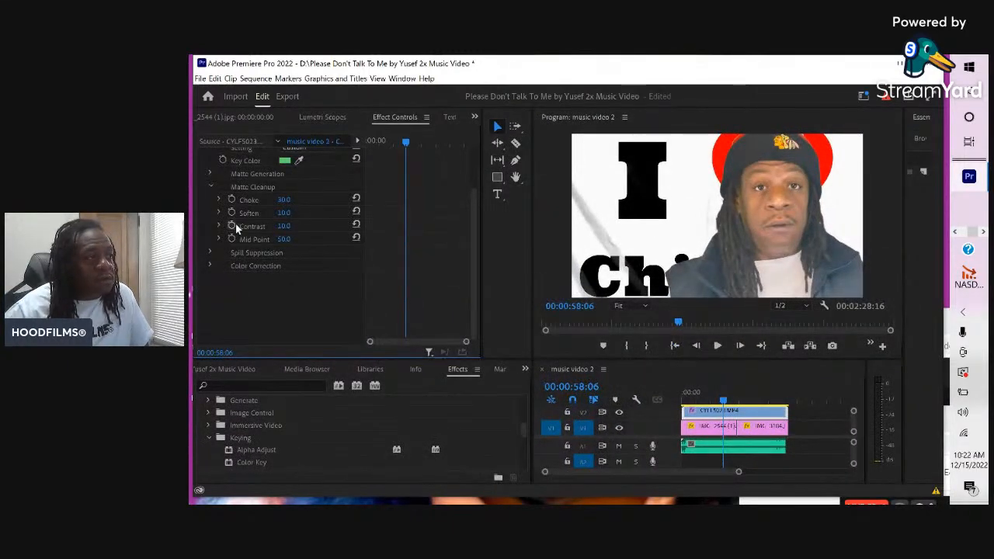
Set both Soften and Choke to 0 in the Matte Cleanup settings of Ultra Key.
drag(283, 212, 353, 217)
drag(410, 235, 292, 258)
drag(284, 199, 238, 209)
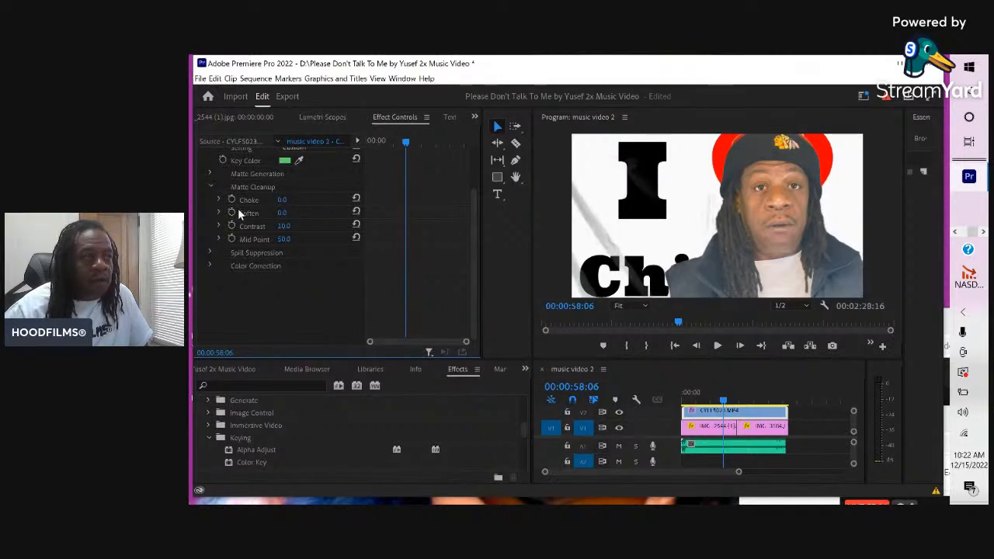
Set Desaturate to 70 and Range to 64 in Ultra Key's Spill Suppression settings.
click(210, 253)
scroll(233, 233, up, 2)
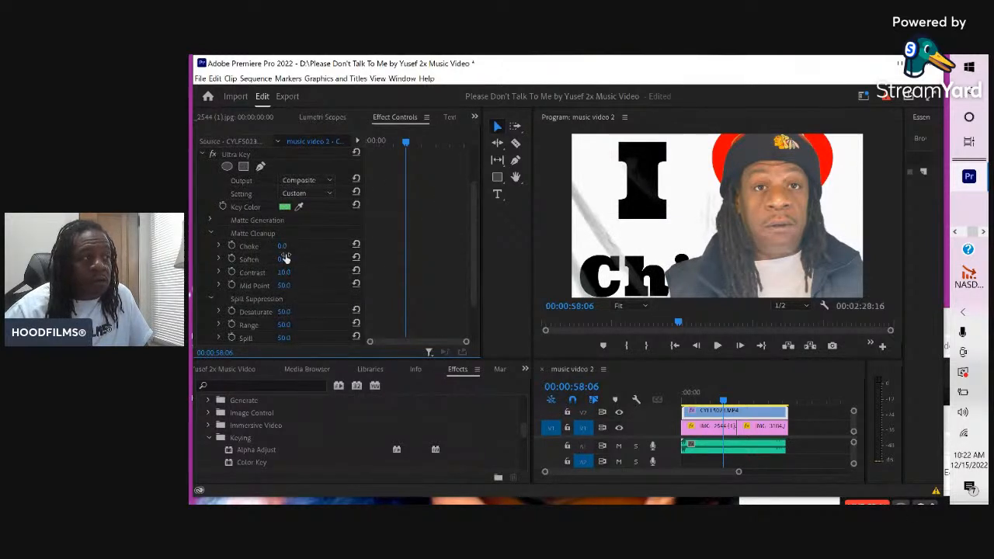
scroll(274, 301, down, 1)
mouse_move(281, 302)
mouse_down()
mouse_move(327, 294)
mouse_move(251, 292)
mouse_move(322, 310)
mouse_move(285, 317)
mouse_move(320, 317)
mouse_move(296, 312)
mouse_up()
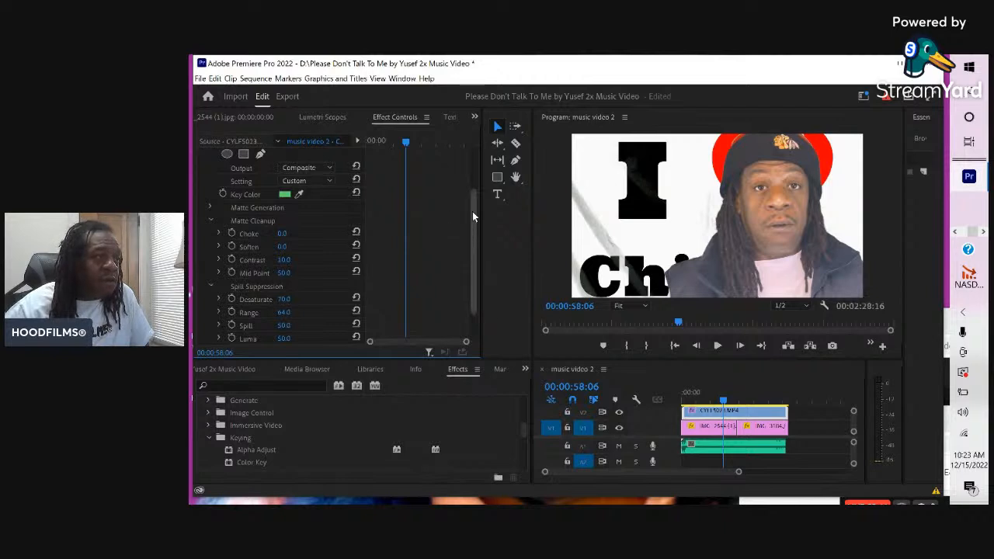
Reveal Ultra Key's Color Correction settings and play back the keyed clip from about 00:01:57.
drag(471, 211, 469, 252)
click(210, 312)
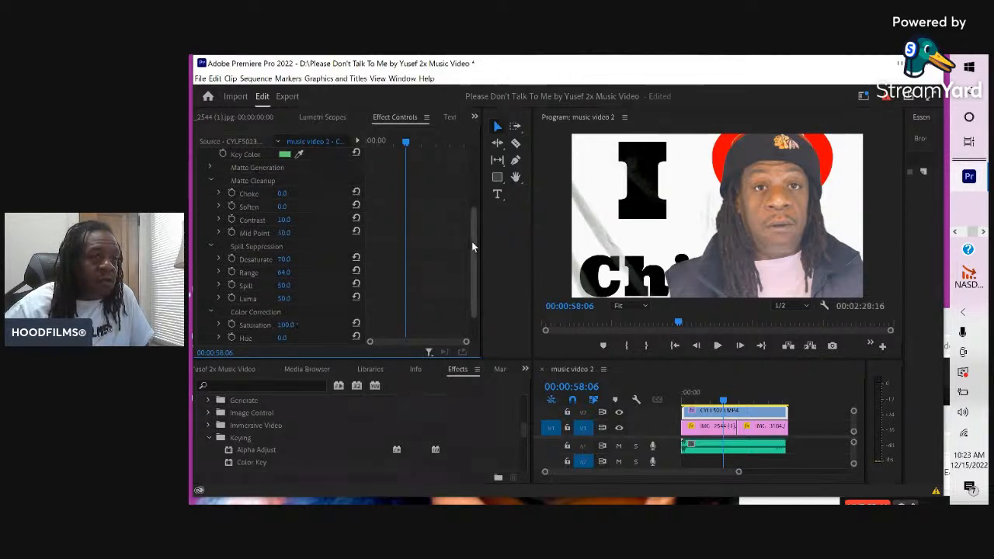
drag(472, 251, 472, 265)
click(726, 326)
drag(728, 323, 810, 322)
click(719, 347)
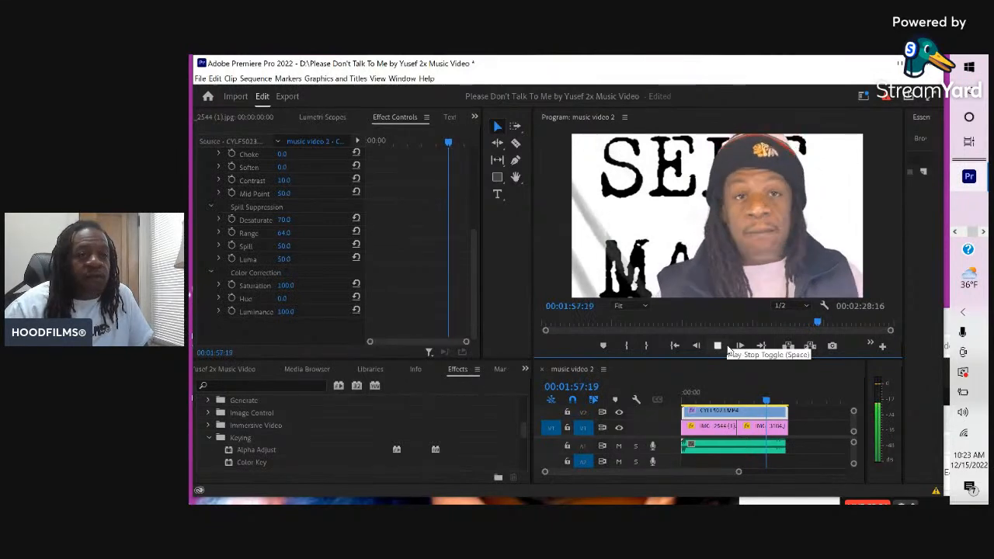
click(726, 346)
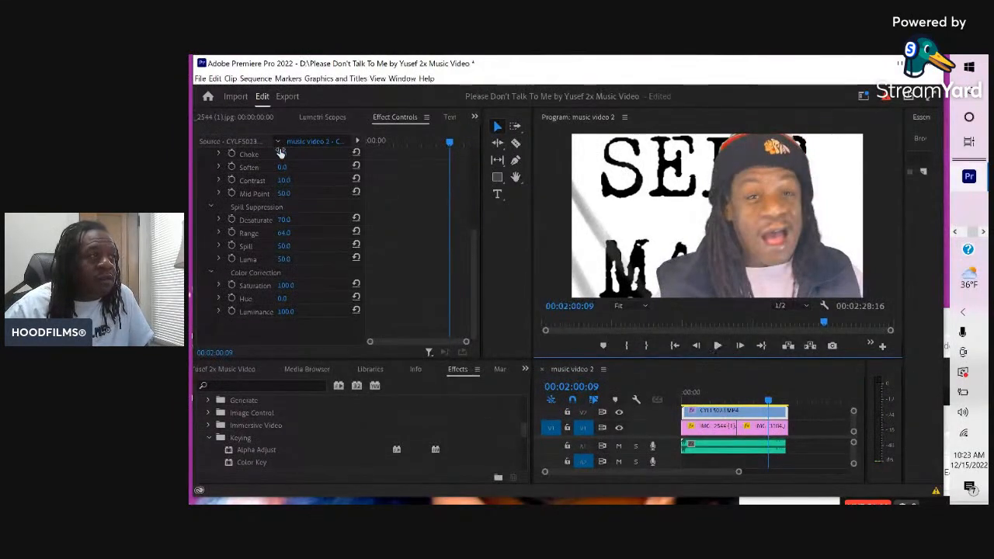
Switch the Ultra Key output to Alpha Channel to inspect the matte.
scroll(261, 269, up, 5)
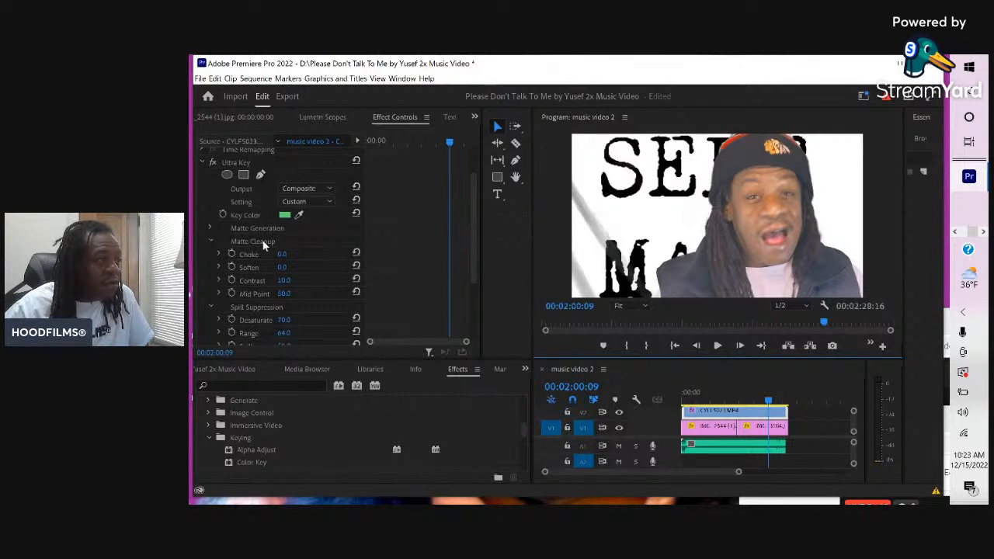
click(326, 189)
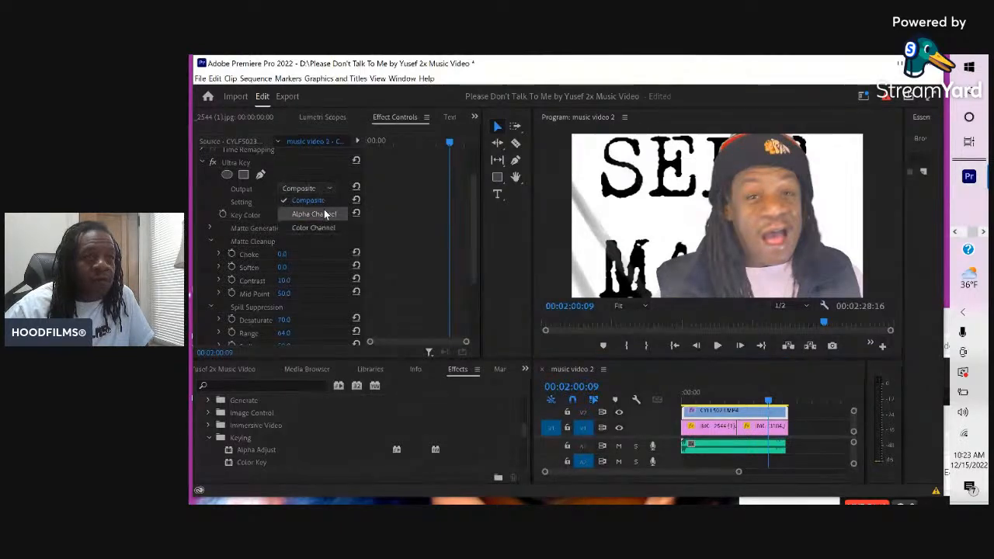
click(322, 214)
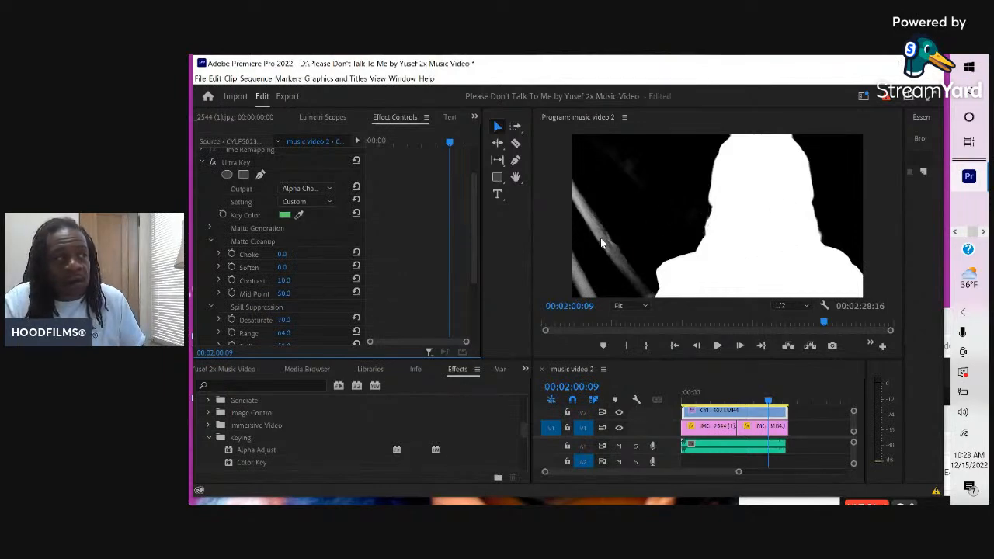
Test Choke at 100 and Contrast at 77 on the matte, and reset both to 0 and Spill Suppression's Range to 50.
drag(284, 257, 267, 270)
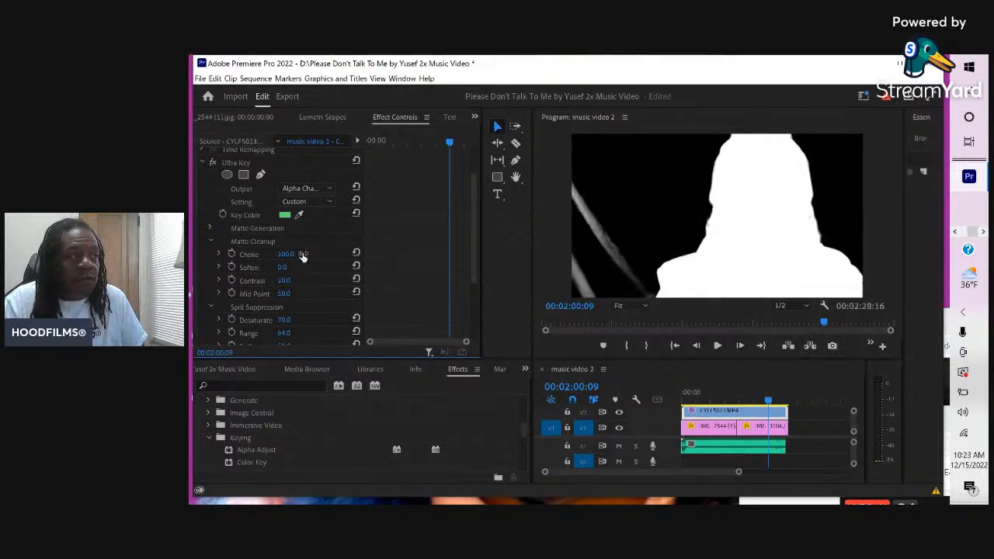
drag(364, 256, 270, 295)
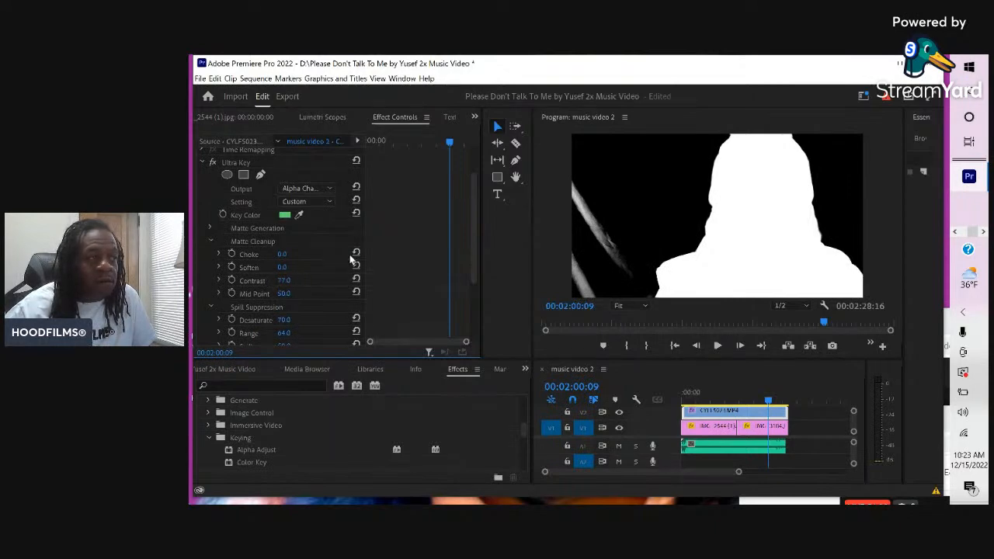
click(356, 278)
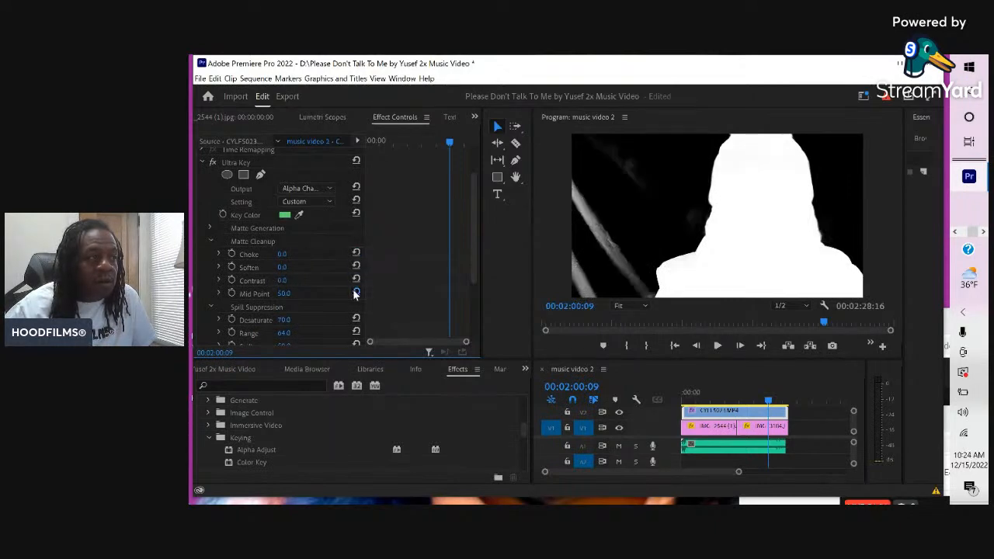
click(356, 331)
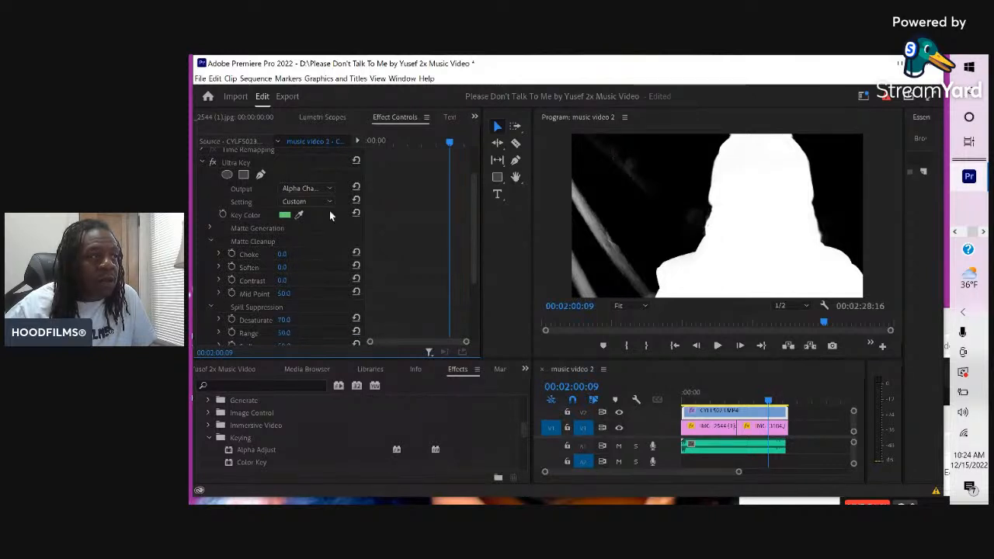
Inspect the Color Channel output of Ultra Key at 00:02:05:00 and return the output to Composite.
click(330, 188)
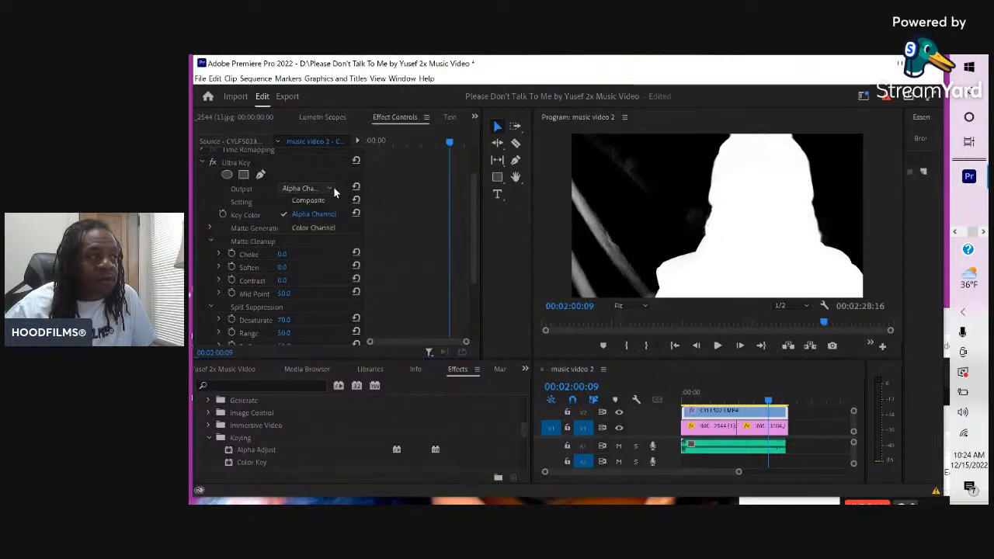
click(325, 227)
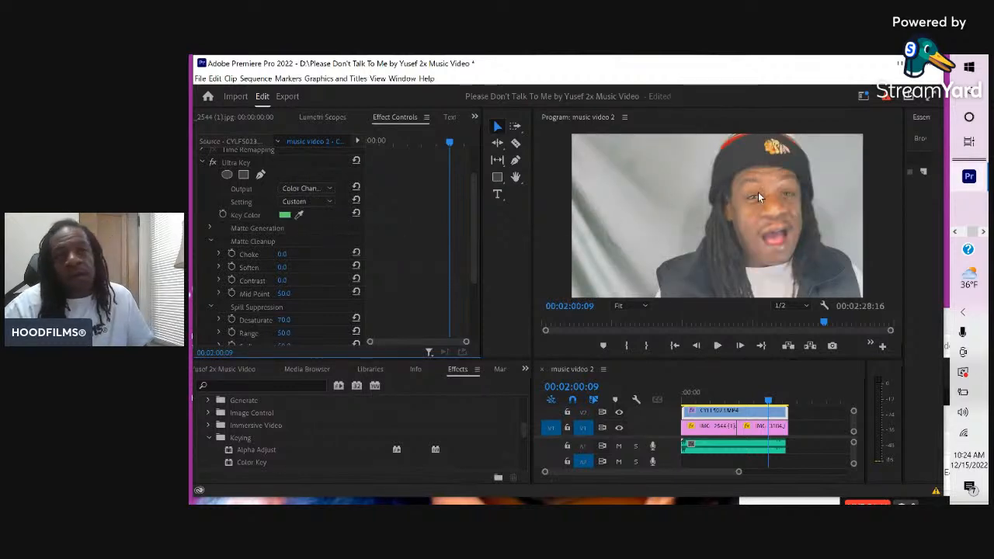
drag(666, 322, 836, 332)
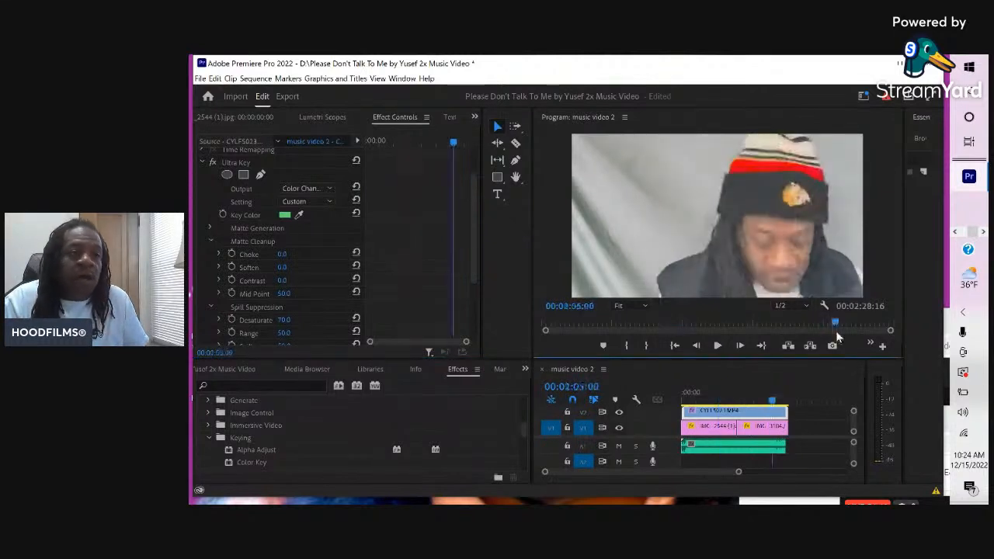
click(330, 194)
click(330, 196)
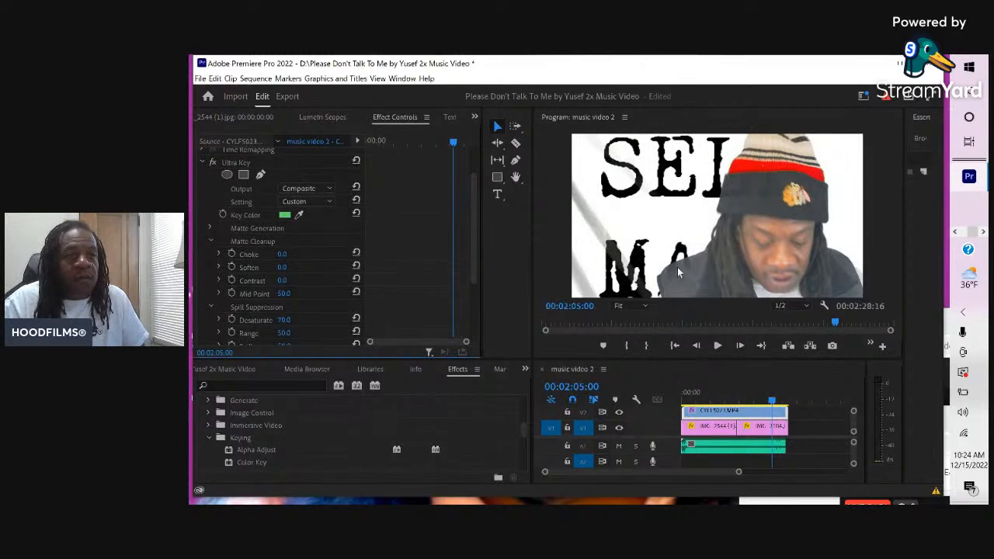
At 00:01:38:03, set Transparency to 18, Highlight to 0 and Shadow to 14 in Ultra Key's Matte Generation settings.
drag(694, 322, 775, 328)
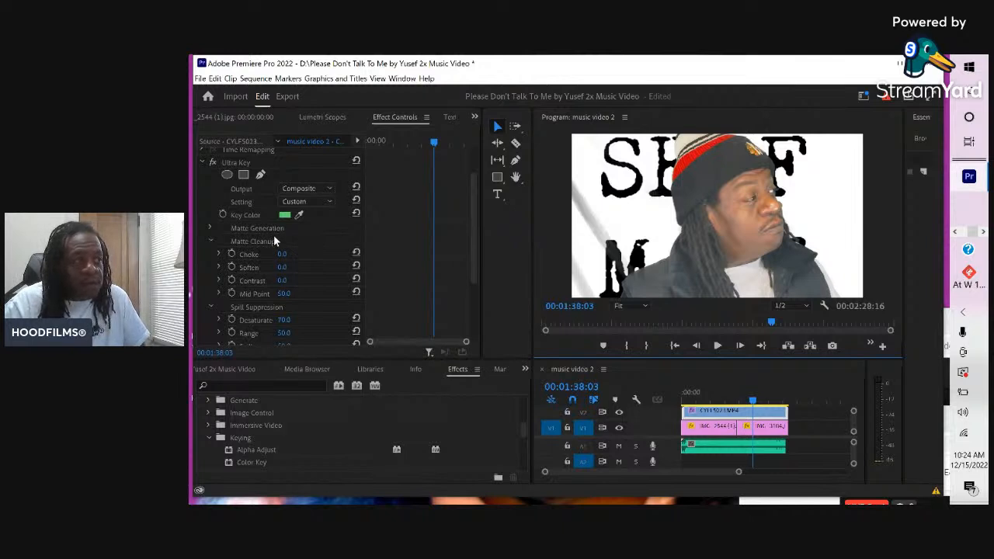
click(212, 228)
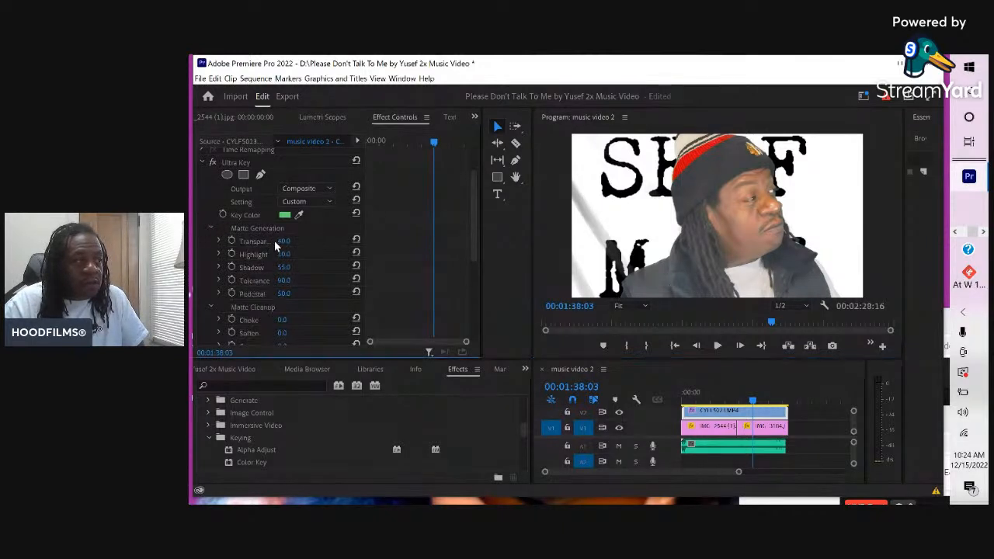
drag(284, 243, 268, 237)
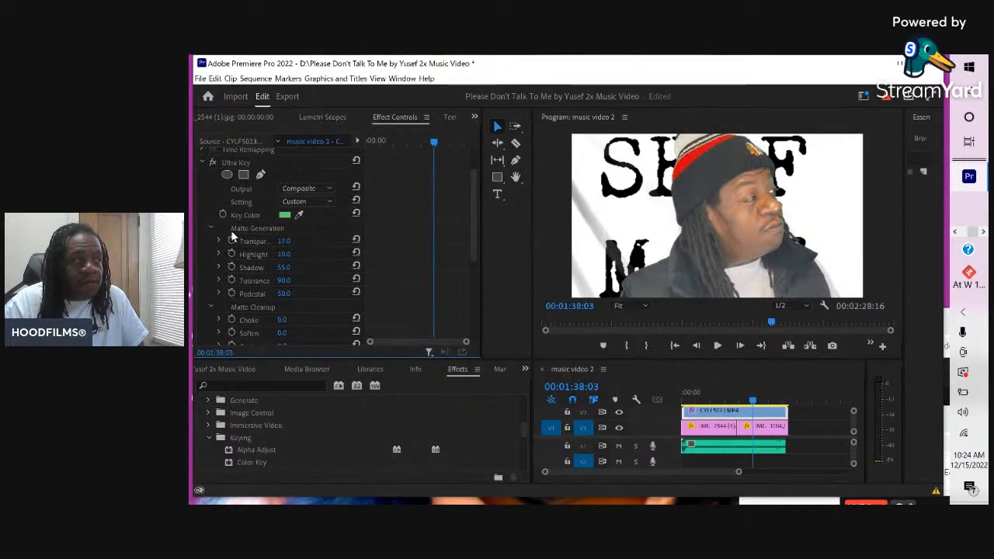
drag(279, 245, 363, 252)
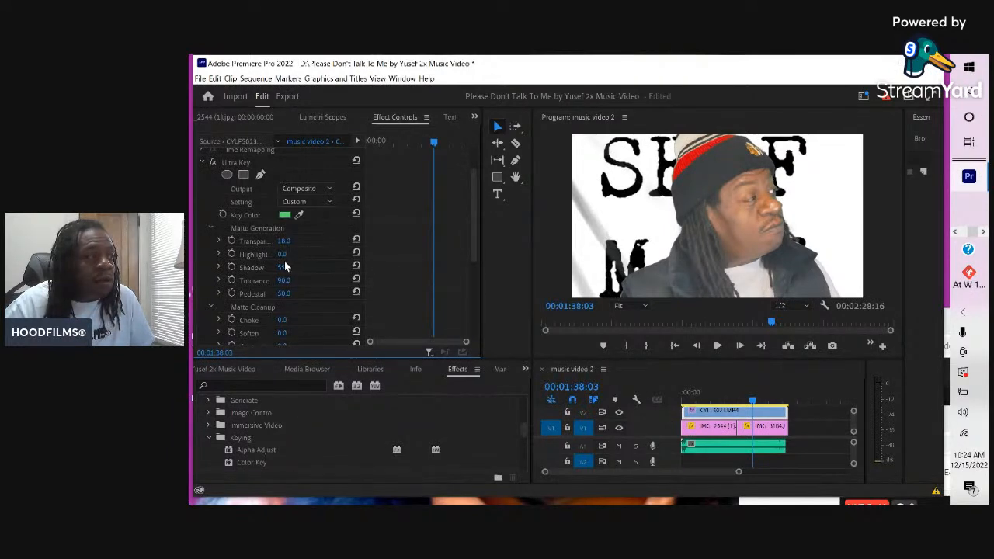
drag(284, 267, 408, 280)
mouse_move(265, 290)
mouse_down()
mouse_move(302, 293)
mouse_move(269, 287)
mouse_up()
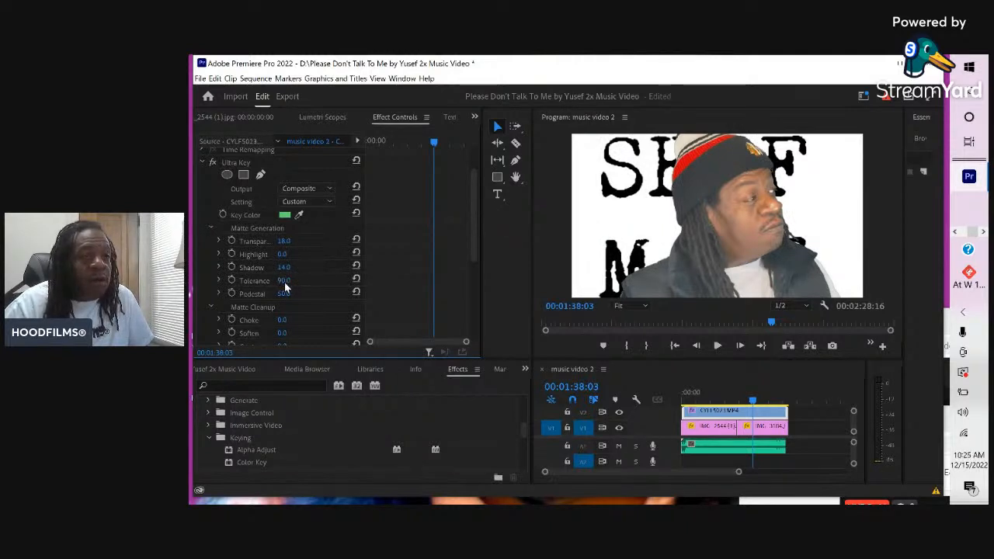
Set Matte Generation's Pedestal to 100, try Tolerance at 100, and settle Tolerance at 90.
drag(303, 279, 334, 278)
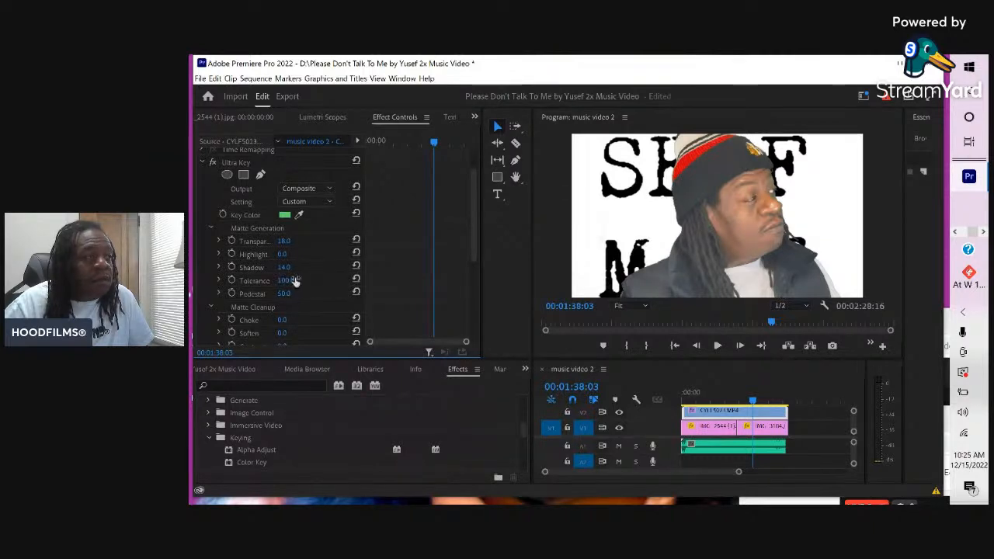
mouse_move(284, 297)
mouse_down()
mouse_move(276, 284)
mouse_move(298, 289)
mouse_move(285, 289)
mouse_up()
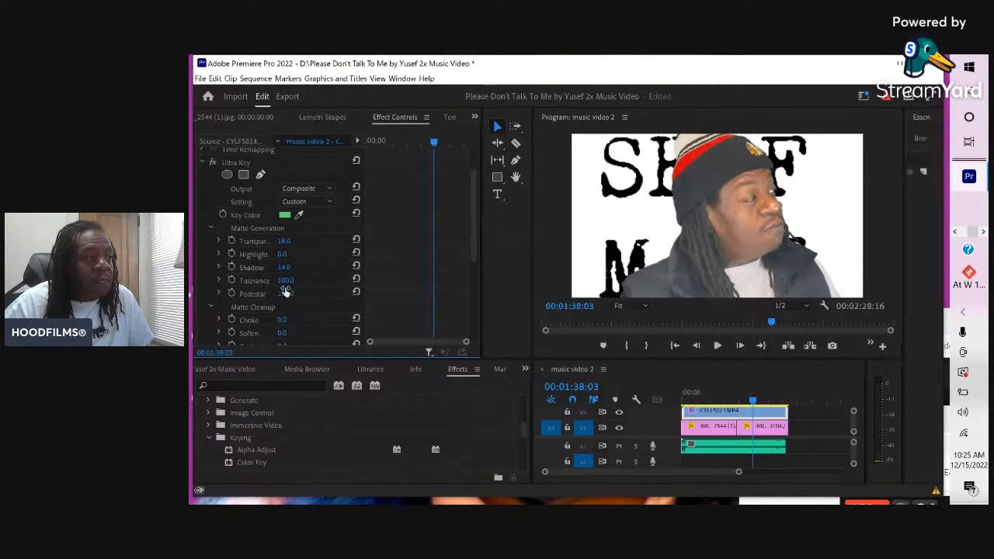
mouse_move(290, 280)
mouse_down()
mouse_move(244, 277)
mouse_move(282, 278)
mouse_up()
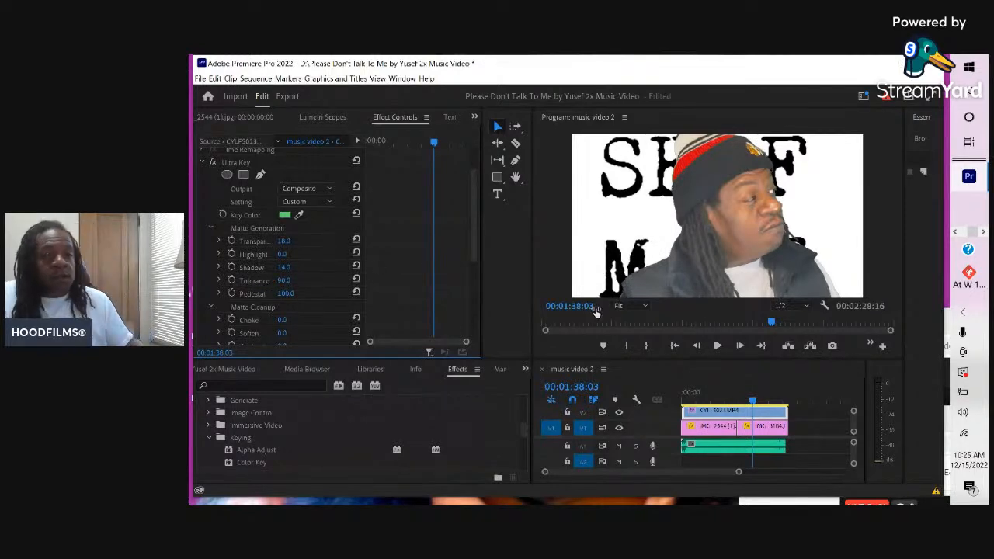
Play the keyed clip from about 00:00:56 and try Matte Generation's Transparency at 14.
drag(627, 324, 669, 322)
key(space)
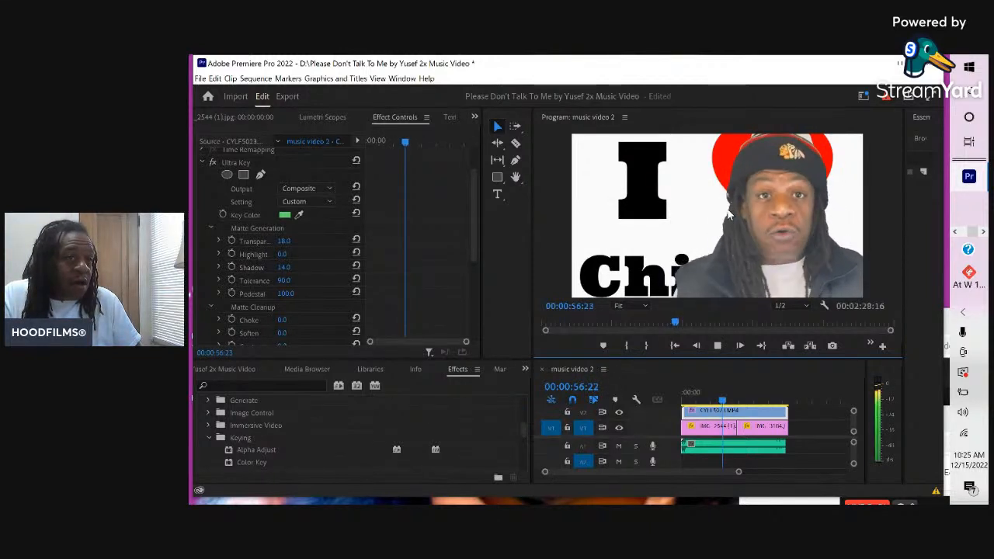
key(space)
drag(284, 241, 271, 240)
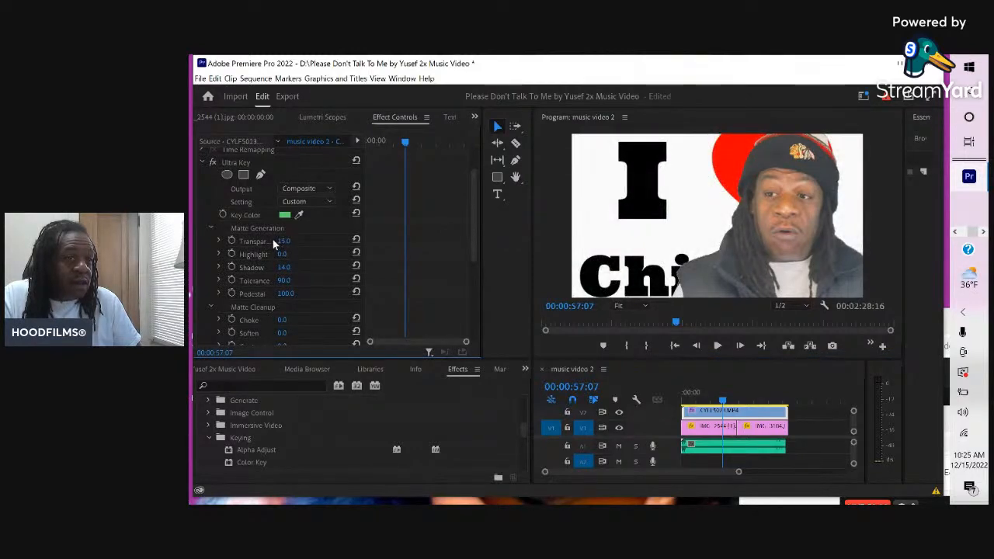
drag(267, 235, 226, 257)
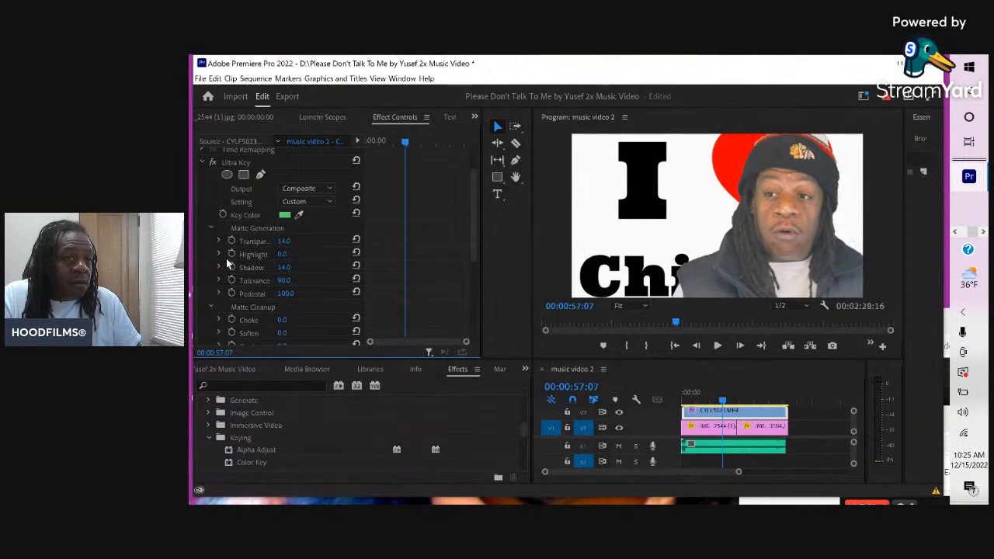
key(space)
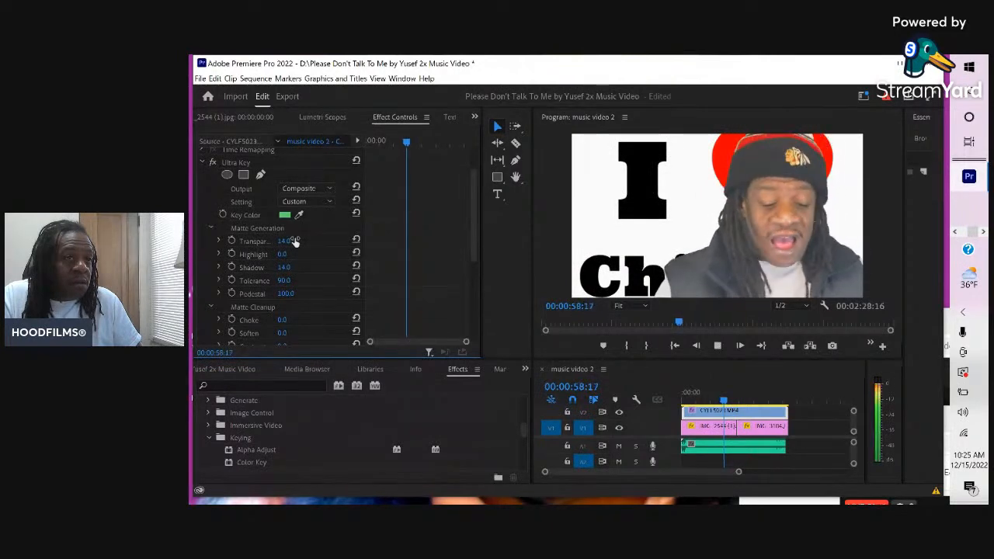
key(space)
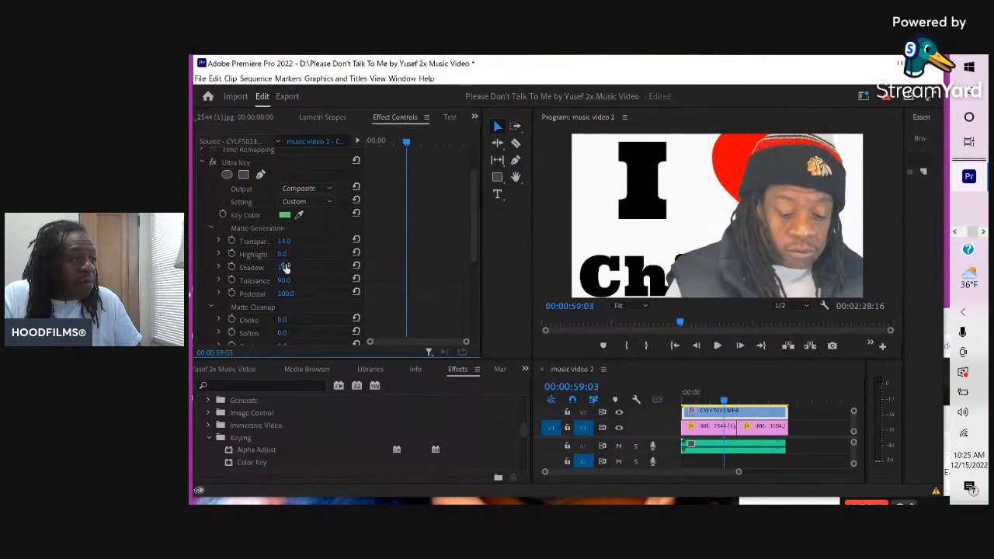
Try Matte Generation's Shadow at 80 during playback, and settle on Shadow 31 with Transparency at 0.
drag(279, 269, 329, 266)
key(space)
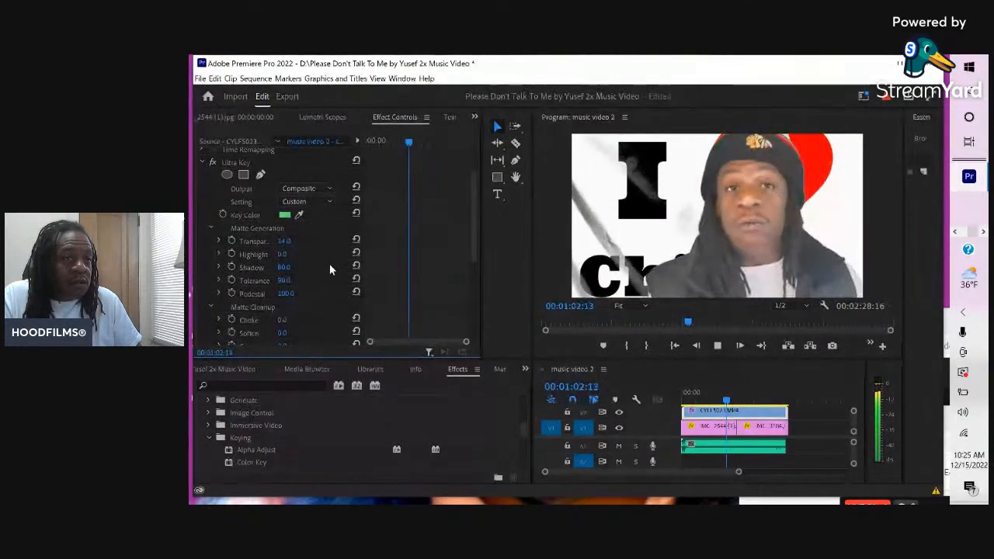
drag(320, 256, 286, 261)
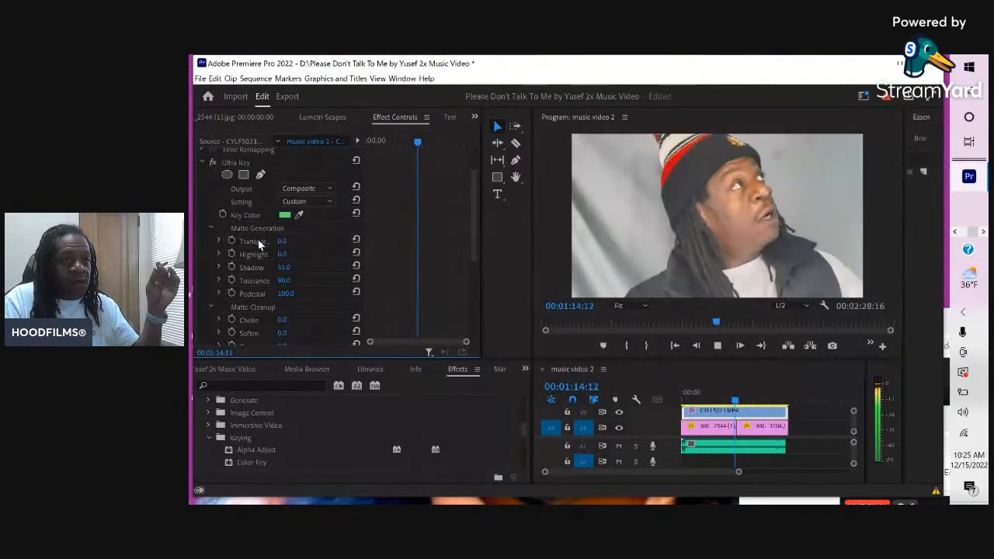
While the clip plays, try Transparency at 20, lower it to 11, and raise Highlight in Matte Generation.
drag(264, 240, 272, 240)
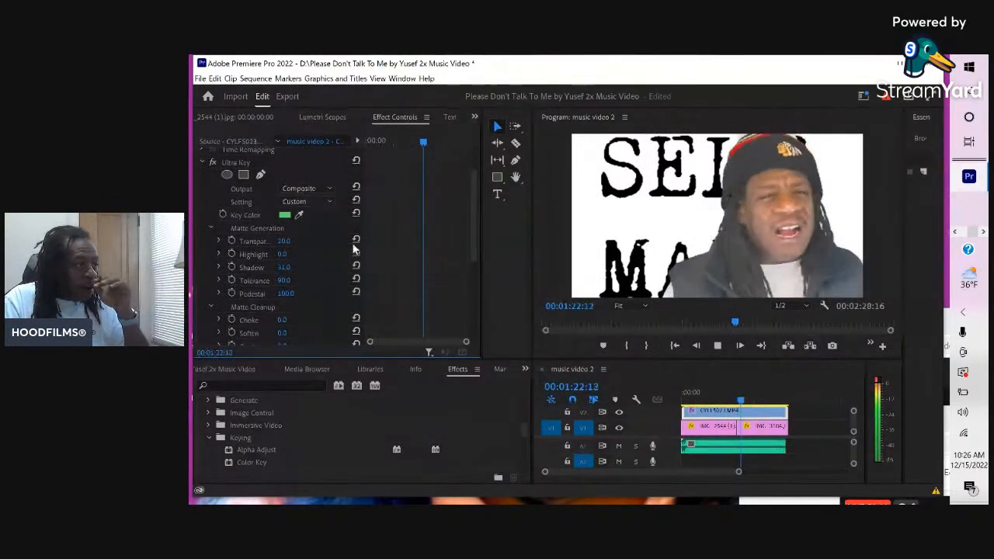
drag(282, 241, 276, 239)
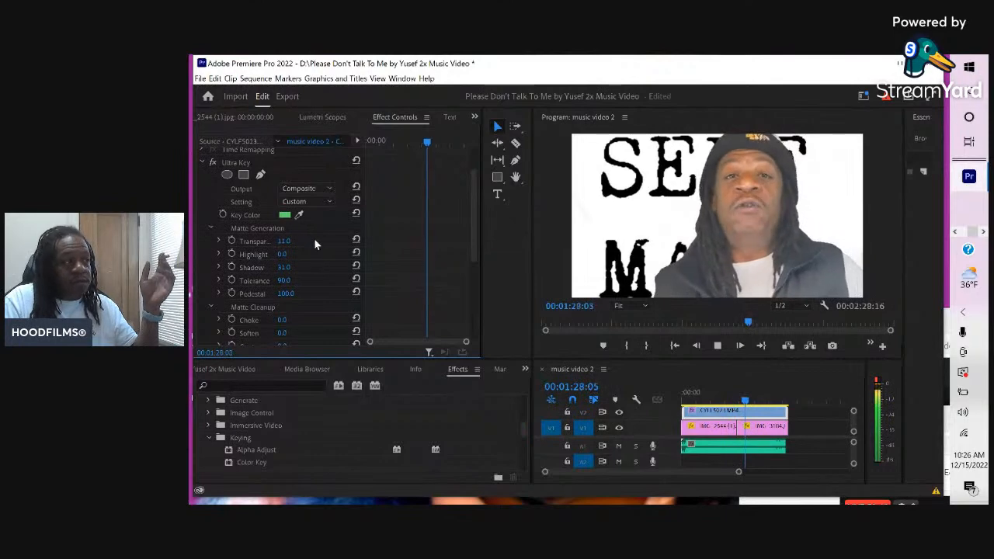
drag(257, 250, 279, 258)
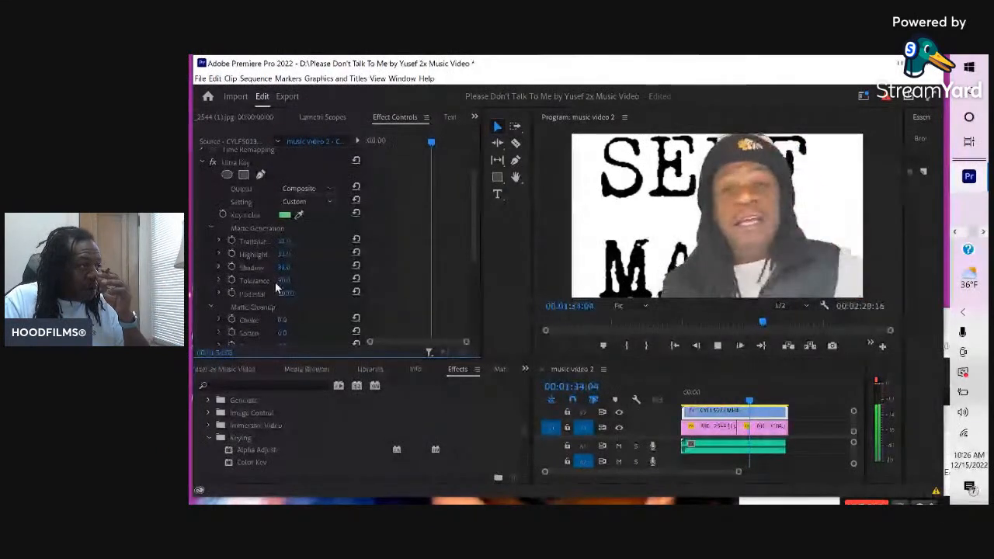
Set Matte Generation's Shadow to 66, Highlight to 42 and Transparency to 56, and play the keyed clip to about 00:01:49.
mouse_move(283, 268)
mouse_down()
mouse_move(261, 267)
mouse_move(295, 267)
mouse_up()
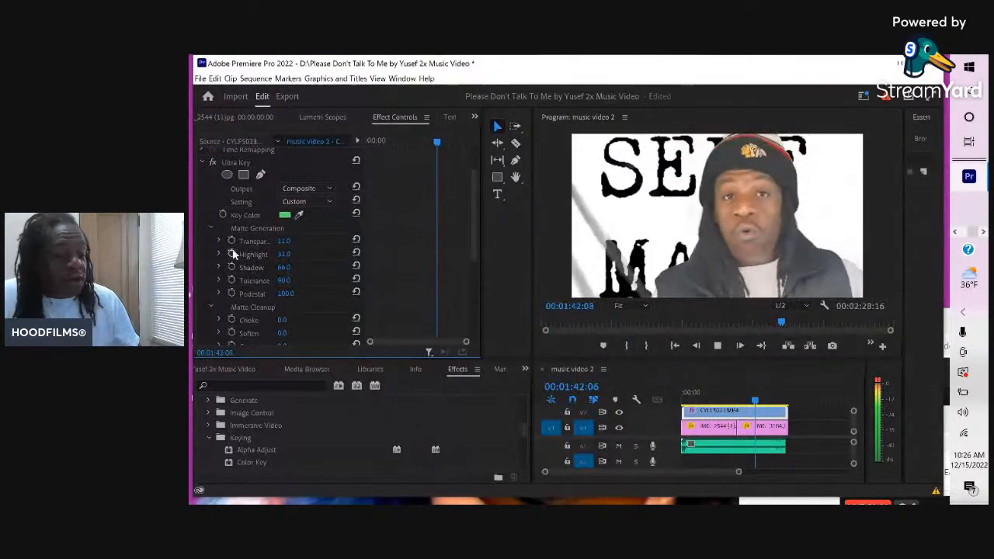
key(space)
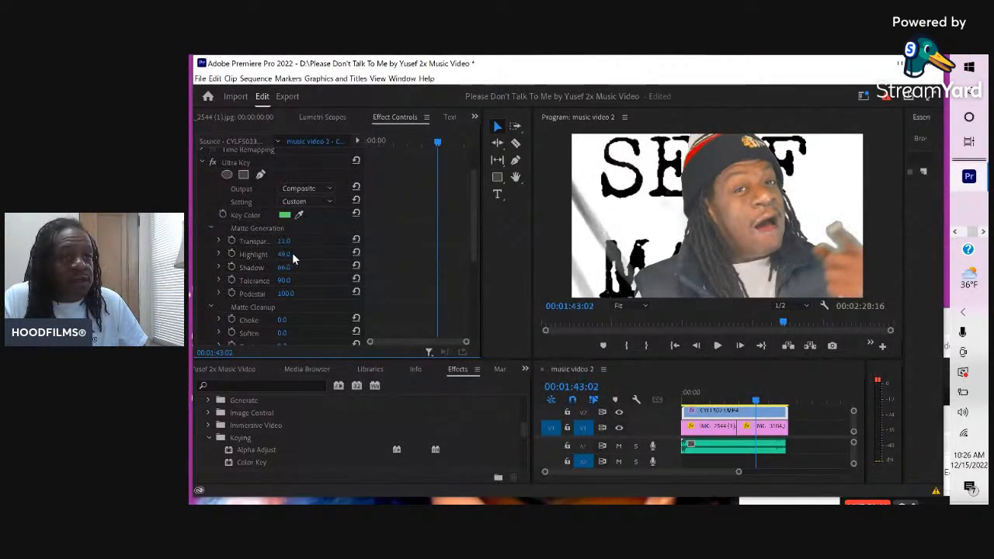
mouse_move(277, 241)
mouse_down()
mouse_move(304, 241)
mouse_move(291, 230)
mouse_up()
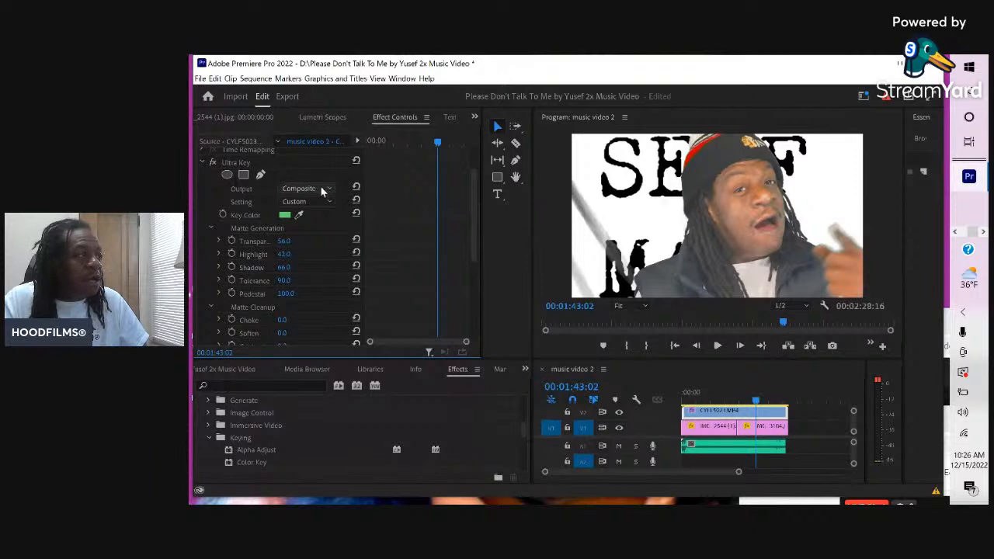
key(space)
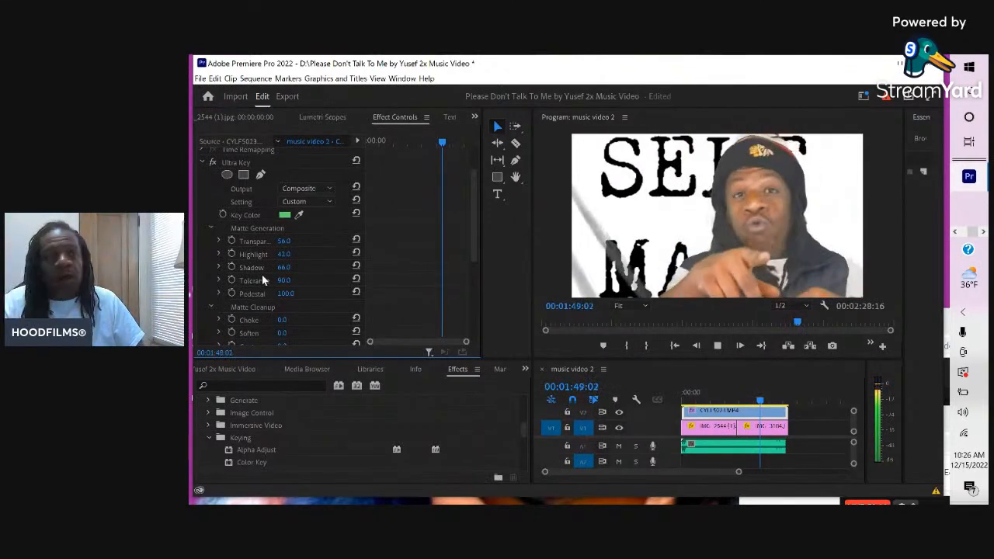
key(space)
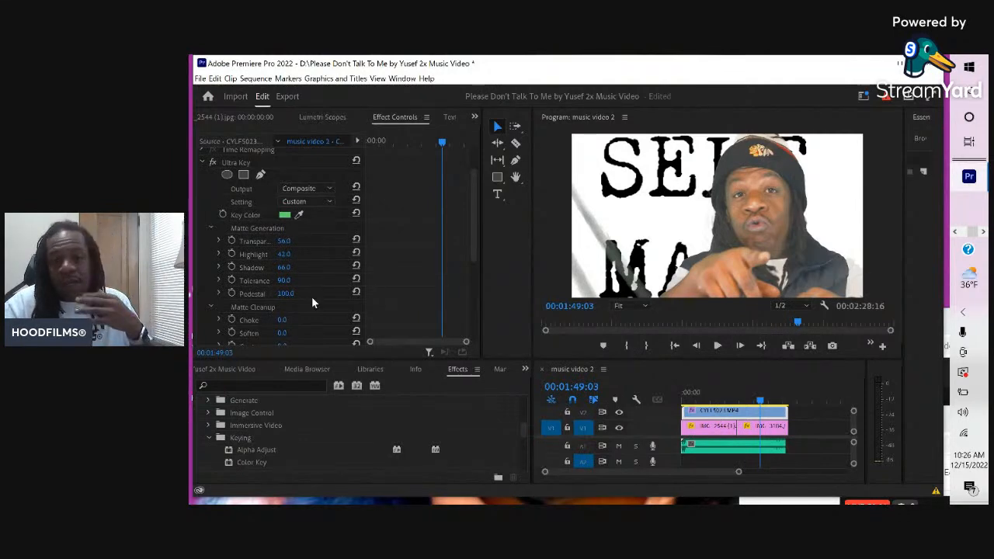
Check Lumetri Scopes, widen the Essential Graphics area and browse its title templates.
click(310, 118)
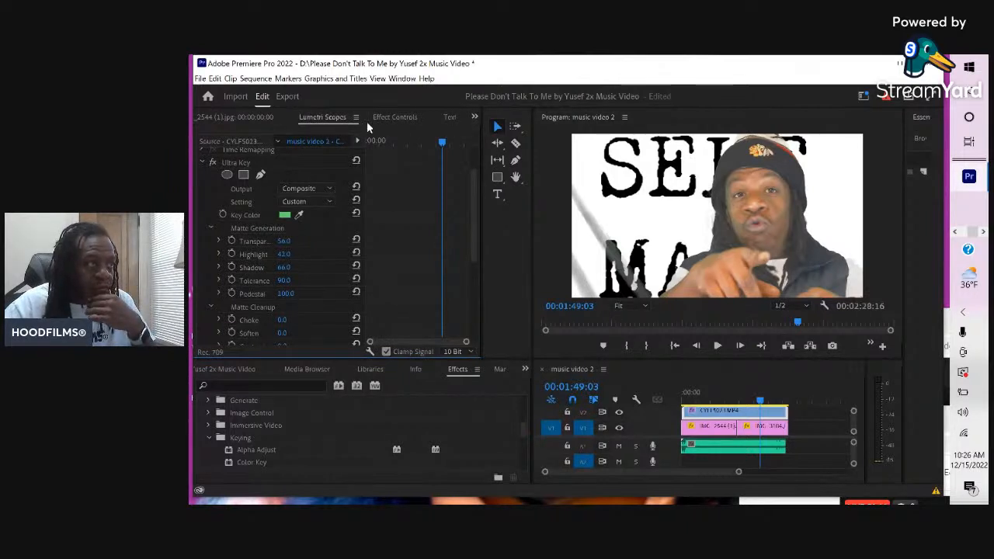
click(390, 119)
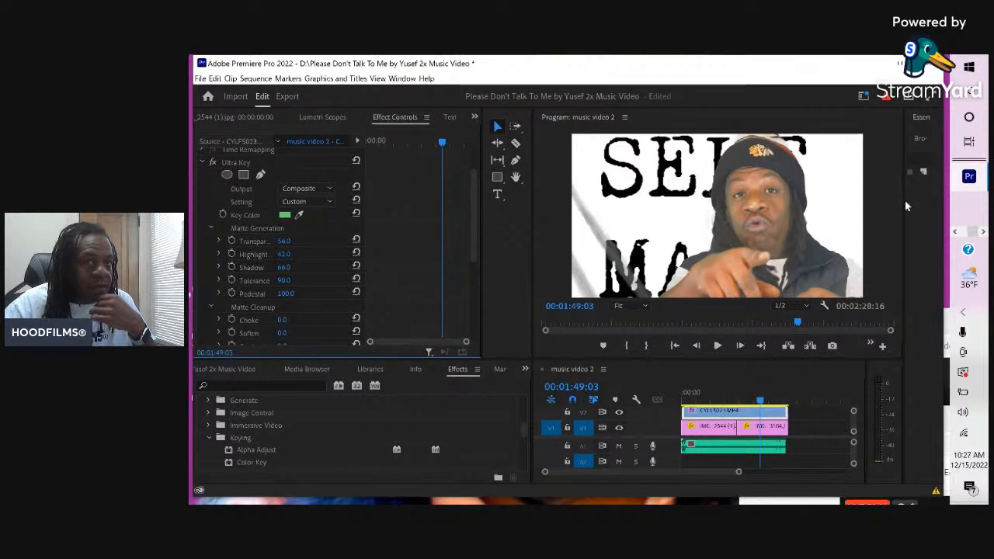
drag(901, 214, 789, 202)
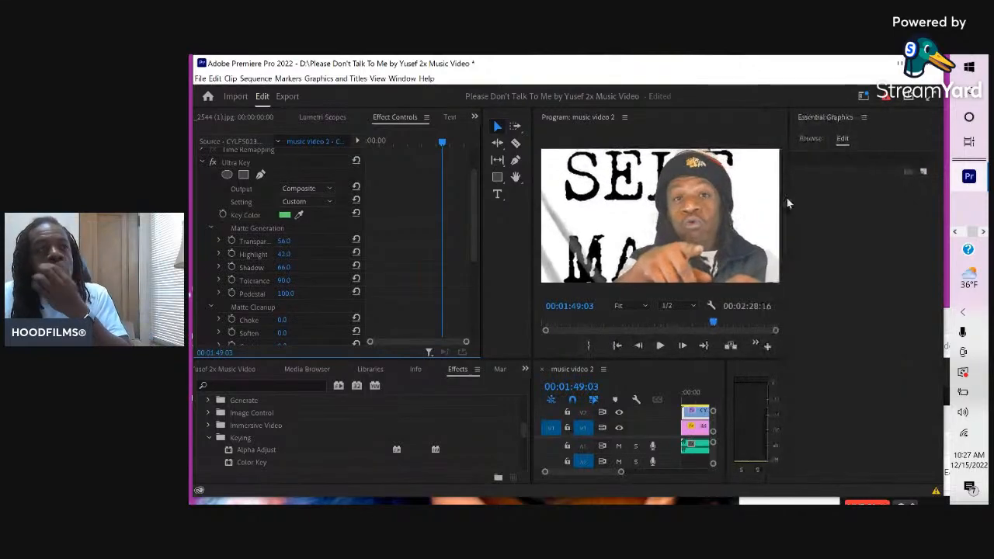
click(810, 139)
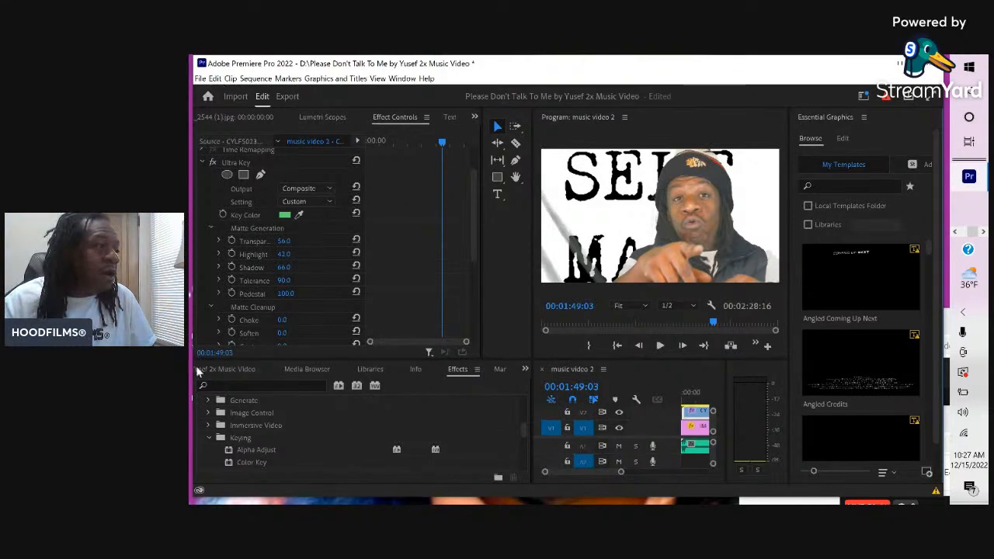
click(525, 369)
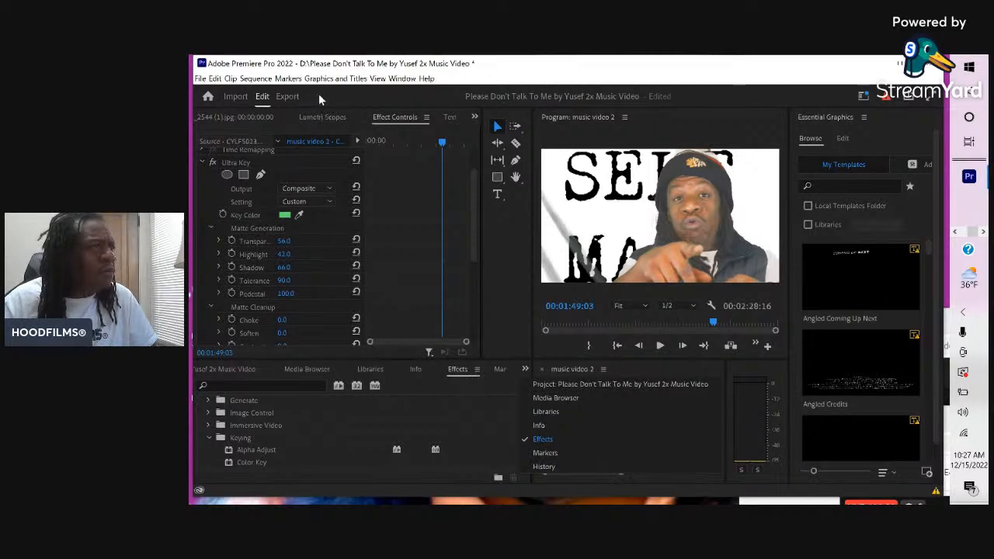
click(475, 116)
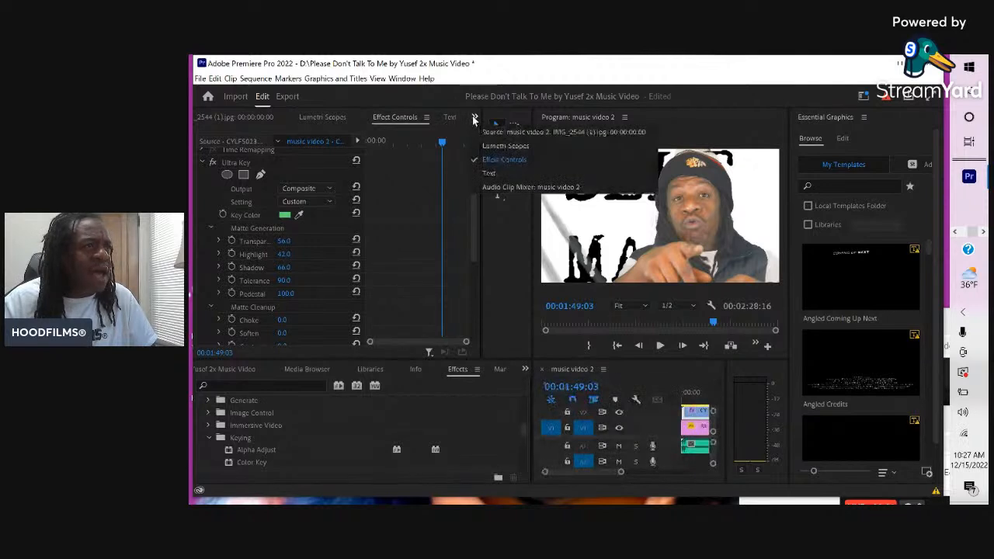
click(510, 235)
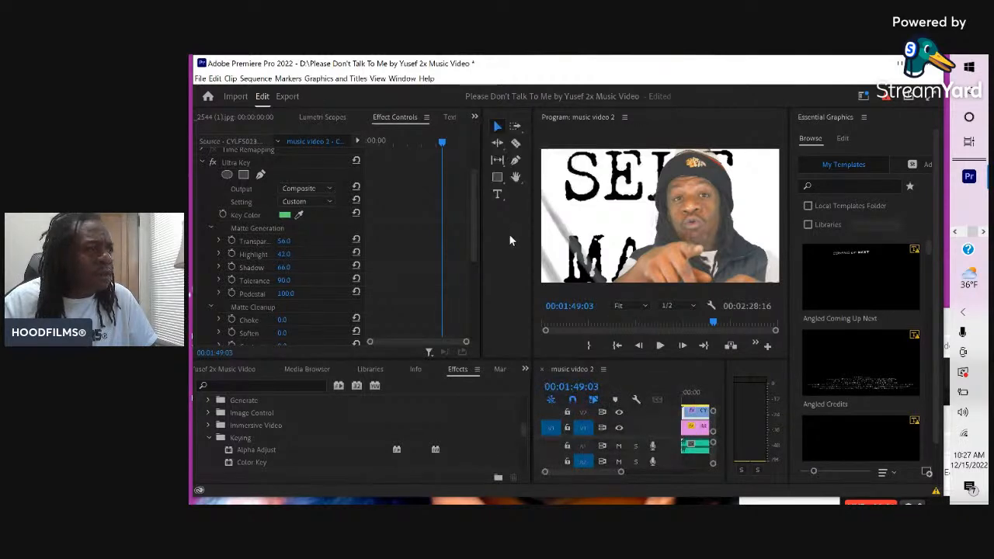
Examine the video effects available in the Adjust and Color Correction groups.
click(451, 372)
scroll(259, 403, up, 3)
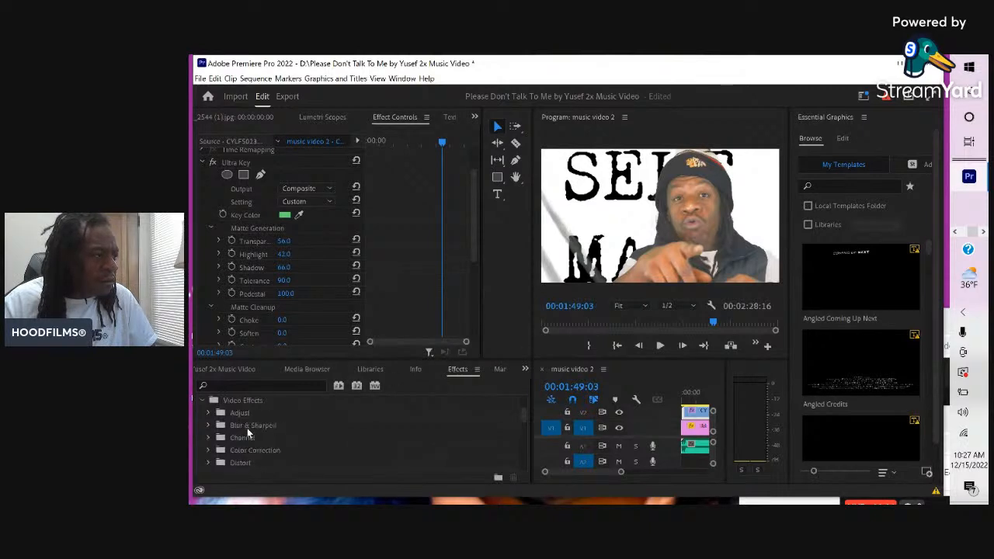
click(208, 412)
scroll(225, 434, down, 2)
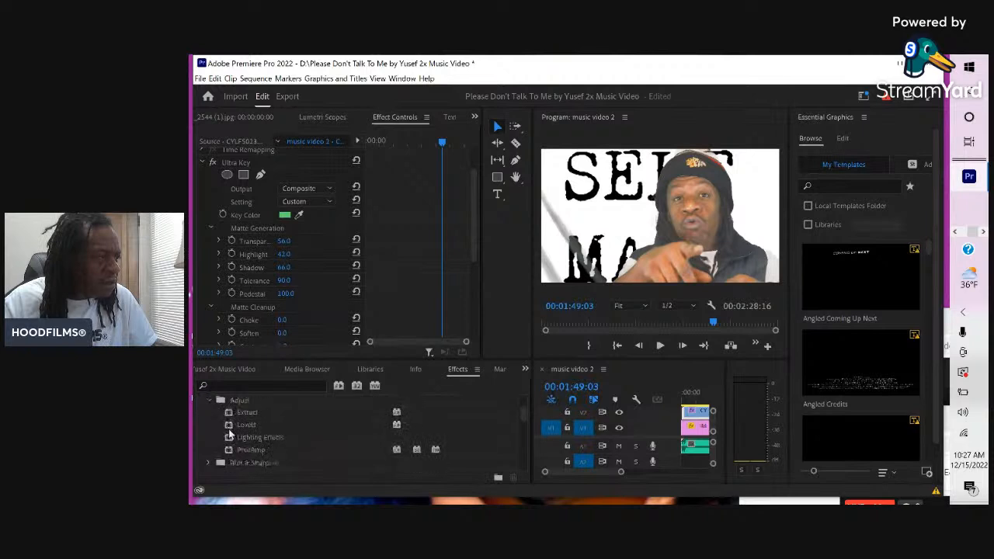
scroll(230, 434, down, 2)
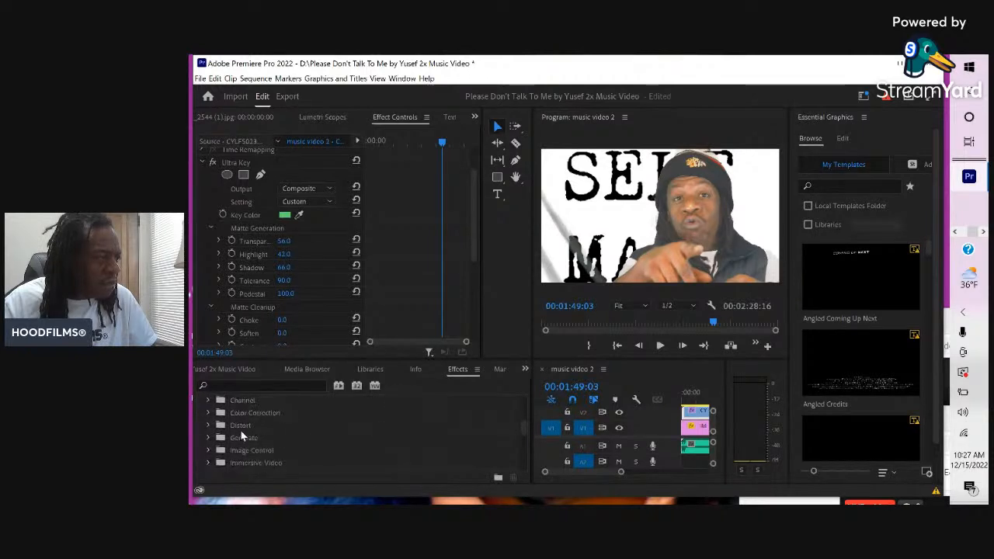
click(208, 412)
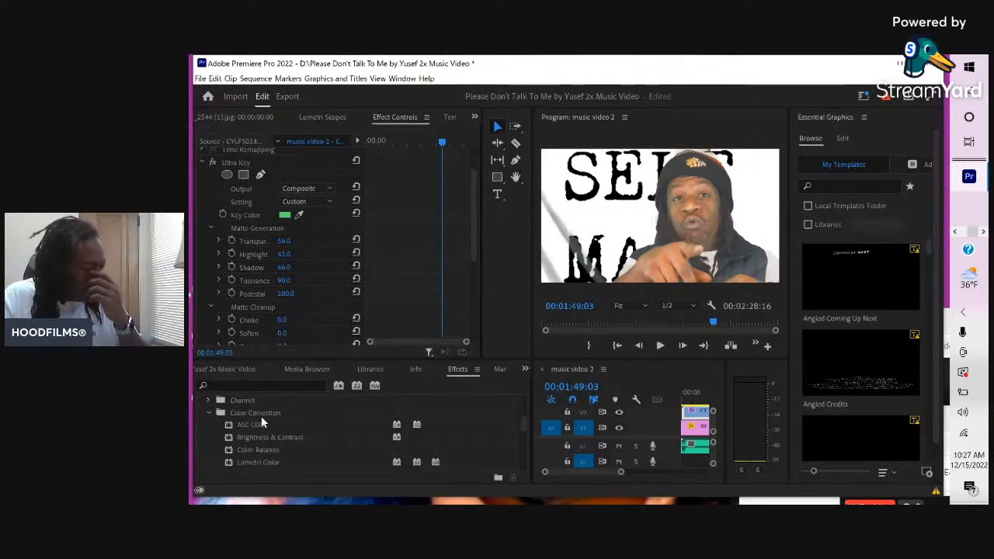
scroll(290, 457, down, 2)
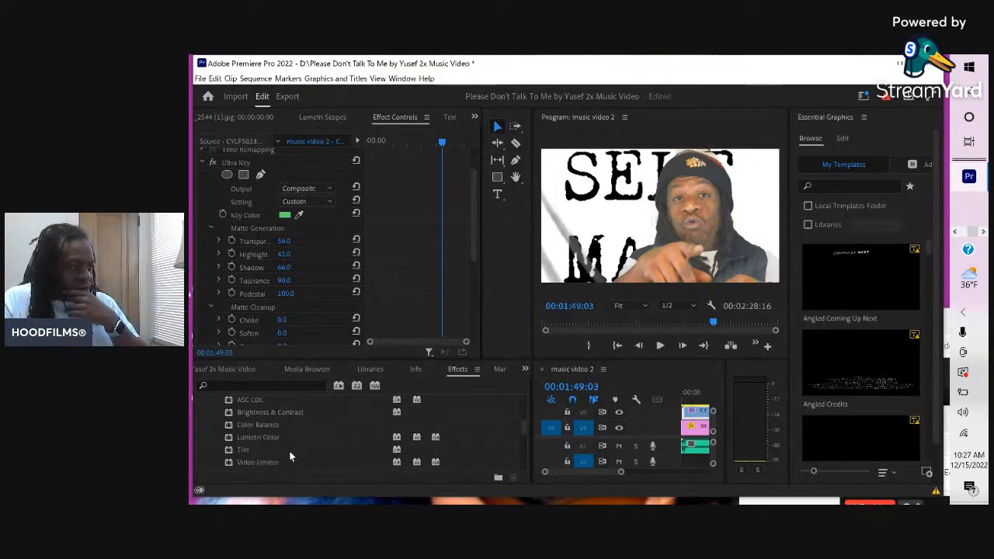
Enlarge the effects list and the timeline in height, and widen the timeline by narrowing Essential Graphics and the audio meters.
drag(358, 354, 353, 274)
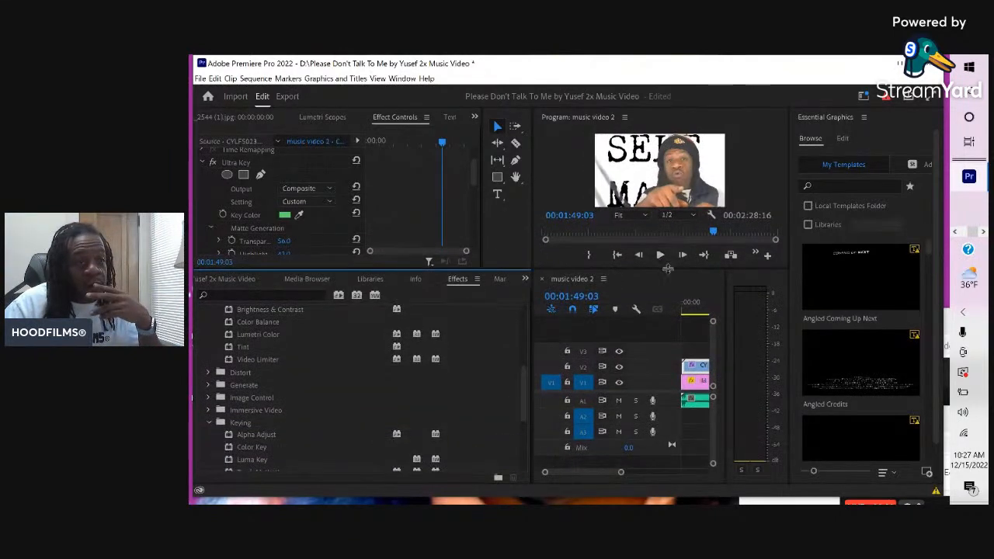
drag(669, 291, 668, 291)
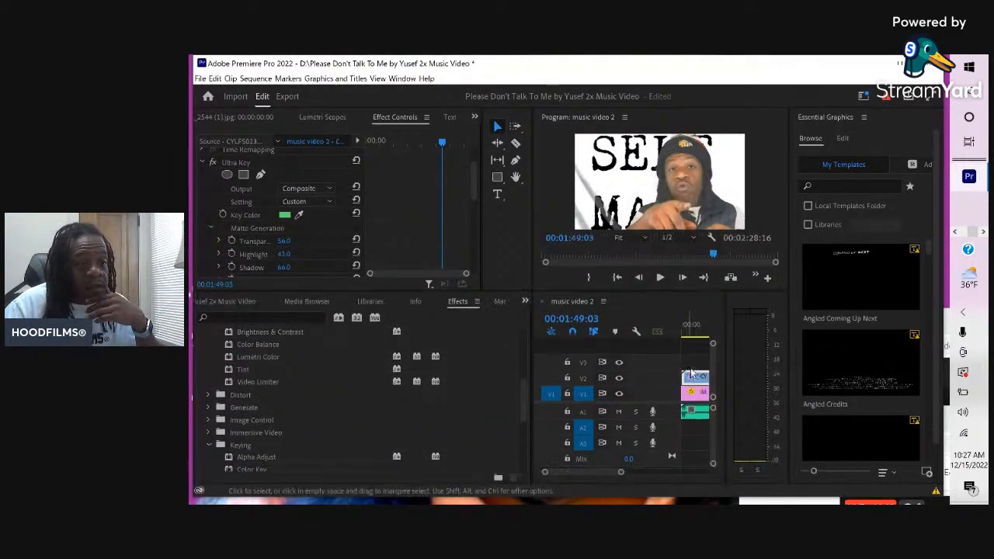
drag(724, 345, 868, 339)
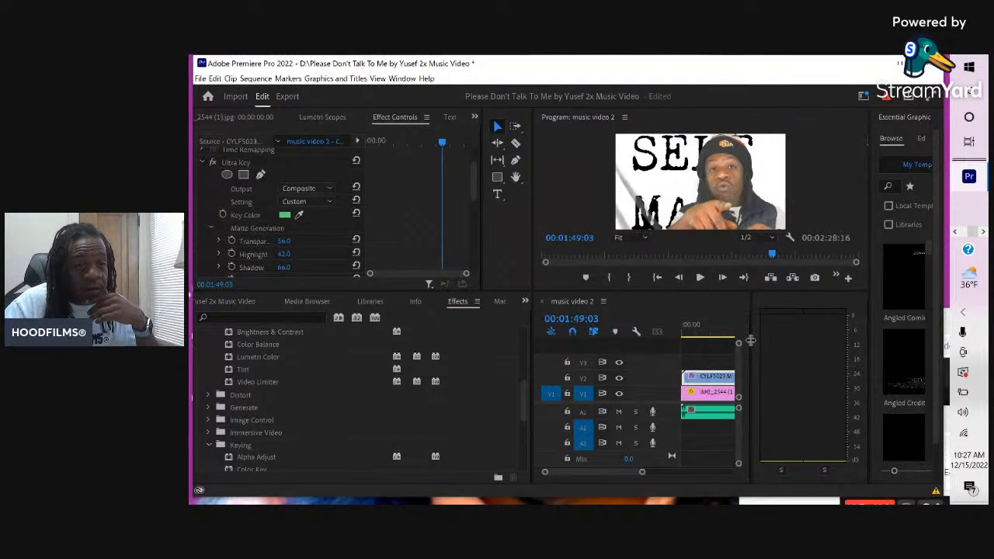
drag(751, 340, 846, 339)
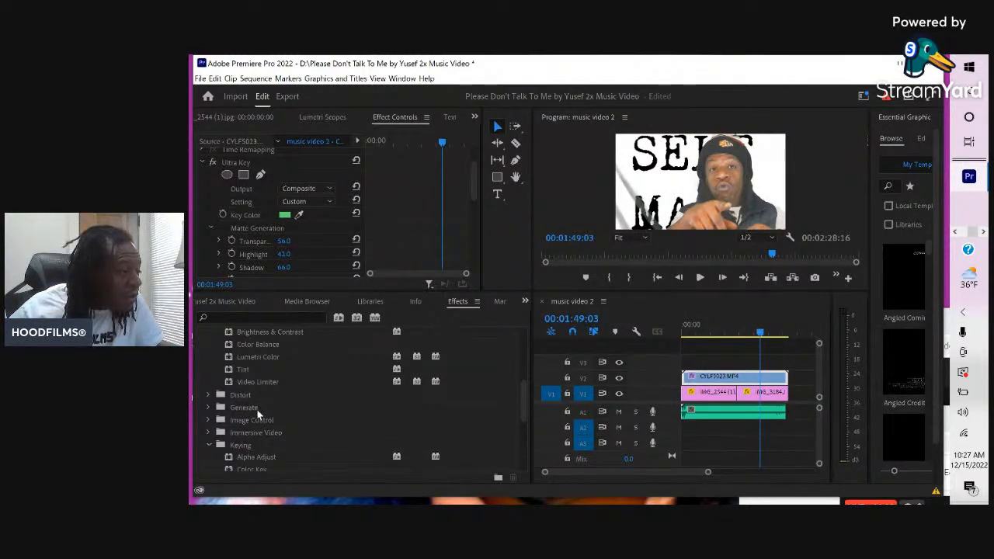
Look through the video effects and apply Color Correction's Color Balance to the CYLF5023.MP4 clip on V2.
scroll(262, 441, down, 3)
scroll(268, 404, up, 4)
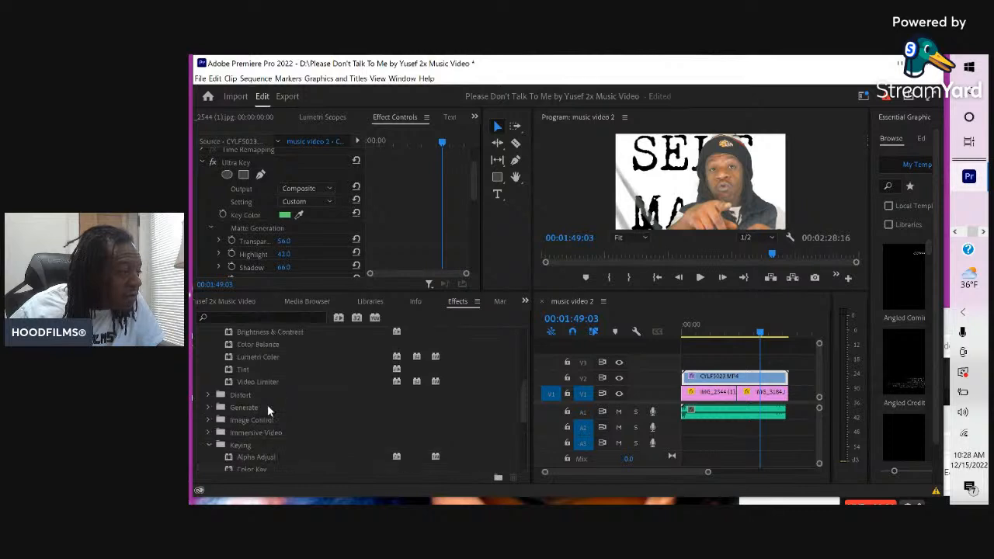
scroll(254, 353, up, 1)
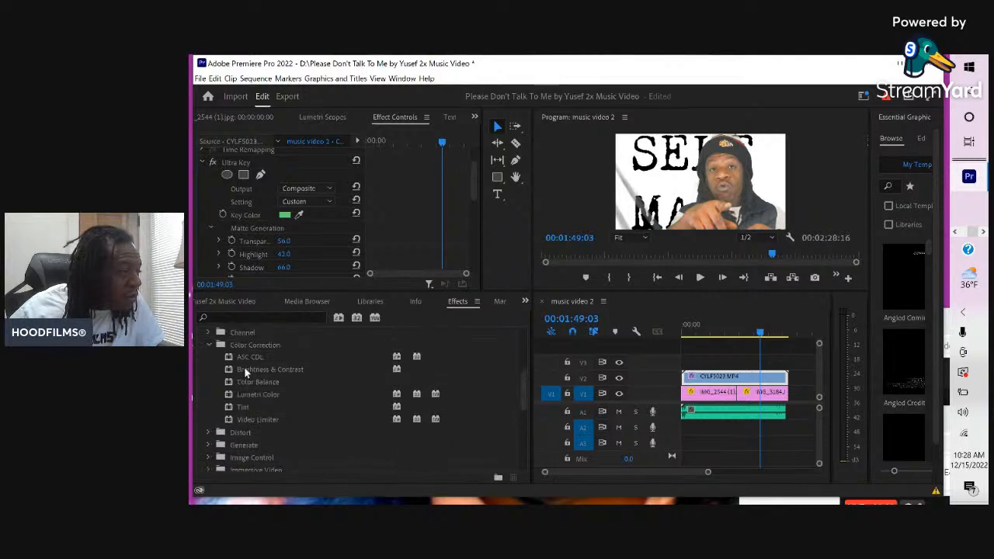
click(246, 382)
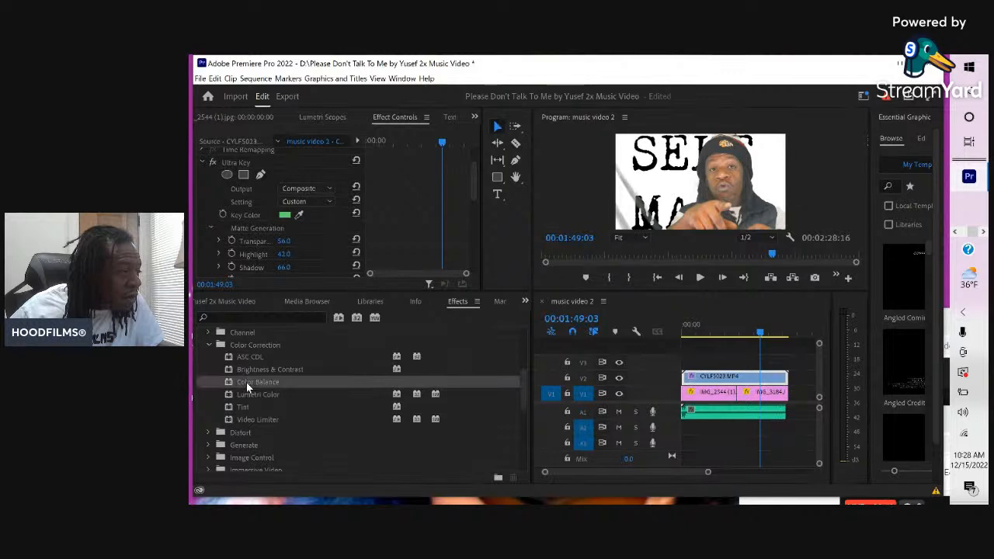
scroll(257, 420, down, 2)
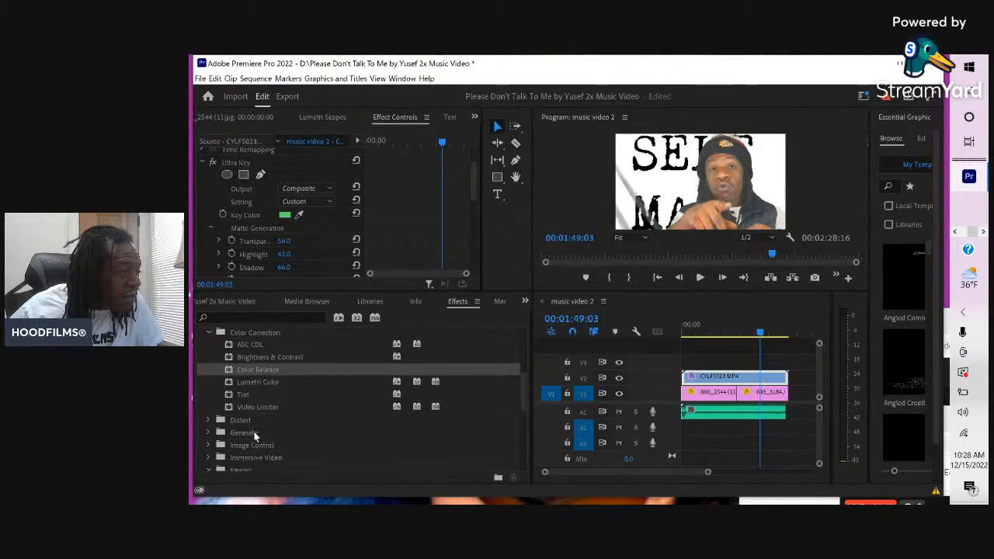
scroll(254, 432, down, 3)
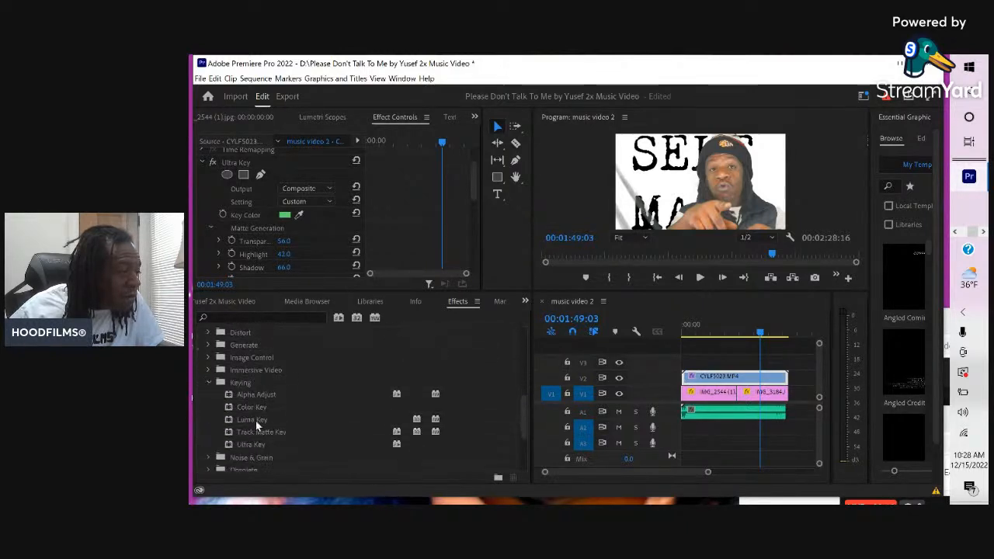
scroll(254, 440, down, 3)
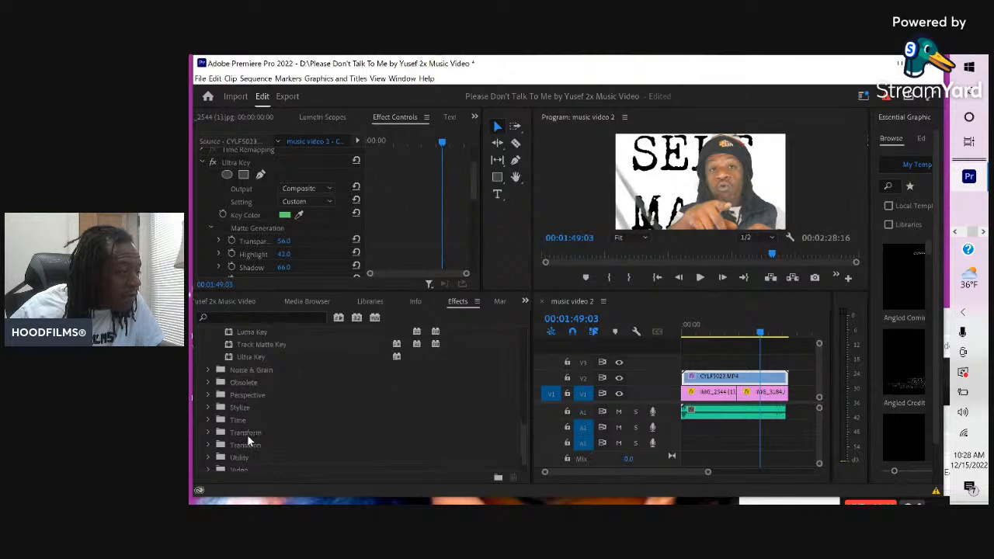
scroll(252, 395, up, 5)
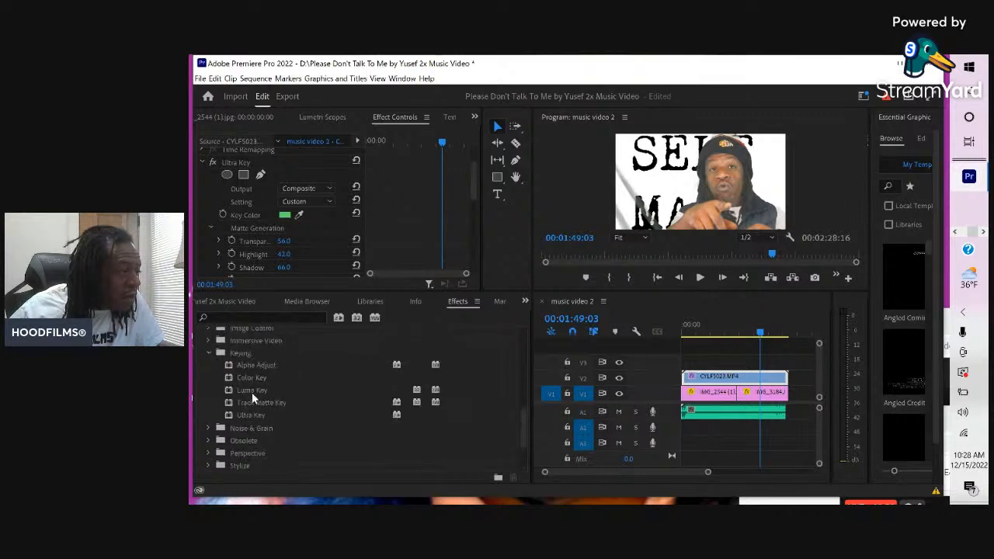
scroll(251, 388, up, 3)
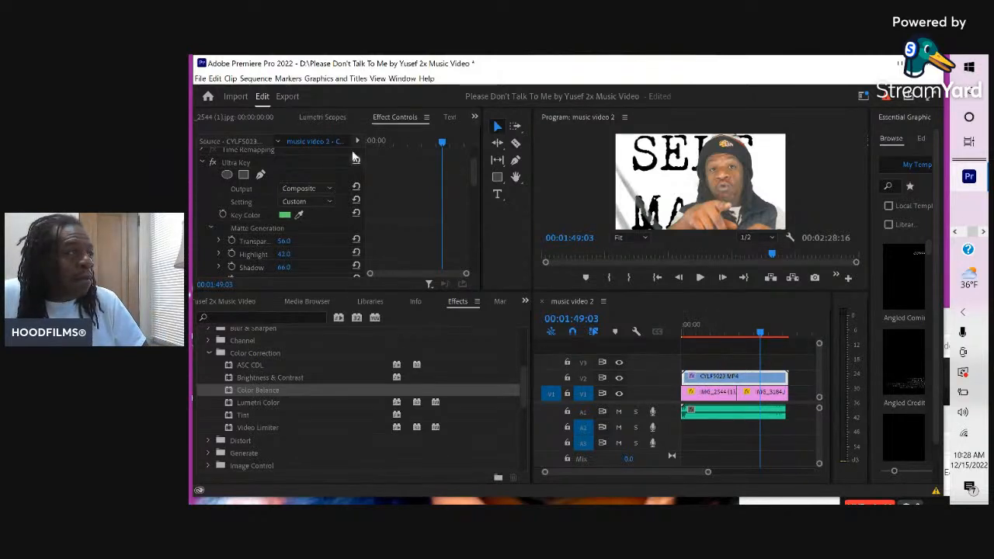
Move the playhead to 00:00:16:08 and set Color Balance's Shadow Red to 21 on the green-screen clip.
drag(475, 174, 469, 253)
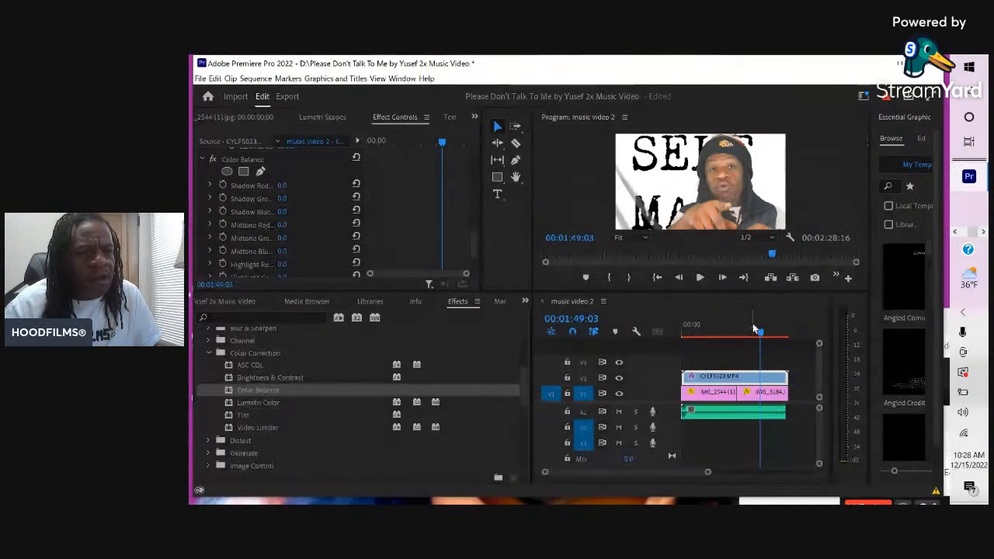
drag(758, 331, 693, 346)
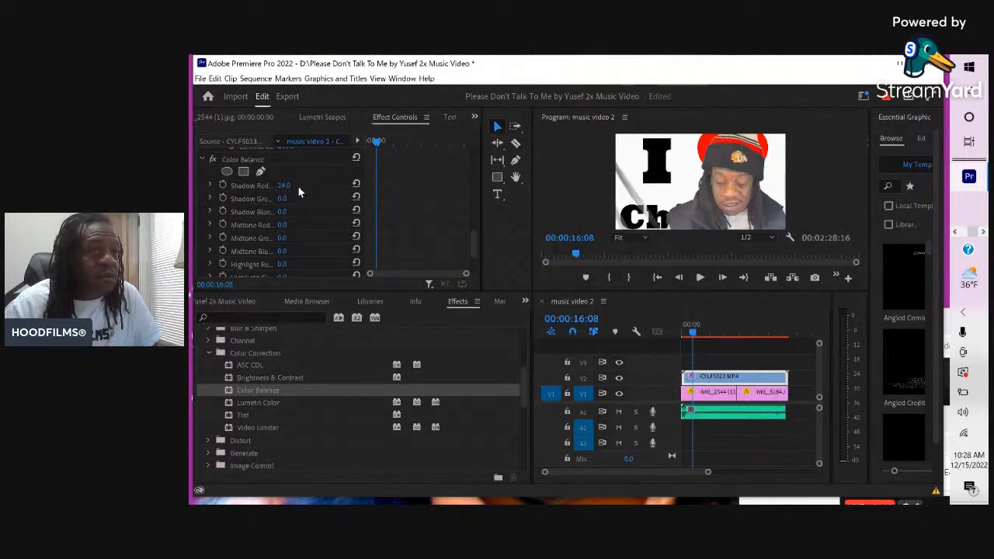
scroll(277, 242, down, 4)
scroll(276, 244, up, 4)
scroll(276, 240, up, 3)
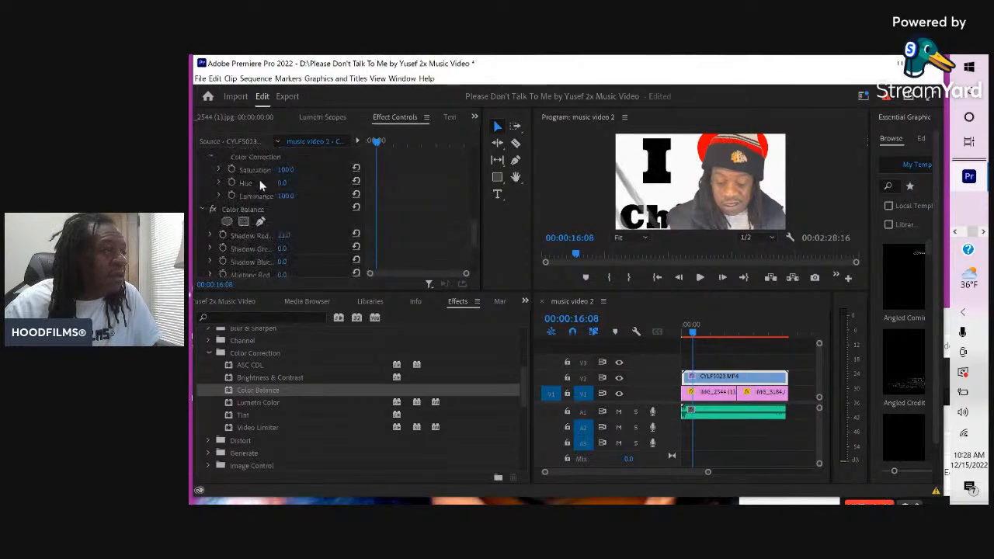
Remove the Color Balance effect from the green-screen clip.
drag(290, 171, 285, 172)
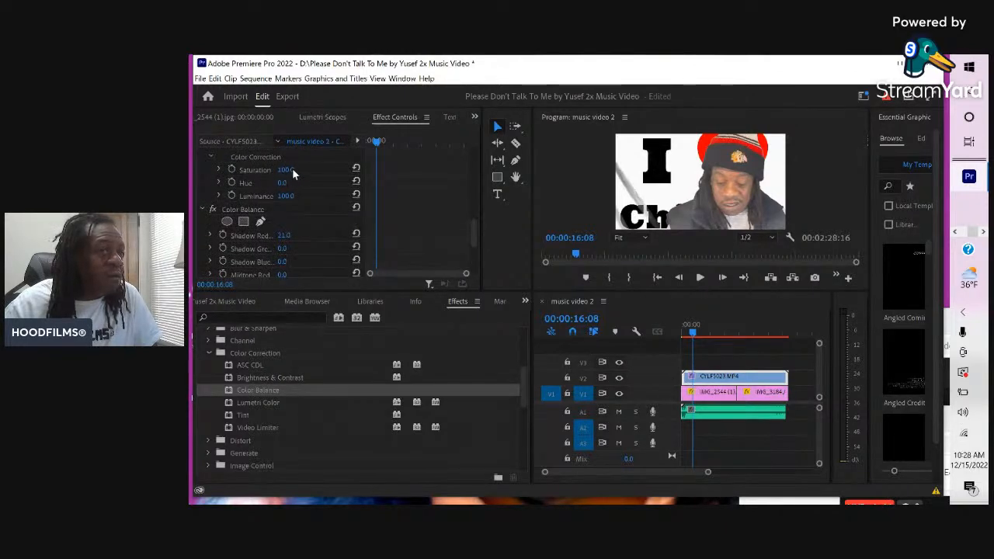
click(291, 169)
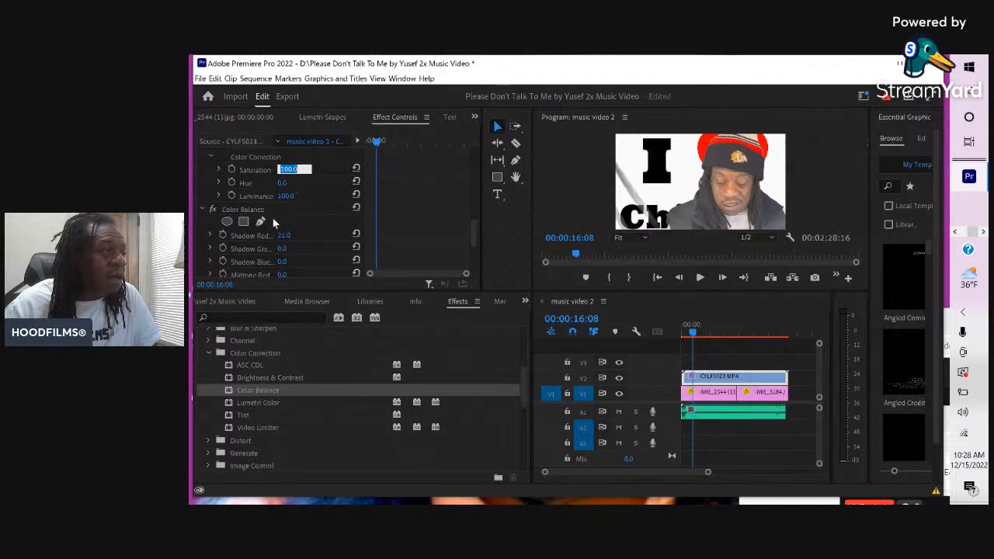
scroll(272, 222, up, 1)
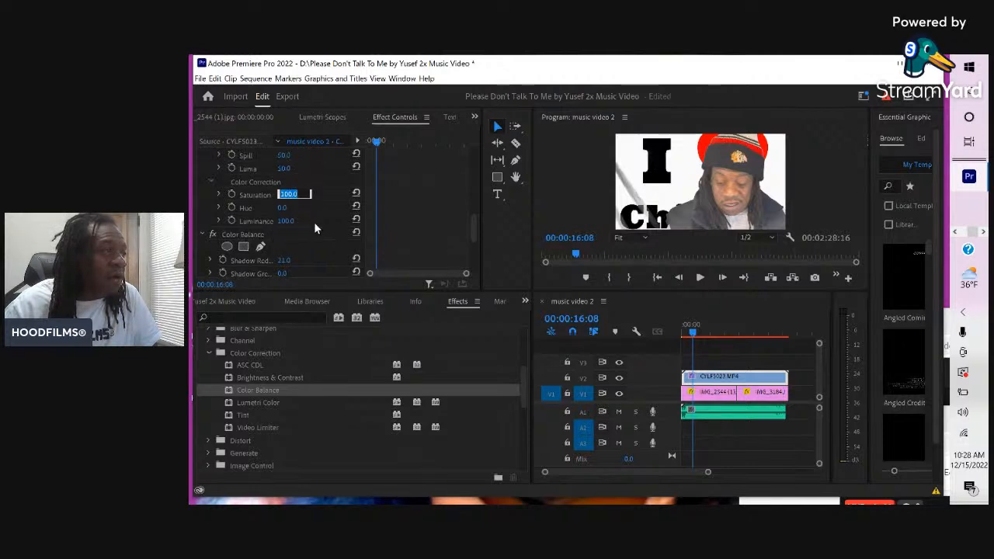
click(249, 234)
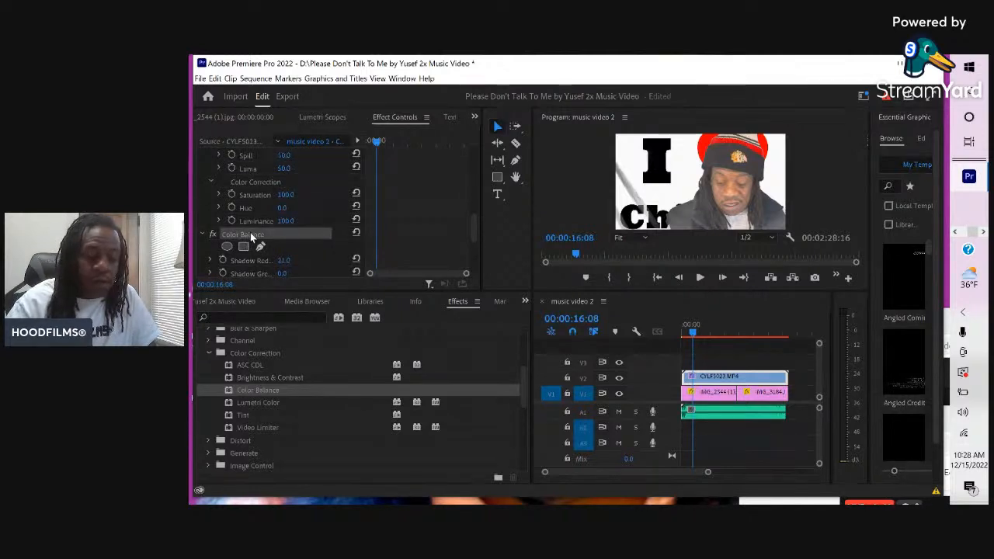
key(Delete)
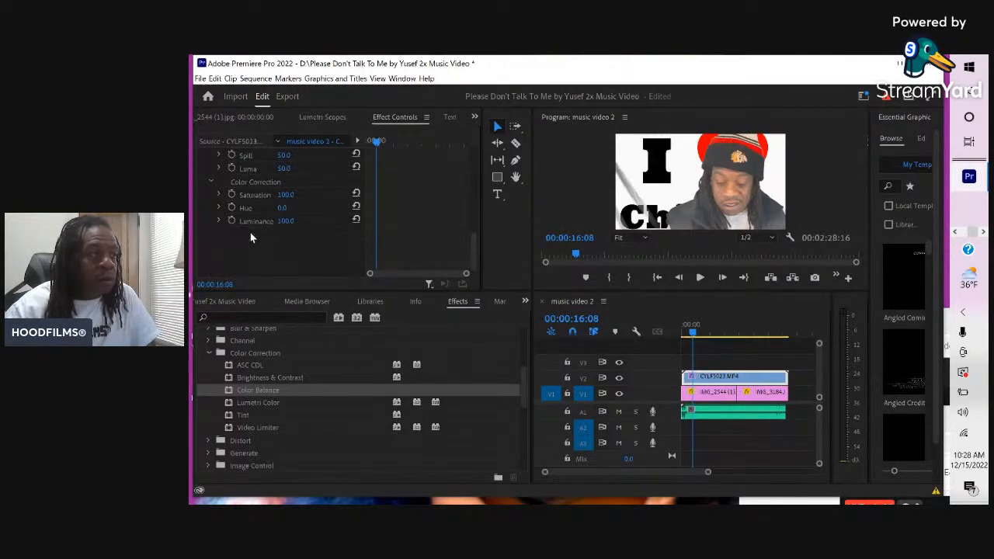
Apply Color Correction's Lumetri Color to the CYLF5023.MP4 clip on V2 and bring its settings into view.
click(271, 403)
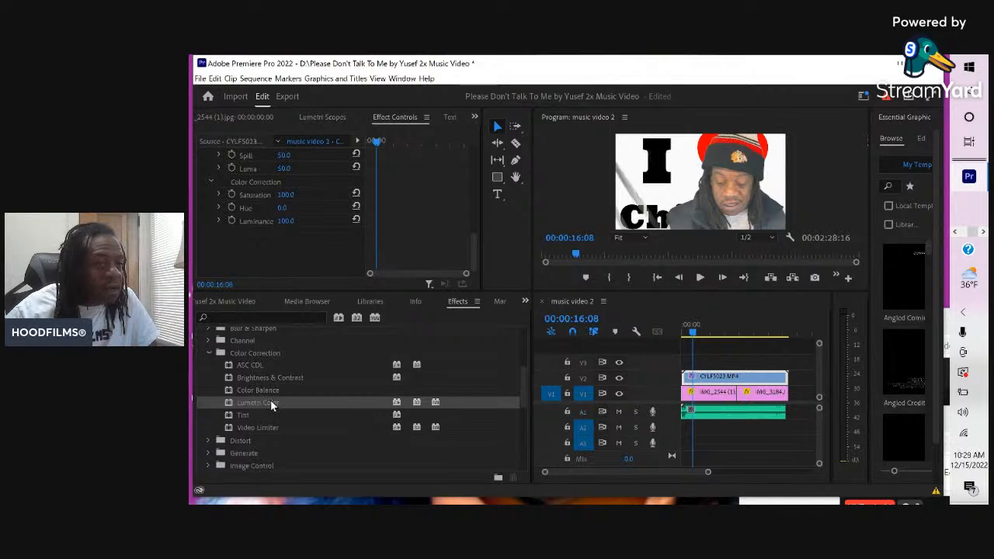
drag(306, 402, 701, 381)
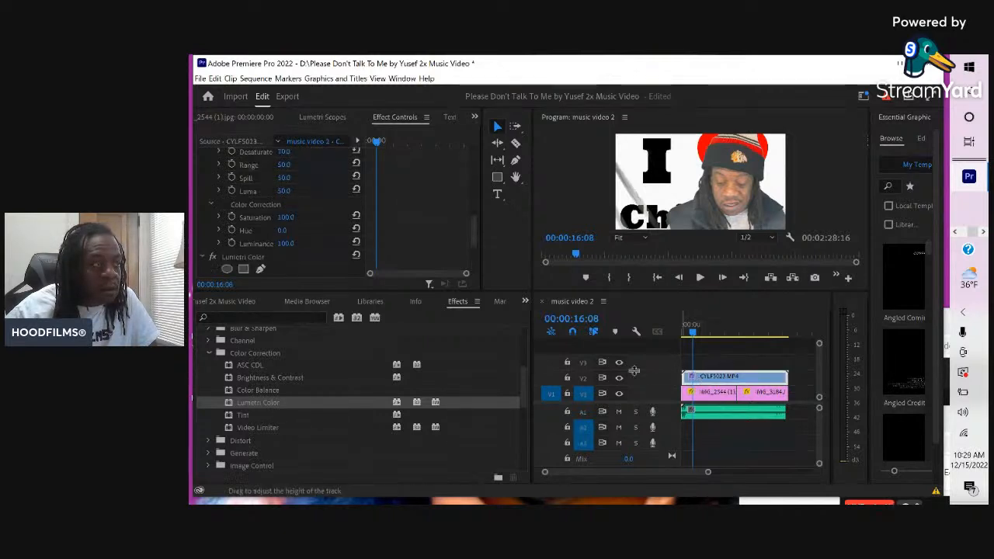
scroll(309, 248, down, 3)
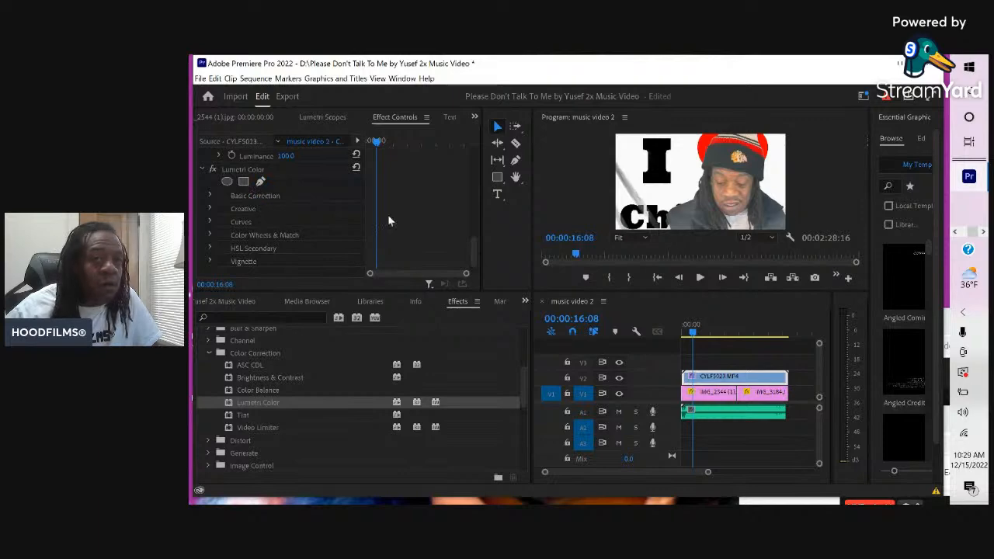
Expand Lumetri Color's Basic Correction, look over the Input LUT choices without picking one, and apply the Auto correction.
drag(868, 203, 730, 208)
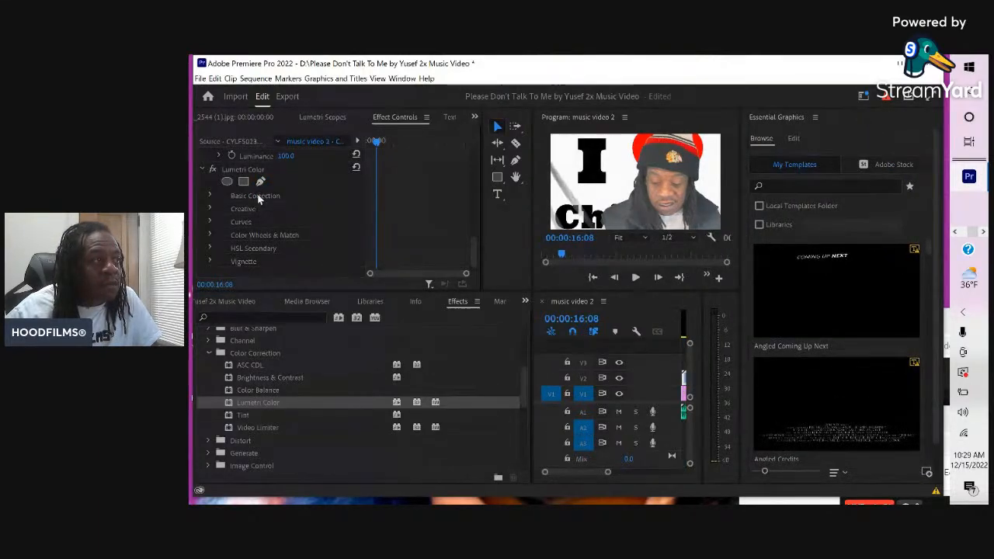
click(213, 193)
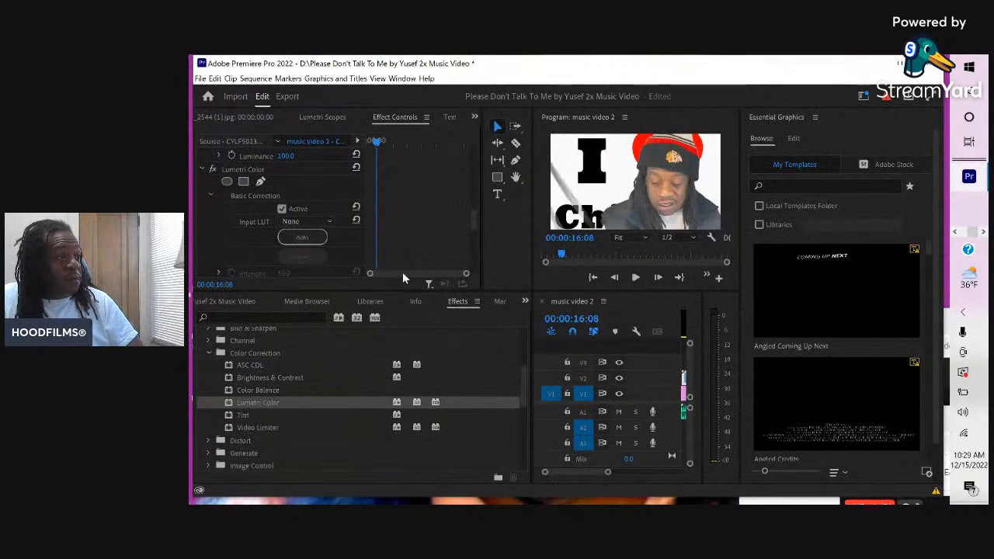
mouse_move(474, 224)
mouse_down()
mouse_move(474, 234)
mouse_move(472, 223)
mouse_up()
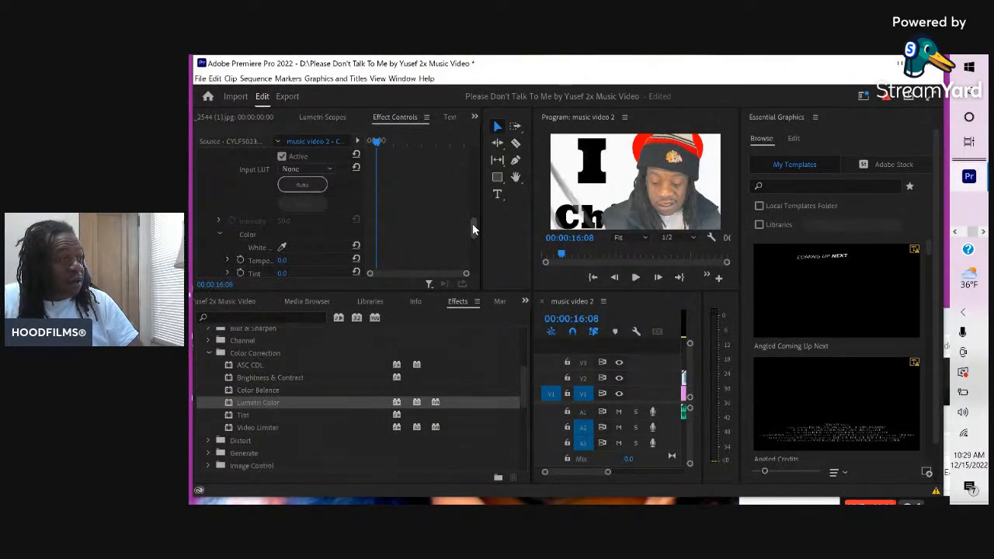
click(330, 167)
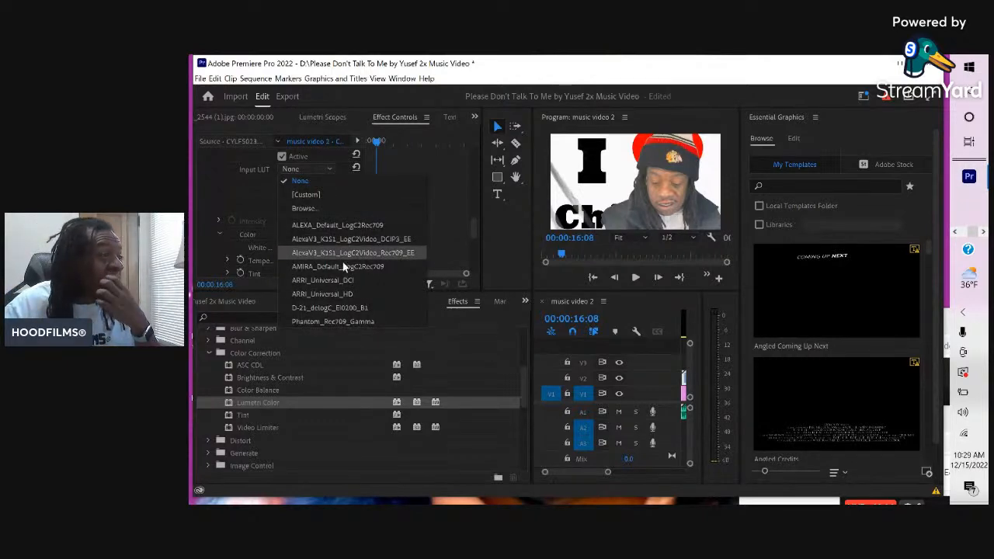
click(420, 151)
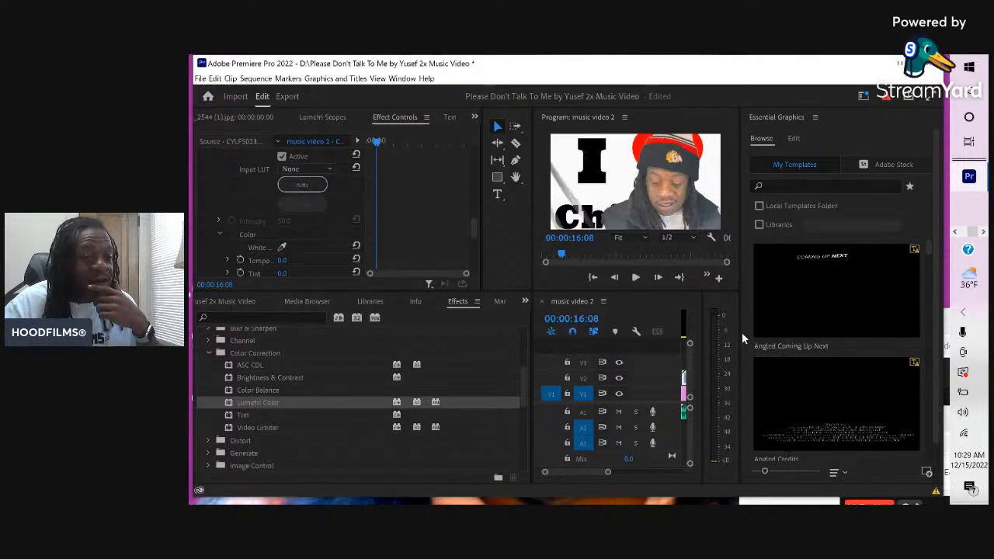
Narrow Essential Graphics and the audio meters to give the timeline more width.
drag(742, 333, 846, 341)
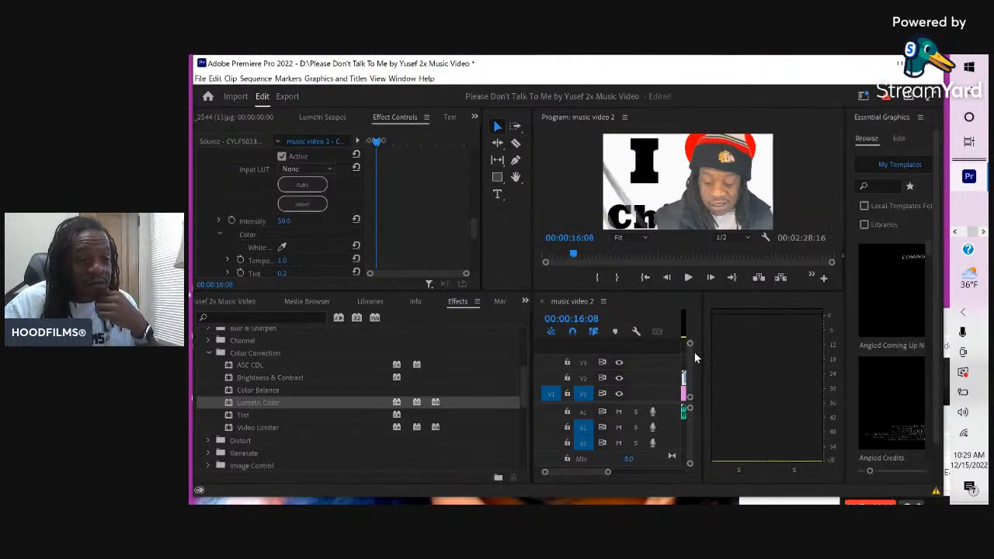
drag(702, 344, 807, 344)
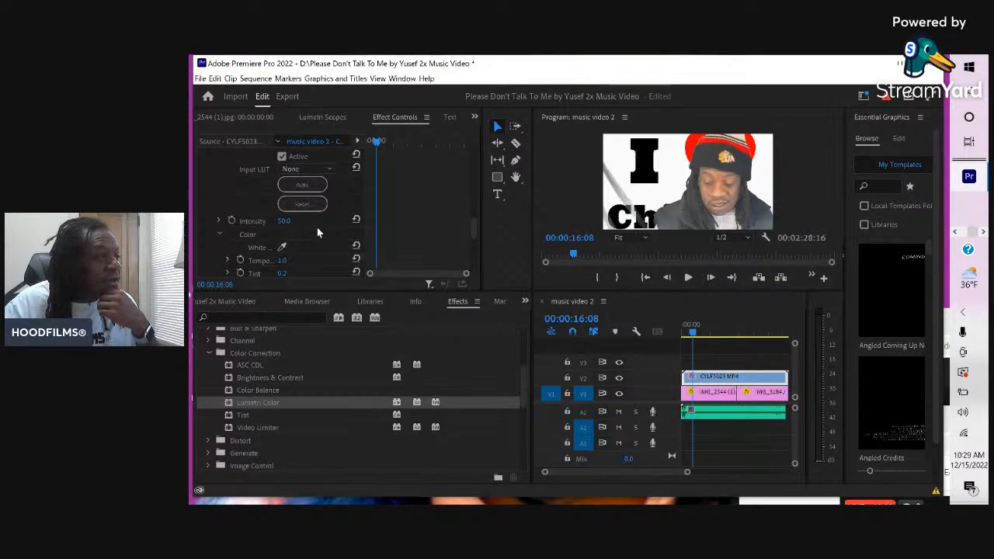
Switch Basic Correction's Active option off and on repeatedly to compare the clip with and without the correction.
click(282, 157)
click(282, 157)
click(282, 157)
click(282, 156)
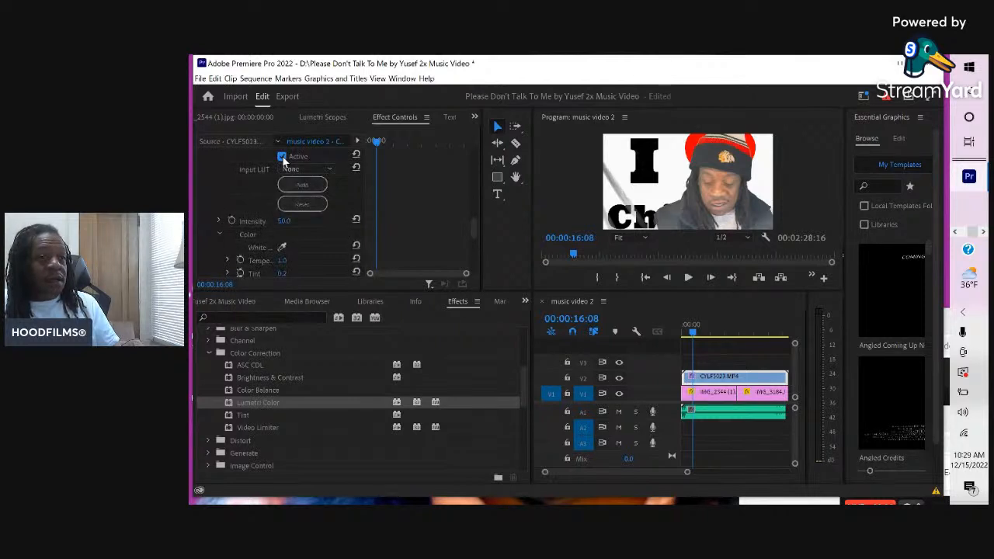
click(282, 156)
click(282, 157)
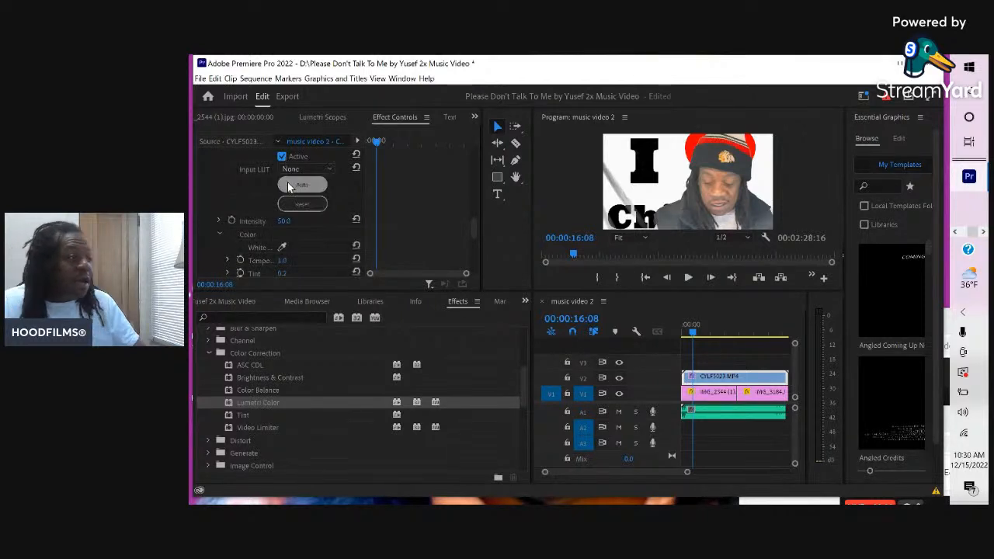
Sample Lumetri Color's white balance from the light background beside the performer in the program preview.
click(281, 247)
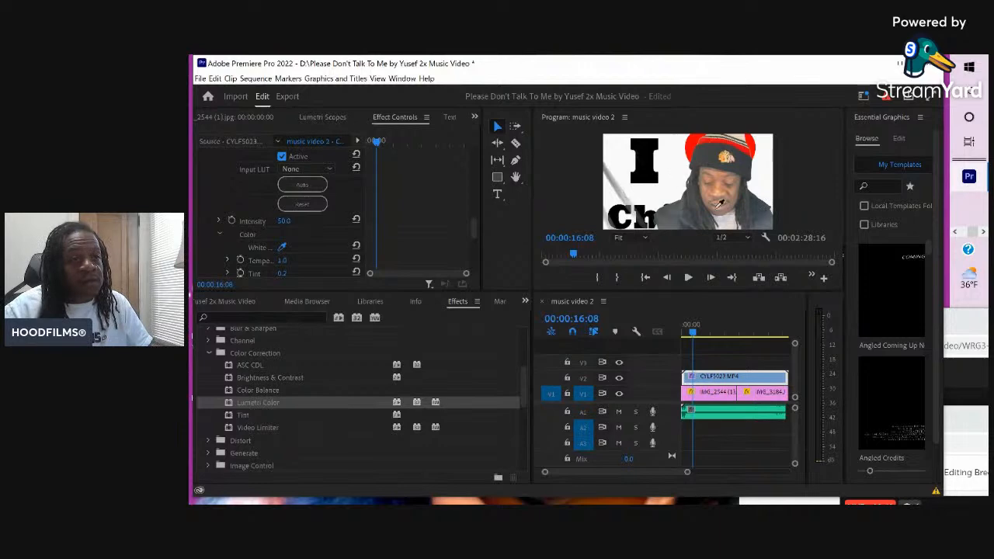
click(679, 187)
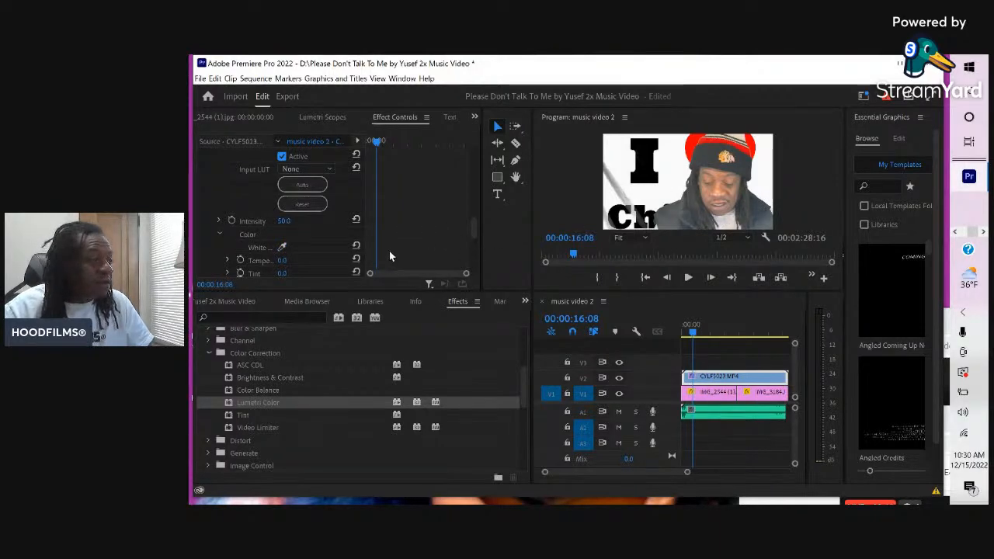
Adjust Lumetri Color's Basic Correction, setting Saturation to 130.5, Temperature to 4.0 and Shadows to -11.5.
scroll(389, 251, down, 1)
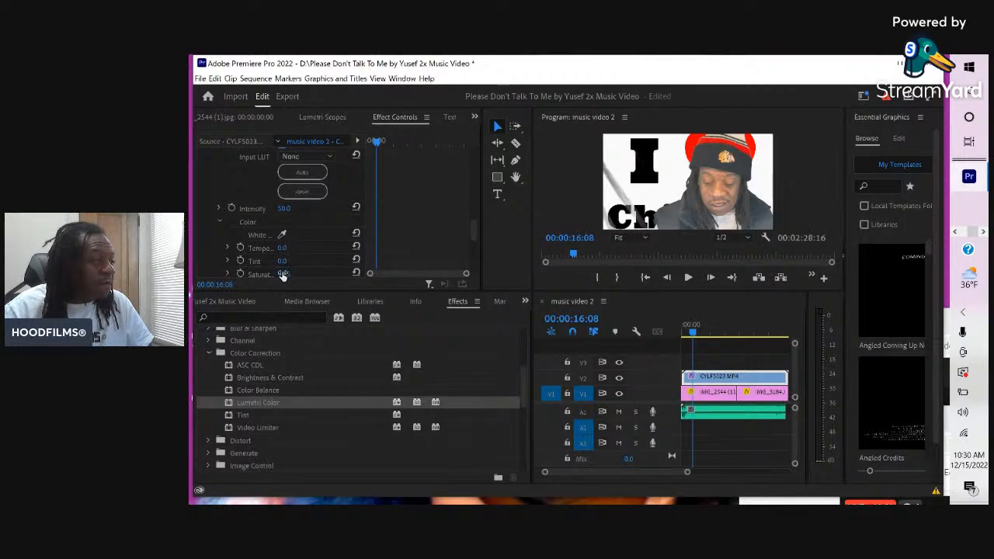
drag(282, 276, 299, 271)
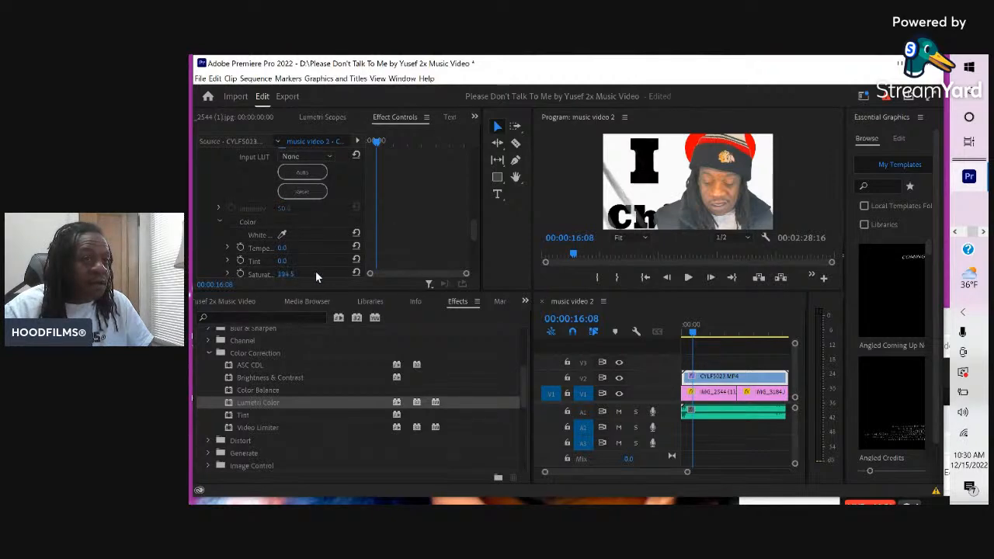
drag(284, 252, 276, 251)
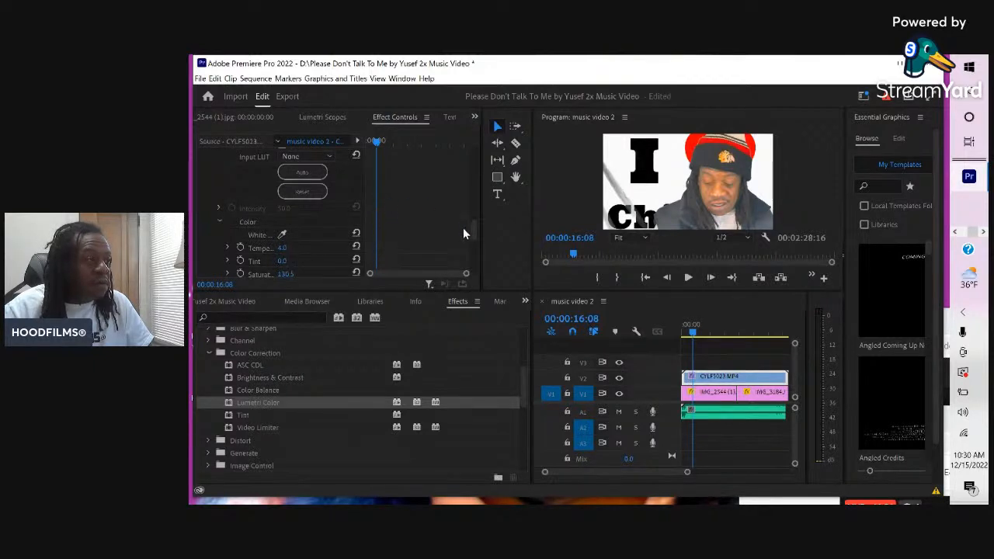
drag(473, 228, 473, 243)
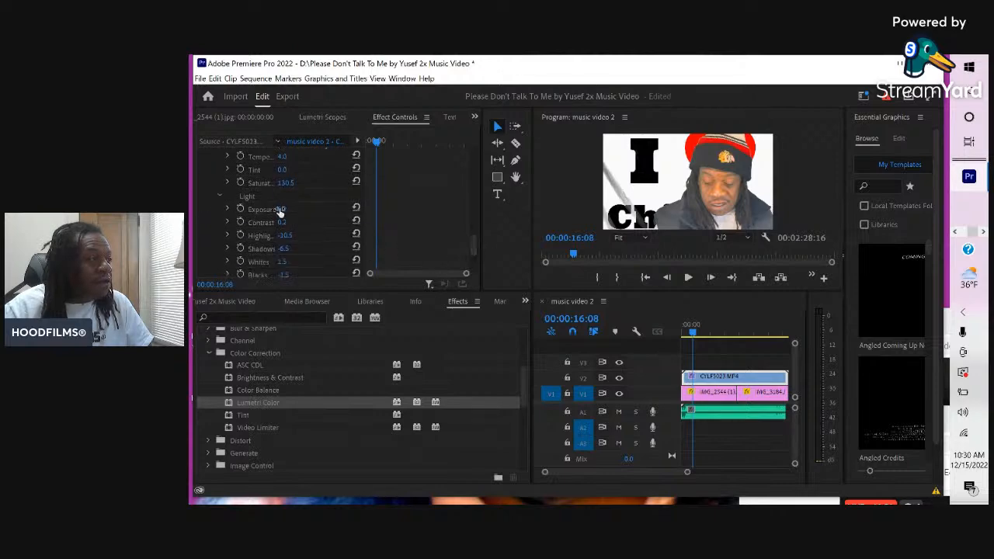
mouse_move(284, 209)
mouse_down()
mouse_move(274, 209)
mouse_move(285, 214)
mouse_up()
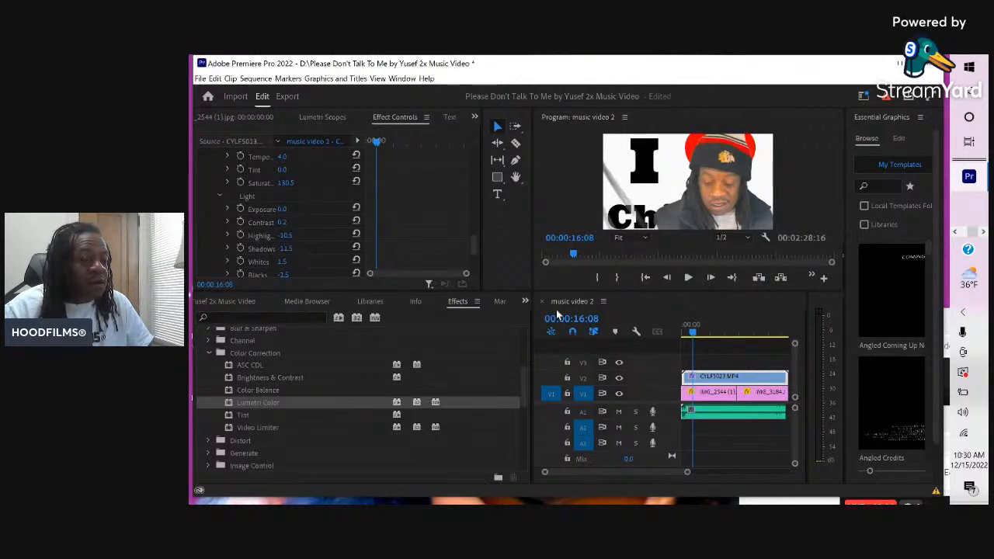
Move the playhead to 00:01:27:19 and set Ultra Key's Matte Cleanup Choke to 54 on the CYLF5023.MP4 clip.
click(752, 376)
click(749, 345)
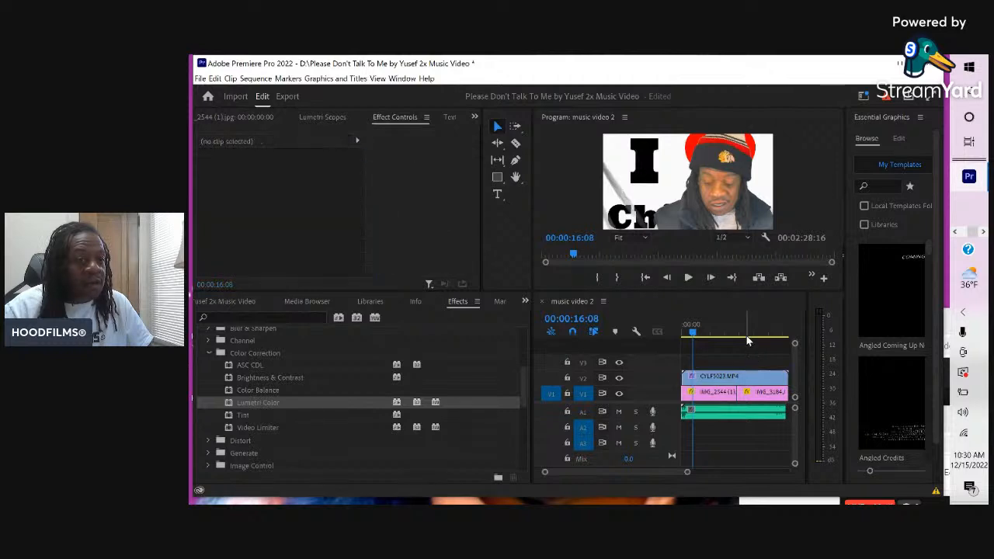
click(746, 341)
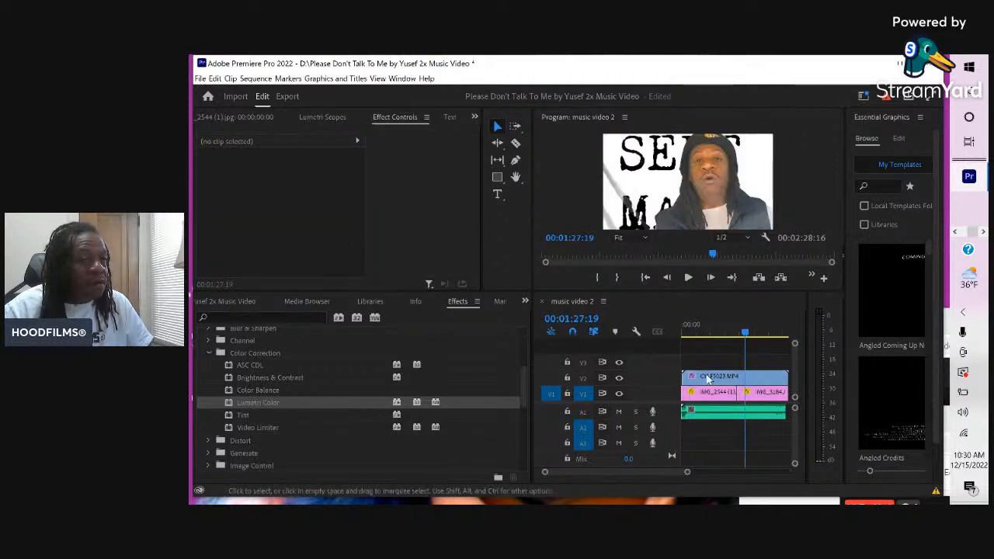
click(718, 379)
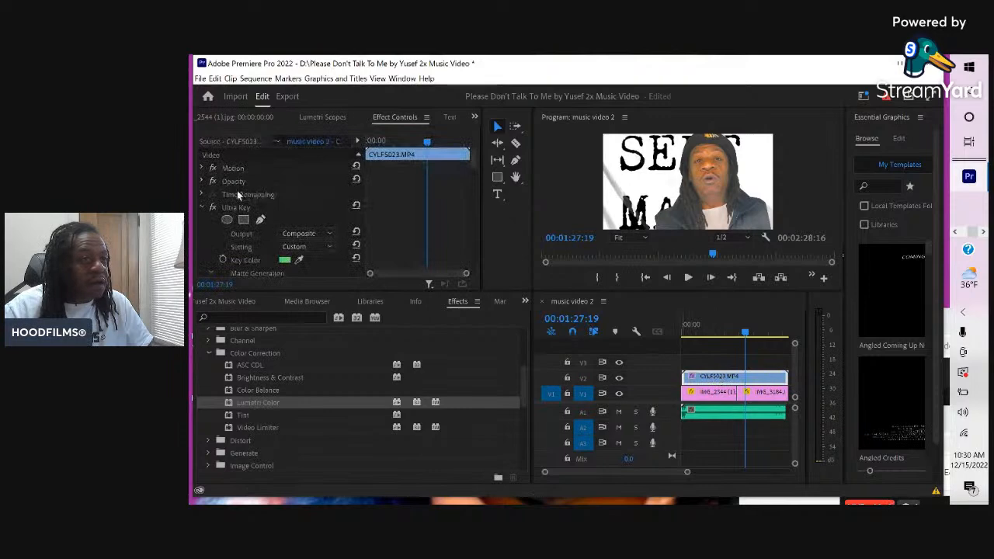
scroll(246, 248, down, 1)
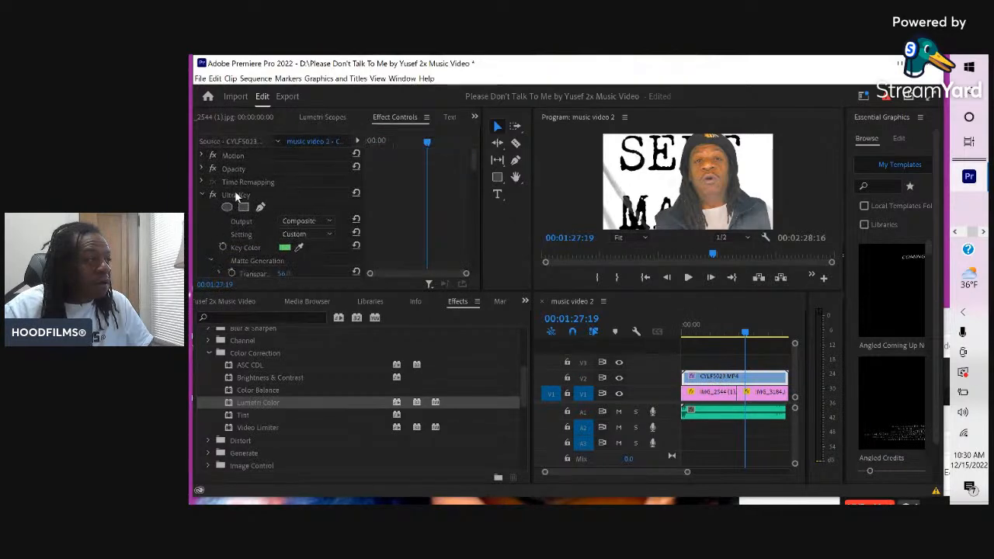
scroll(231, 188, up, 1)
scroll(233, 221, down, 10)
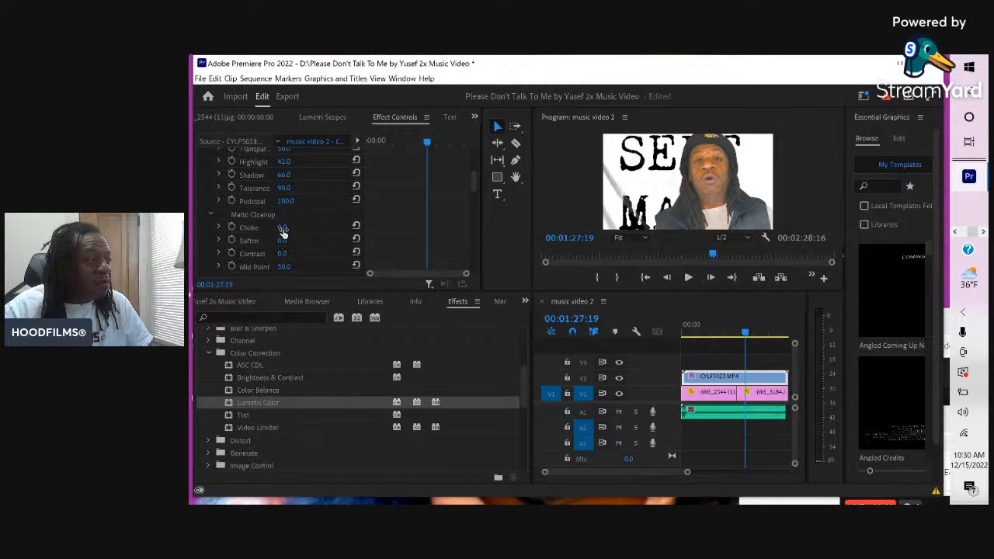
mouse_move(283, 228)
mouse_down()
mouse_move(323, 227)
mouse_move(288, 226)
mouse_up()
Play a few seconds of the sequence to check the keyed clip, and return to Ultra Key's upper settings.
key(space)
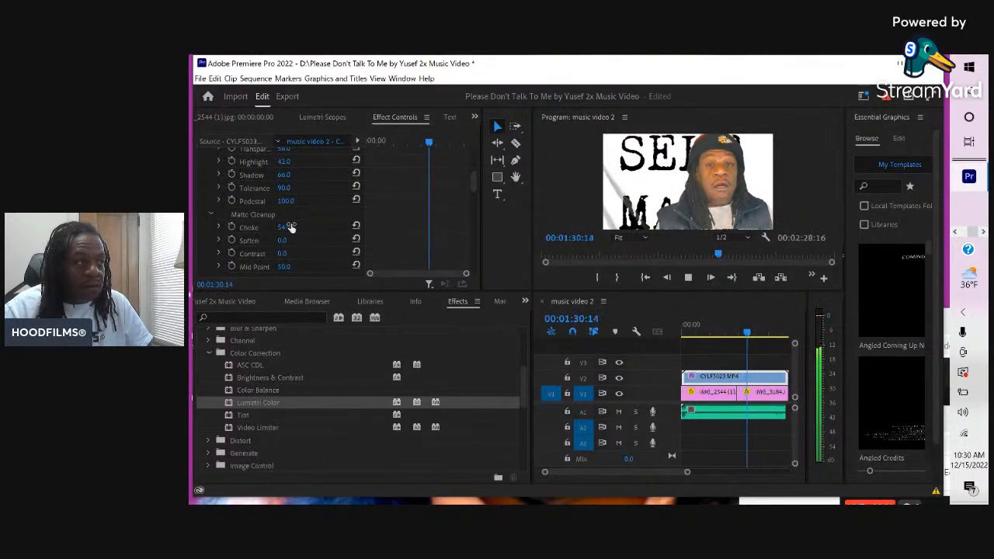
key(space)
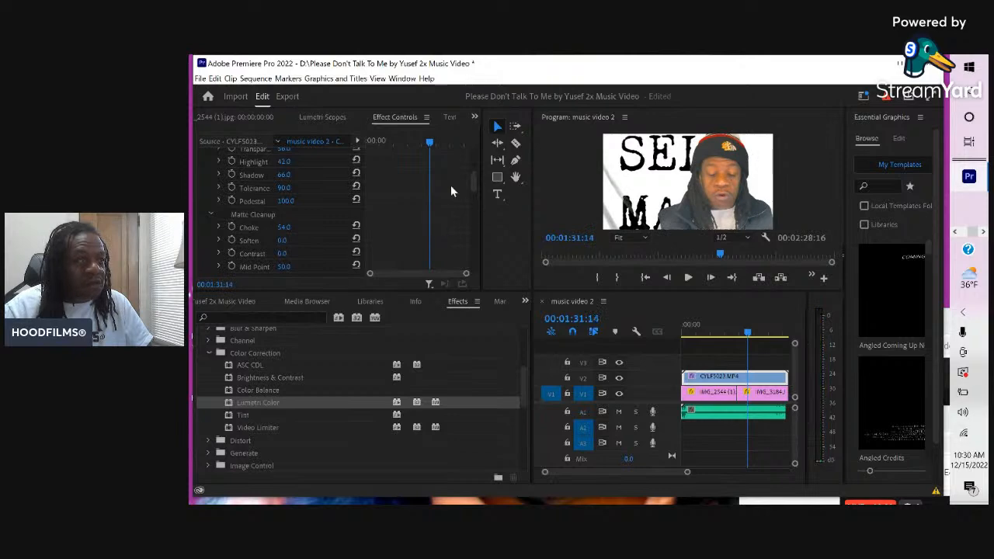
drag(475, 183, 475, 168)
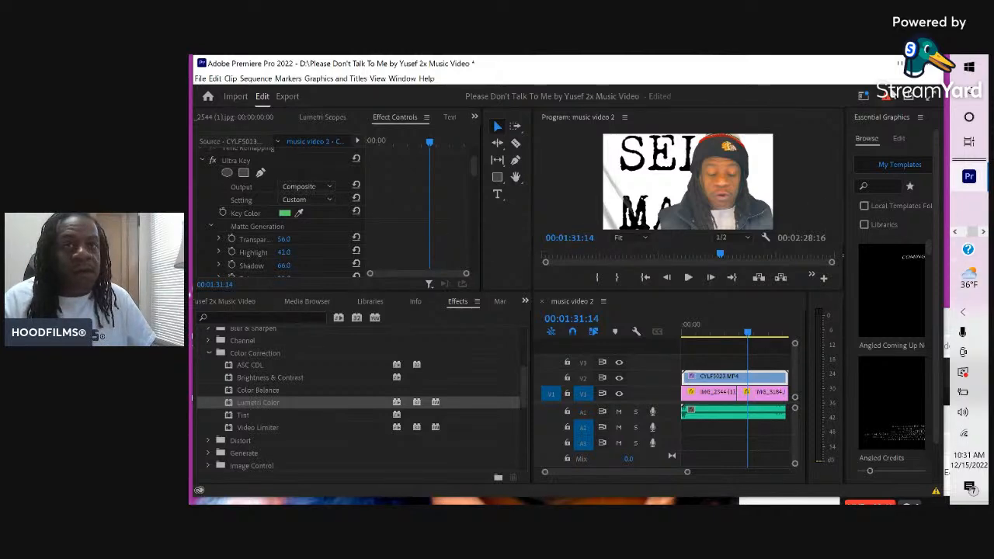
Move the Premiere Pro window aside to check the live-stream page in YouTube Studio, and move it back.
drag(830, 68, 710, 139)
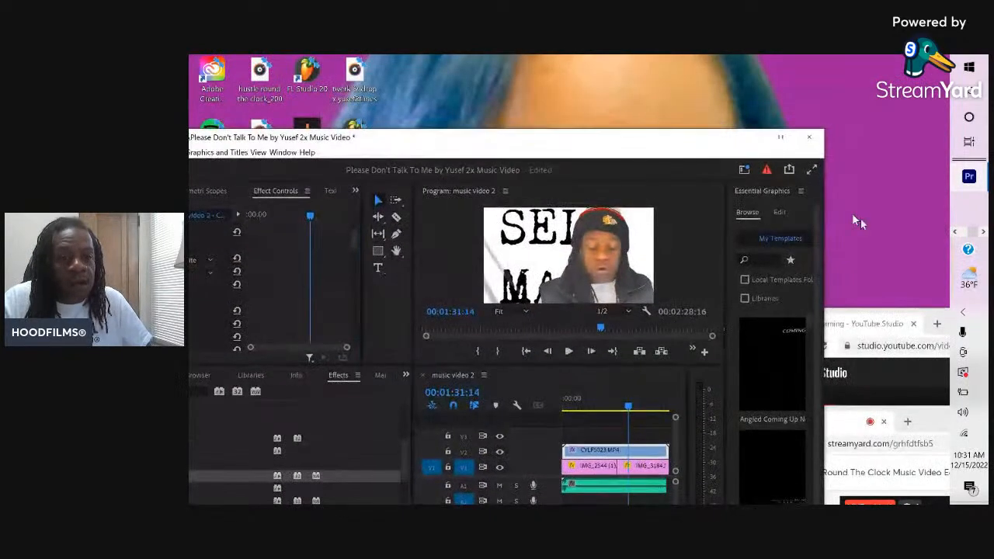
click(895, 378)
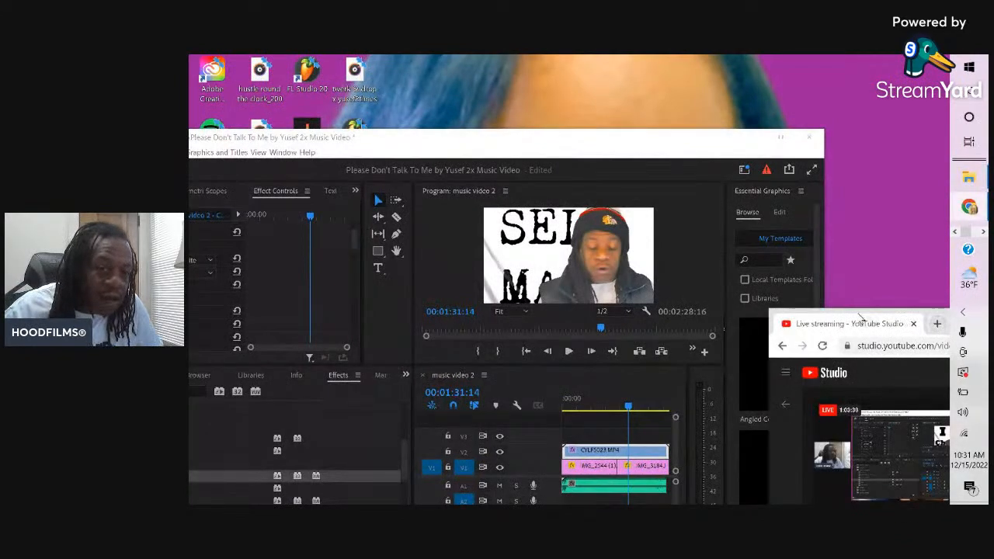
drag(620, 147, 750, 78)
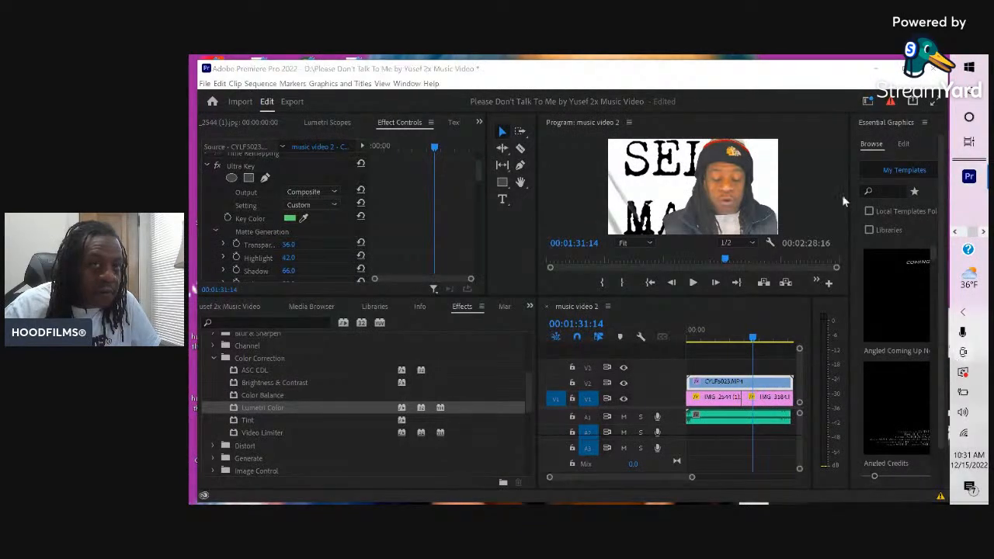
Move the Premiere Pro window aside to check the live stream in YouTube Studio, and bring the StreamYard window into view.
drag(841, 80, 755, 66)
click(929, 403)
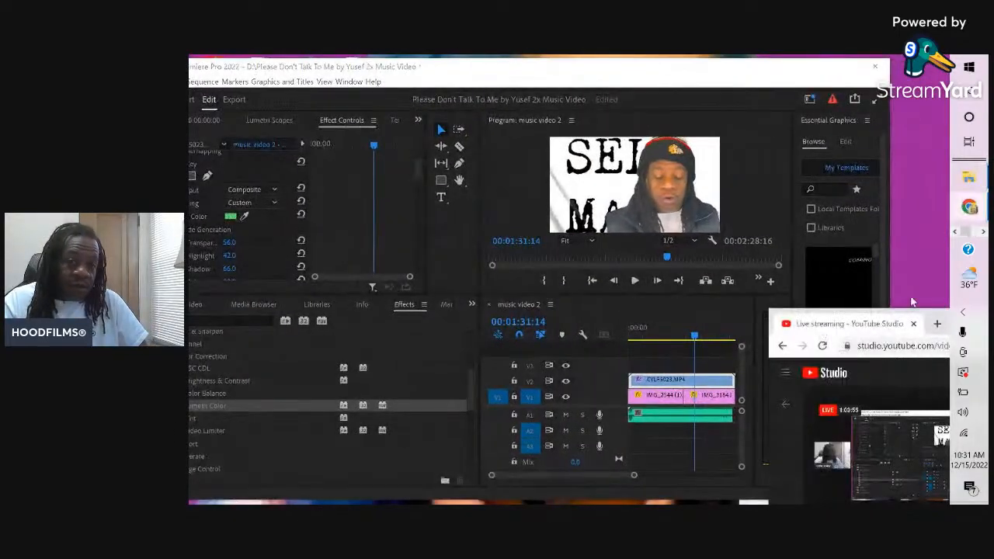
drag(949, 321, 777, 197)
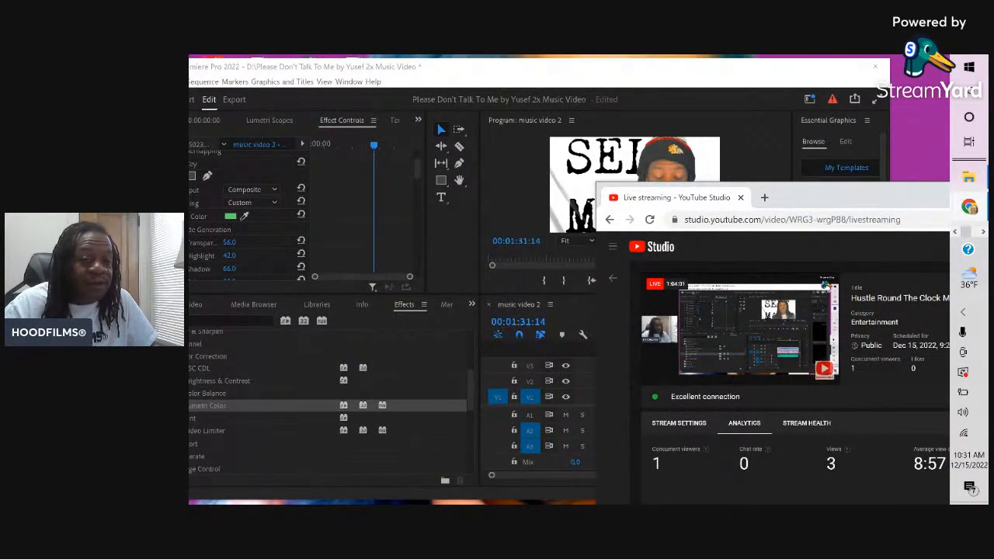
drag(800, 197, 946, 263)
click(789, 69)
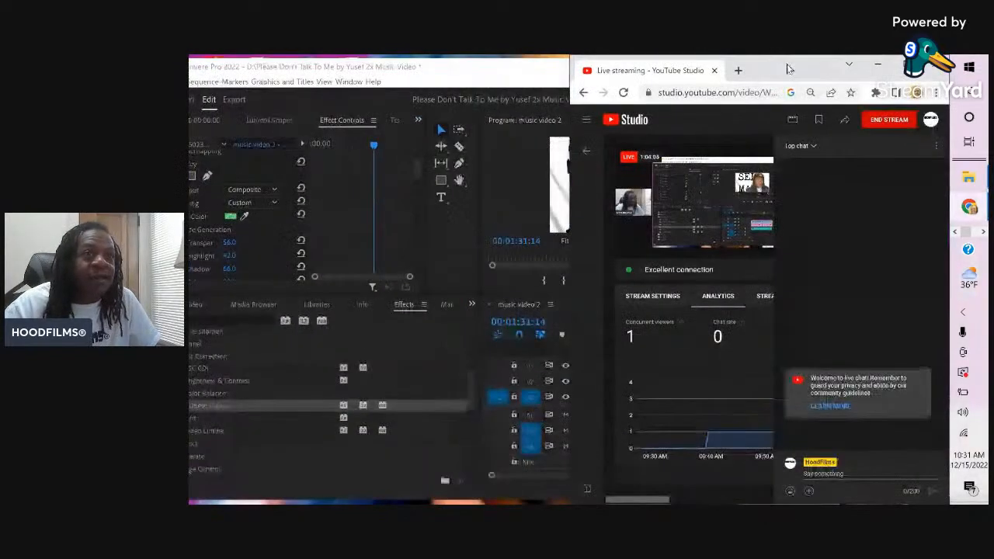
drag(789, 69, 945, 310)
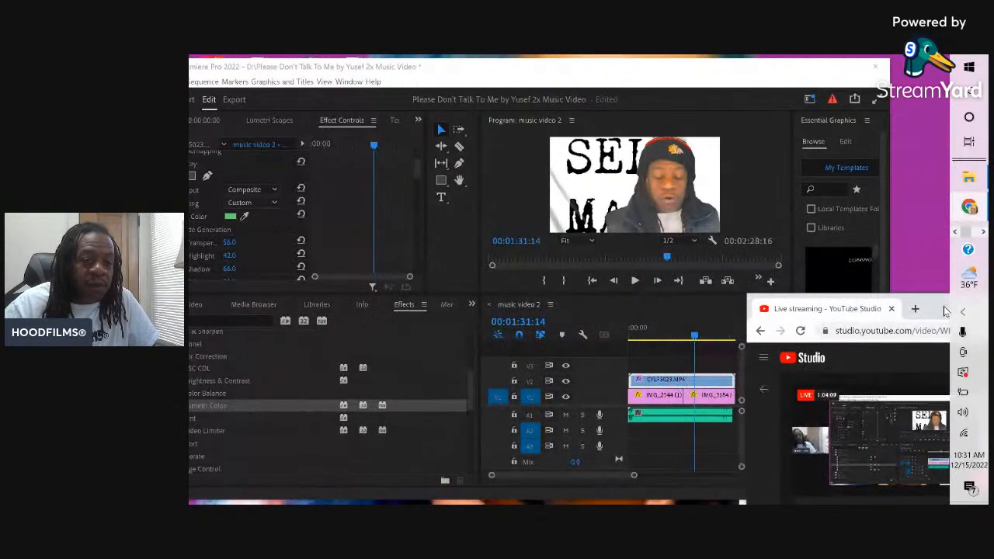
mouse_move(979, 203)
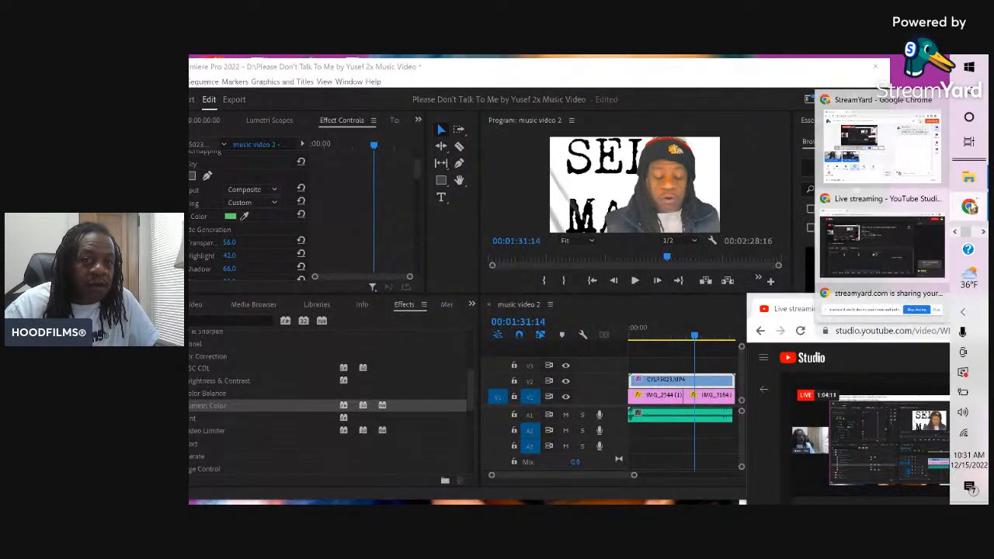
click(881, 141)
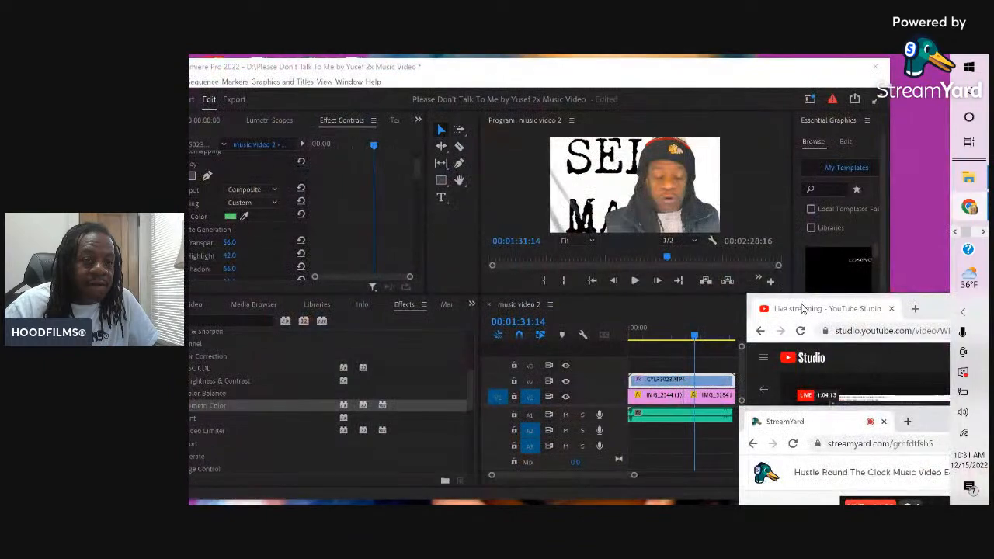
drag(898, 428, 944, 321)
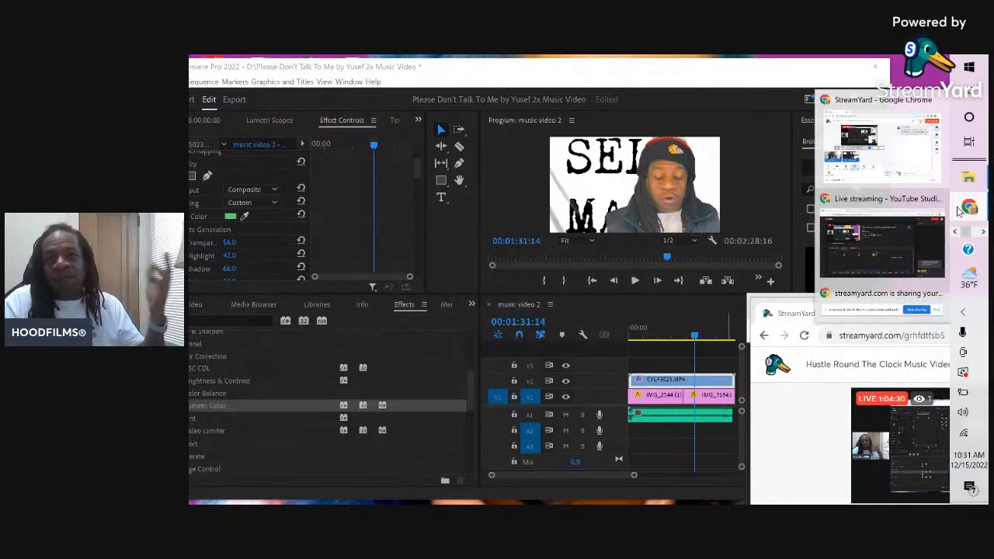
Look through the iPhone's 202212_c folder and Premiere Pro's Media Browser for background images, and return to the project's media.
click(969, 180)
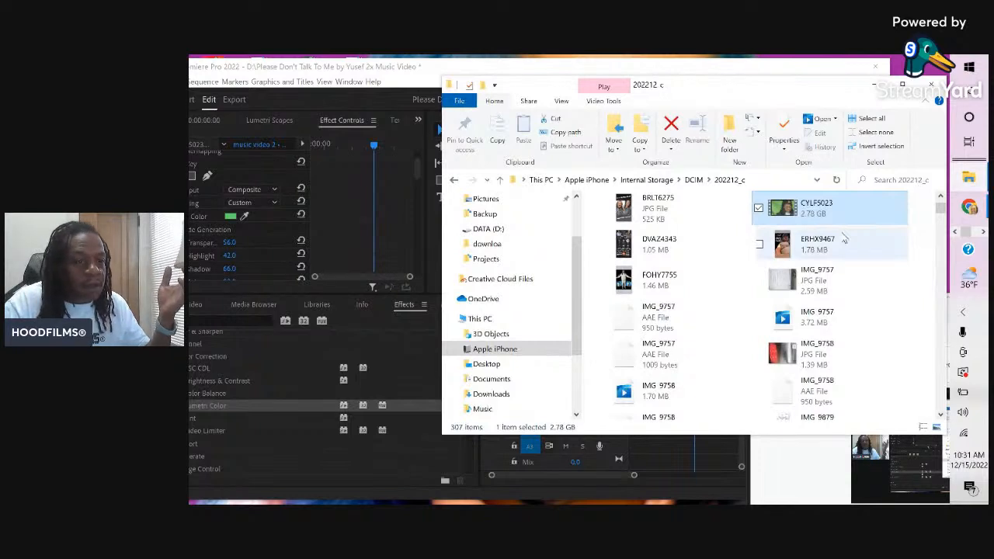
scroll(647, 266, down, 3)
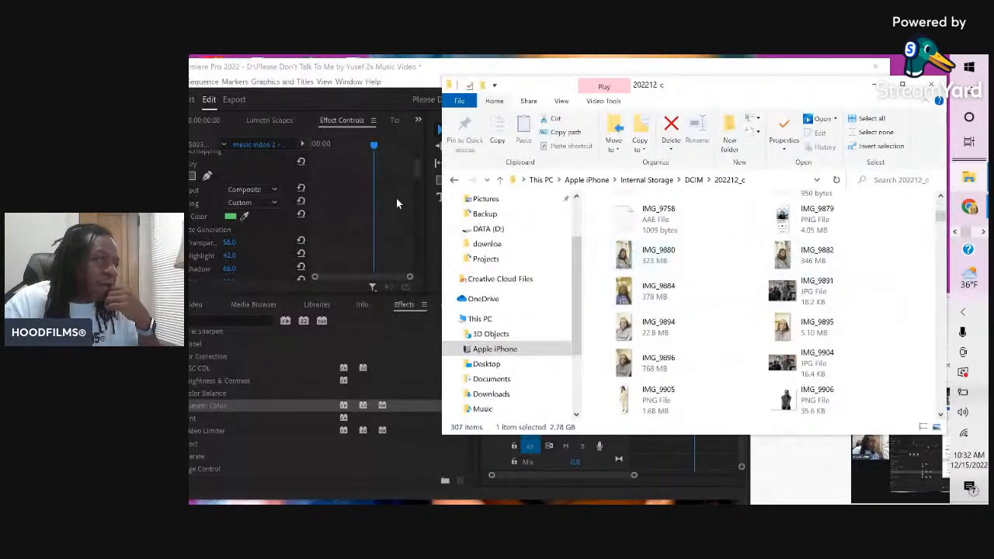
click(390, 111)
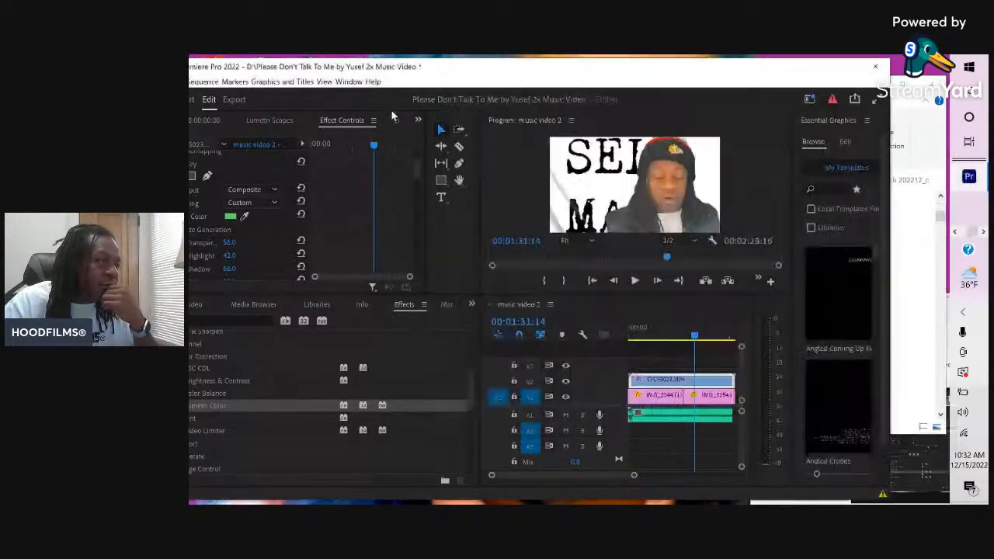
click(471, 304)
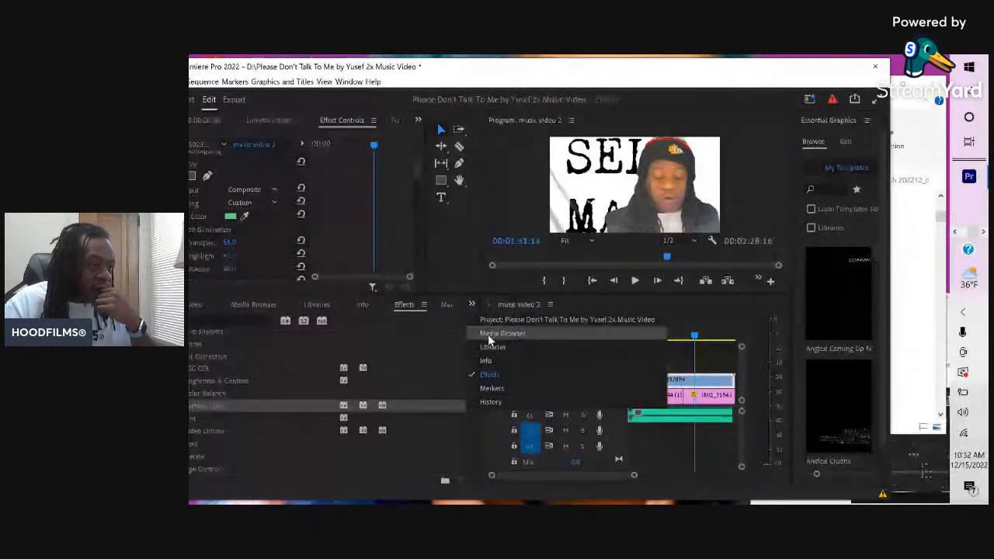
click(488, 333)
scroll(432, 427, down, 5)
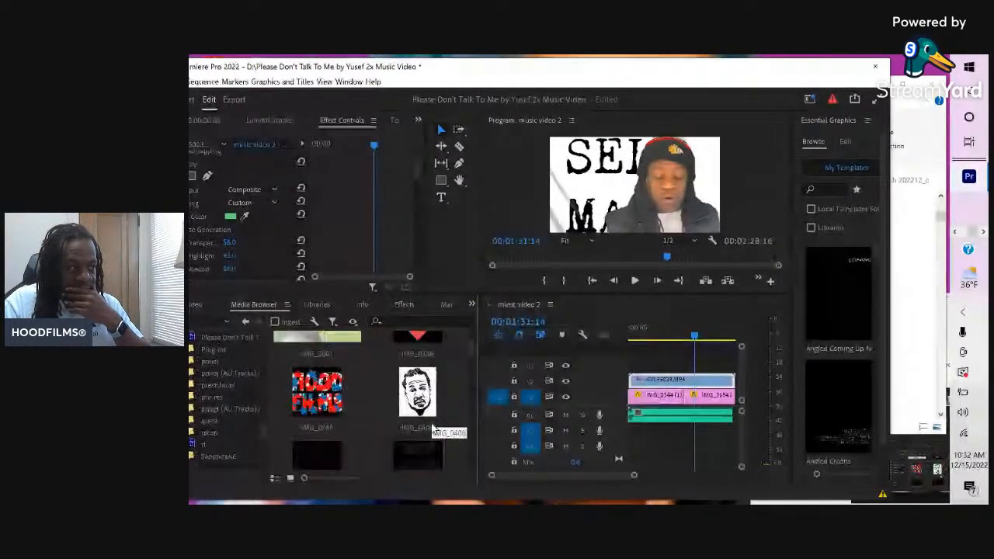
scroll(432, 427, down, 2)
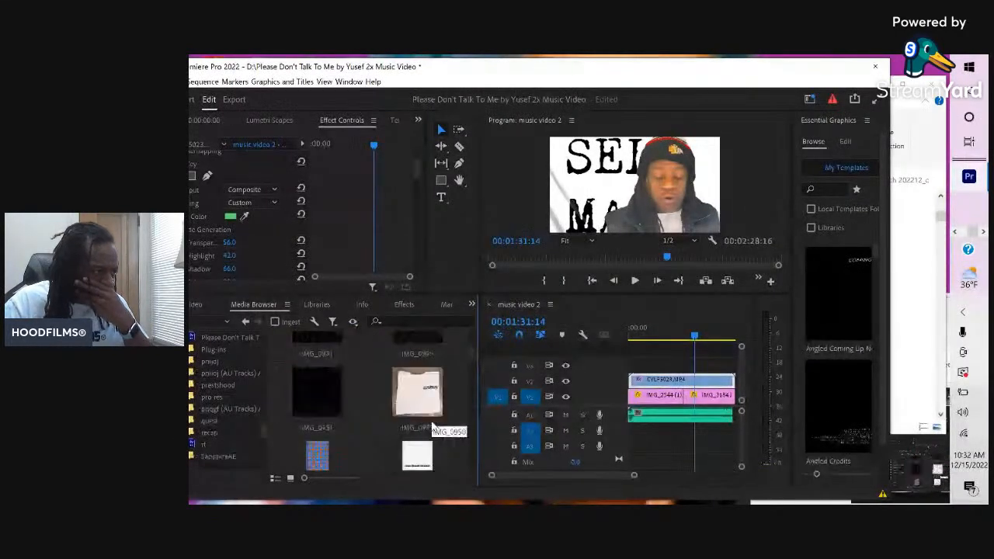
scroll(432, 423, up, 4)
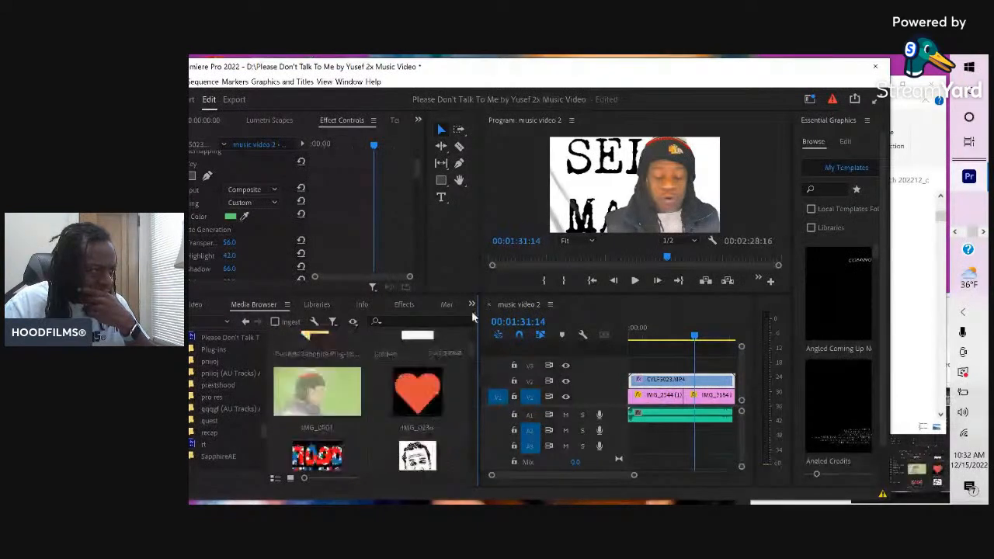
click(471, 305)
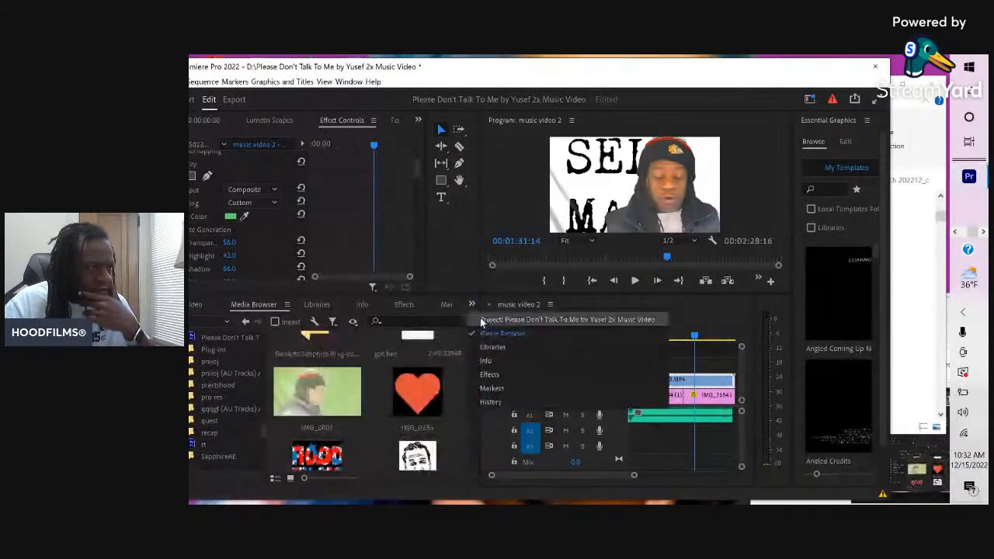
click(497, 319)
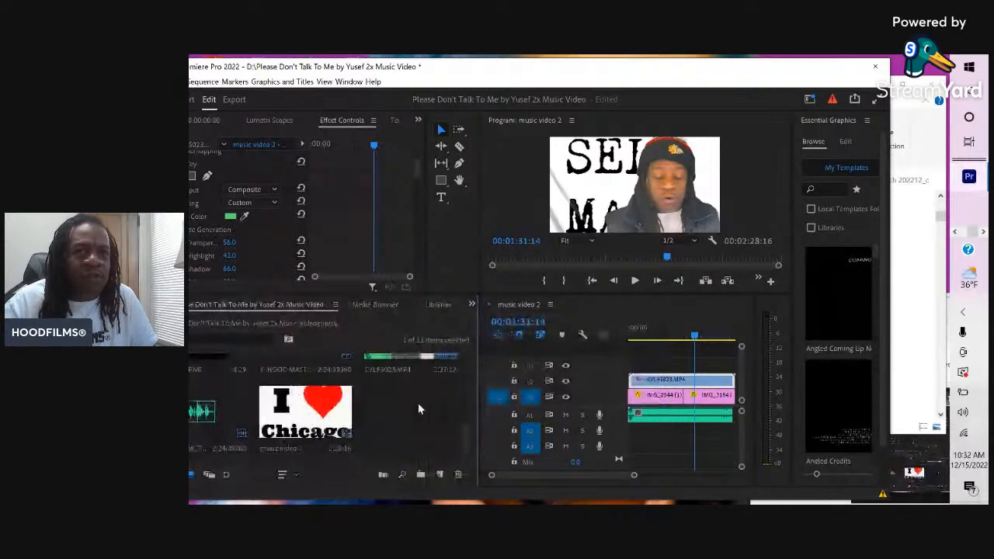
Try to import IMG_9882 and the IMG_9943 JPG from the iPhone's 202212_c folder into the Premiere Pro project.
click(944, 222)
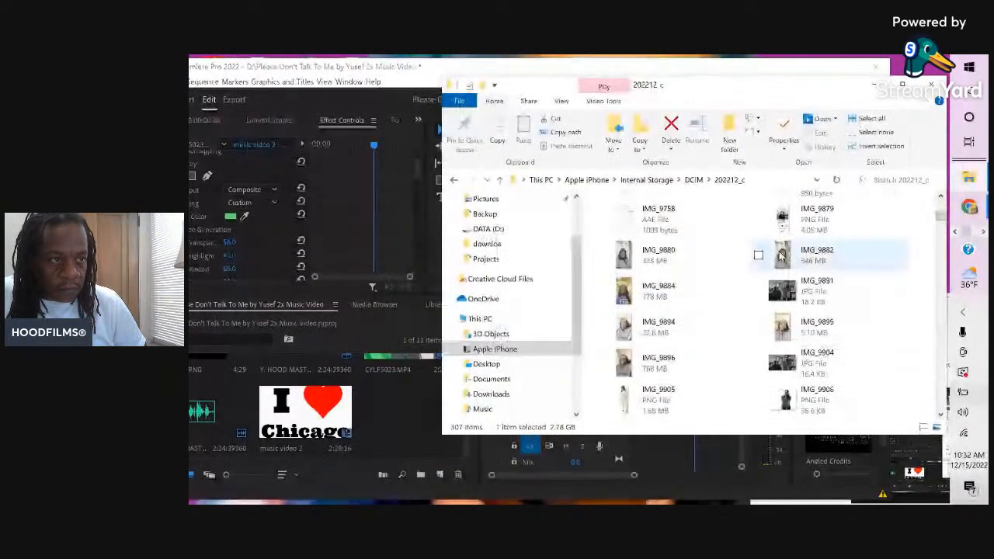
drag(781, 256, 395, 448)
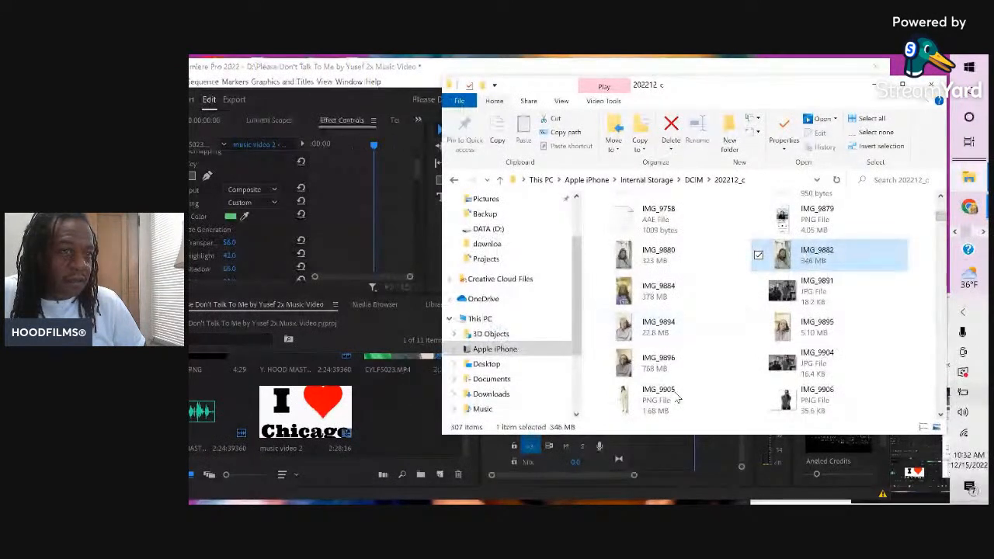
scroll(765, 328, up, 1)
scroll(765, 328, down, 4)
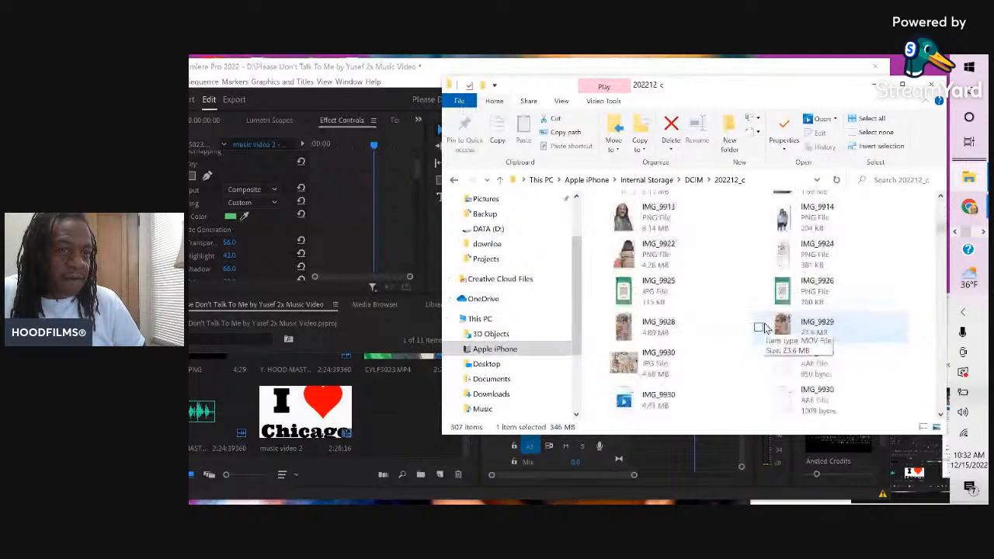
scroll(688, 321, down, 5)
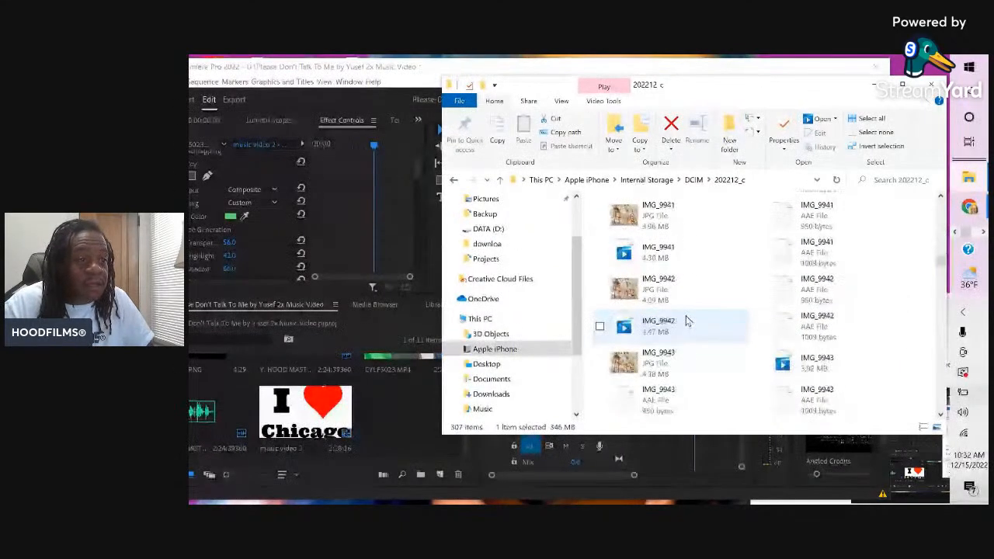
click(645, 359)
drag(645, 359, 376, 422)
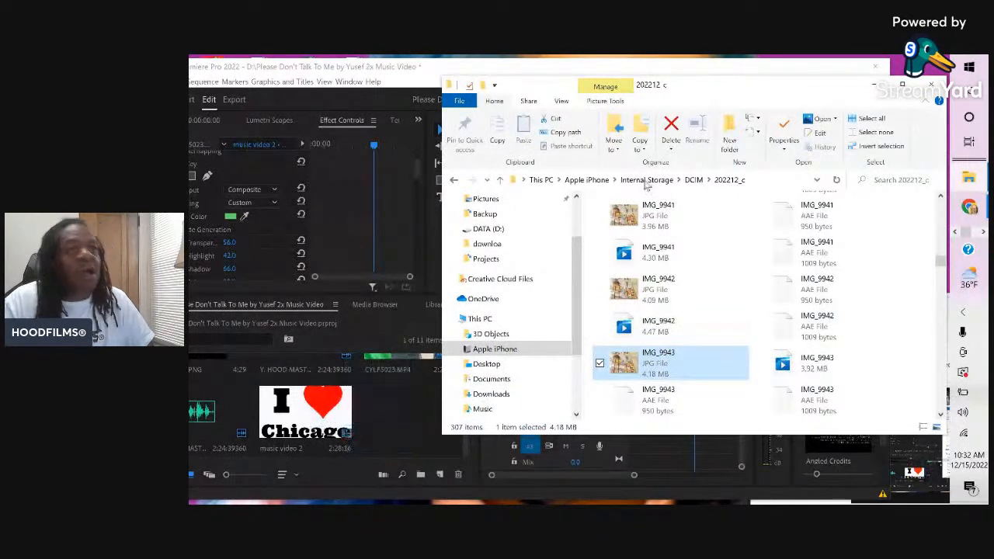
Try twice to import 254185_193528_jazz from the downloa folder on DATA (D:) into the project, dismissing each import message.
click(487, 244)
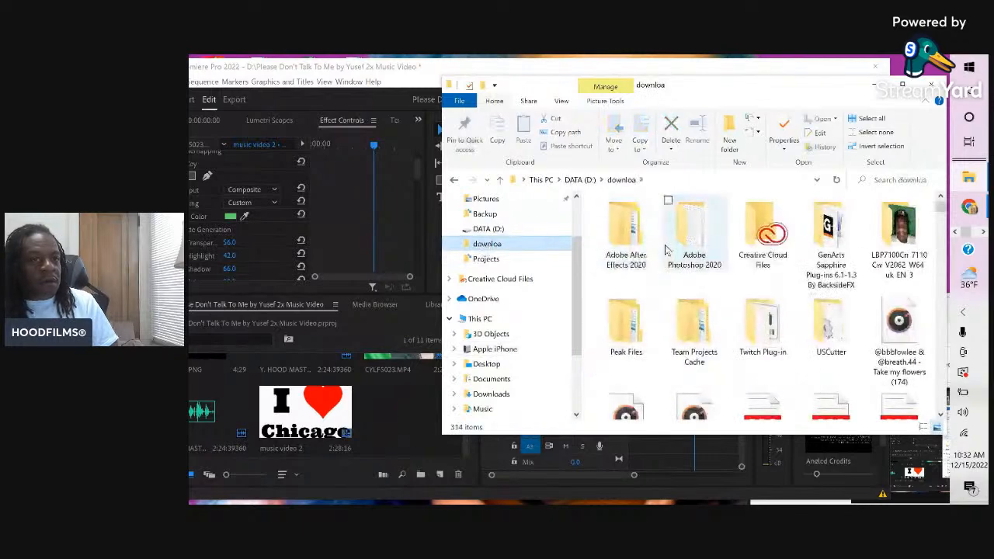
scroll(666, 250, down, 5)
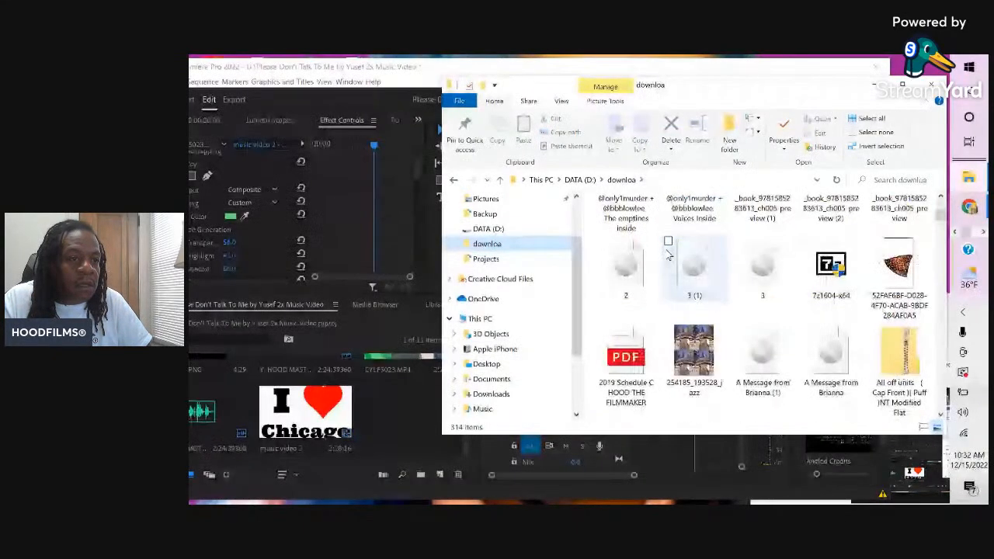
drag(694, 358, 406, 416)
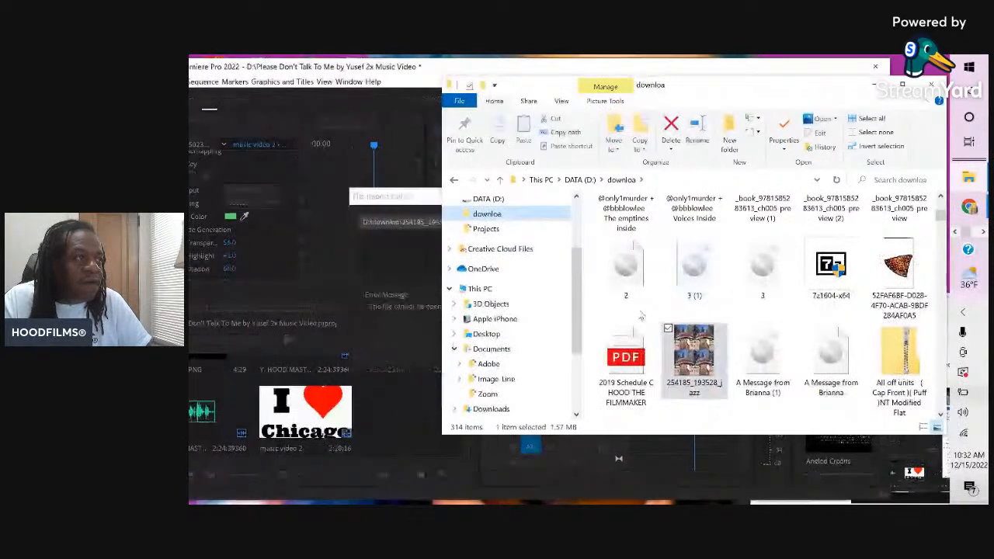
click(422, 197)
click(669, 198)
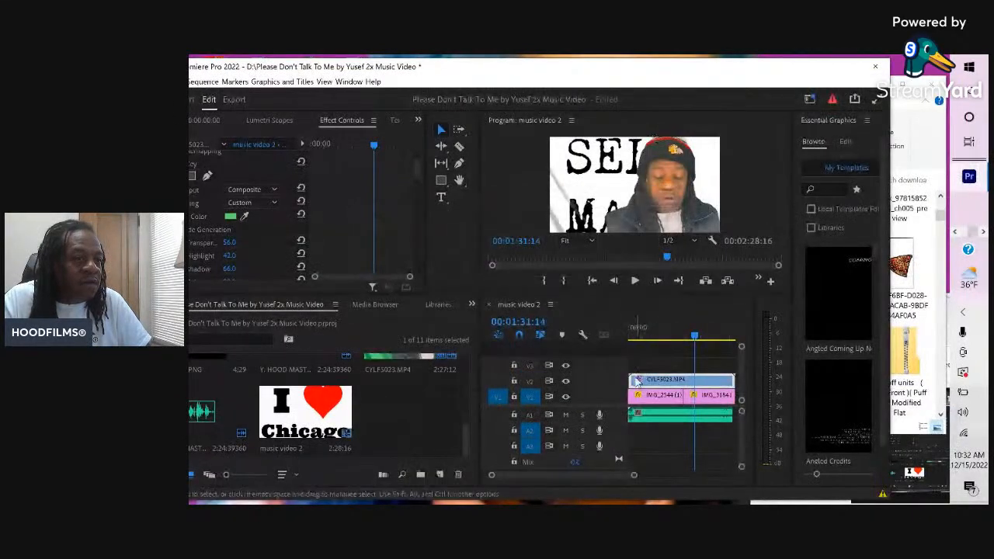
click(942, 262)
scroll(803, 299, down, 1)
drag(690, 211, 396, 412)
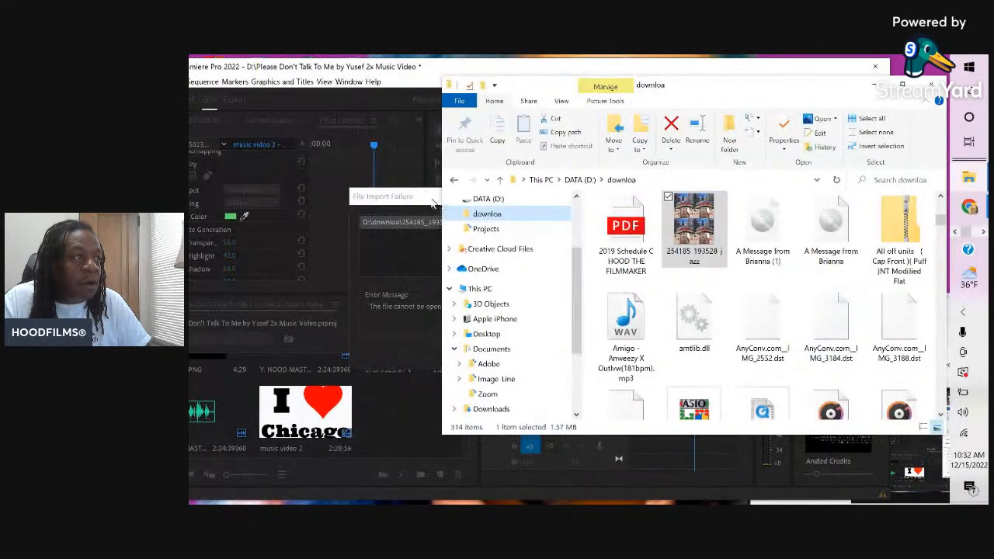
click(437, 207)
key(Return)
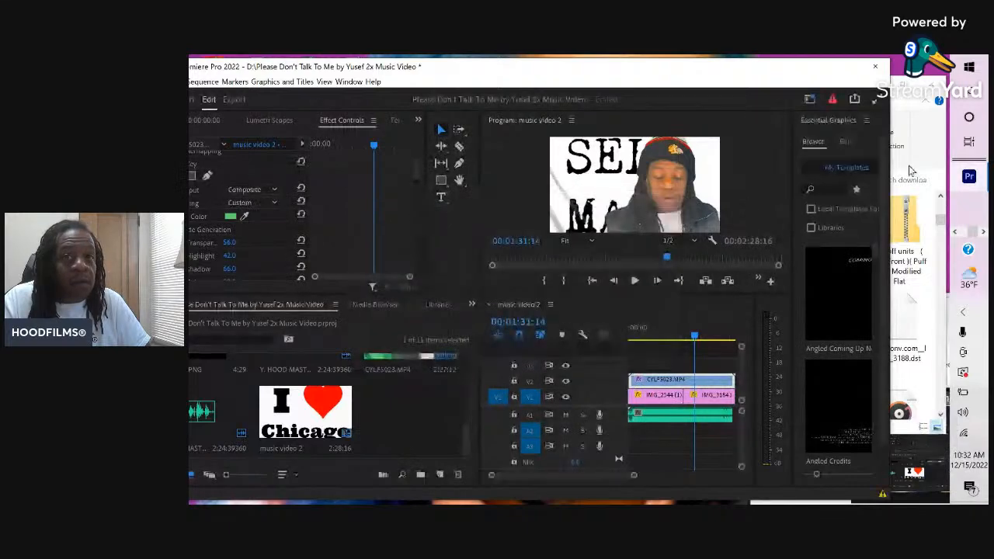
Import two images from the downloa folder into the project, including the blue and orange IMG_3964, and close the folder window.
click(937, 141)
scroll(762, 338, down, 2)
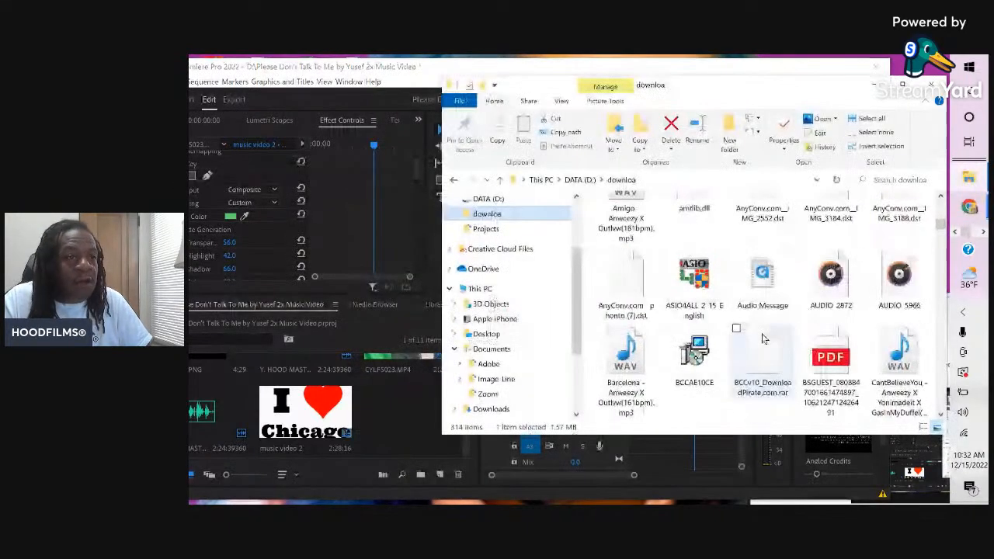
scroll(763, 336, up, 5)
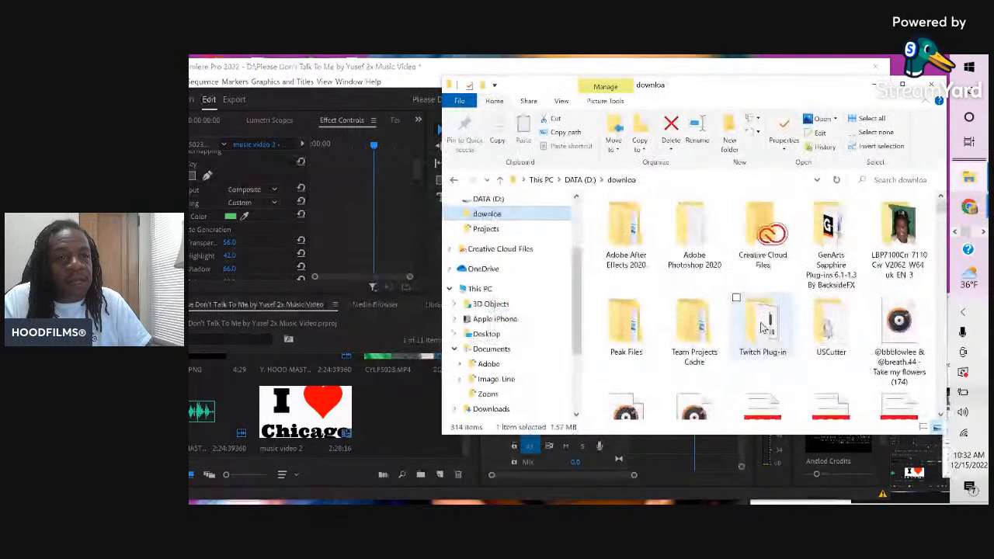
scroll(763, 328, down, 3)
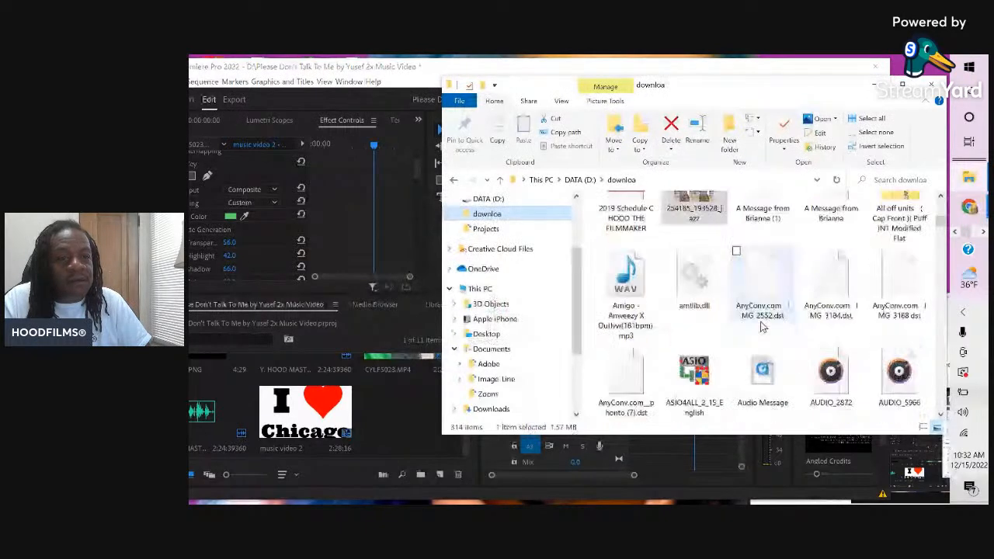
scroll(763, 327, down, 4)
scroll(736, 342, down, 5)
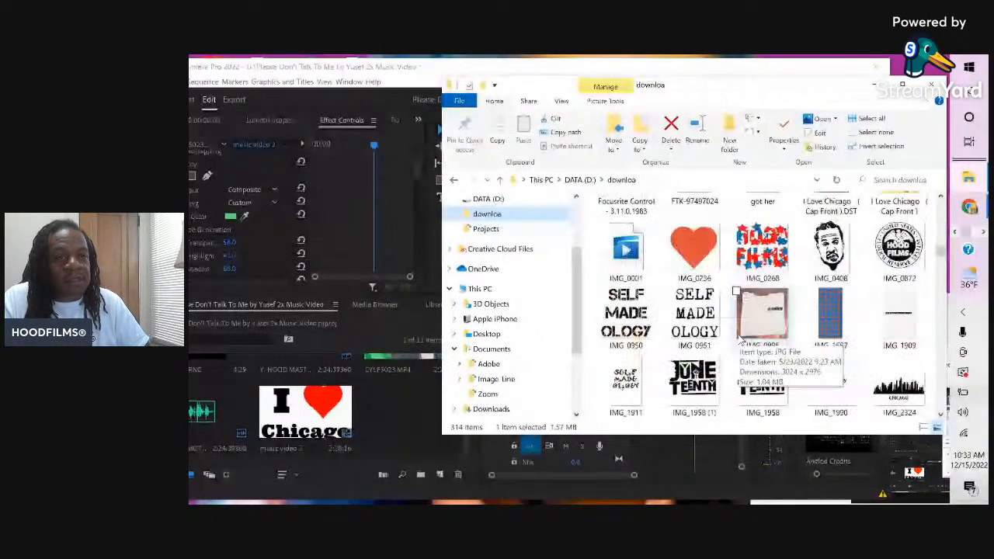
scroll(695, 256, down, 8)
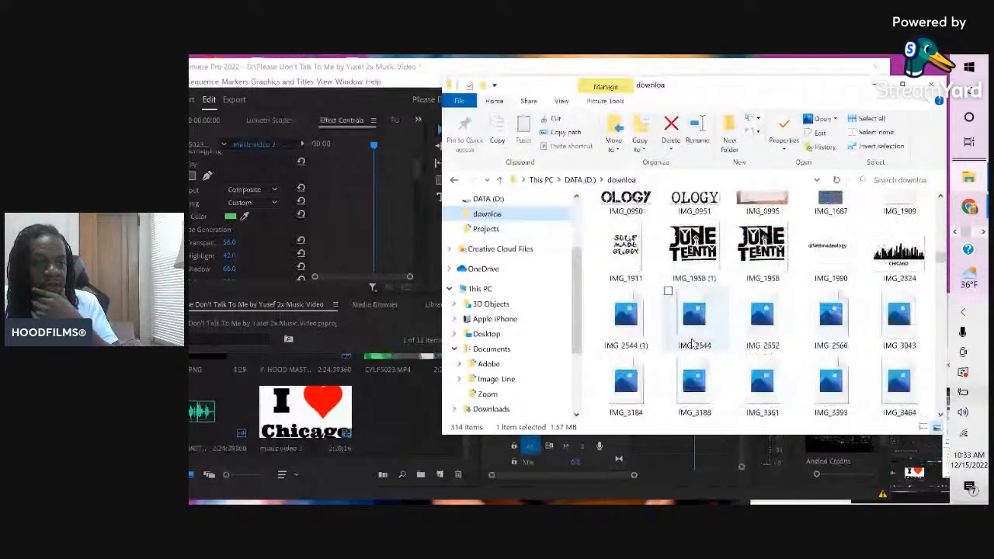
drag(694, 377, 408, 436)
drag(830, 315, 400, 435)
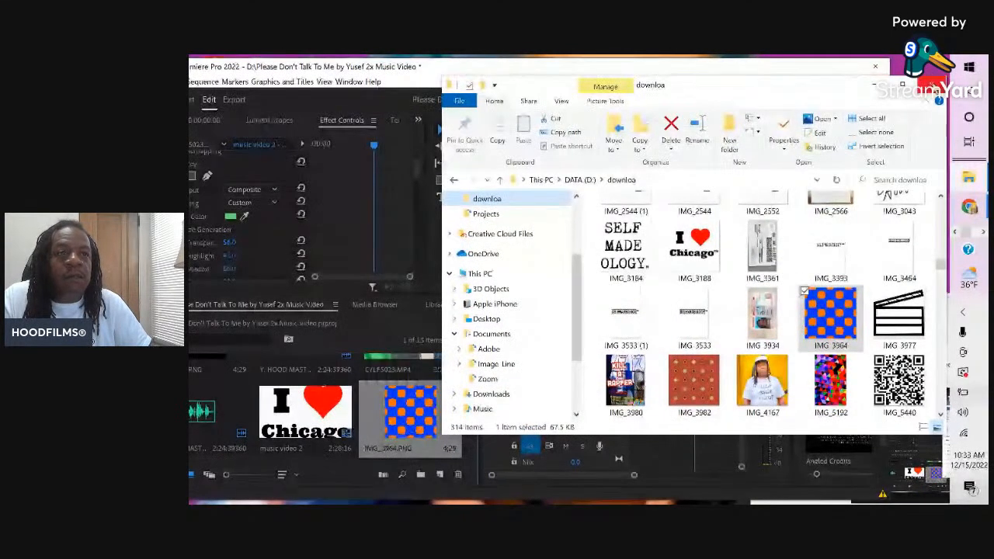
click(931, 84)
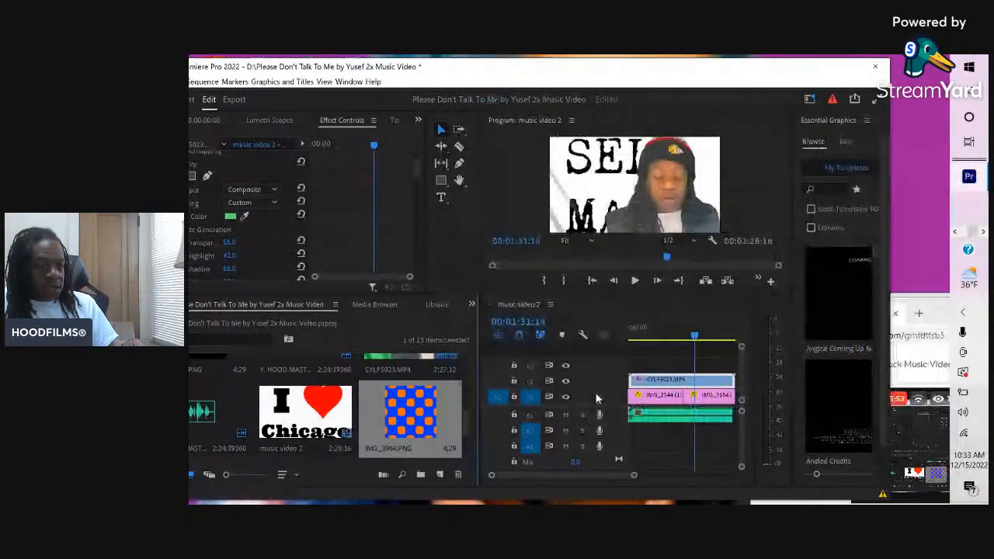
Replace the IMG_2544 (1).jpg background on V1 with IMG_3964.PNG, stretched to meet the IMG_3184.JPG clip, and preview it at 00:00:43:01.
click(652, 394)
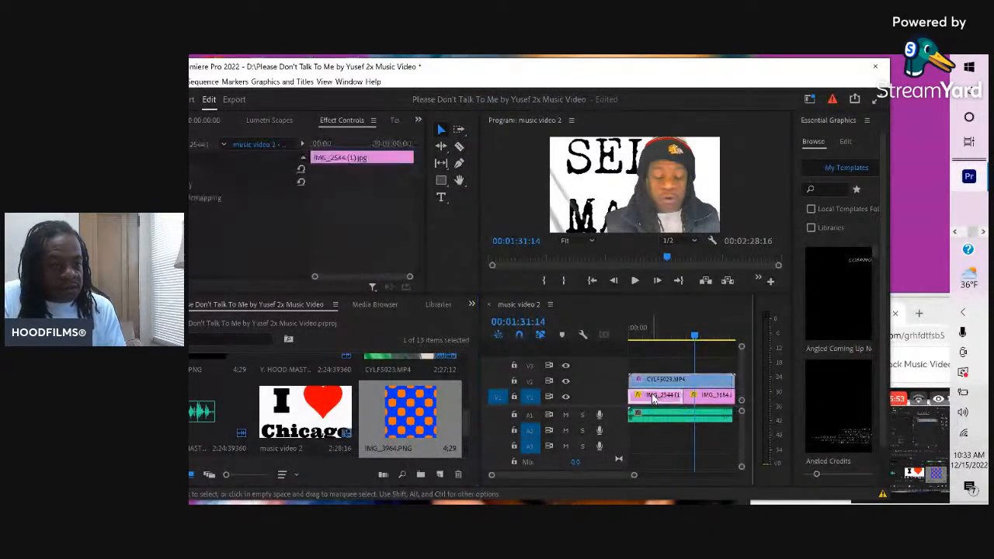
key(Delete)
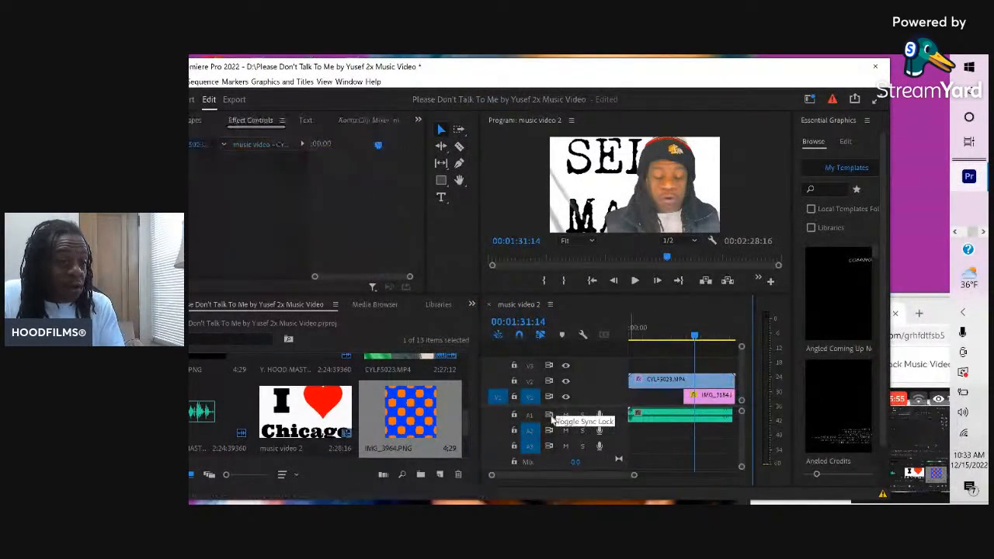
drag(403, 412, 631, 397)
drag(633, 397, 634, 397)
drag(448, 402, 682, 396)
click(661, 337)
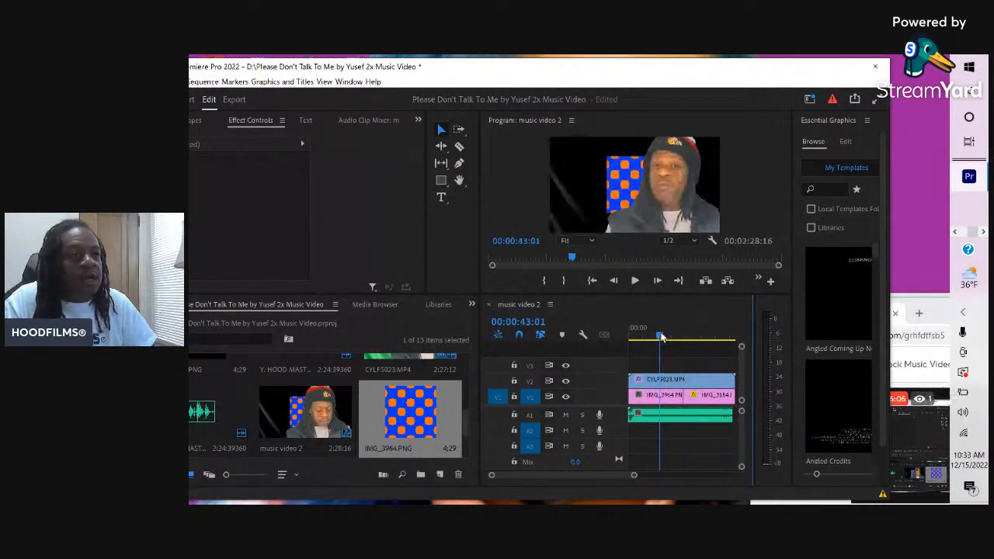
Scale up the IMG_3964.PNG background clip on V1 until its blue and orange pattern fills the frame.
click(621, 182)
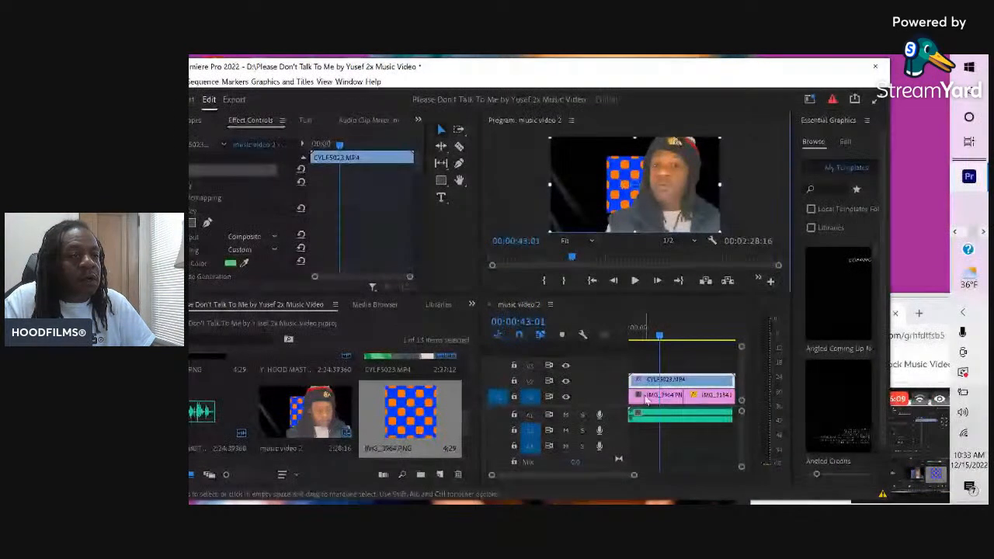
double_click(647, 396)
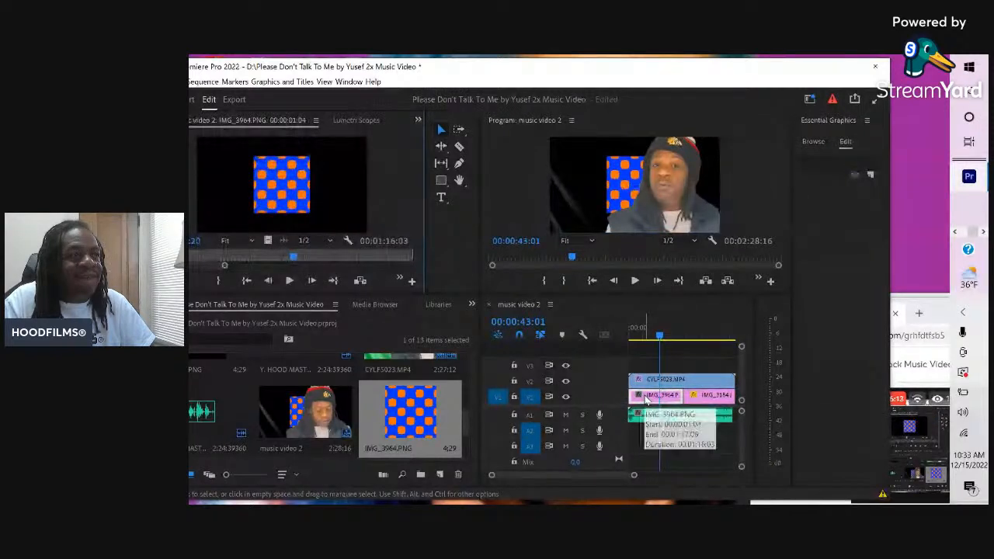
click(418, 121)
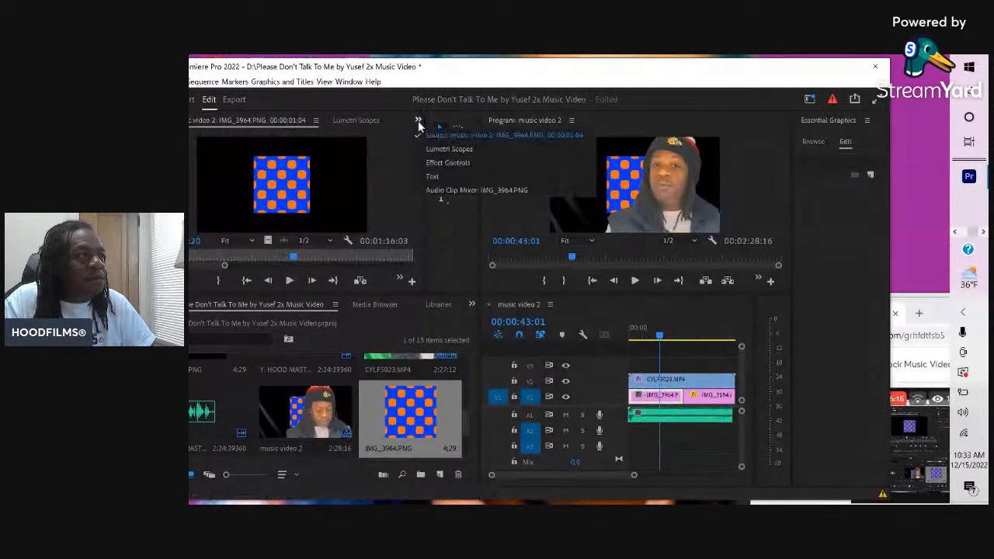
click(451, 163)
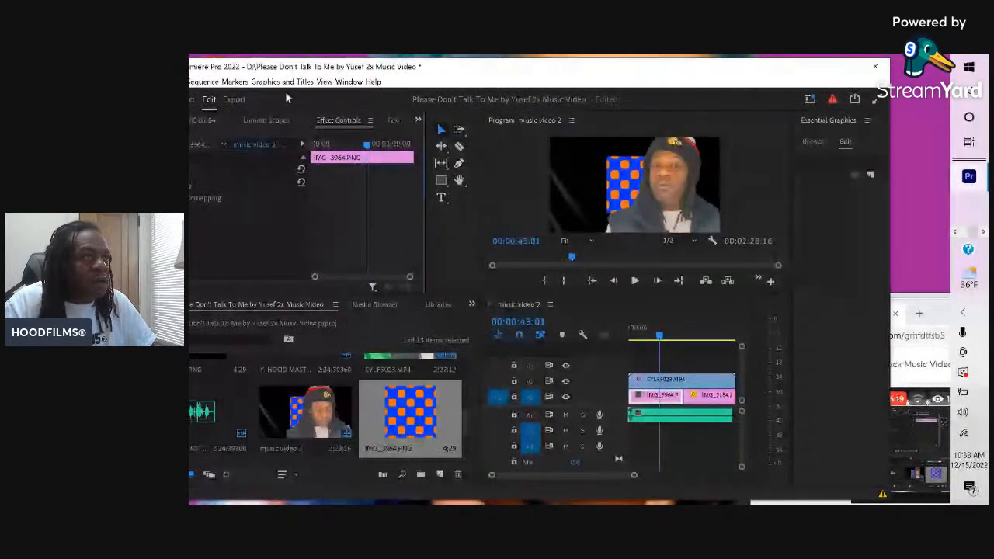
drag(477, 78, 532, 78)
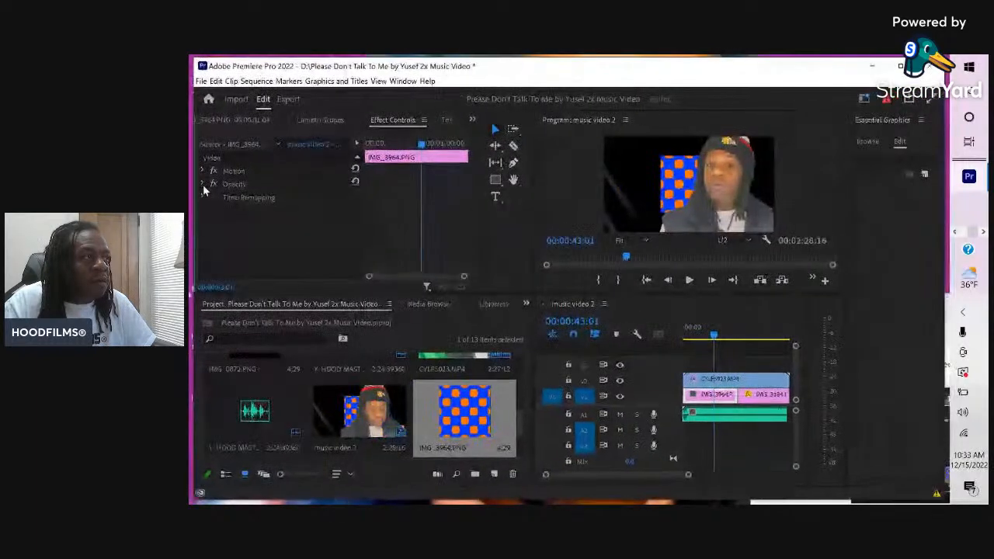
click(204, 172)
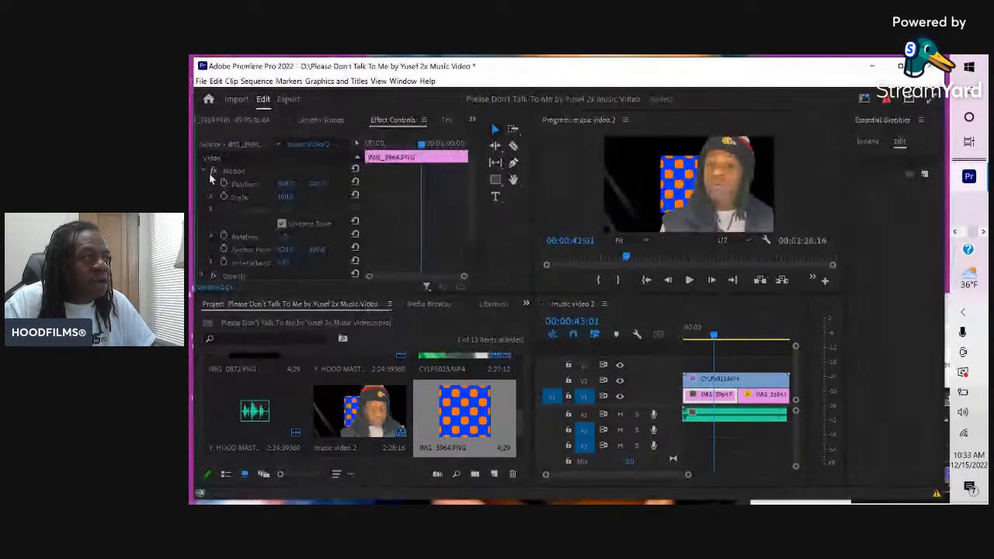
drag(286, 196, 415, 196)
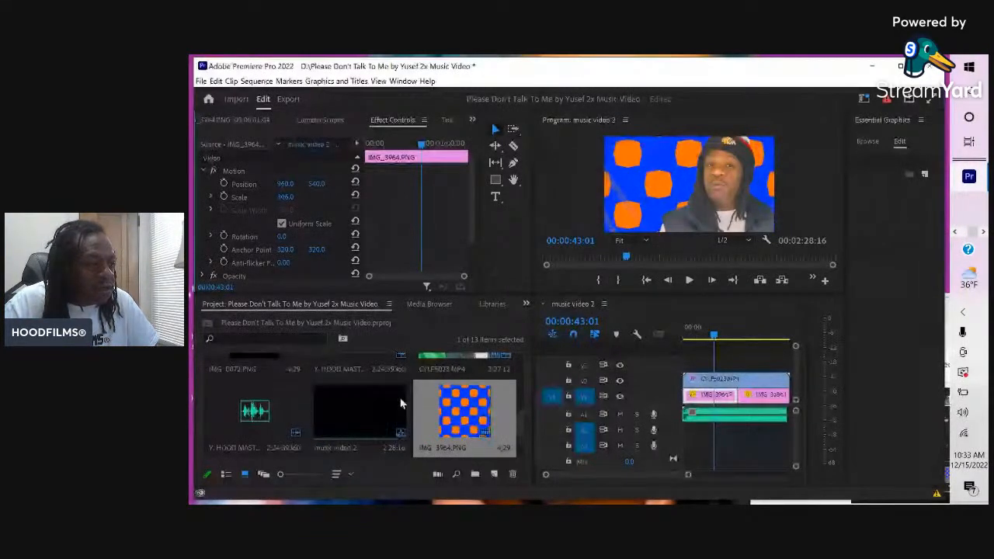
Replace the IMG_3184.JPG background on V1 with IMG_3982.PNG, stretched to the end of the CYLF5023.MP4 clip.
scroll(490, 417, down, 2)
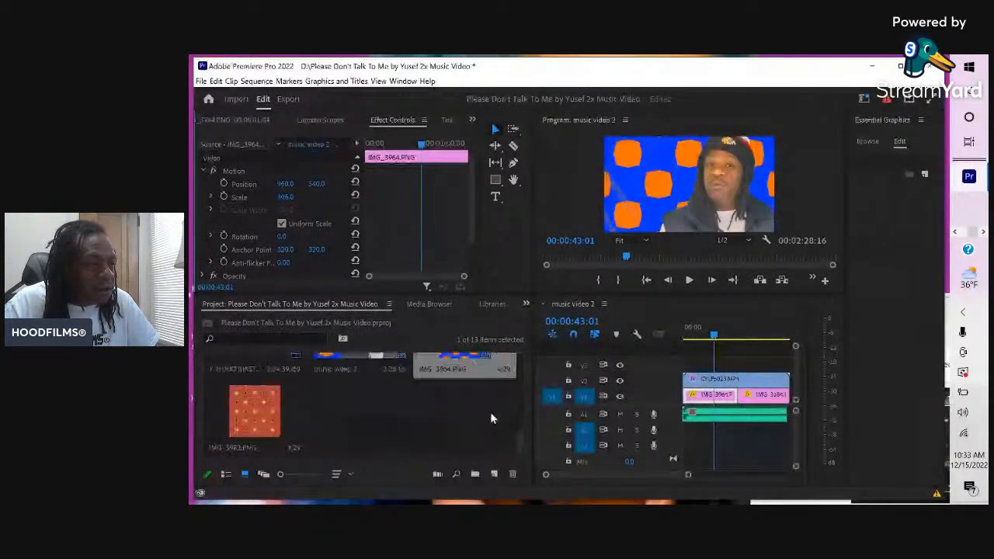
click(763, 398)
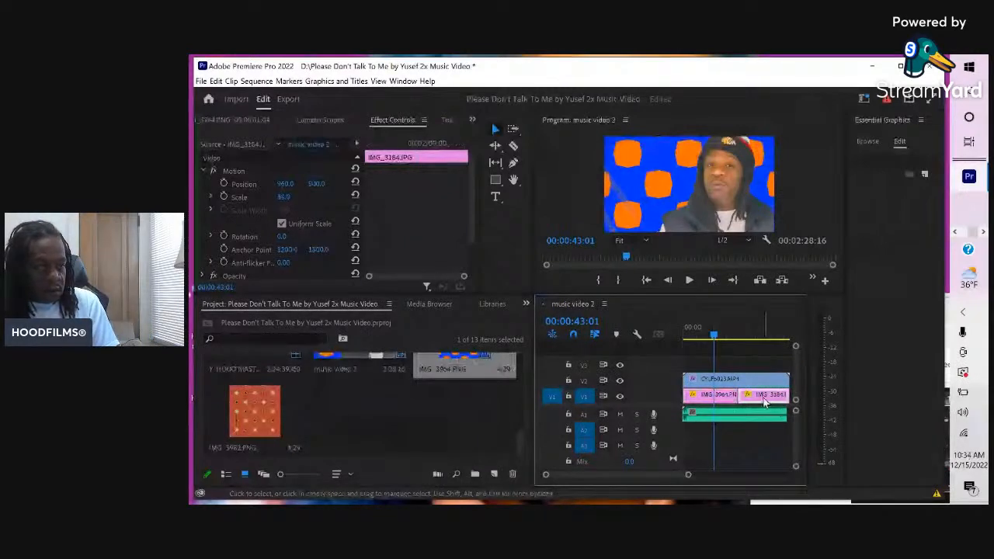
key(Delete)
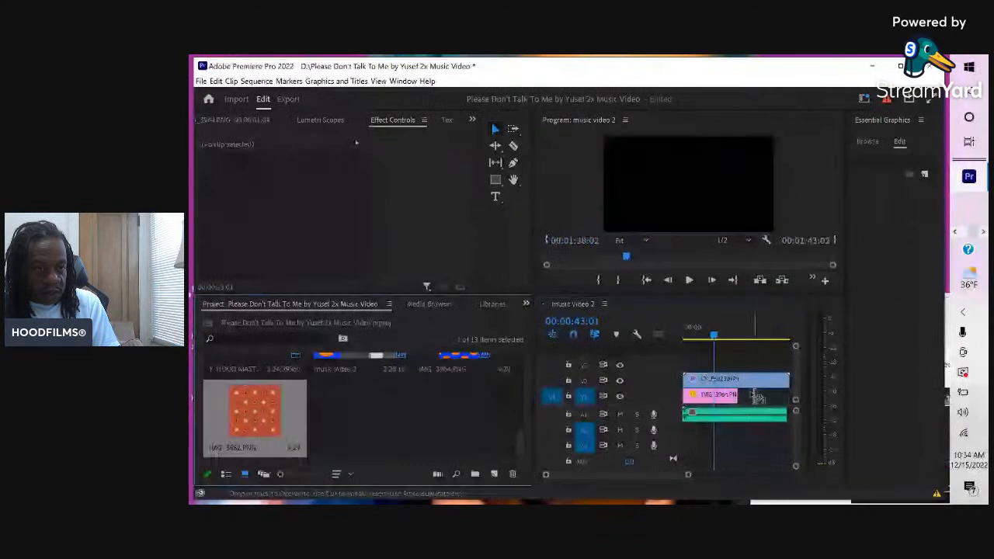
mouse_move(758, 397)
mouse_down()
mouse_move(733, 396)
mouse_move(787, 397)
mouse_move(747, 395)
mouse_up()
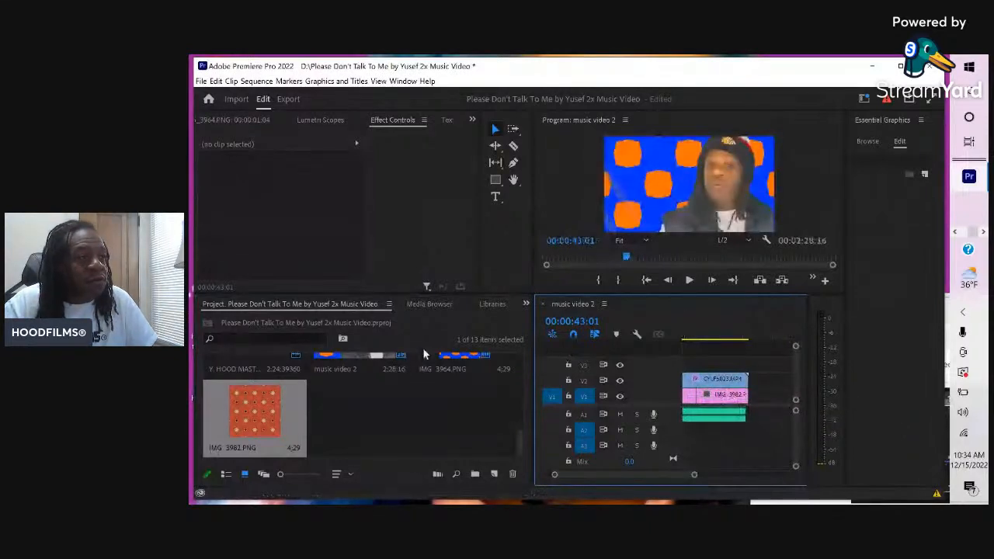
Set the scale of the IMG_3982.PNG background clip to 662 so it fills the frame.
double_click(728, 399)
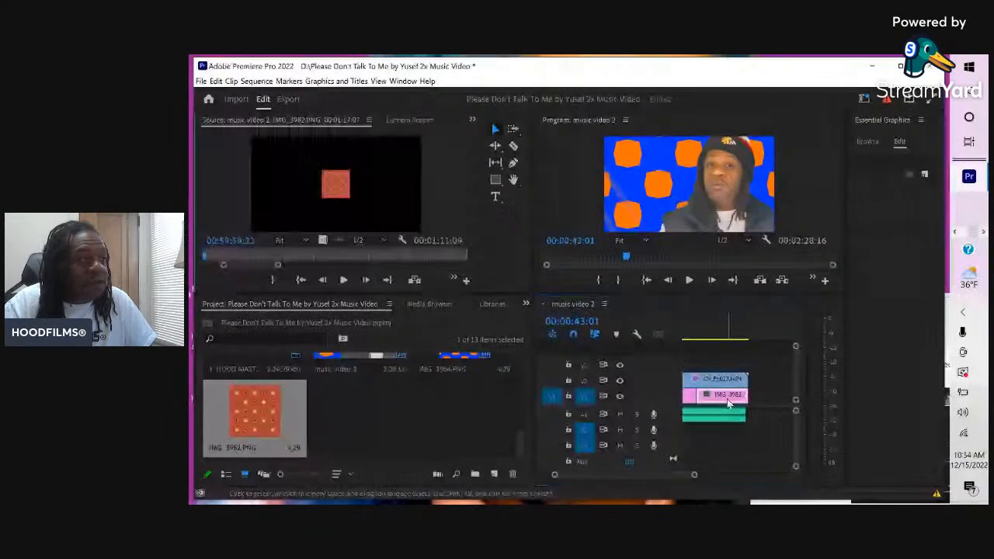
click(733, 337)
click(734, 340)
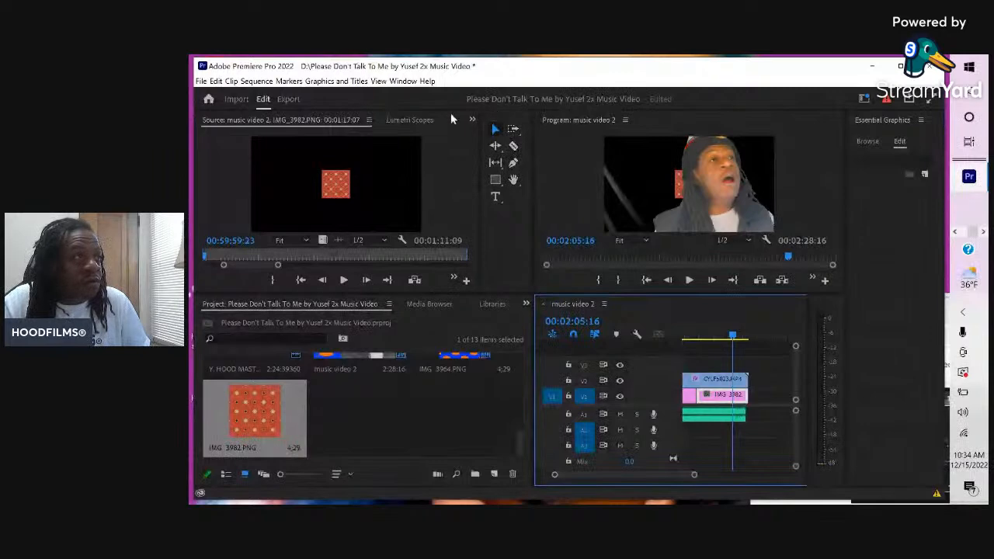
click(471, 119)
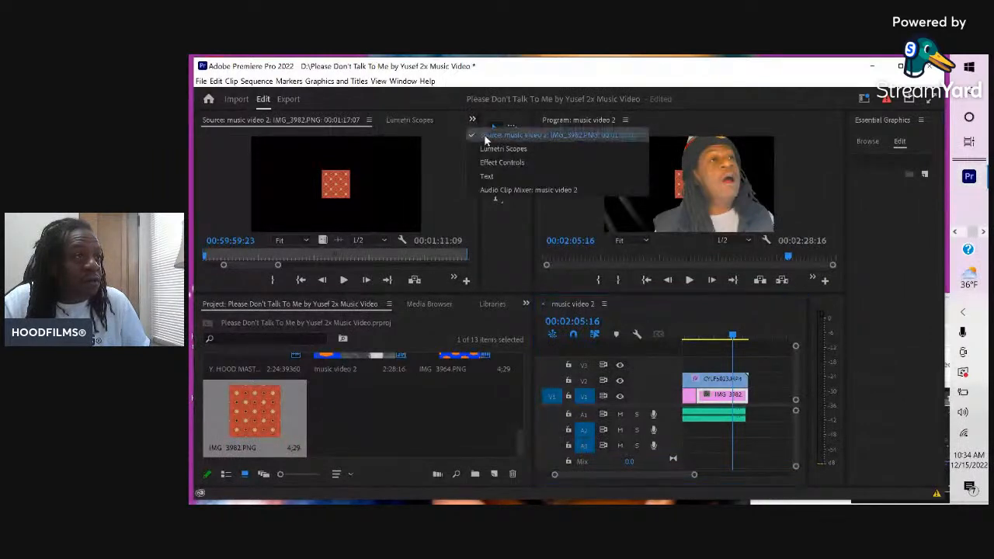
click(488, 163)
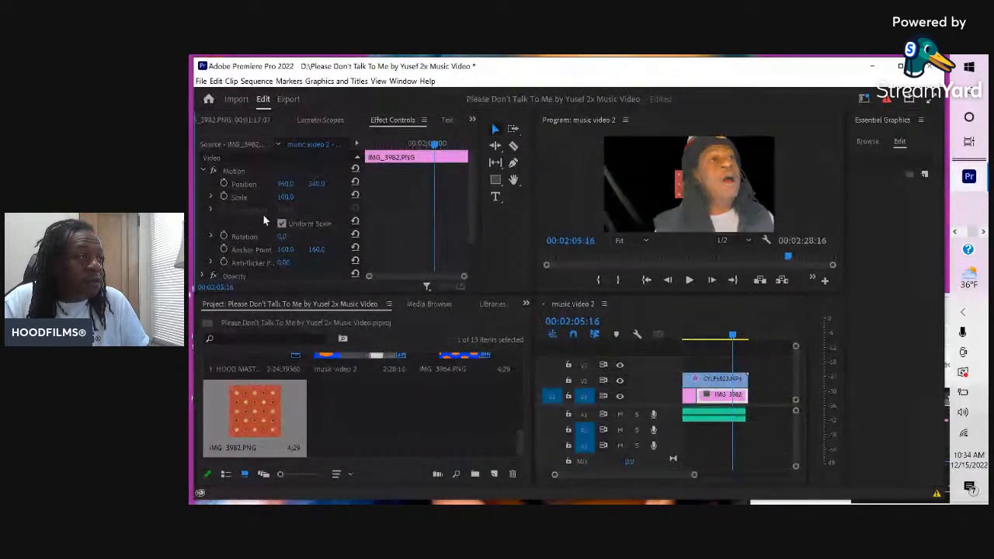
click(285, 197)
drag(282, 199, 638, 196)
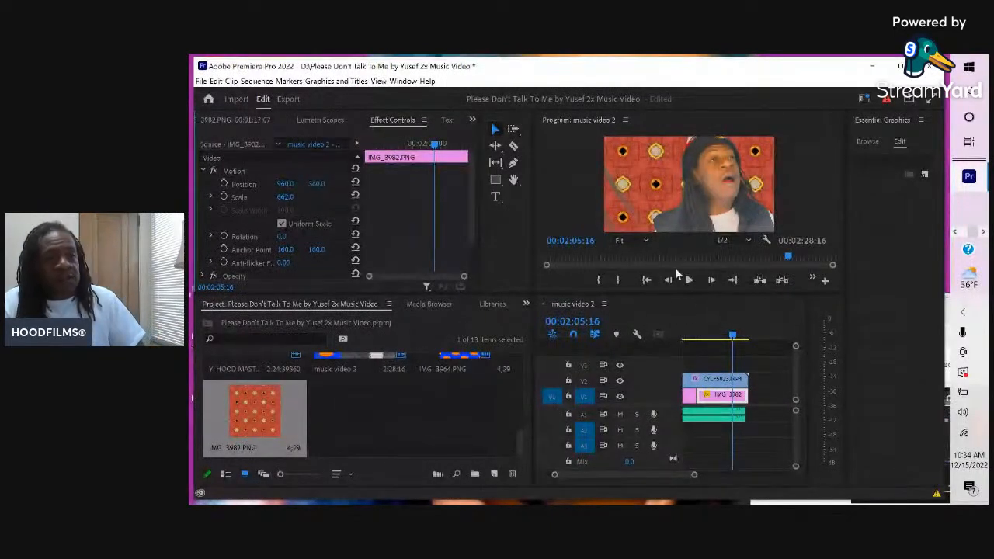
Adjust the Ultra Key matte generation of the CYLF5023.MP4 clip to Transparency 34, Highlight 0, Shadow 75 and Tolerance 90.
click(715, 337)
drag(715, 337, 711, 337)
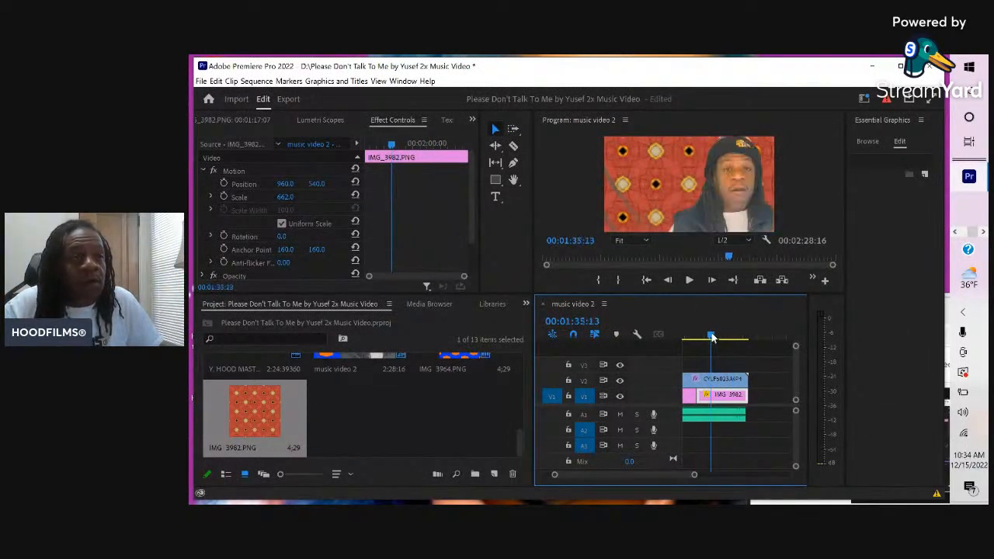
double_click(718, 379)
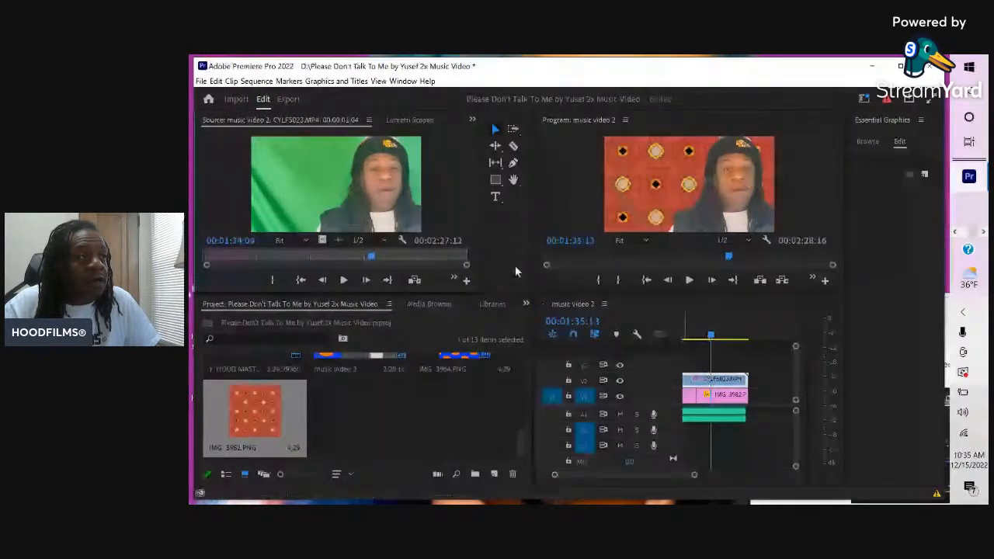
click(472, 121)
click(497, 162)
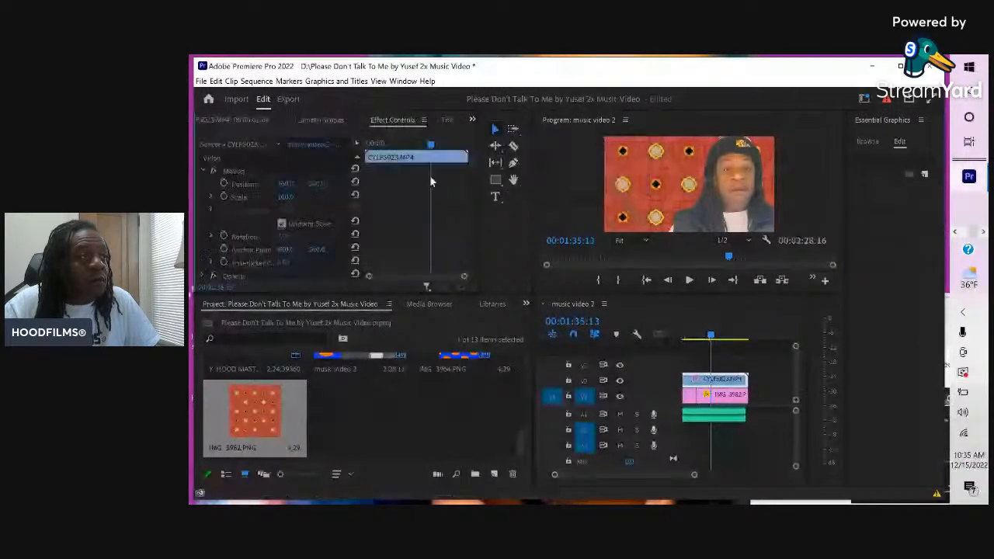
scroll(366, 244, down, 2)
scroll(366, 244, down, 3)
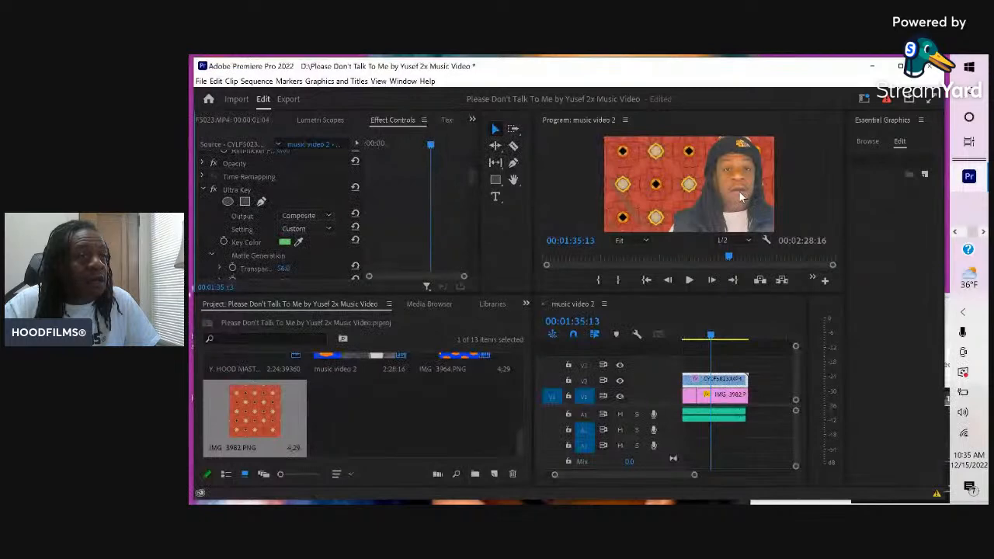
scroll(330, 160, up, 5)
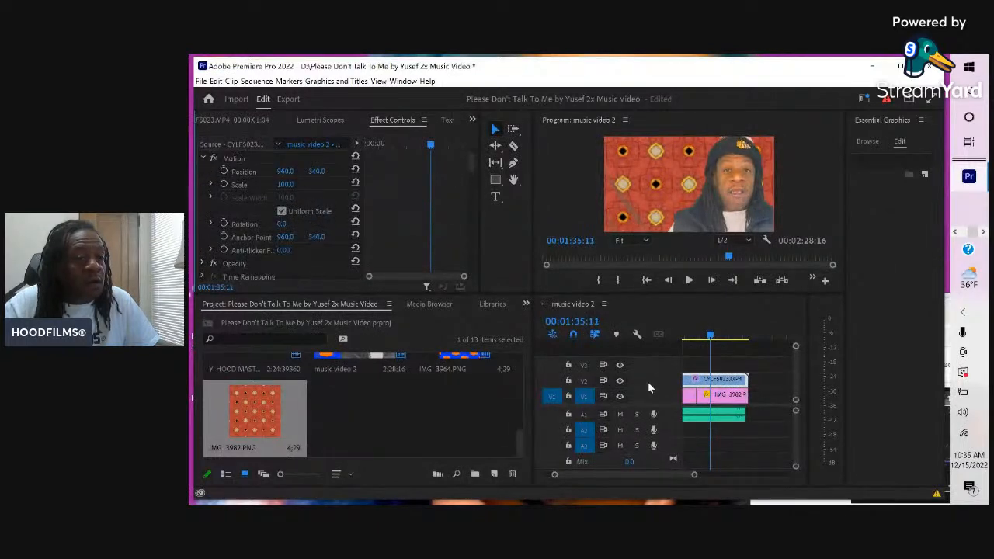
click(699, 388)
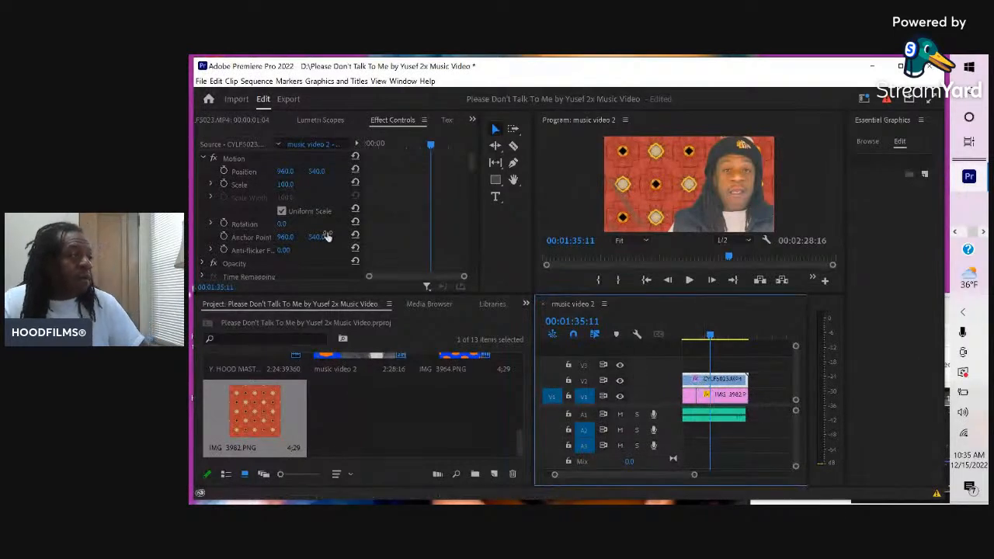
scroll(291, 206, down, 3)
scroll(289, 215, down, 3)
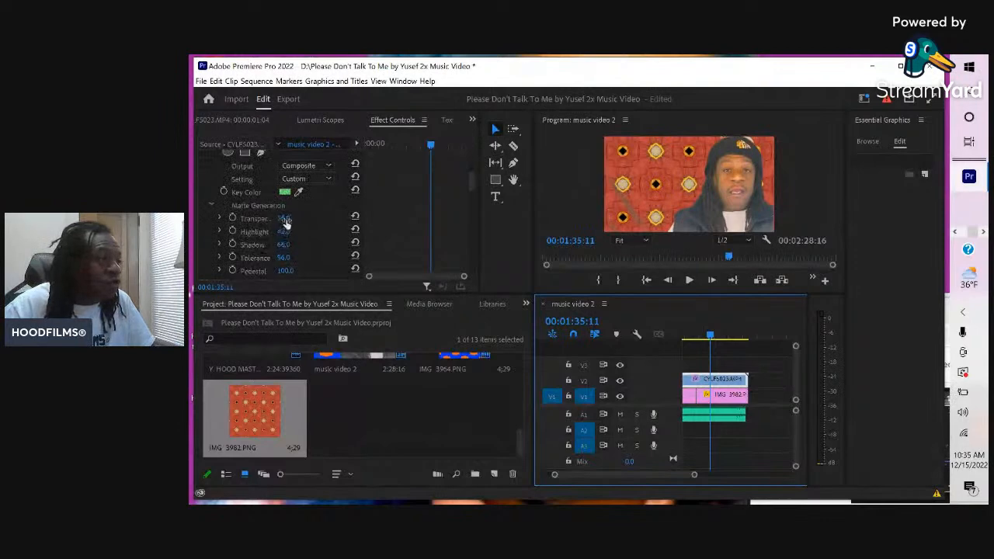
click(289, 219)
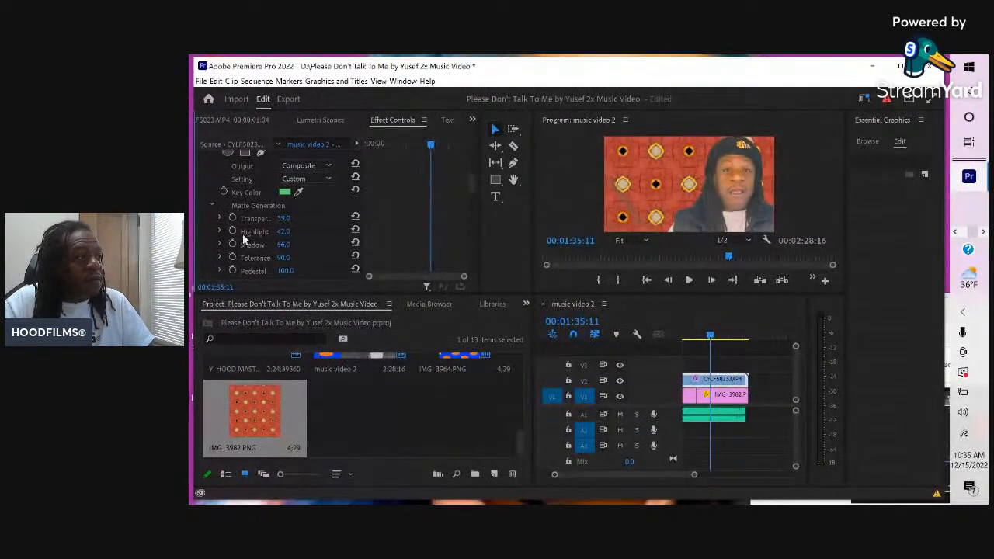
mouse_move(283, 247)
mouse_down()
mouse_move(298, 244)
mouse_move(262, 245)
mouse_move(323, 247)
mouse_move(296, 234)
mouse_move(284, 247)
mouse_move(300, 247)
mouse_move(280, 245)
mouse_up()
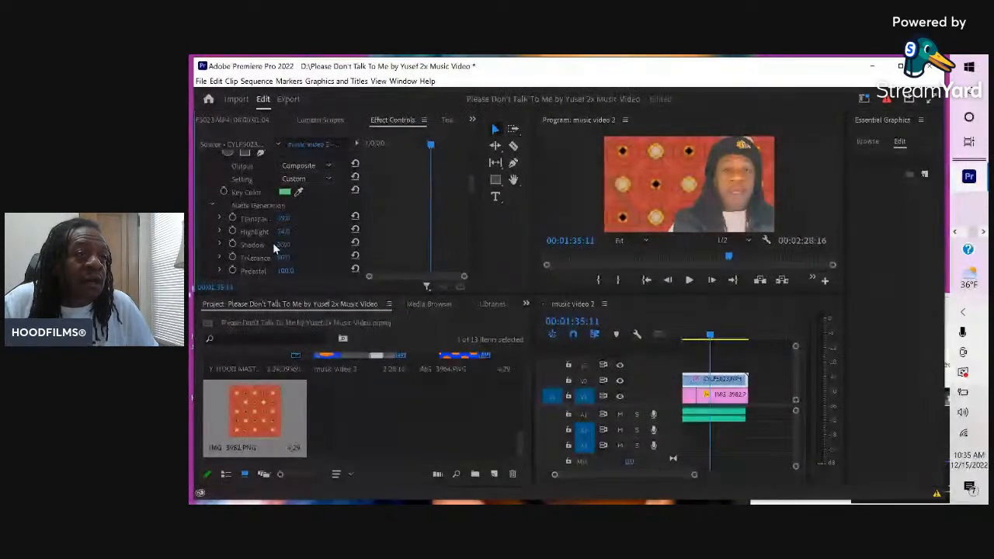
Play the sequence over the red IMG_3982 background to check the key, and look through the Ultra Key matte cleanup settings.
key(space)
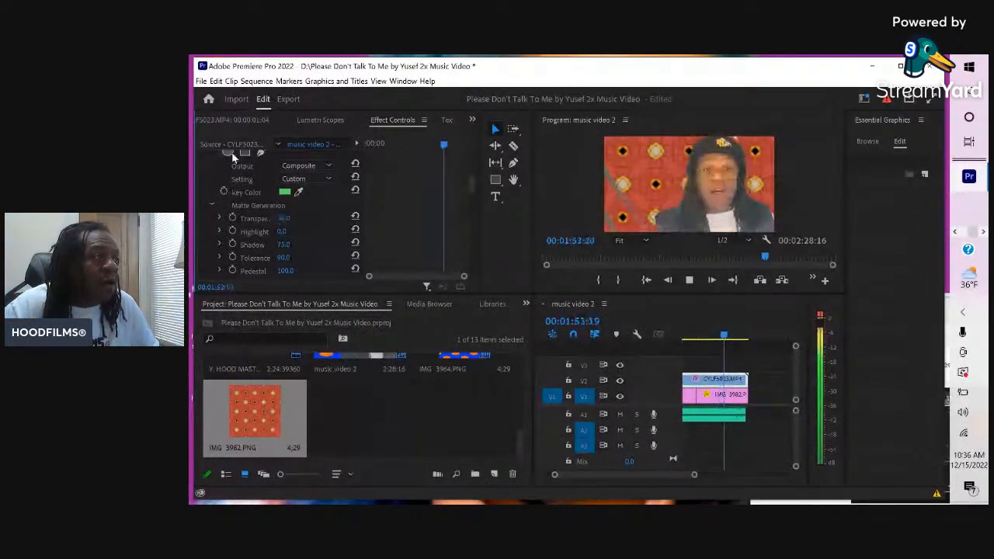
scroll(288, 259, down, 1)
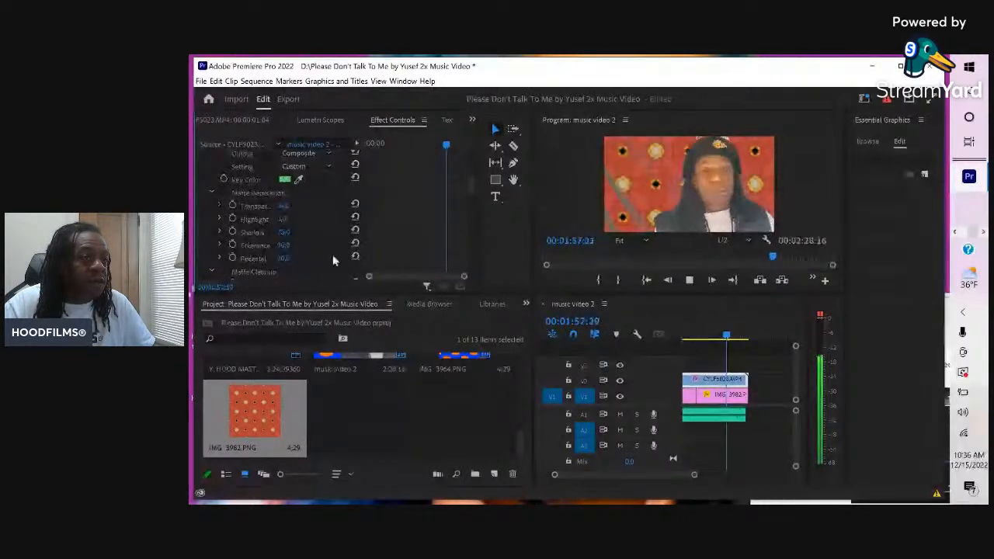
scroll(257, 264, down, 2)
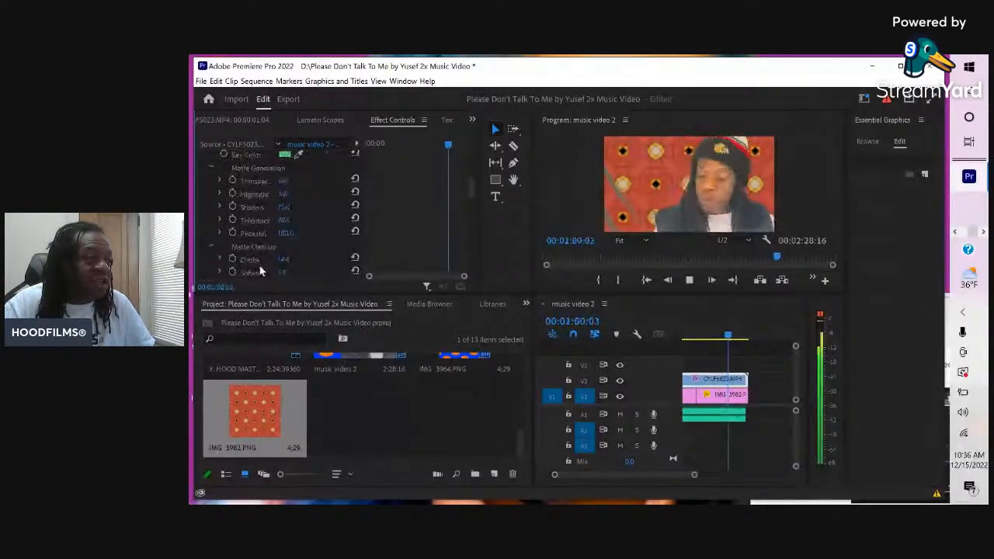
key(space)
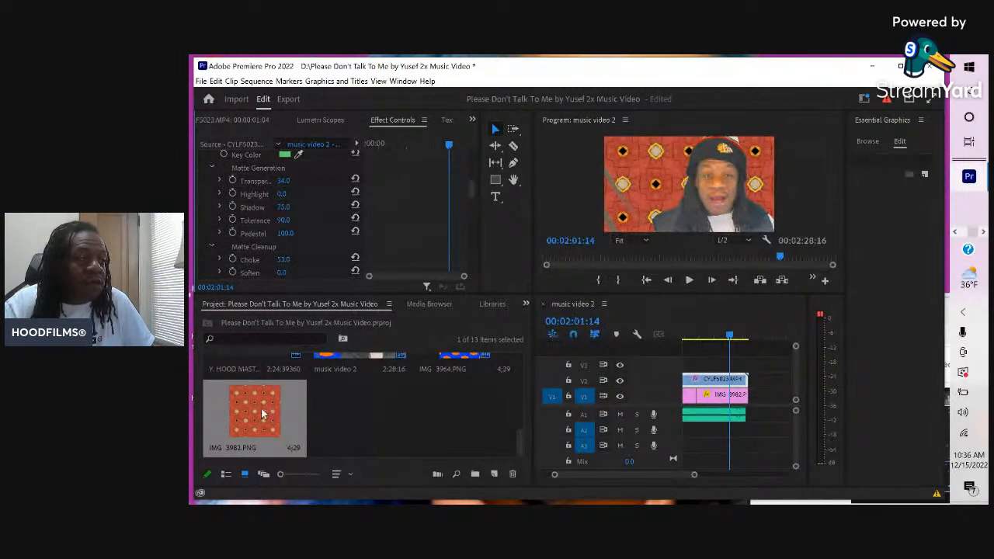
Place IMG_3982.PNG at the start of V3 above the keyed clip, lengthen it partway along the sequence, and preview it at 00:00:19:19.
drag(263, 415, 683, 363)
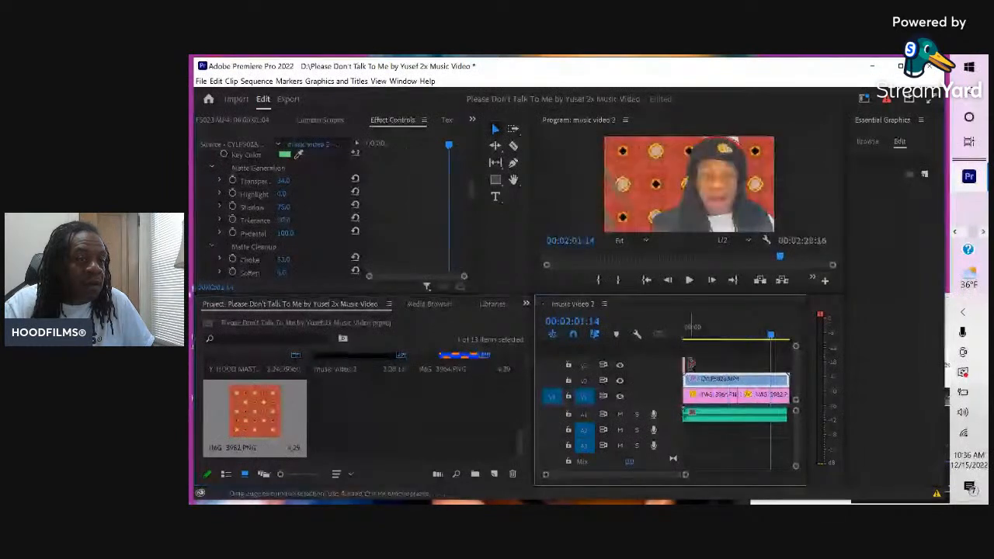
drag(696, 365, 733, 359)
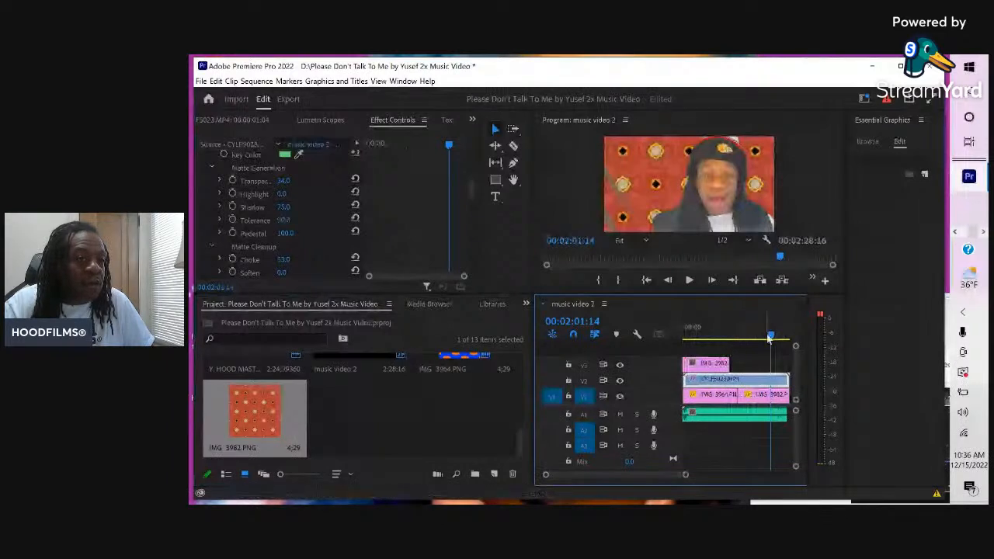
click(694, 340)
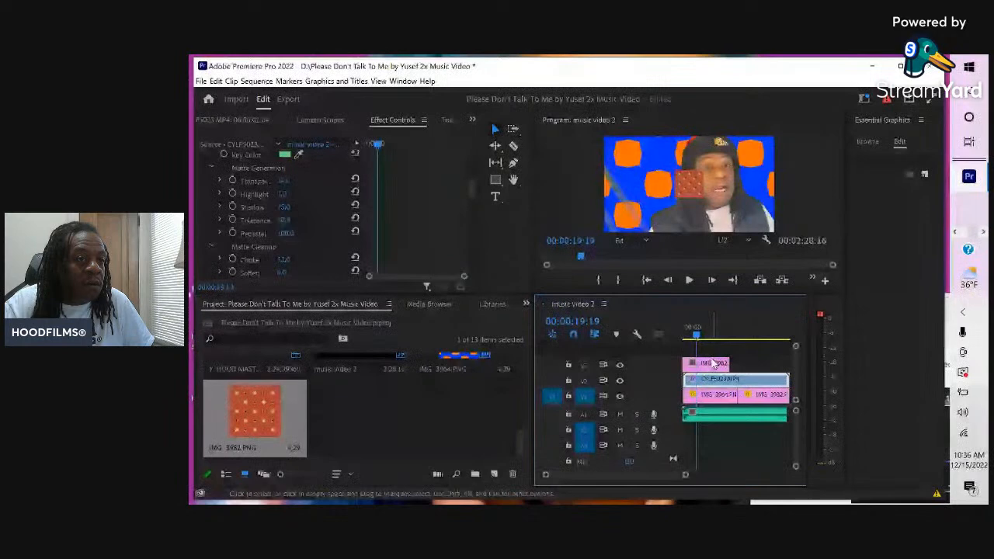
Enlarge the IMG_3982.PNG overlay on V3 to scale 550 and position it at about -197.6, 861.2 over the frame's left side.
click(688, 188)
drag(688, 196, 619, 136)
drag(662, 184, 630, 178)
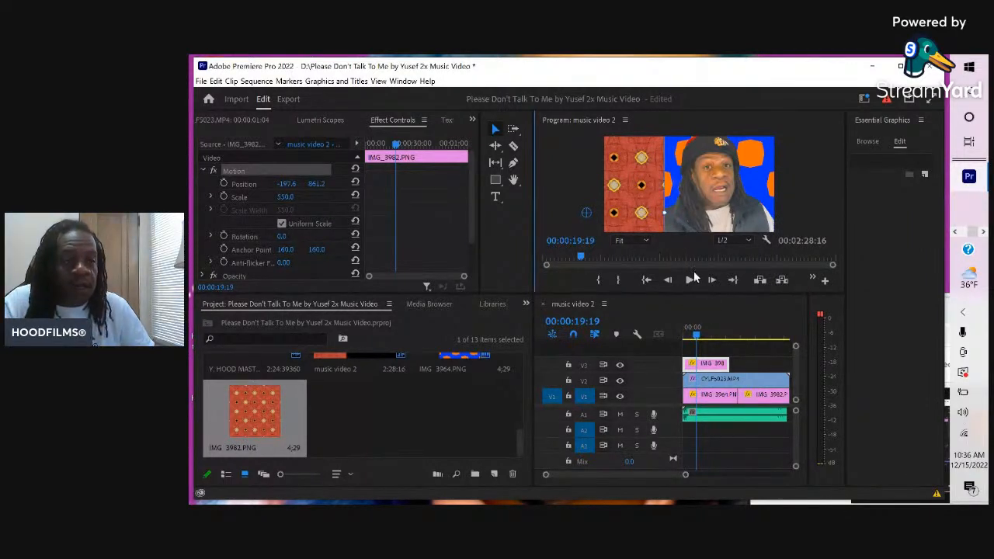
Lengthen the IMG_3982.PNG overlay on V3 to the end of the sequence and play it to about 00:00:46:08.
drag(695, 335, 757, 363)
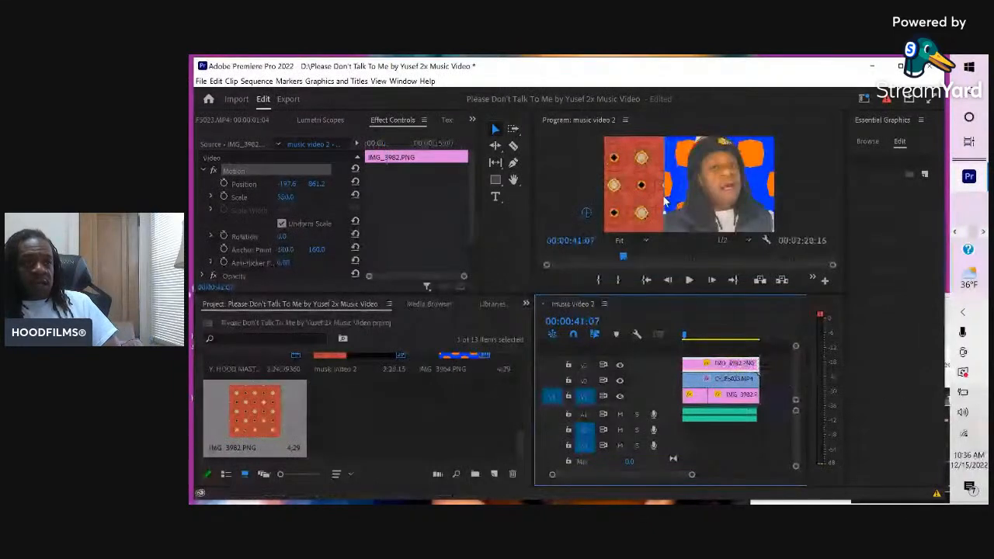
key(space)
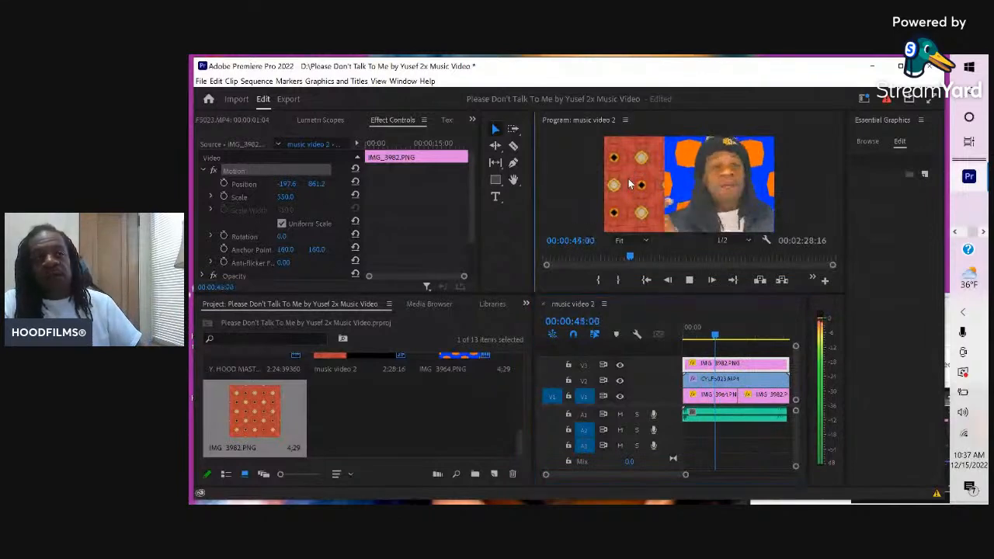
key(space)
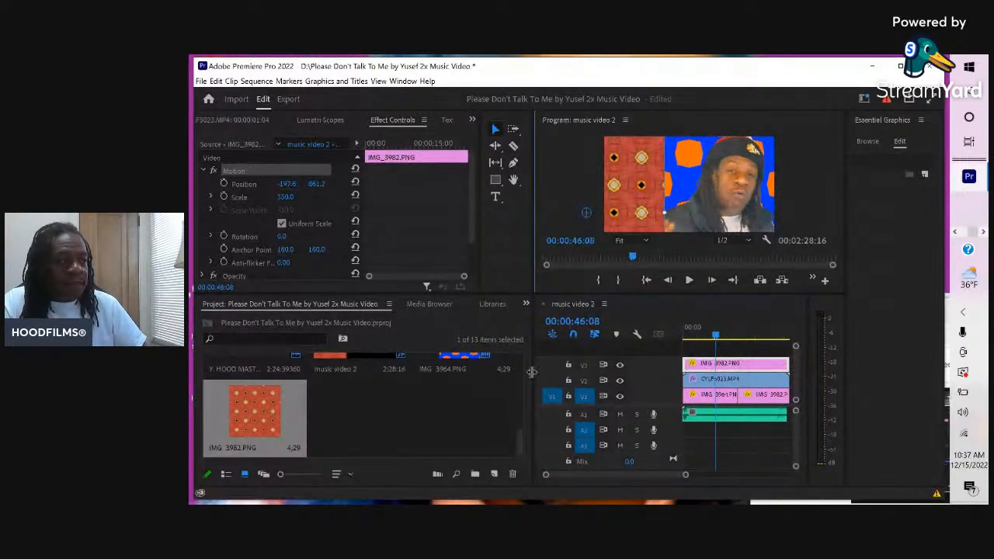
Replace the IMG_3982.PNG overlay on V3 with the "SELF MADE OLOGY" image IMG_3184.JPG at the start of the track.
scroll(453, 389, up, 2)
scroll(448, 398, down, 2)
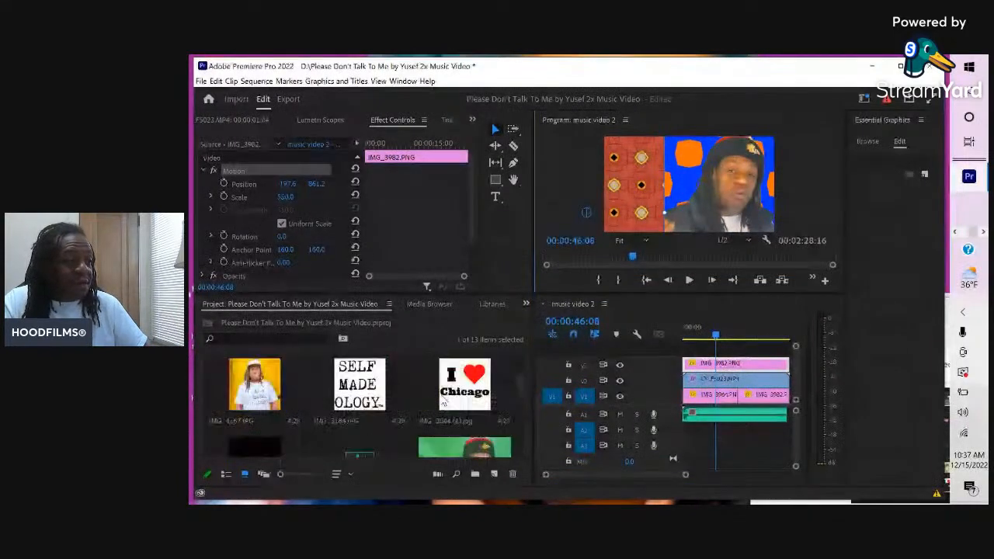
scroll(444, 402, up, 1)
scroll(444, 402, up, 1)
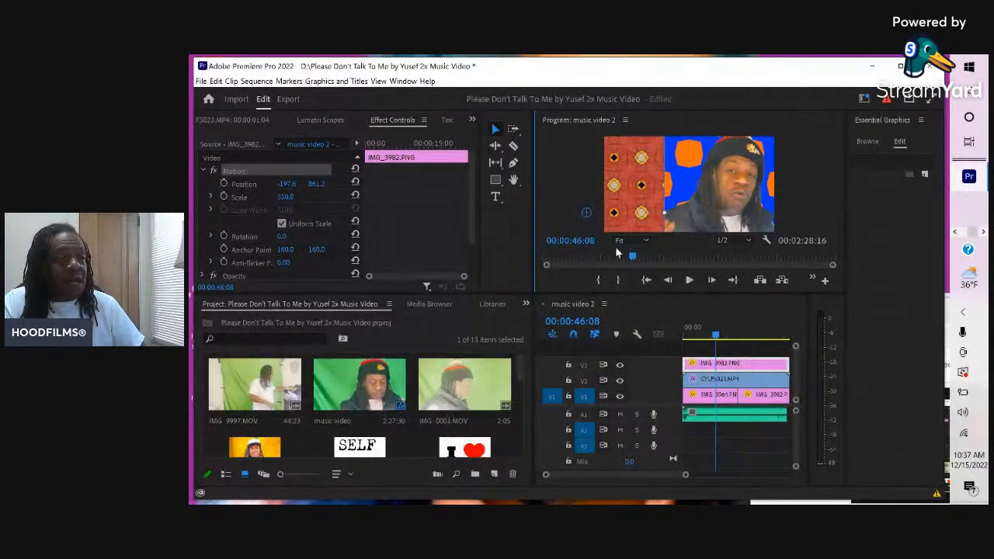
click(698, 372)
key(Delete)
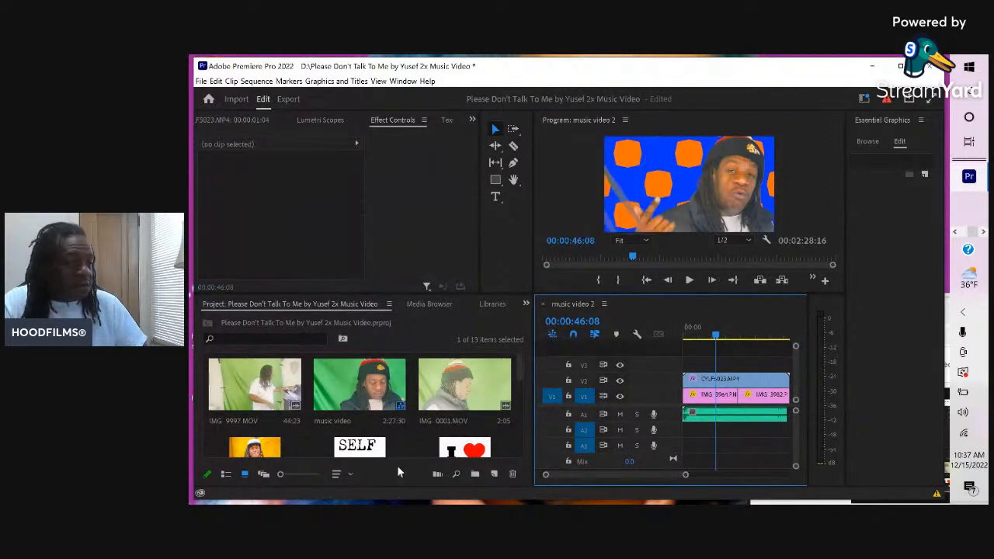
drag(354, 449, 721, 376)
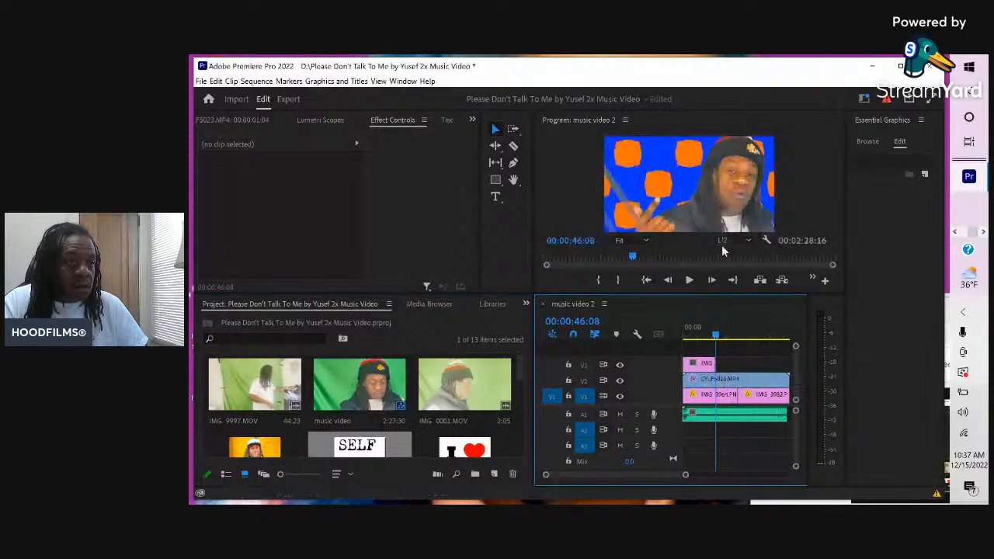
Shrink the IMG_3184.JPG overlay to scale 25.4 and place it at about 393.3, 681.2 beside the performer, with rotation about 0.2°.
click(696, 334)
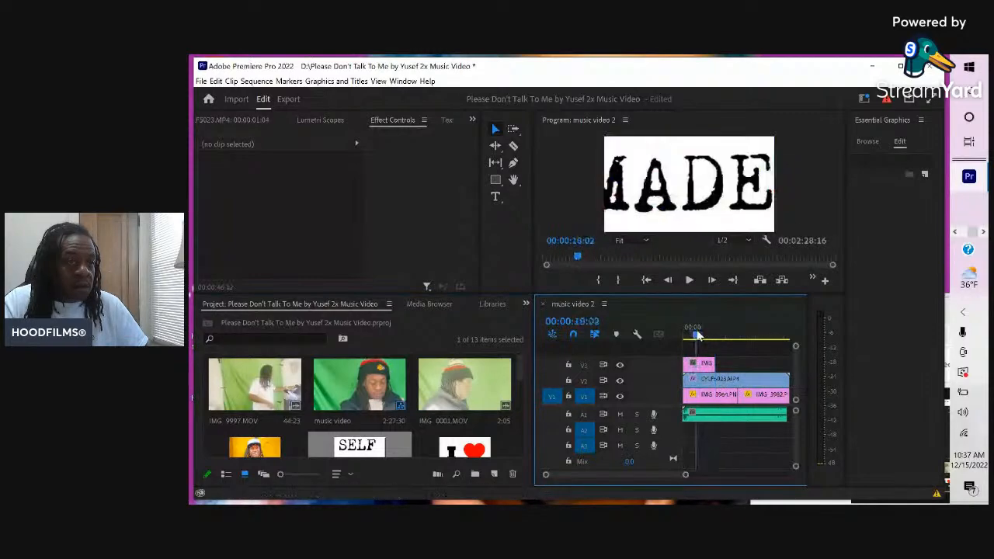
click(691, 186)
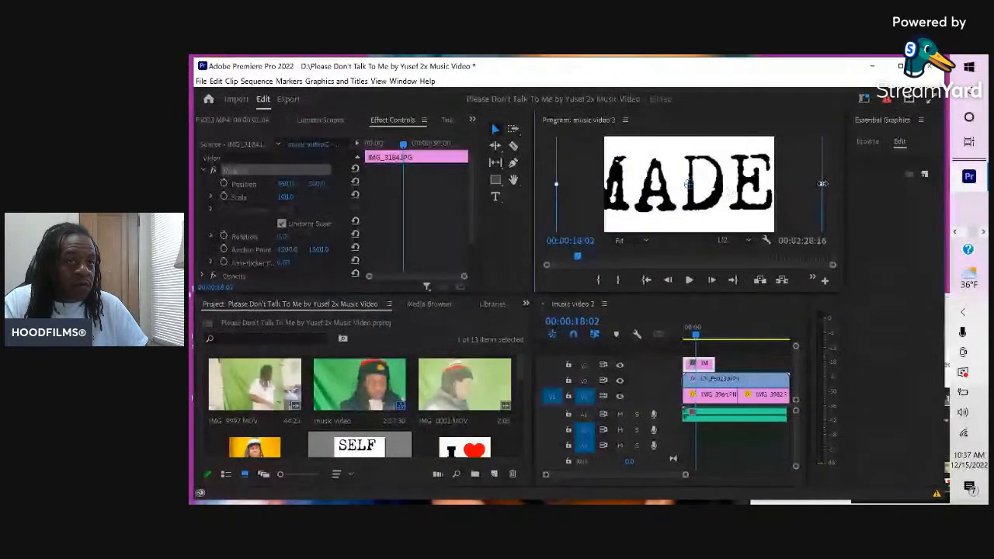
scroll(818, 182, up, 1)
click(730, 198)
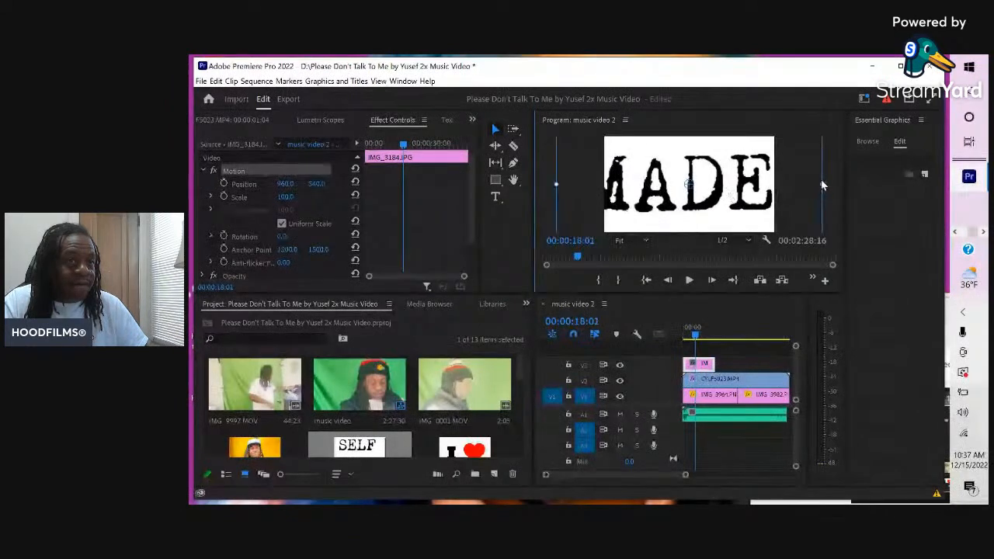
drag(822, 185, 625, 223)
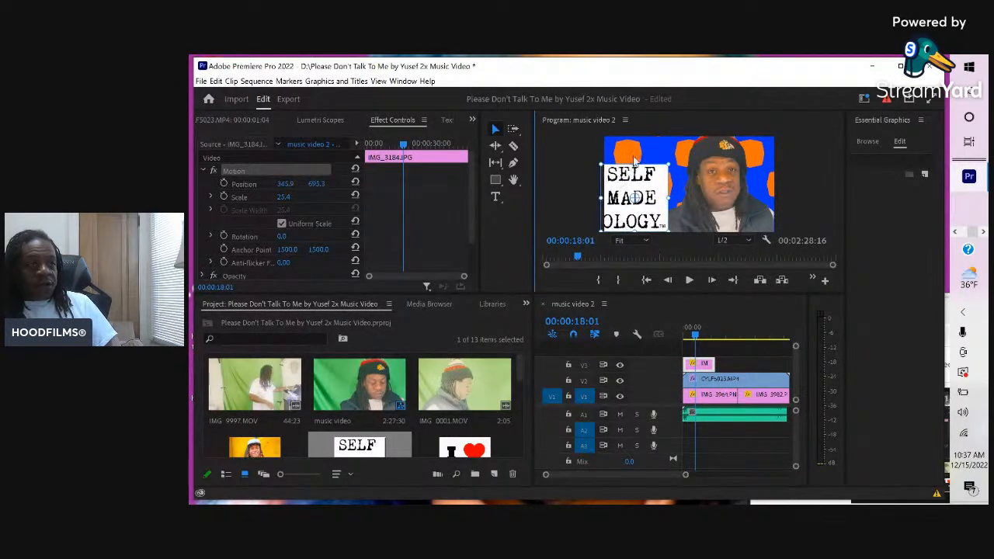
drag(634, 161, 638, 178)
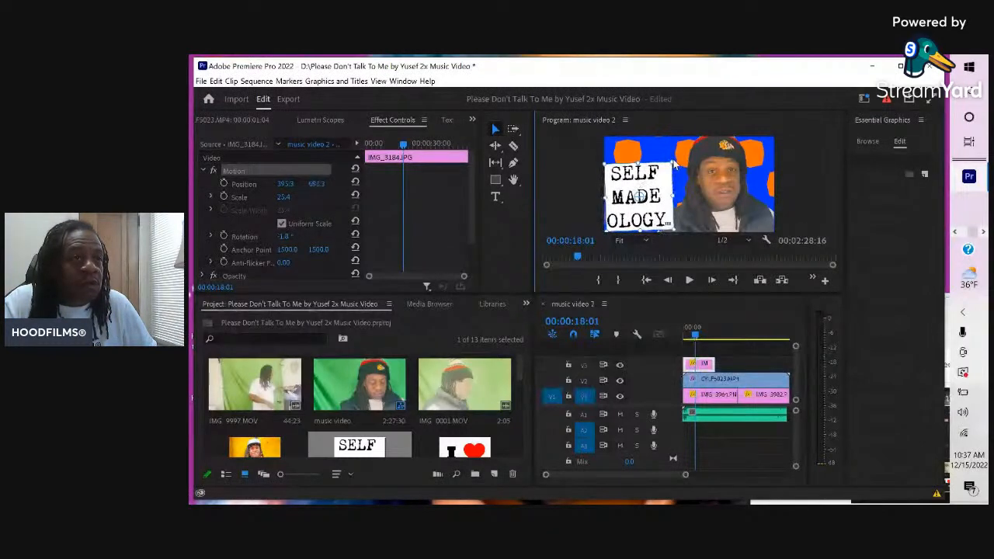
drag(673, 160, 674, 161)
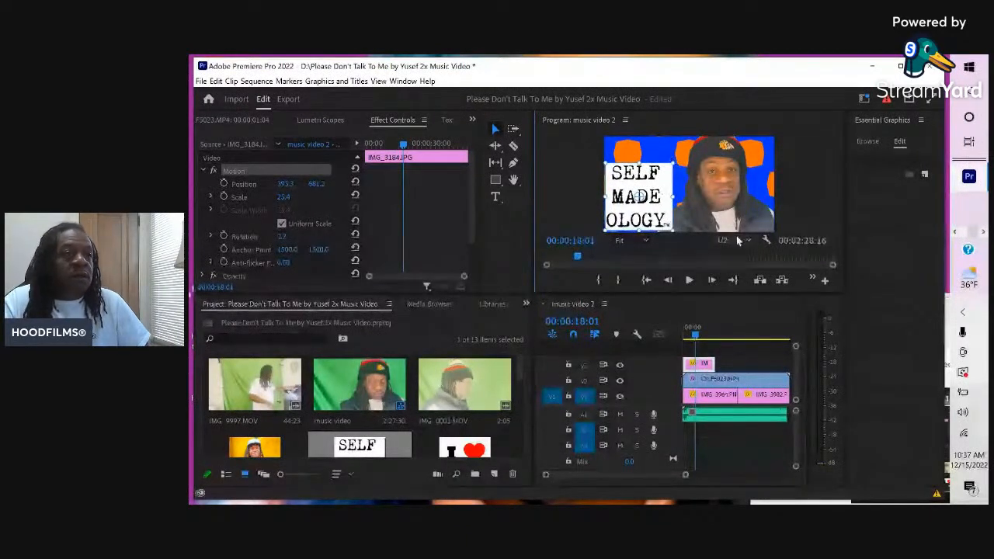
Play the sequence to check the IMG_3184.JPG overlay, and shift it horizontally to about 381.2 against the frame's left edge.
key(space)
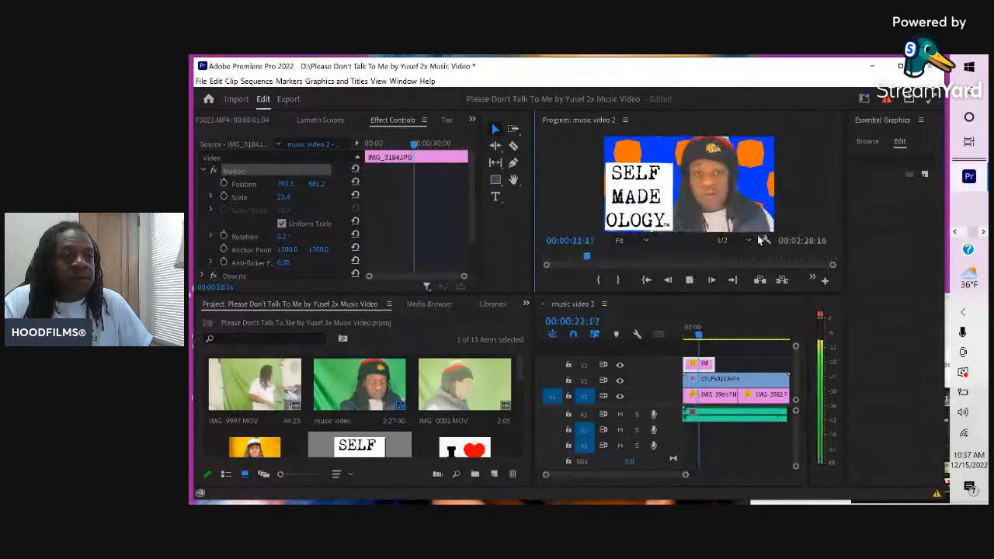
key(space)
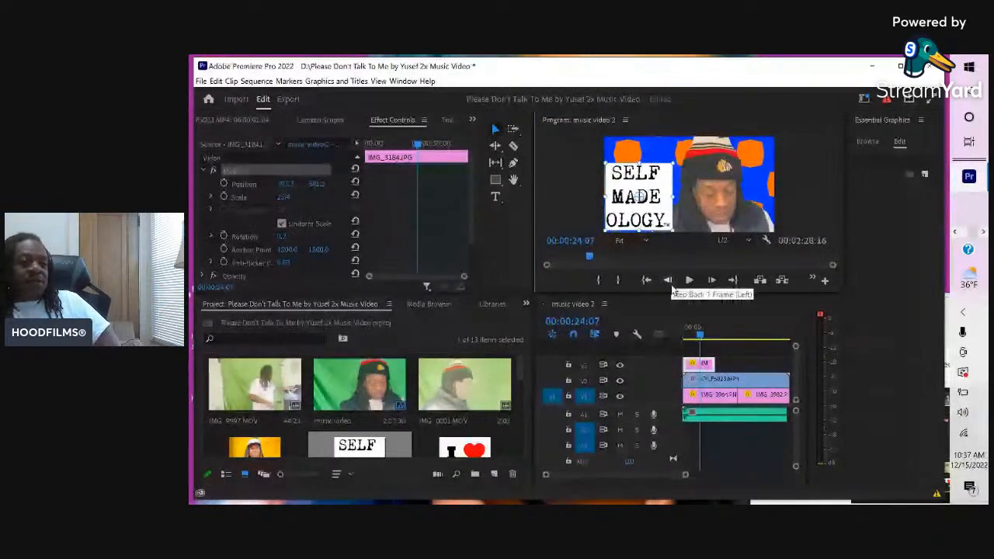
mouse_move(646, 206)
mouse_down()
mouse_move(623, 241)
mouse_move(629, 208)
mouse_move(640, 213)
mouse_up()
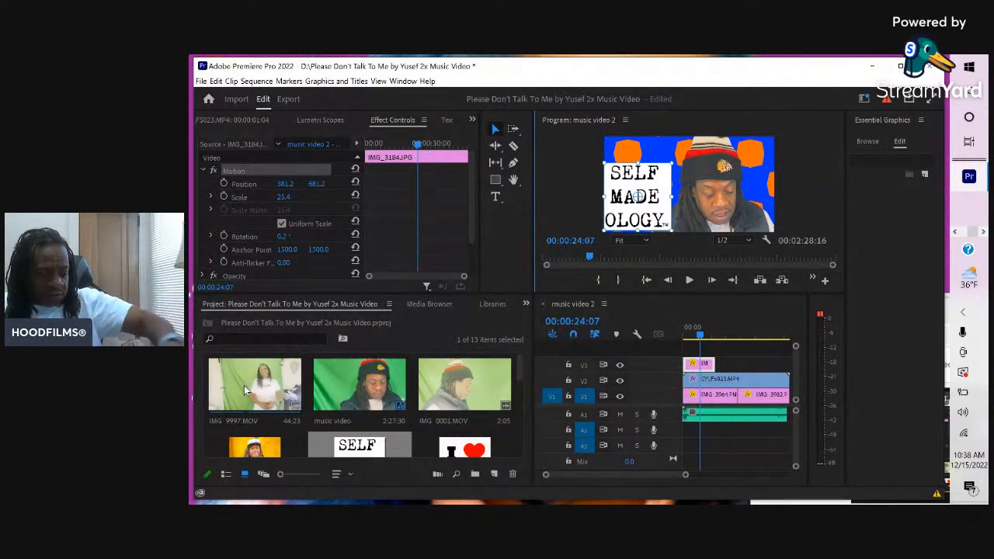
key(space)
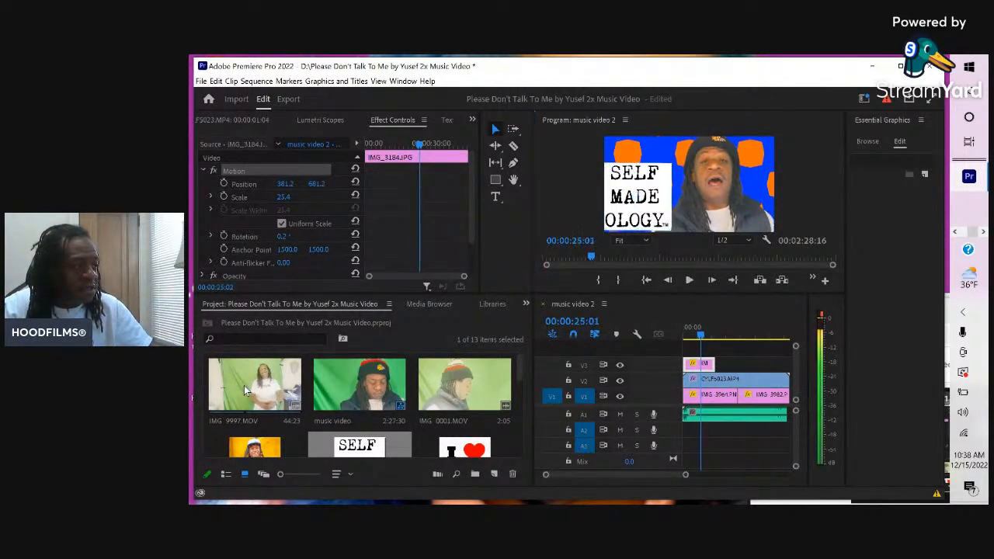
Open IMG_9997.MOV in the Source monitor and play parts of it to review the green-screen footage.
click(244, 386)
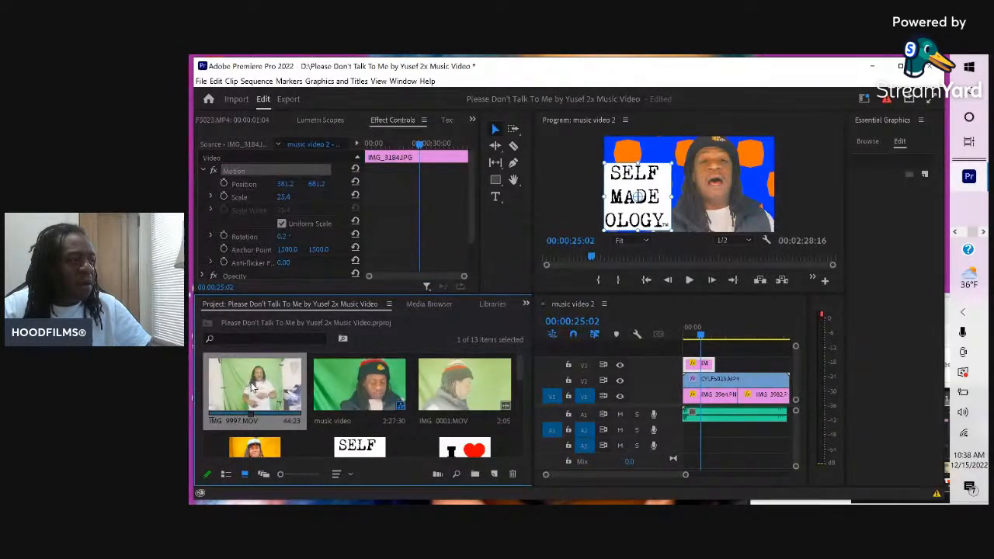
click(253, 388)
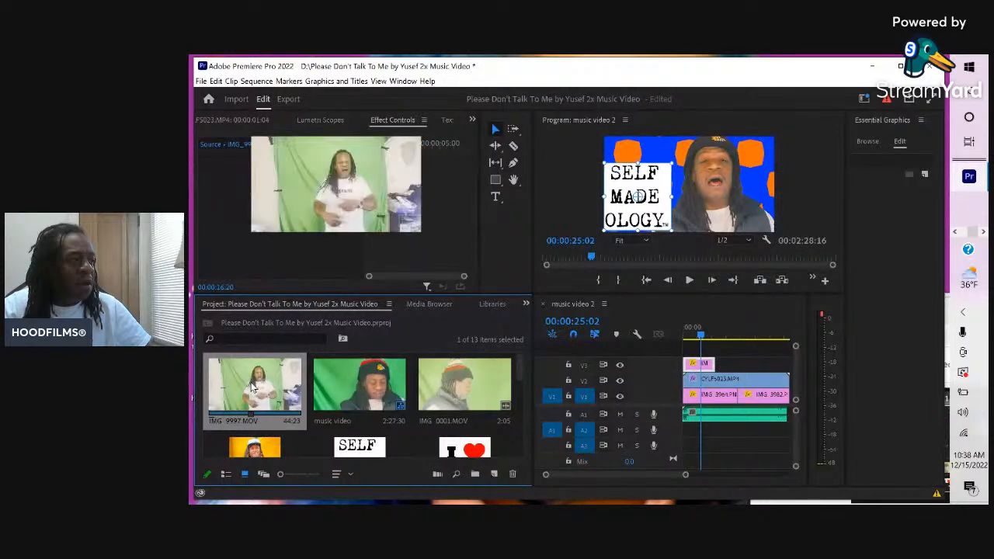
double_click(253, 388)
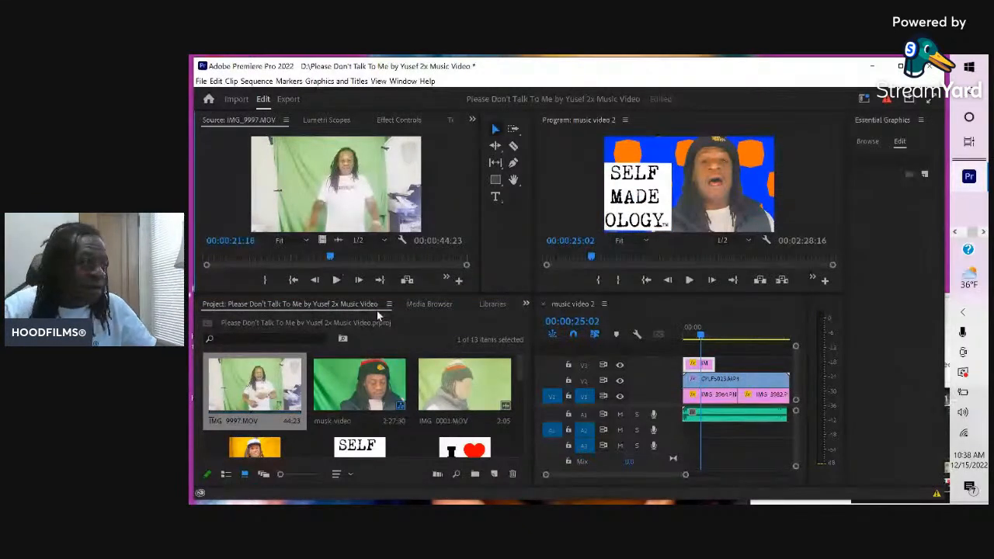
click(295, 259)
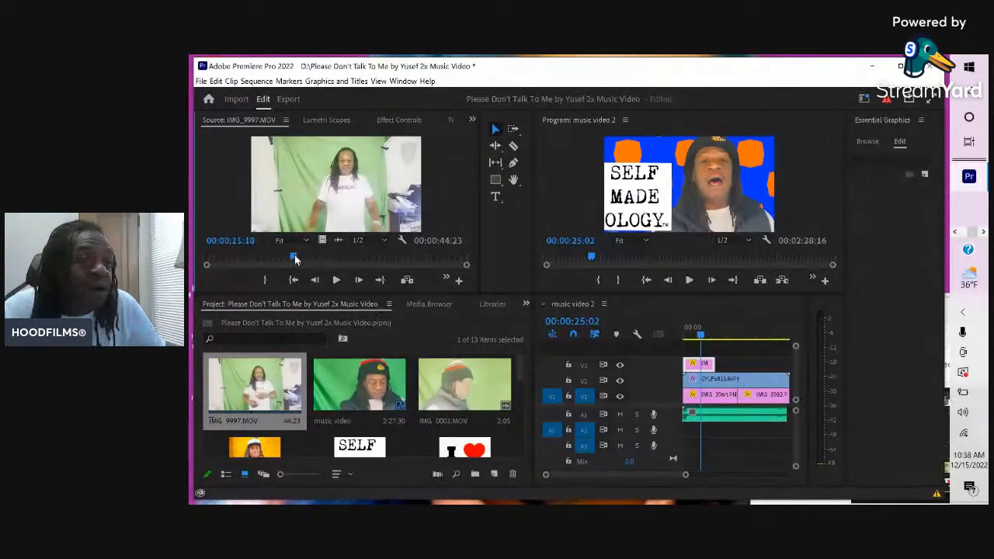
key(space)
key(space)
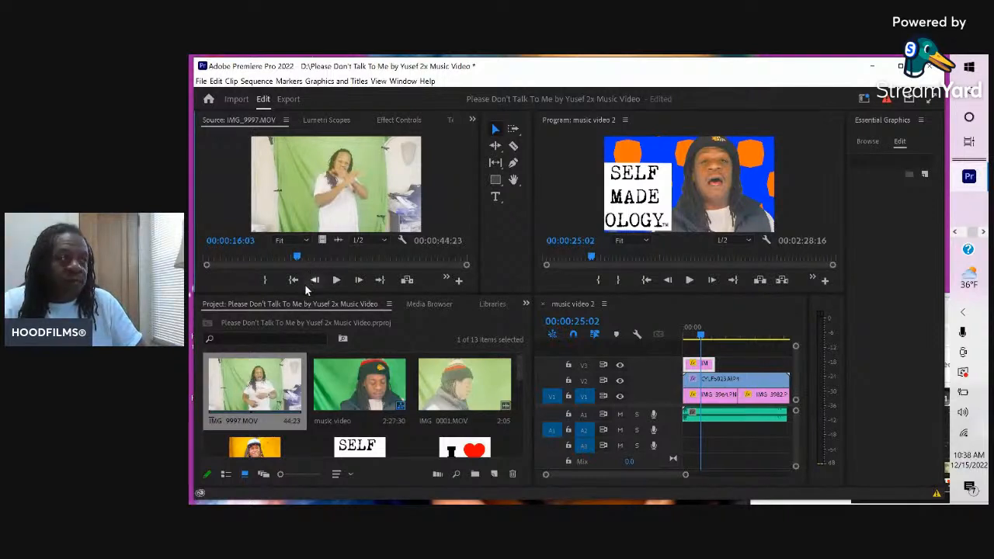
key(space)
key(space)
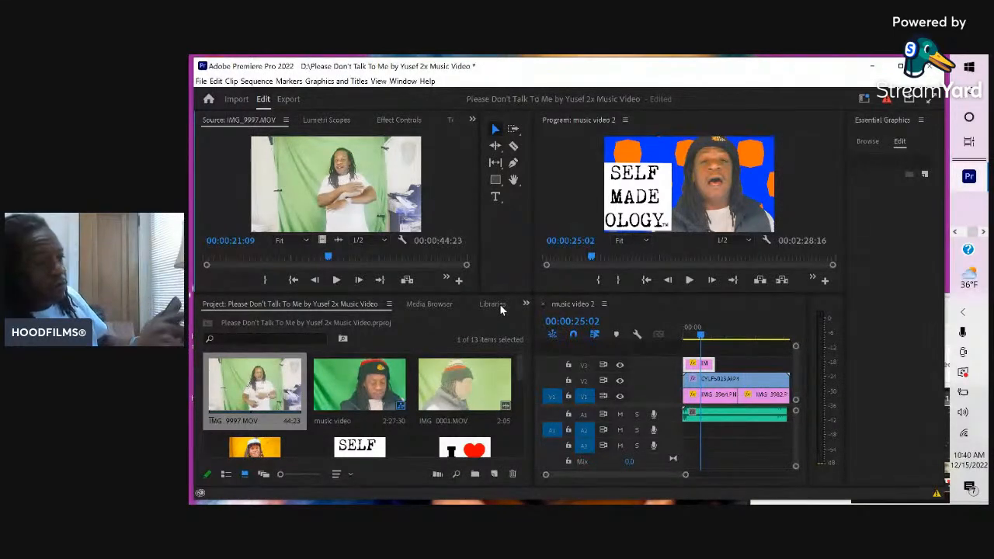
Cut IMG_9997.MOV from the project.
right_click(282, 392)
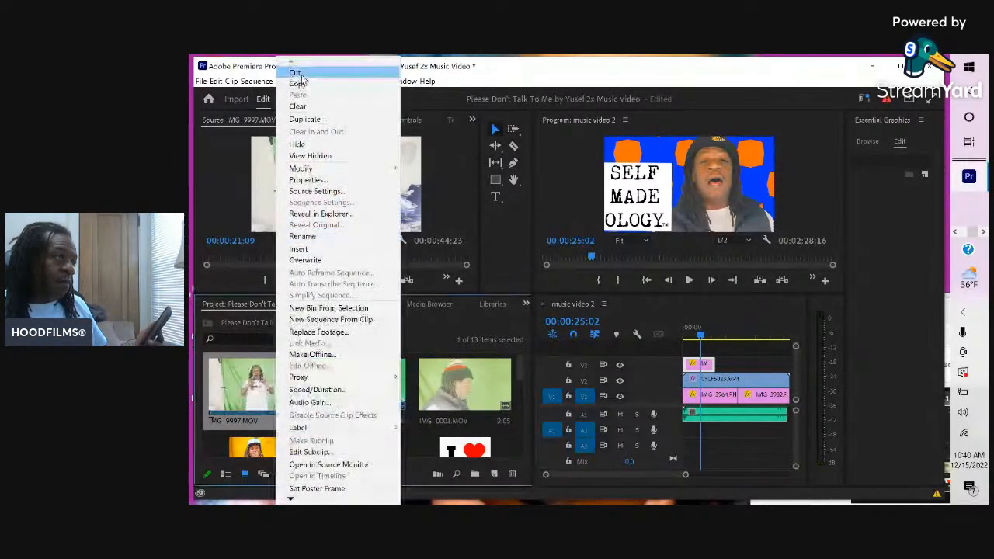
click(302, 77)
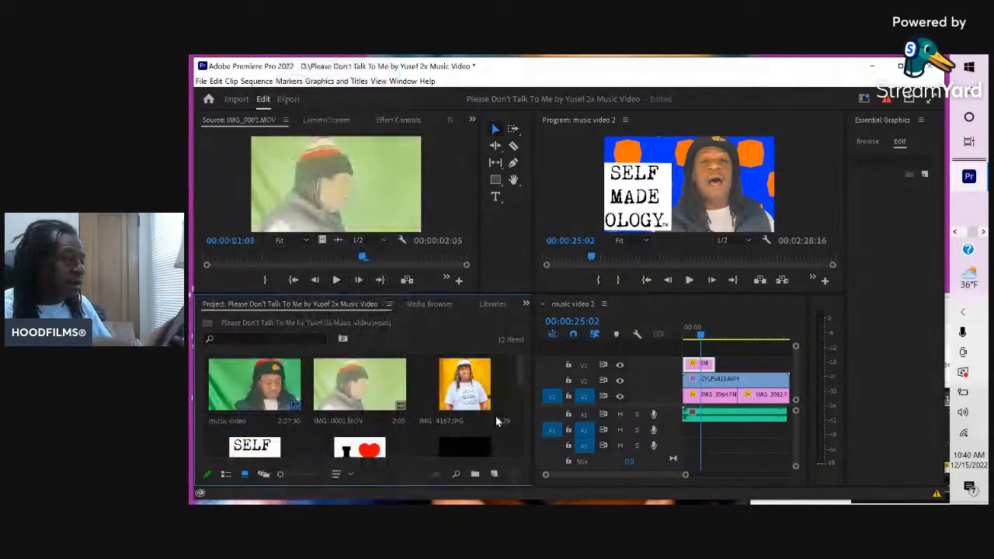
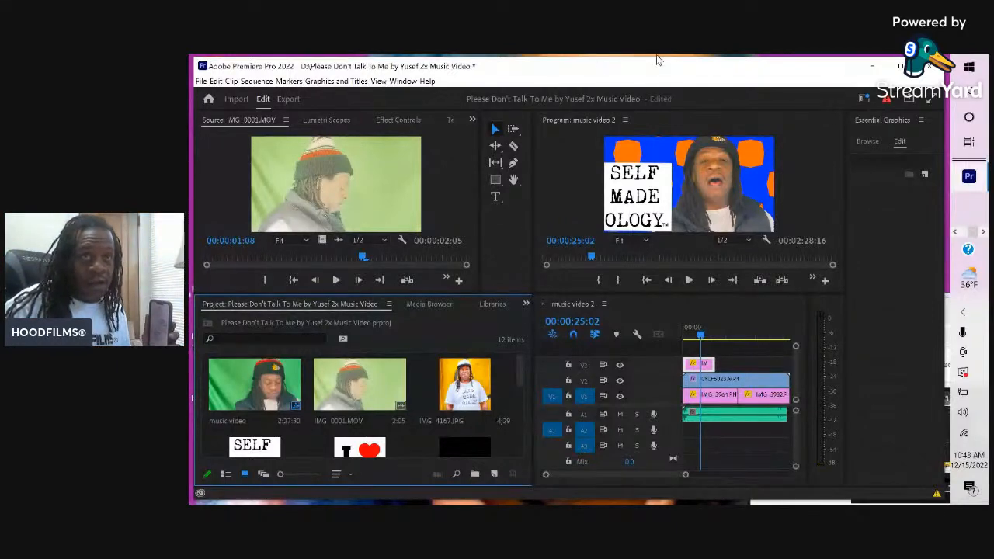
Switch to the StreamYard browser window to check the live broadcast, and return to Premiere Pro.
click(882, 73)
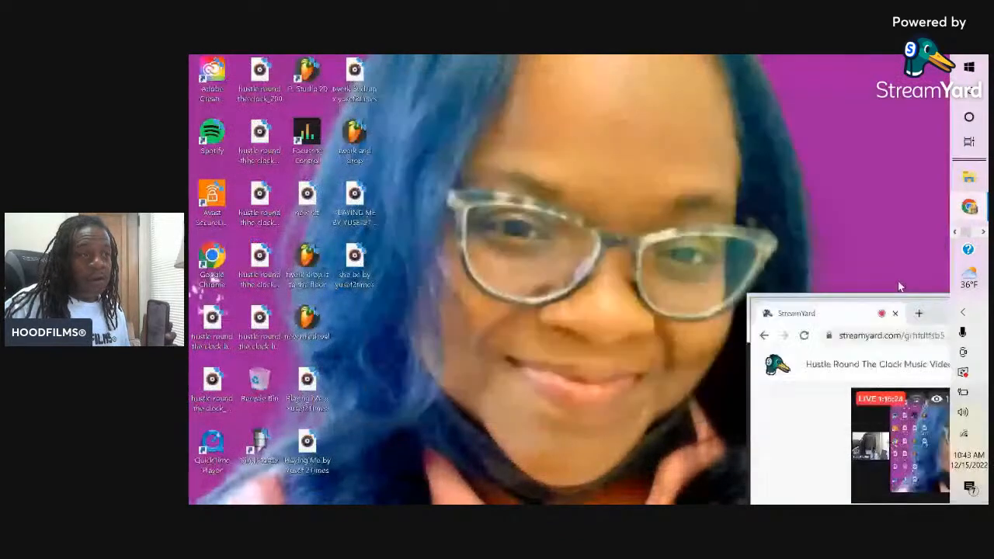
drag(936, 309, 489, 93)
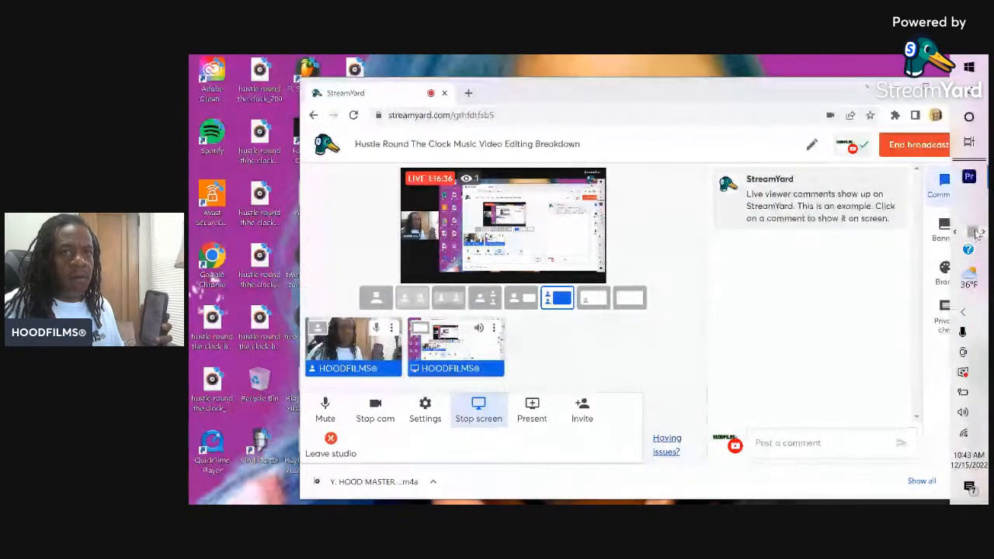
click(969, 178)
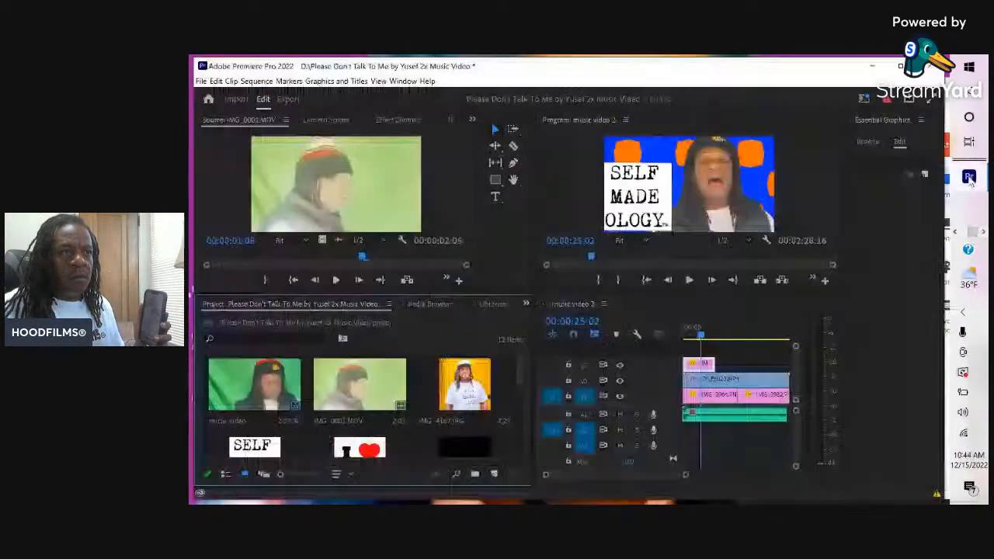
Rearrange the Premiere Pro and StreamYard windows on the desktop, keeping the Premiere Pro window in front.
drag(851, 76, 738, 140)
drag(737, 101, 957, 233)
drag(695, 71, 588, 331)
drag(952, 334, 955, 334)
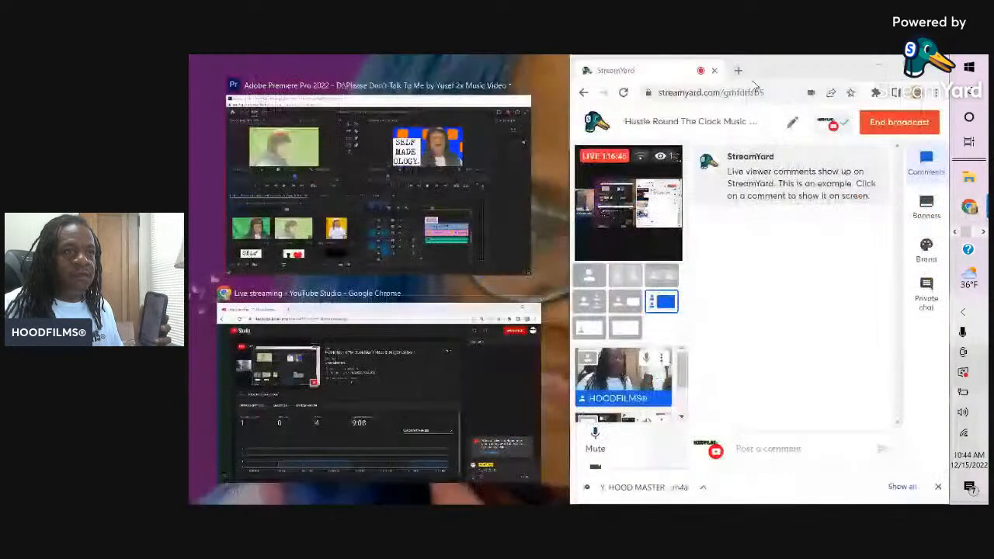
drag(754, 85, 929, 319)
click(628, 140)
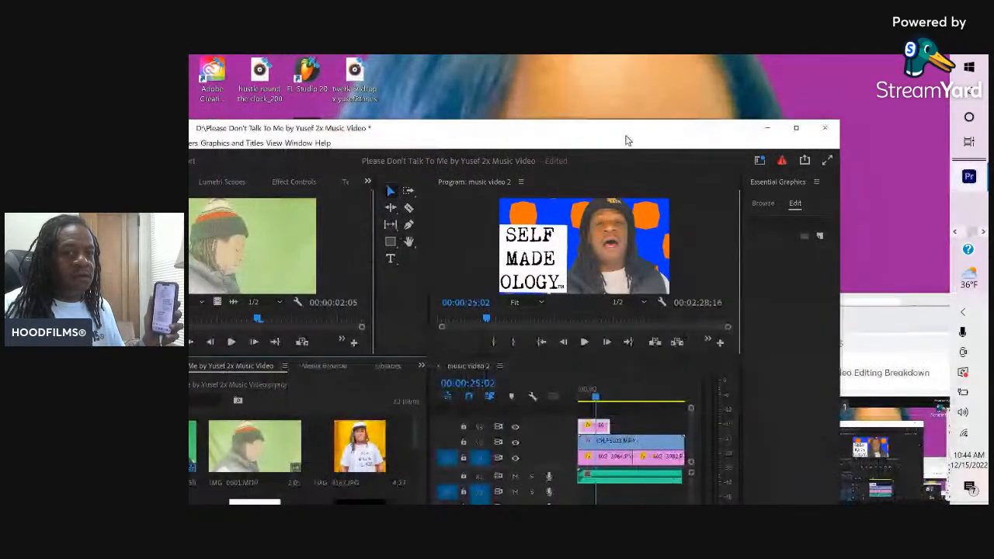
double_click(628, 139)
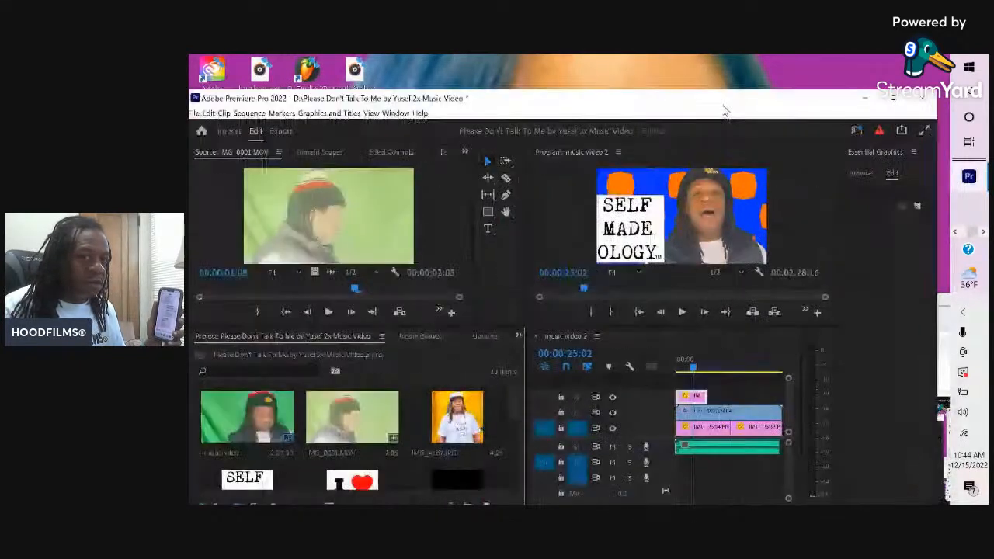
click(942, 343)
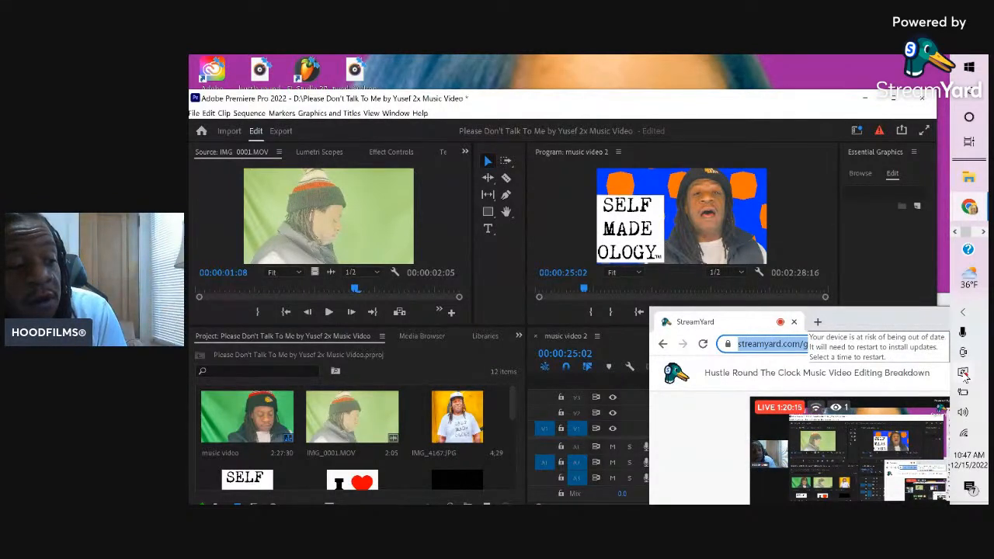
key(BackSpace)
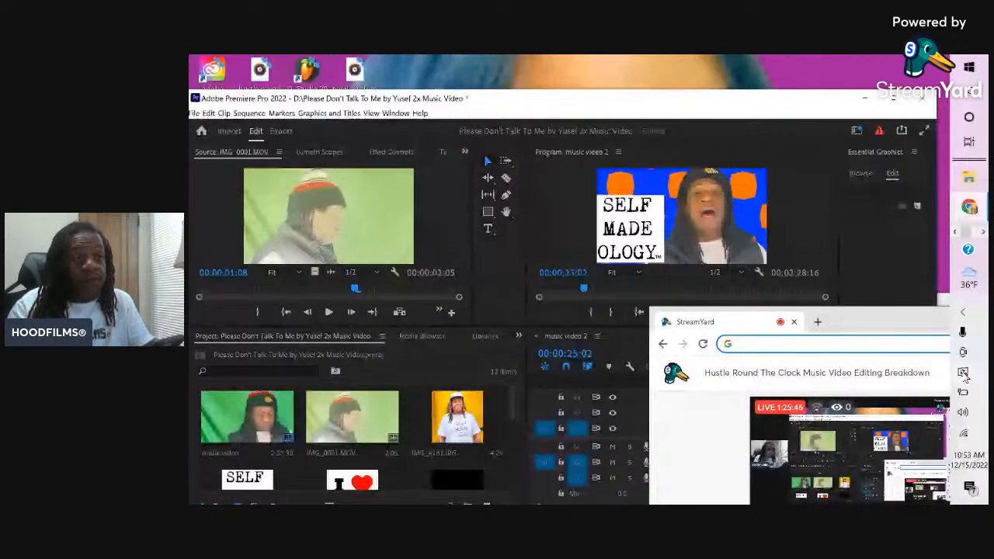
Play the music video 2 sequence from a point farther along, and move the YouTube Studio browser window down to uncover the timeline.
click(604, 288)
key(space)
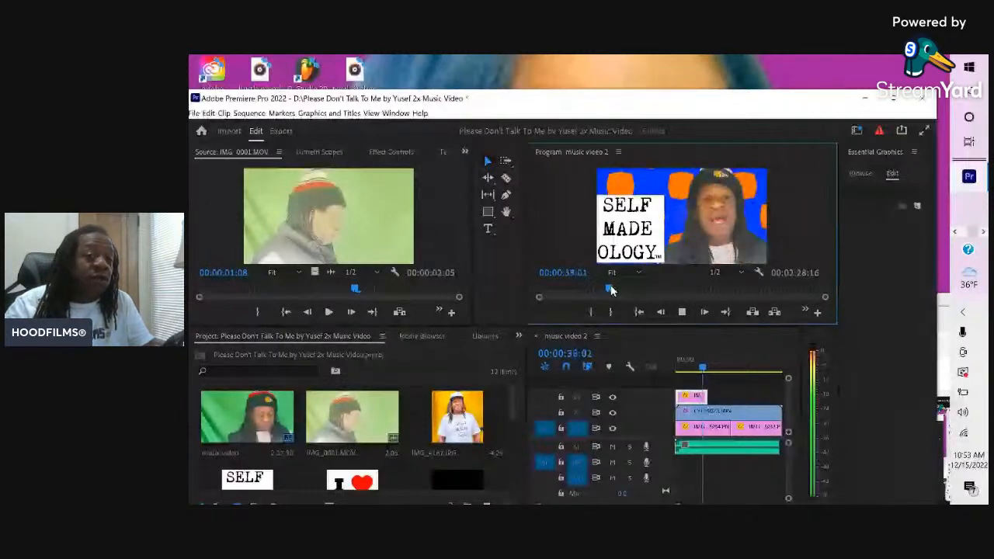
click(945, 288)
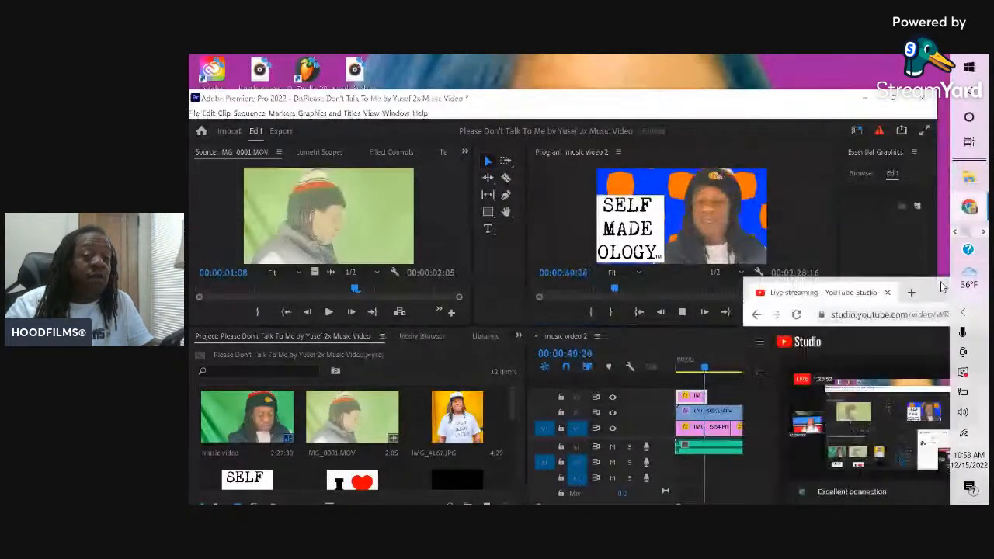
drag(944, 288, 948, 290)
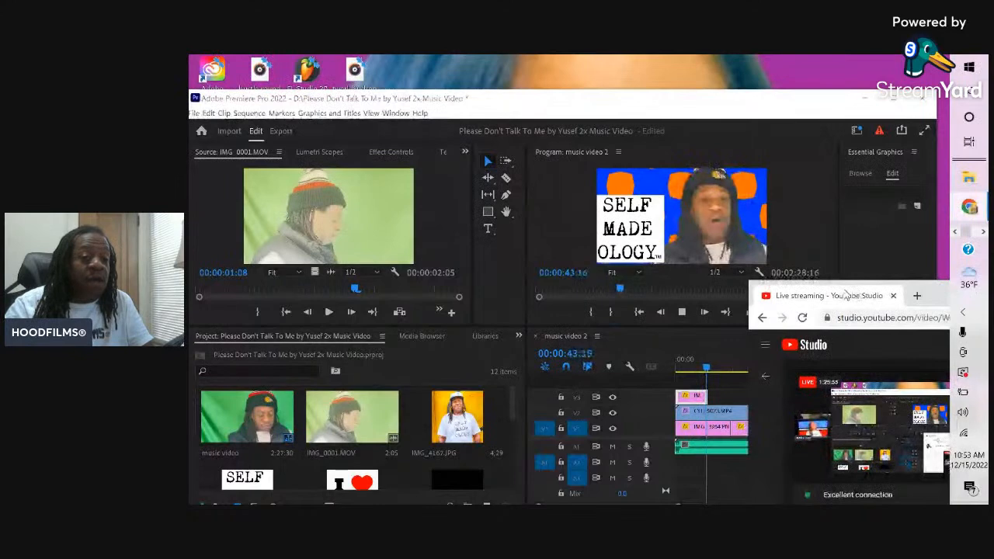
drag(947, 298, 951, 446)
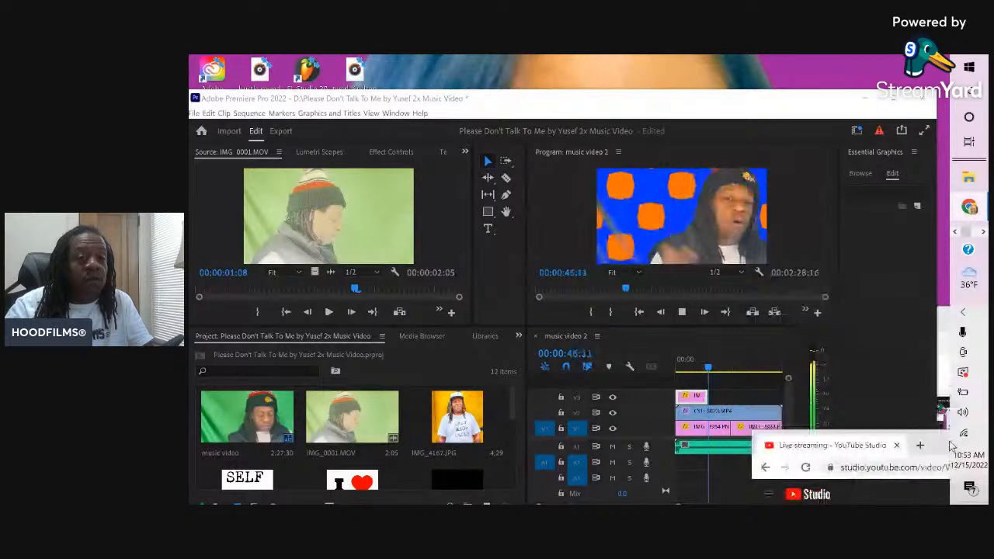
Shift the Premiere Pro window aside, stop the sequence playback, and switch to the StreamYard browser window.
click(943, 408)
drag(792, 98, 694, 83)
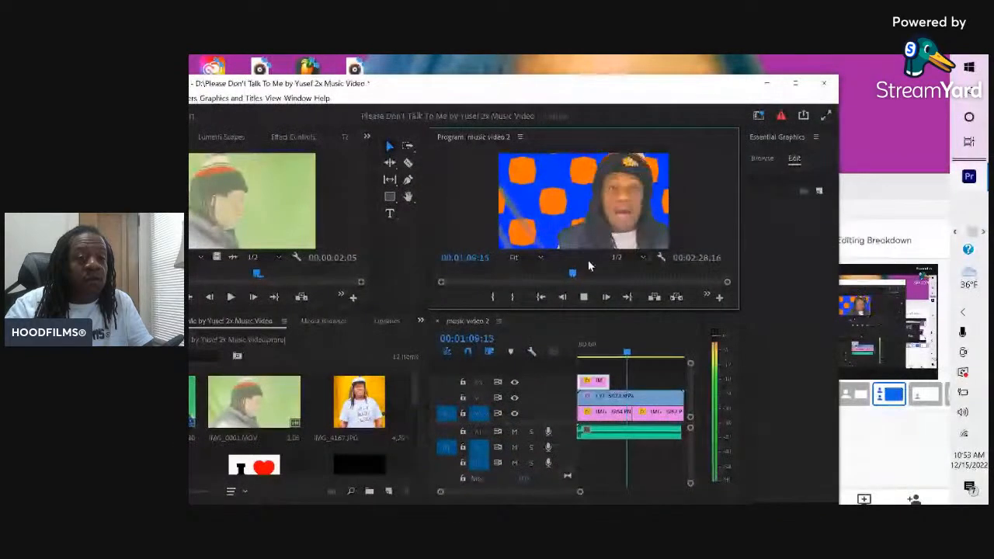
key(space)
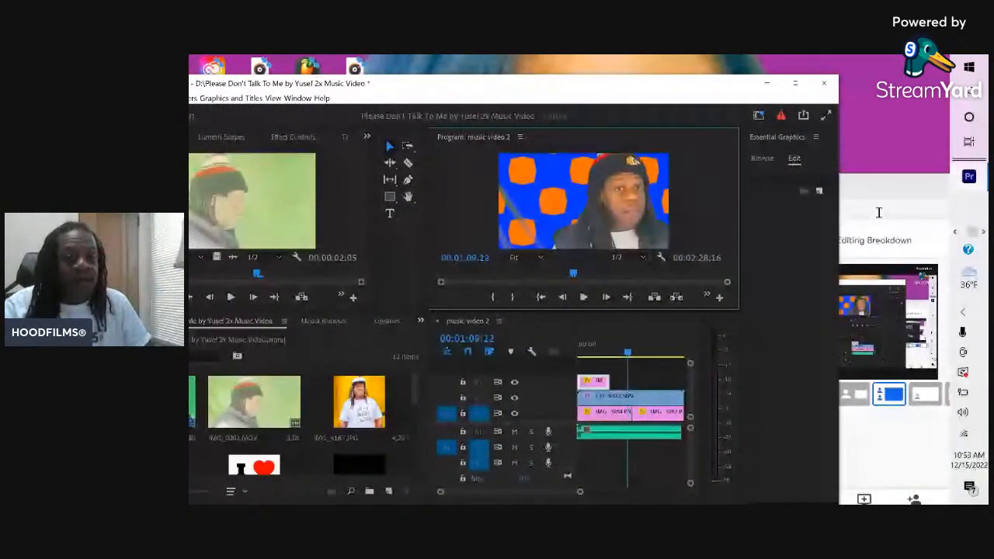
click(879, 212)
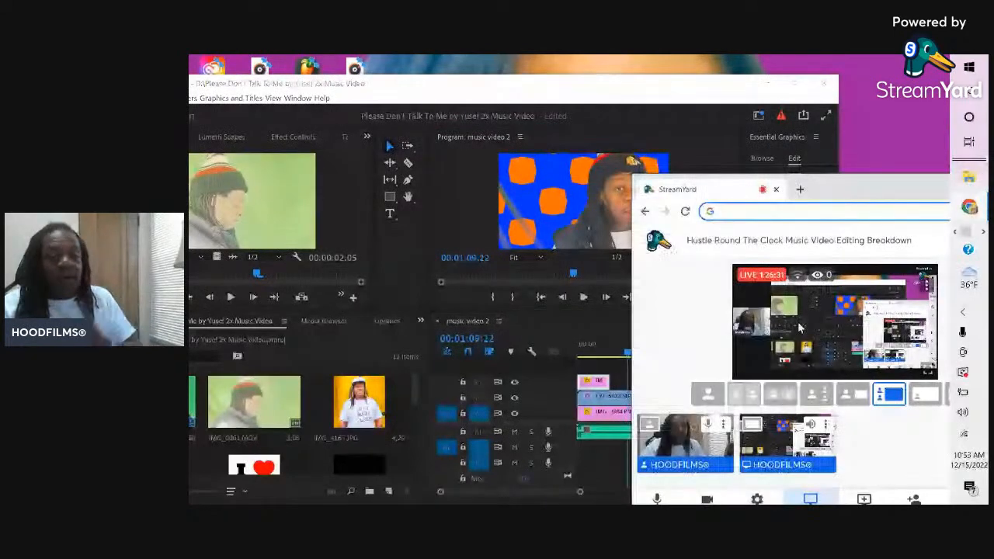